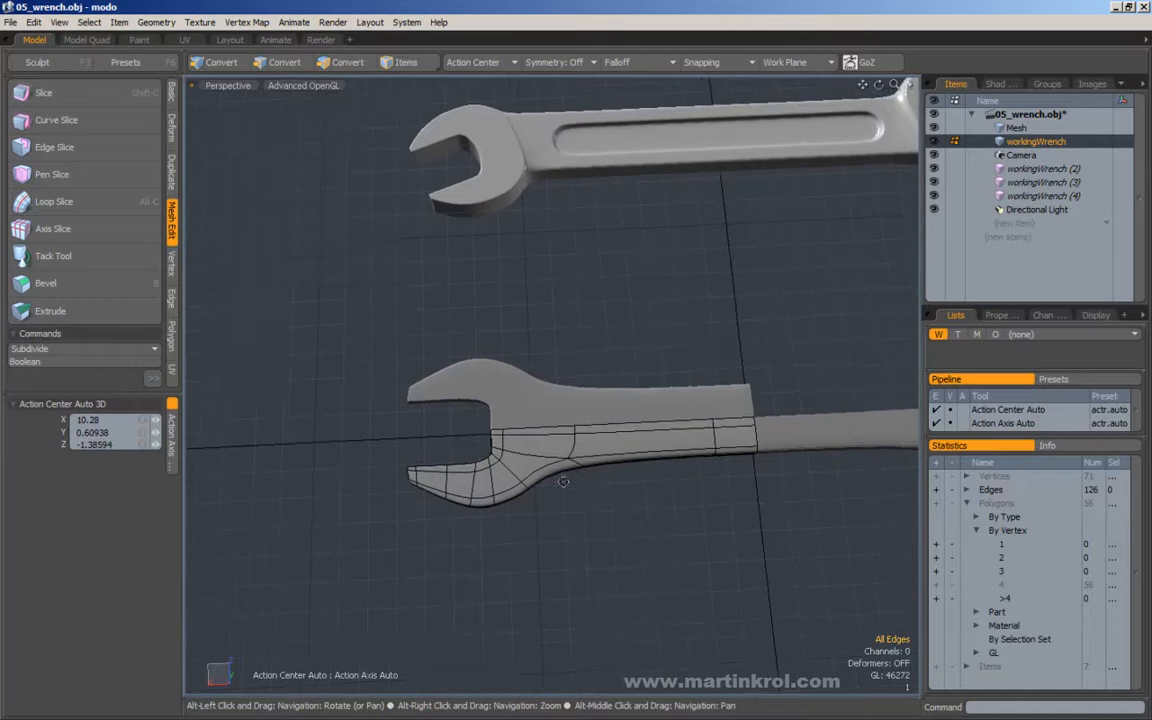
Add a loop slice at 9% across the working wrench's handle, close to the head.
{"action": "middle_click_drag", "start_coordinate": [566, 185], "coordinate": [560, 246], "text": "alt"}
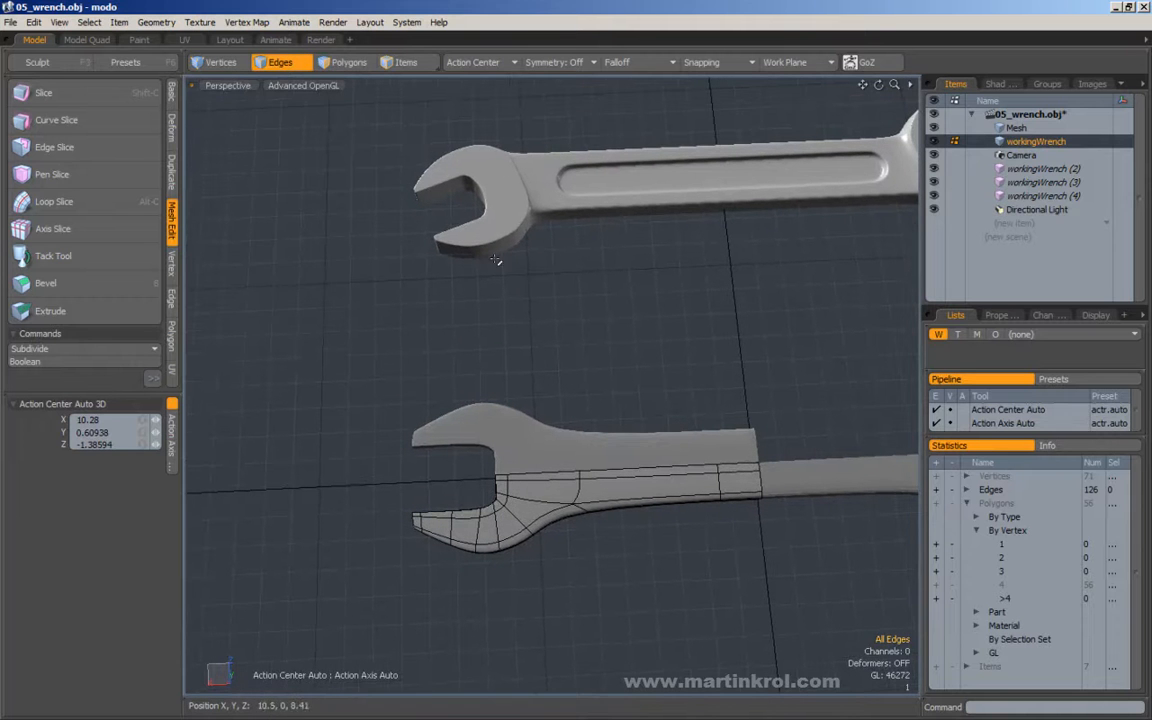
{"action": "left_click_drag", "start_coordinate": [452, 228], "coordinate": [562, 364], "text": "alt"}
{"action": "middle_click_drag", "start_coordinate": [577, 362], "coordinate": [530, 358], "text": "alt"}
{"action": "mouse_move", "coordinate": [530, 358]}
{"action": "left_mouse_down", "text": "alt"}
{"action": "mouse_move", "coordinate": [576, 375]}
{"action": "mouse_move", "coordinate": [587, 456]}
{"action": "left_mouse_up", "text": "alt"}
{"action": "mouse_move", "coordinate": [585, 460]}
{"action": "left_mouse_down", "text": "alt"}
{"action": "mouse_move", "coordinate": [560, 470]}
{"action": "mouse_move", "coordinate": [566, 411]}
{"action": "mouse_move", "coordinate": [565, 479]}
{"action": "left_mouse_up", "text": "alt"}
{"action": "left_click_drag", "start_coordinate": [568, 400], "coordinate": [567, 480]}
{"action": "middle_click_drag", "start_coordinate": [567, 482], "coordinate": [593, 467], "text": "alt"}
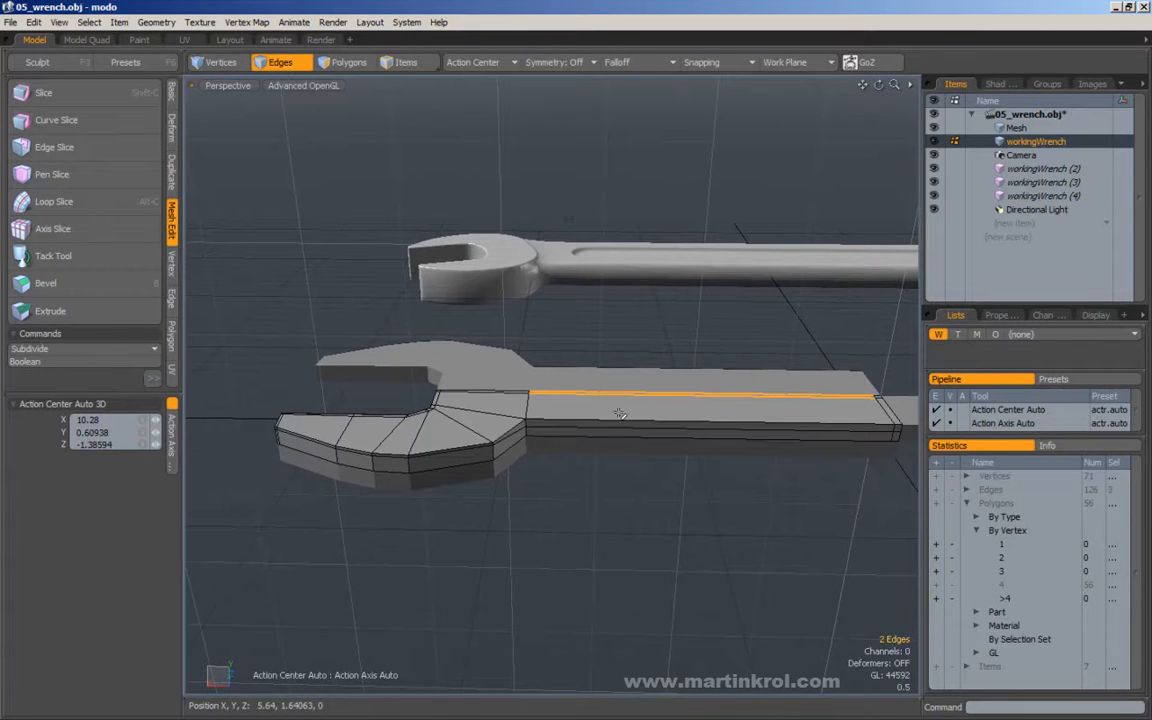
{"action": "left_click_drag", "start_coordinate": [577, 362], "coordinate": [555, 353], "text": "alt"}
{"action": "key", "text": "alt+c"}
{"action": "left_click", "coordinate": [566, 353]}
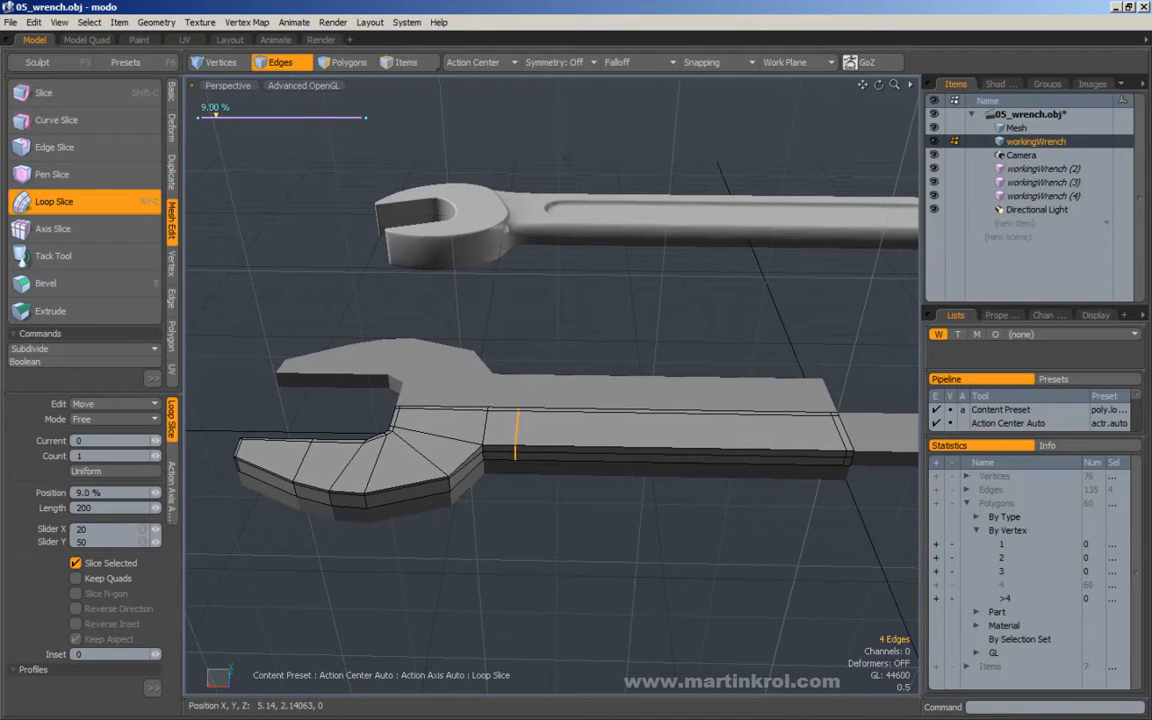
{"action": "key", "text": "space"}
Add two more loop slices across the long remaining span of the handle.
{"action": "double_click", "coordinate": [620, 410]}
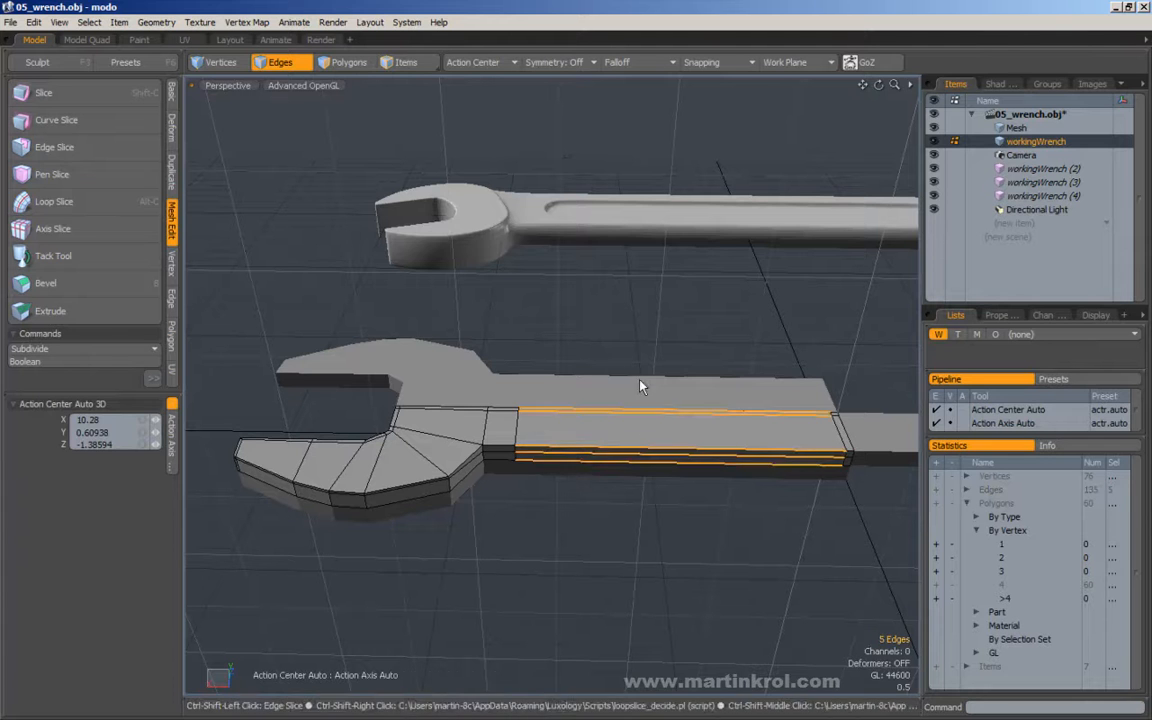
{"action": "key", "text": "alt+c"}
{"action": "key", "text": "space"}
{"action": "double_click", "coordinate": [632, 412]}
{"action": "key", "text": "alt+c"}
{"action": "left_click_drag", "start_coordinate": [250, 117], "coordinate": [279, 117]}
{"action": "key", "text": "space"}
Turn on subdivision smoothing for the working wrench and compare its shape with the reference wrench.
{"action": "left_click_drag", "start_coordinate": [679, 357], "coordinate": [578, 360], "text": "alt"}
{"action": "left_click_drag", "start_coordinate": [647, 367], "coordinate": [565, 423], "text": "alt"}
{"action": "key", "text": "Tab"}
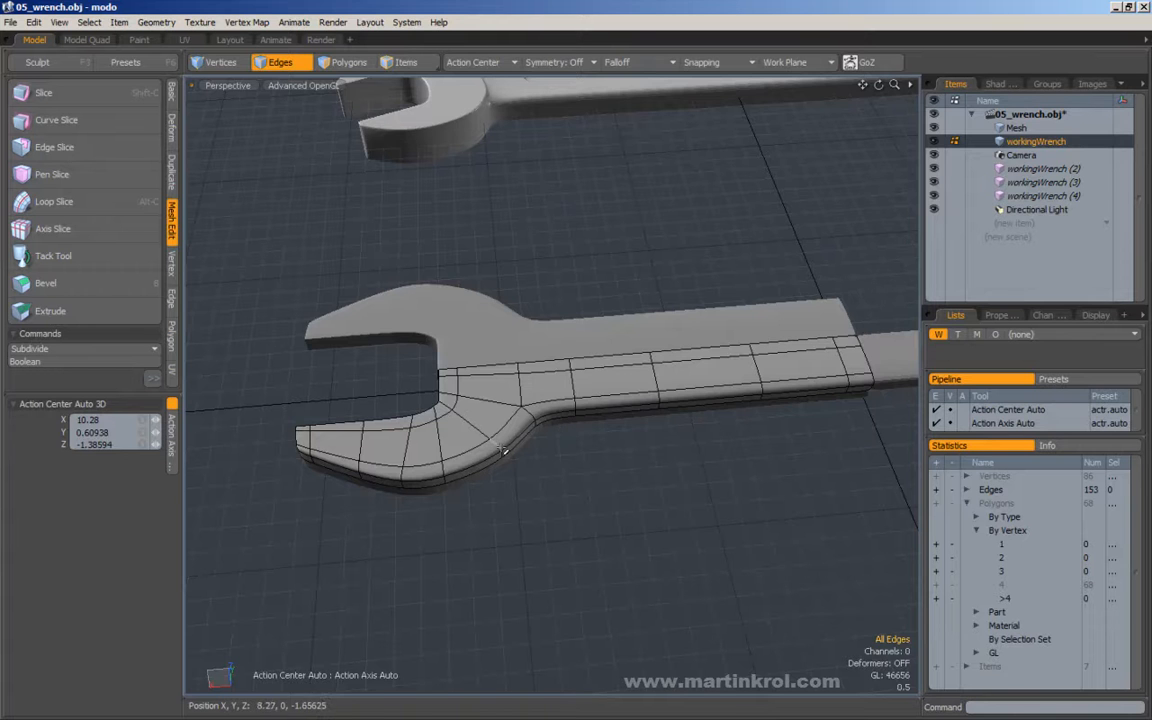
{"action": "scroll", "coordinate": [562, 433], "scroll_direction": "down", "scroll_amount": 2}
{"action": "left_click_drag", "start_coordinate": [562, 433], "coordinate": [556, 505], "text": "alt+shift"}
{"action": "left_click_drag", "start_coordinate": [588, 305], "coordinate": [582, 360], "text": "alt"}
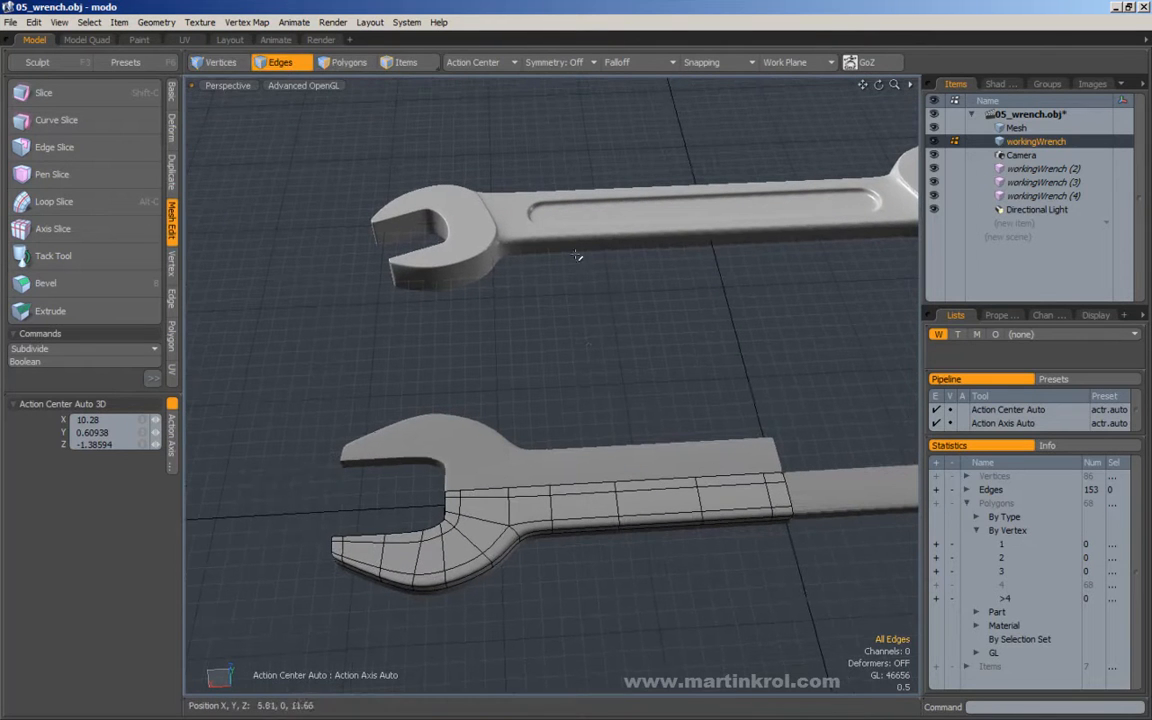
Make the Mesh item active and examine the reference wrench's wireframe around the head and neck.
{"action": "left_click", "coordinate": [1016, 131]}
{"action": "left_click_drag", "start_coordinate": [615, 285], "coordinate": [500, 290], "text": "alt"}
{"action": "scroll", "coordinate": [500, 280], "scroll_direction": "up", "scroll_amount": 2}
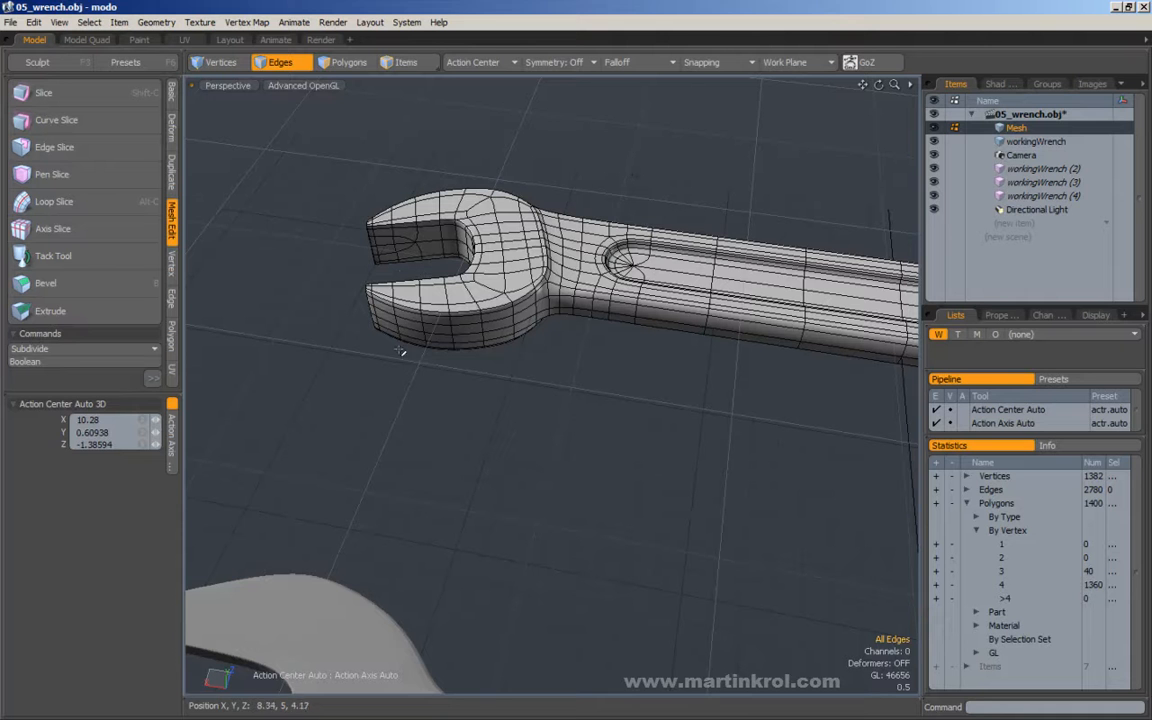
{"action": "left_click_drag", "start_coordinate": [544, 336], "coordinate": [595, 324], "text": "alt"}
Return to the workingWrench item and add a loop slice at 50% across the neck segment beside the head.
{"action": "left_click", "coordinate": [1031, 143]}
{"action": "mouse_move", "coordinate": [572, 492]}
{"action": "left_mouse_down", "text": "alt"}
{"action": "mouse_move", "coordinate": [600, 365]}
{"action": "mouse_move", "coordinate": [608, 449]}
{"action": "left_mouse_up", "text": "alt"}
{"action": "key", "text": "2"}
{"action": "key", "text": "alt+c"}
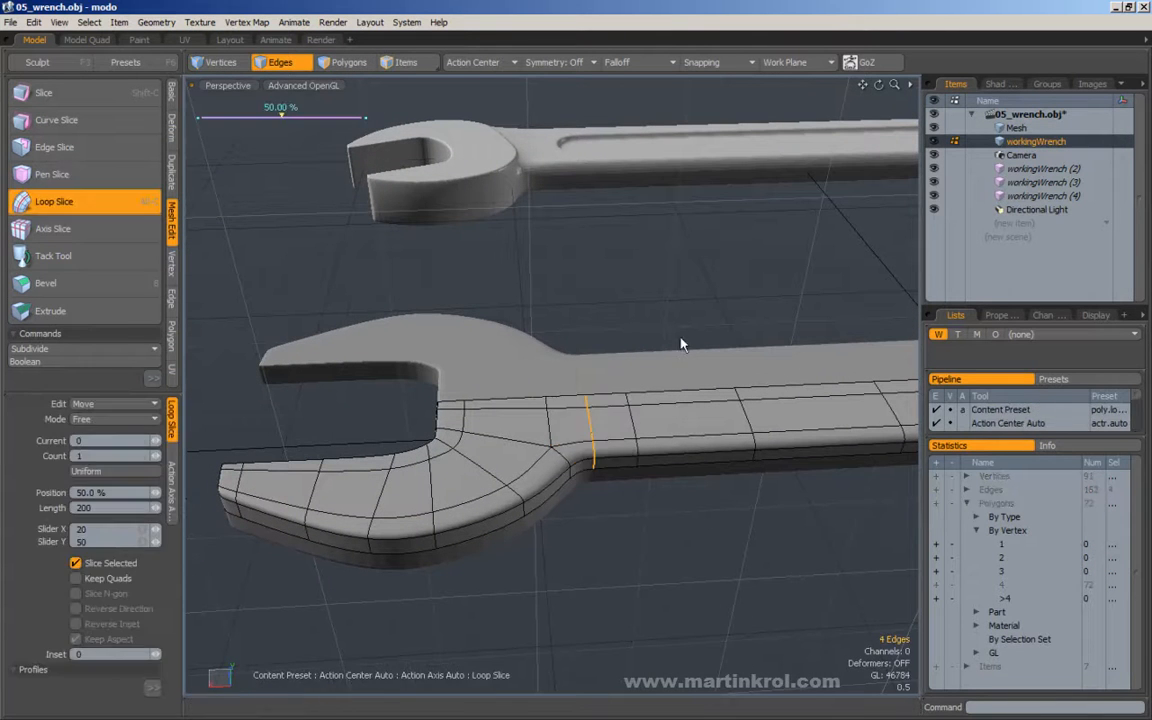
{"action": "mouse_move", "coordinate": [659, 327]}
{"action": "left_mouse_down"}
{"action": "mouse_move", "coordinate": [669, 327]}
{"action": "mouse_move", "coordinate": [545, 448]}
{"action": "mouse_move", "coordinate": [617, 404]}
{"action": "mouse_move", "coordinate": [608, 482]}
{"action": "mouse_move", "coordinate": [558, 476]}
{"action": "mouse_move", "coordinate": [622, 496]}
{"action": "mouse_move", "coordinate": [663, 327]}
{"action": "mouse_move", "coordinate": [674, 404]}
{"action": "mouse_move", "coordinate": [604, 411]}
{"action": "mouse_move", "coordinate": [573, 302]}
{"action": "left_mouse_up"}
{"action": "key", "text": "Escape"}
Compare the working wrench's neck with the reference, viewing it with and without subdivision smoothing.
{"action": "left_click_drag", "start_coordinate": [552, 172], "coordinate": [576, 194], "text": "alt"}
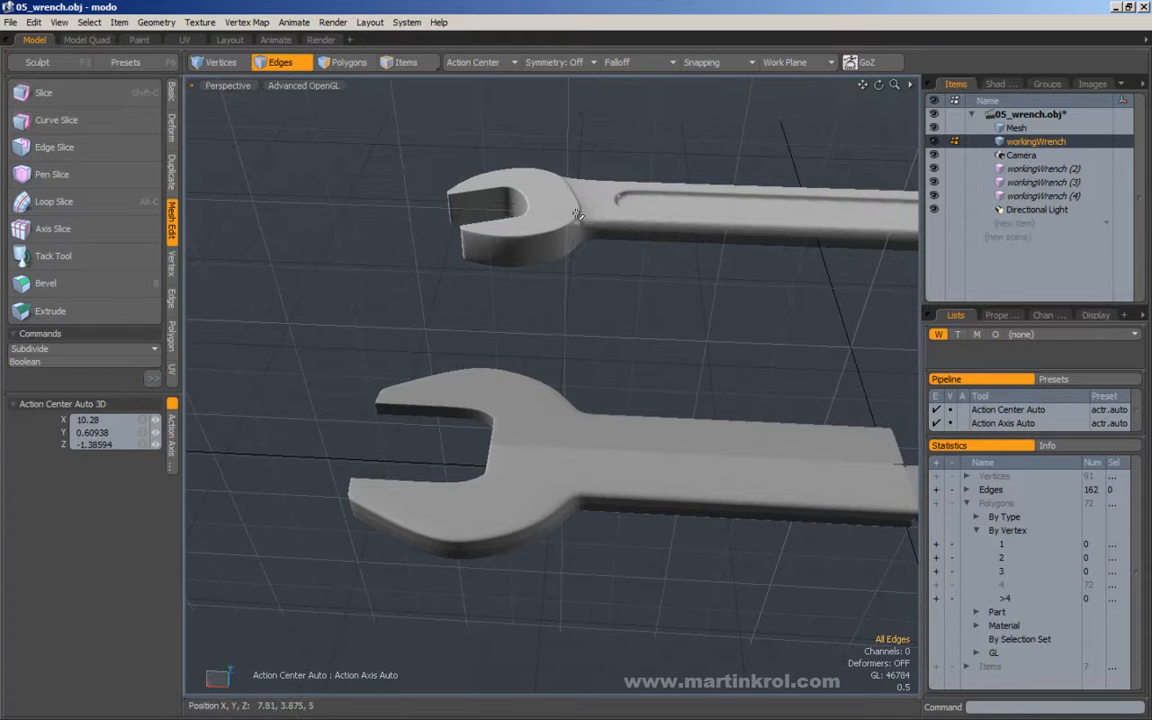
{"action": "left_click_drag", "start_coordinate": [689, 358], "coordinate": [534, 440], "text": "alt"}
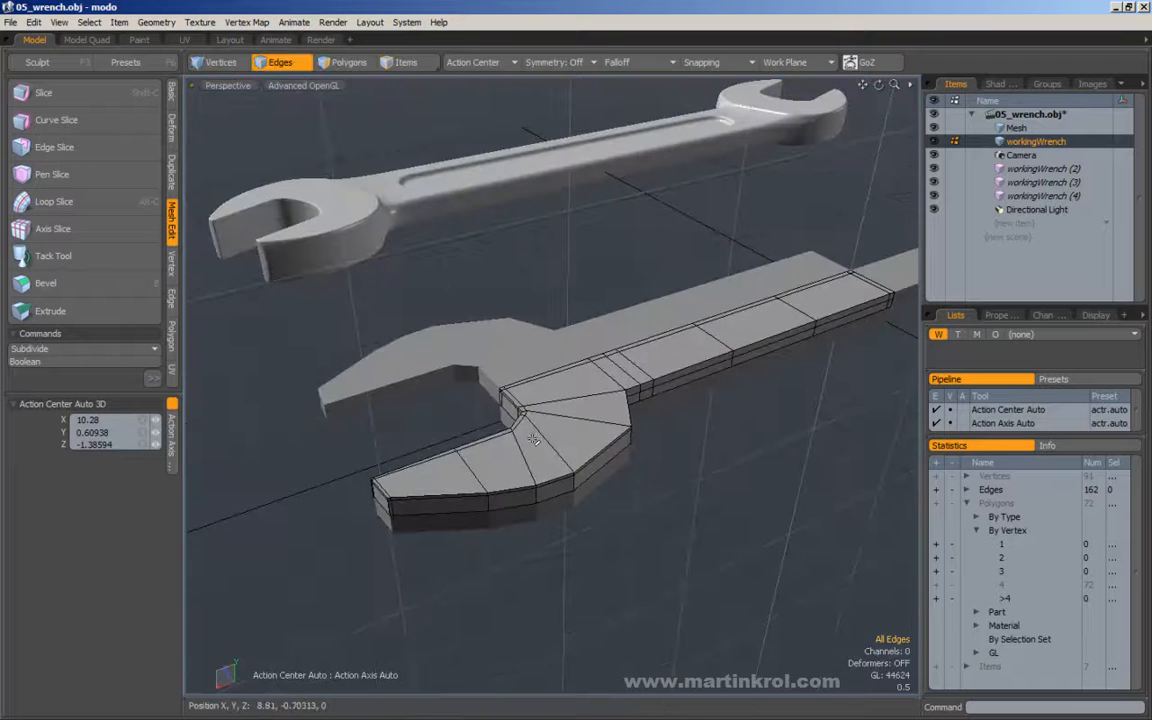
{"action": "key", "text": "Tab"}
{"action": "key", "text": "Tab"}
Loop slice the ring of short vertical edges along the wrench's side and clear the selection.
{"action": "left_click_drag", "start_coordinate": [538, 430], "coordinate": [700, 407], "text": "alt"}
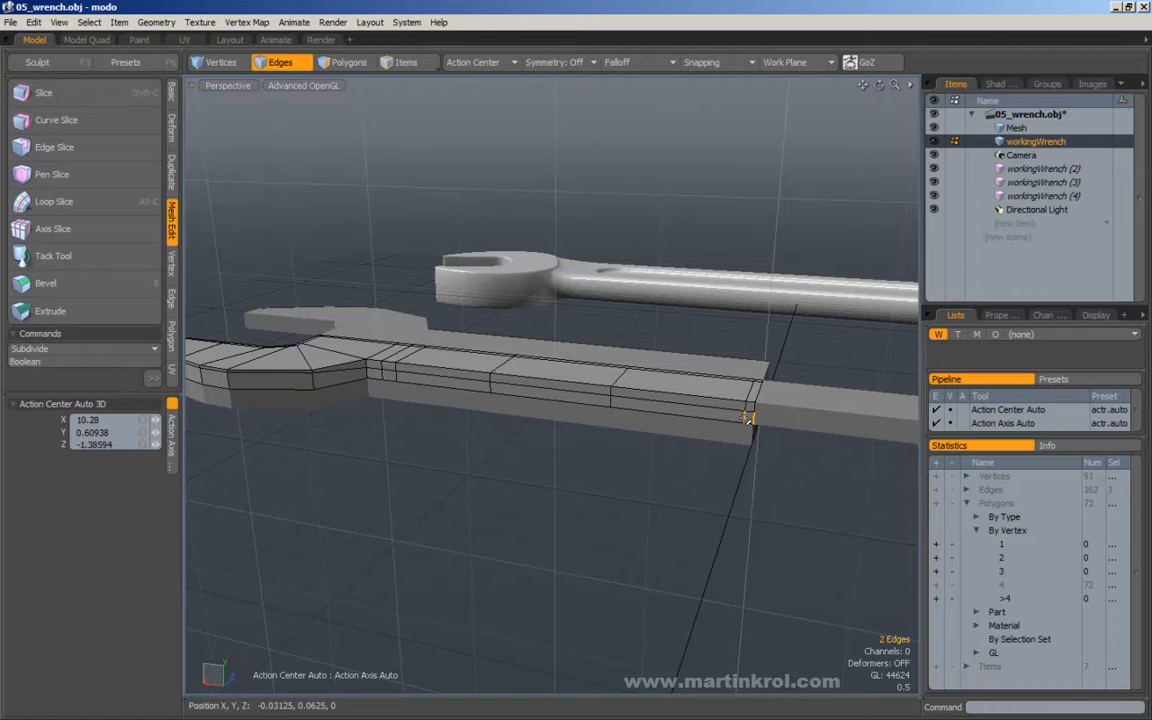
{"action": "double_click", "coordinate": [748, 418]}
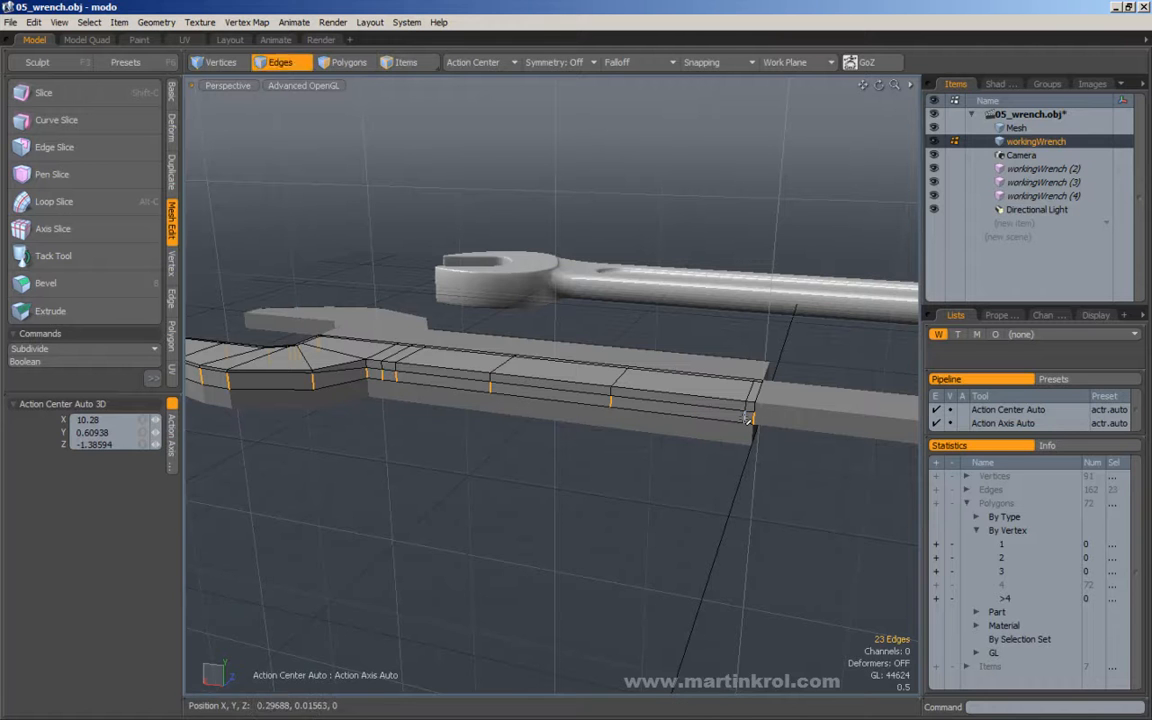
{"action": "key", "text": "alt+c"}
{"action": "left_click_drag", "start_coordinate": [740, 418], "coordinate": [617, 414], "text": "alt"}
{"action": "key", "text": "q"}
{"action": "left_click", "coordinate": [686, 332]}
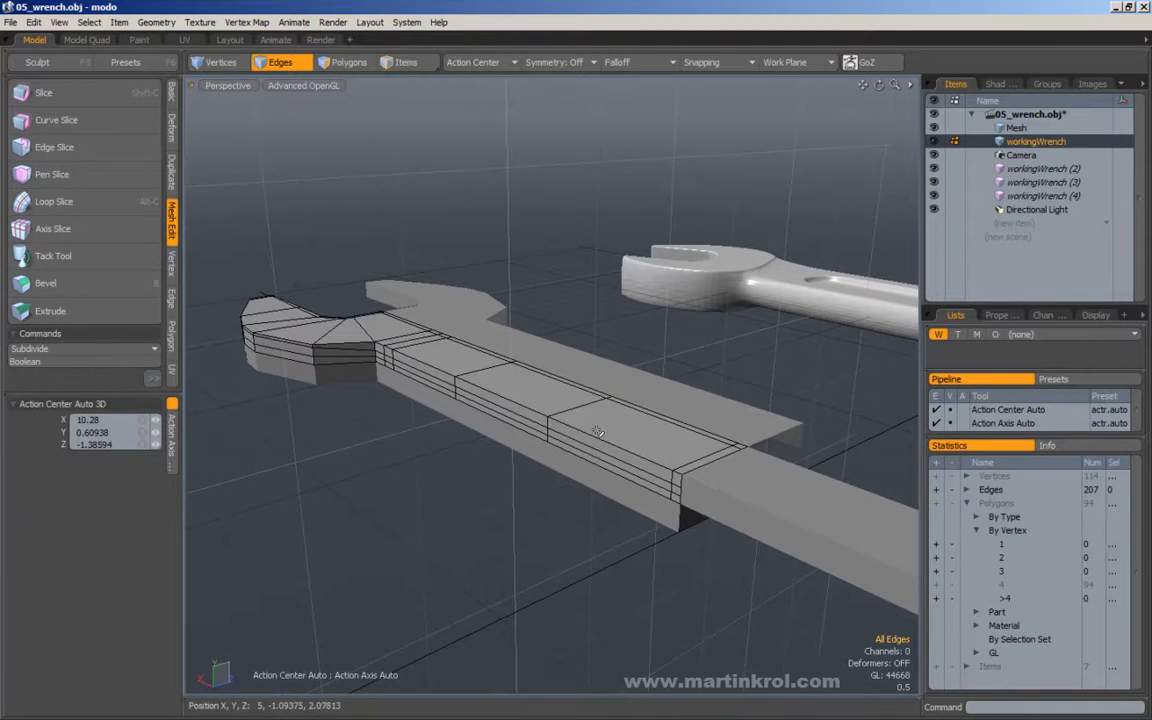
Examine the edge loops along the handle and the corner vertex where they meet the head.
{"action": "left_click_drag", "start_coordinate": [592, 440], "coordinate": [405, 360], "text": "alt"}
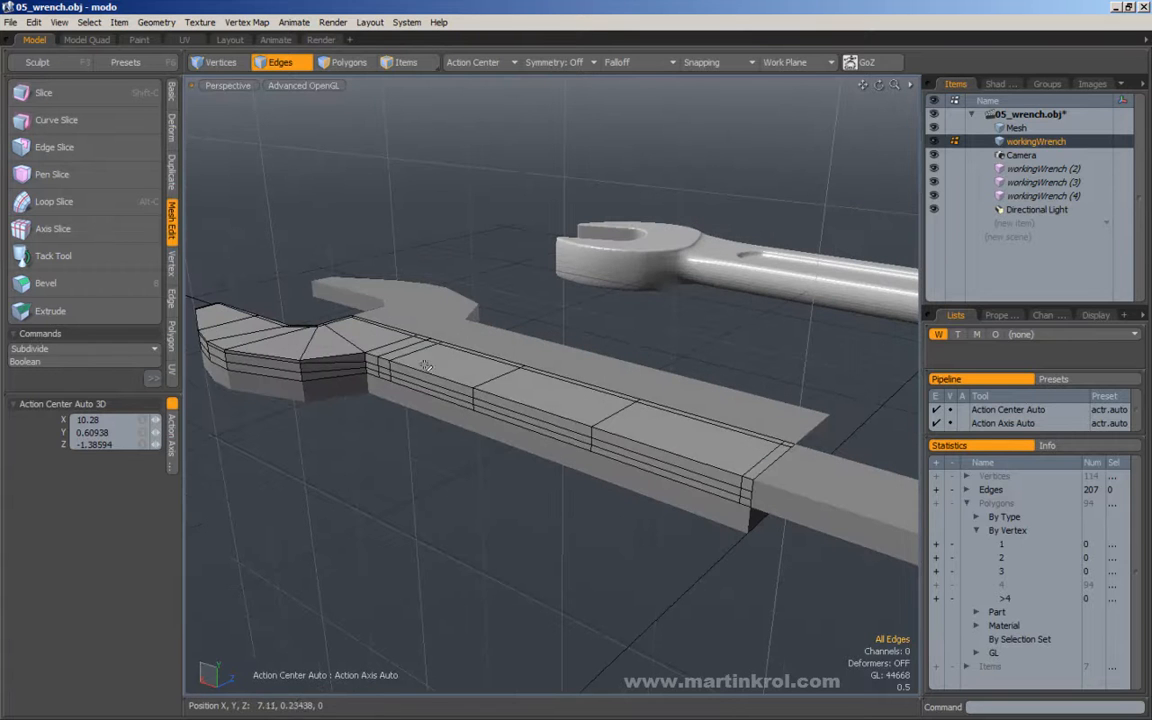
{"action": "double_click", "coordinate": [529, 413]}
{"action": "left_click_drag", "start_coordinate": [460, 318], "coordinate": [545, 378], "text": "alt"}
{"action": "double_click", "coordinate": [540, 389]}
{"action": "double_click", "coordinate": [499, 370]}
{"action": "left_click", "coordinate": [620, 306]}
{"action": "left_click_drag", "start_coordinate": [560, 335], "coordinate": [430, 360], "text": "alt"}
{"action": "scroll", "coordinate": [413, 361], "scroll_direction": "up", "scroll_amount": 3, "text": "alt"}
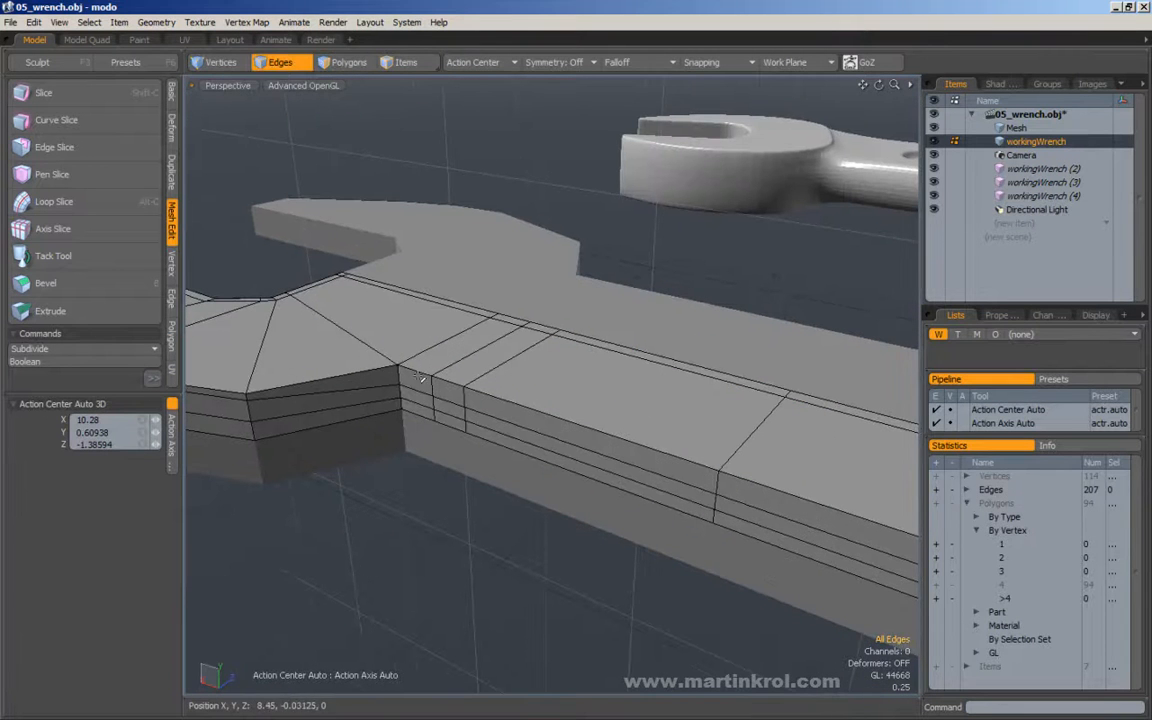
{"action": "left_click", "coordinate": [238, 65]}
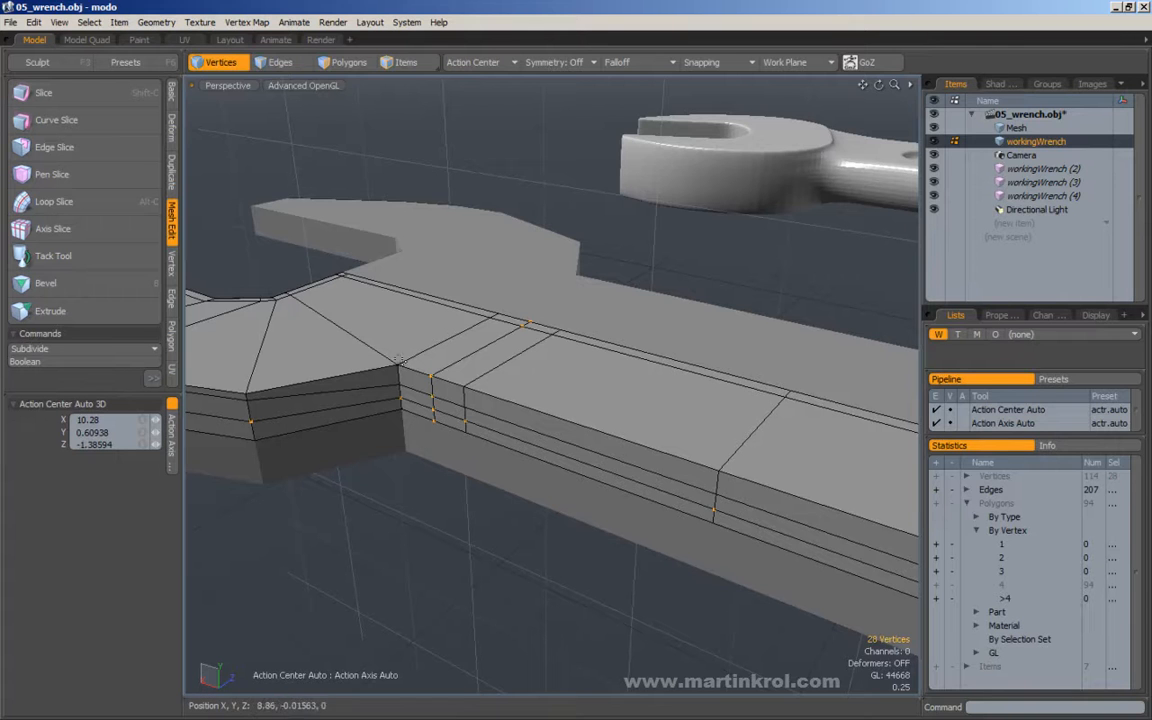
{"action": "left_click", "coordinate": [276, 62]}
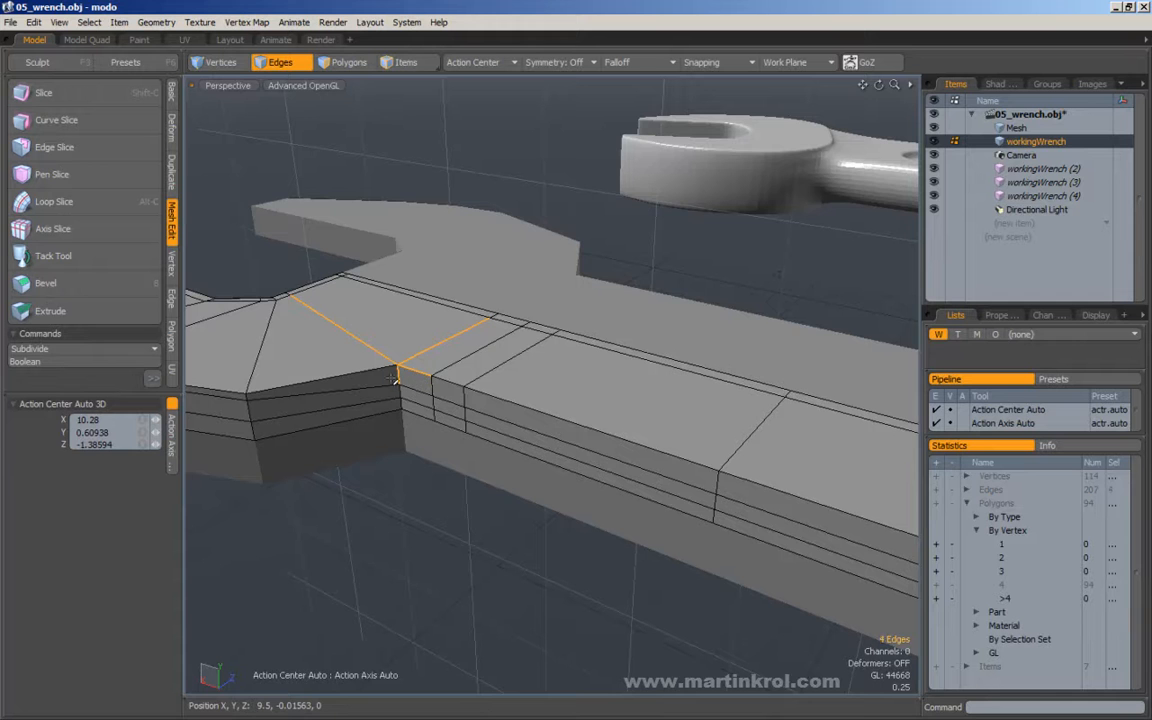
{"action": "left_click_drag", "start_coordinate": [397, 375], "coordinate": [467, 325], "text": "alt"}
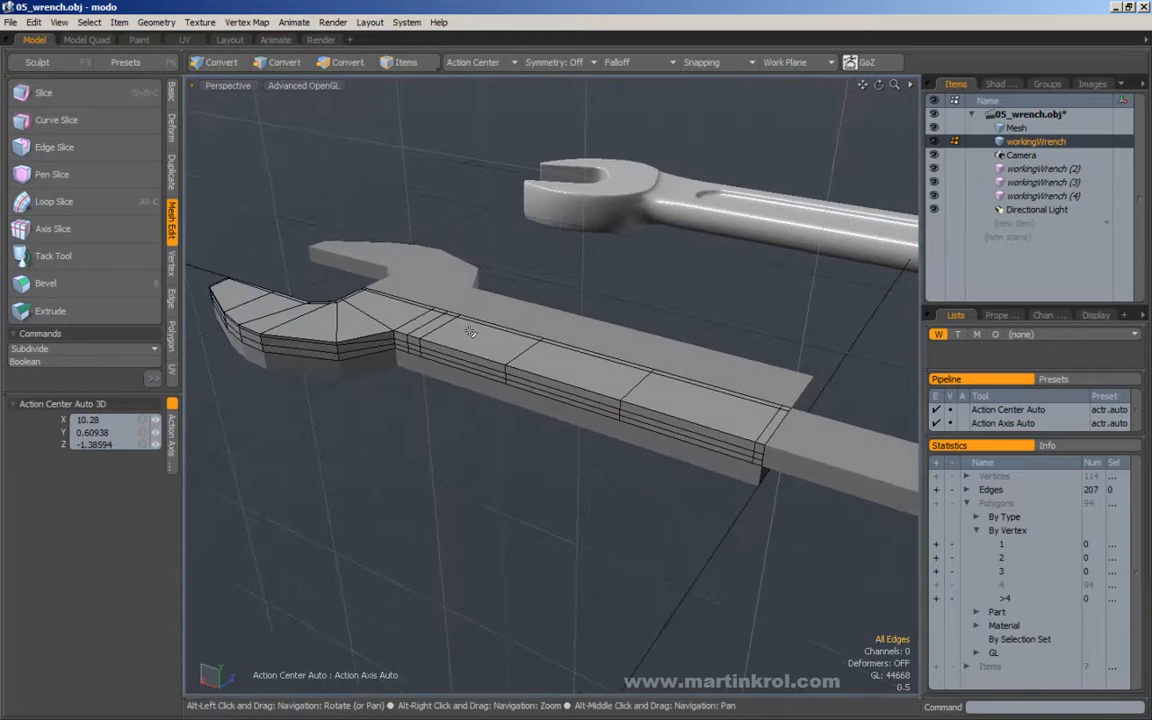
Select the handle's upper outer edge run and move it slightly inward toward the handle's centre line.
{"action": "double_click", "coordinate": [575, 393]}
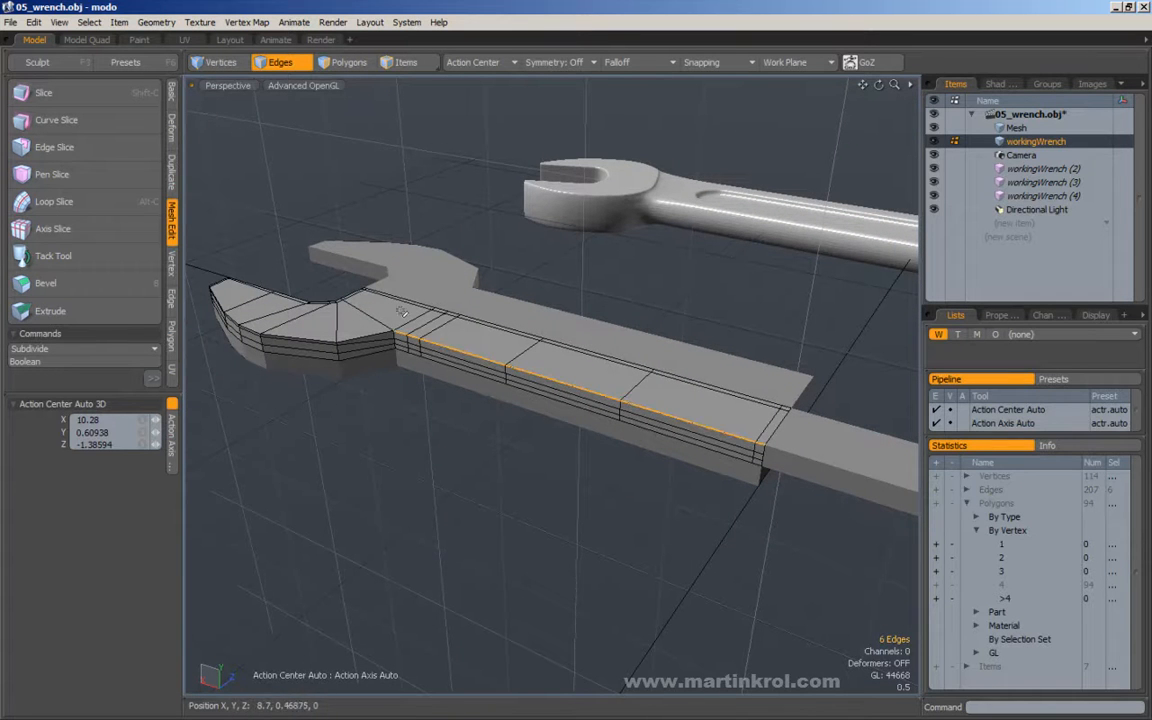
{"action": "left_click_drag", "start_coordinate": [393, 331], "coordinate": [483, 324], "text": "alt"}
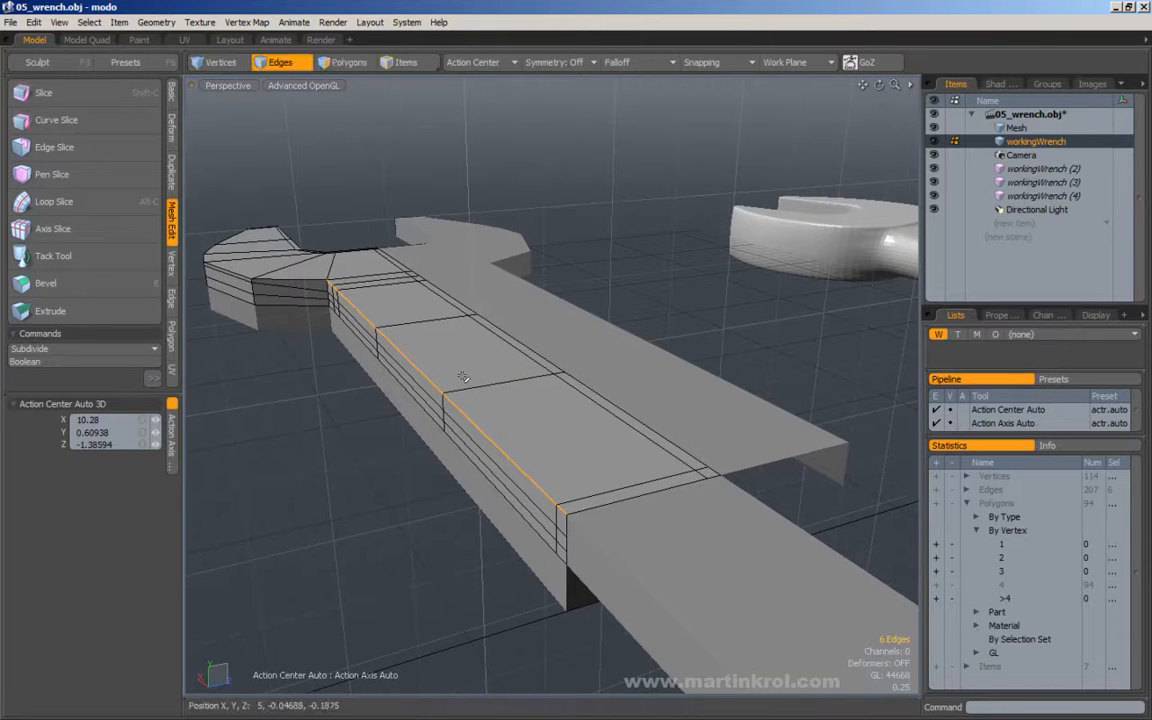
{"action": "key", "text": "y"}
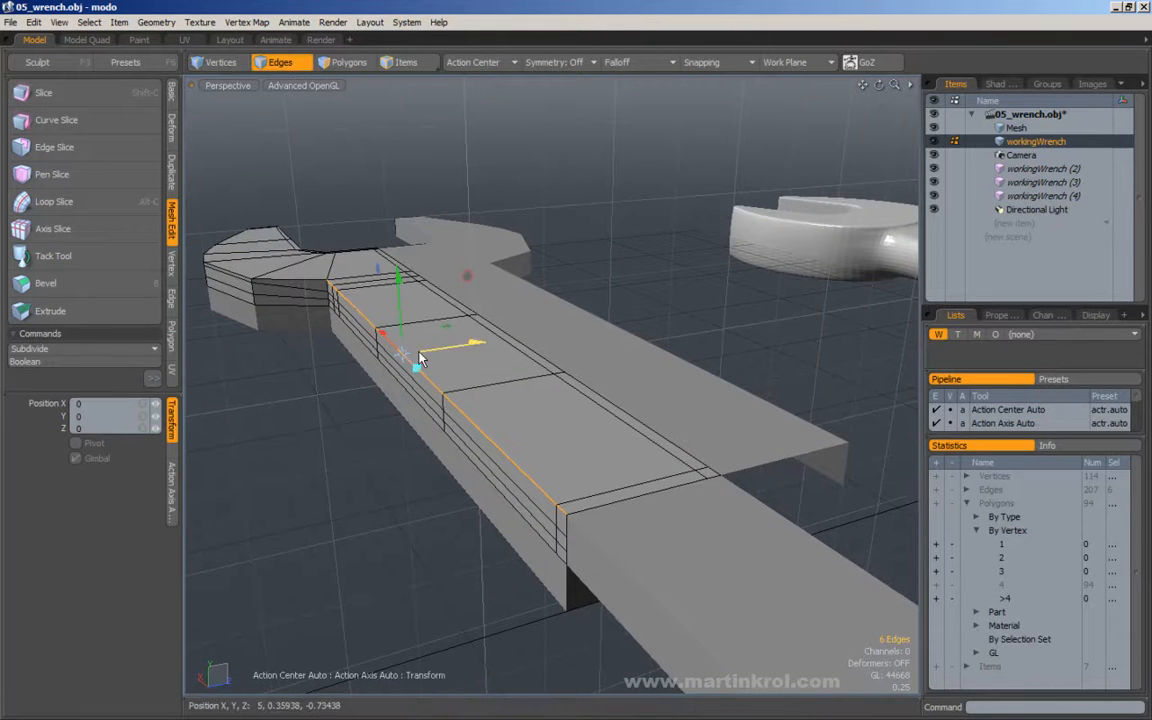
{"action": "left_click_drag", "start_coordinate": [403, 354], "coordinate": [410, 353]}
{"action": "left_click_drag", "start_coordinate": [486, 341], "coordinate": [490, 340]}
{"action": "key", "text": "space"}
{"action": "left_click", "coordinate": [607, 229]}
Inspect the reshaped handle and neck with subdivision smoothing, and return to the unsmoothed mesh.
{"action": "left_click_drag", "start_coordinate": [605, 233], "coordinate": [617, 420], "text": "alt"}
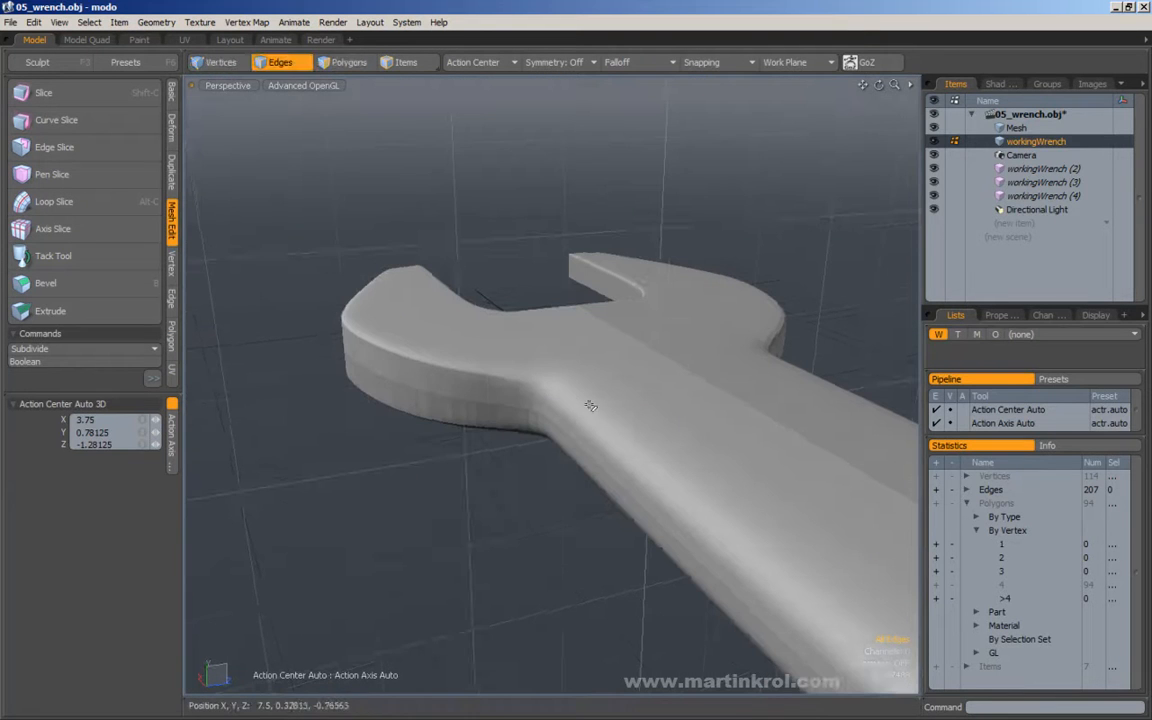
{"action": "left_click_drag", "start_coordinate": [468, 371], "coordinate": [491, 347], "text": "alt"}
{"action": "scroll", "coordinate": [480, 348], "scroll_direction": "down", "scroll_amount": 5}
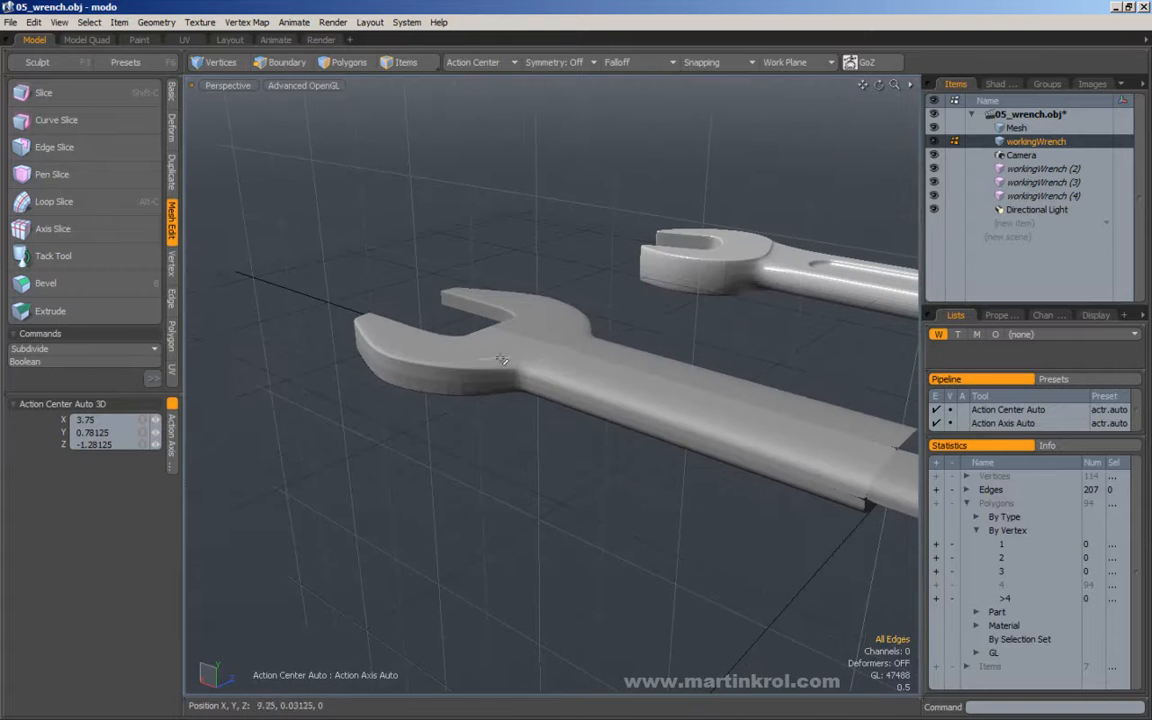
{"action": "key", "text": "Tab"}
{"action": "left_click_drag", "start_coordinate": [697, 342], "coordinate": [515, 392], "text": "alt"}
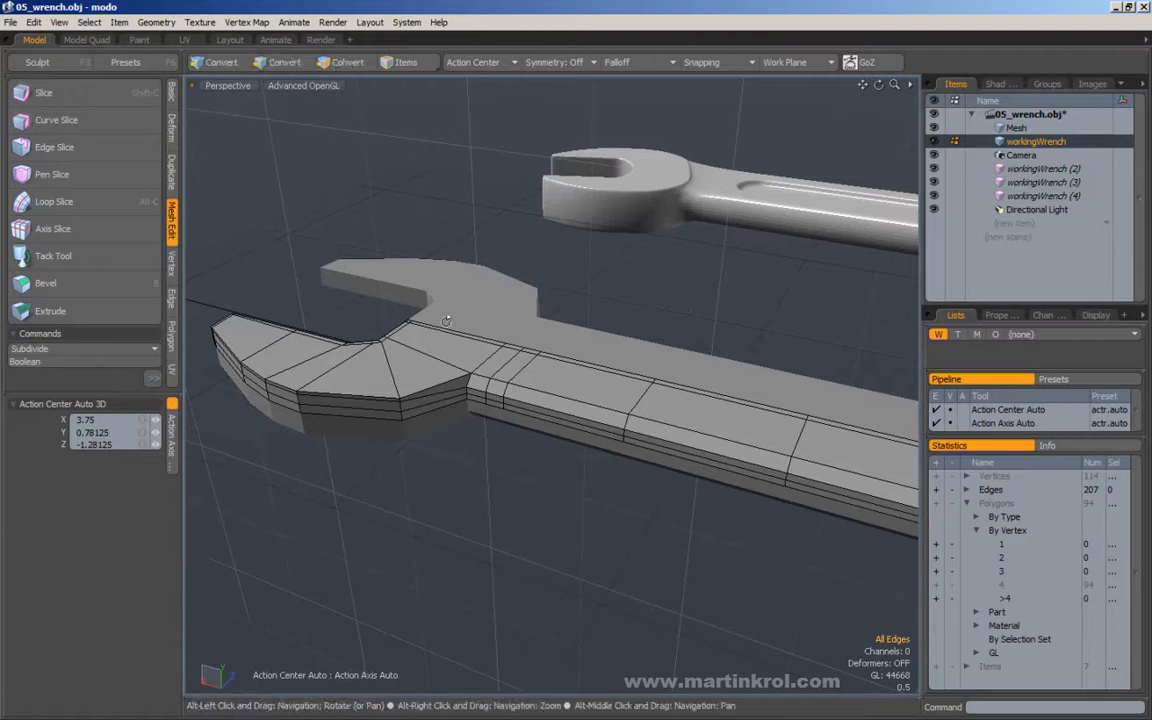
{"action": "left_click", "coordinate": [296, 86]}
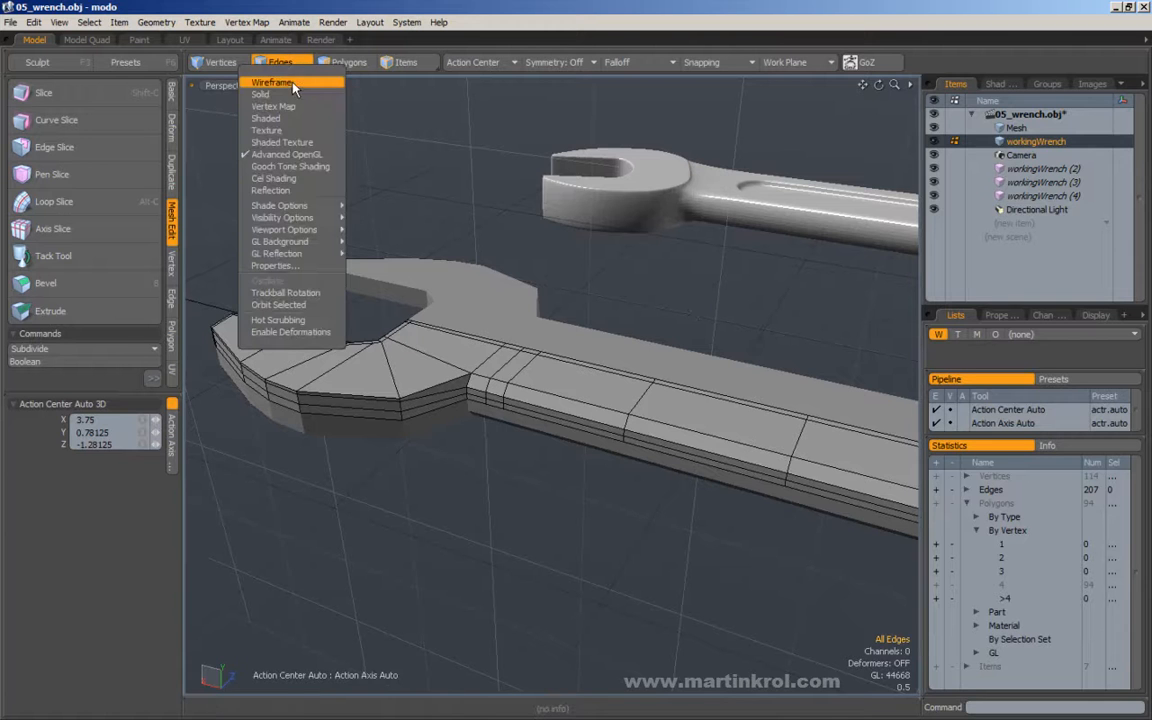
{"action": "mouse_move", "coordinate": [265, 208]}
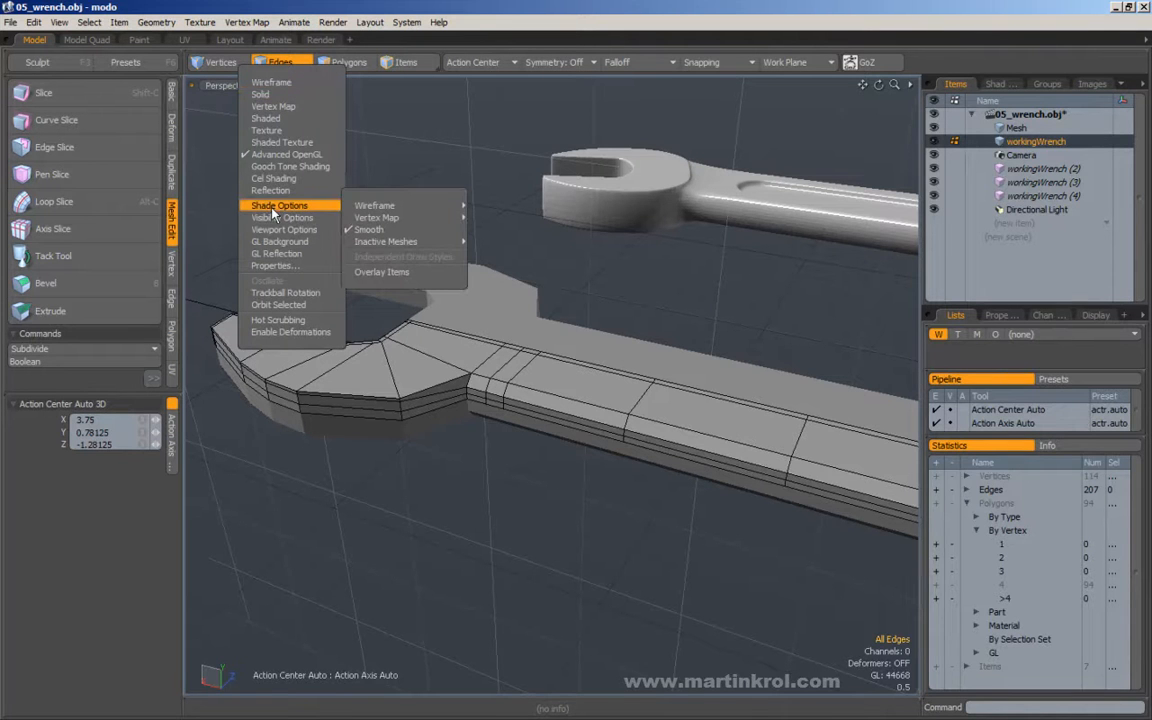
{"action": "mouse_move", "coordinate": [404, 211]}
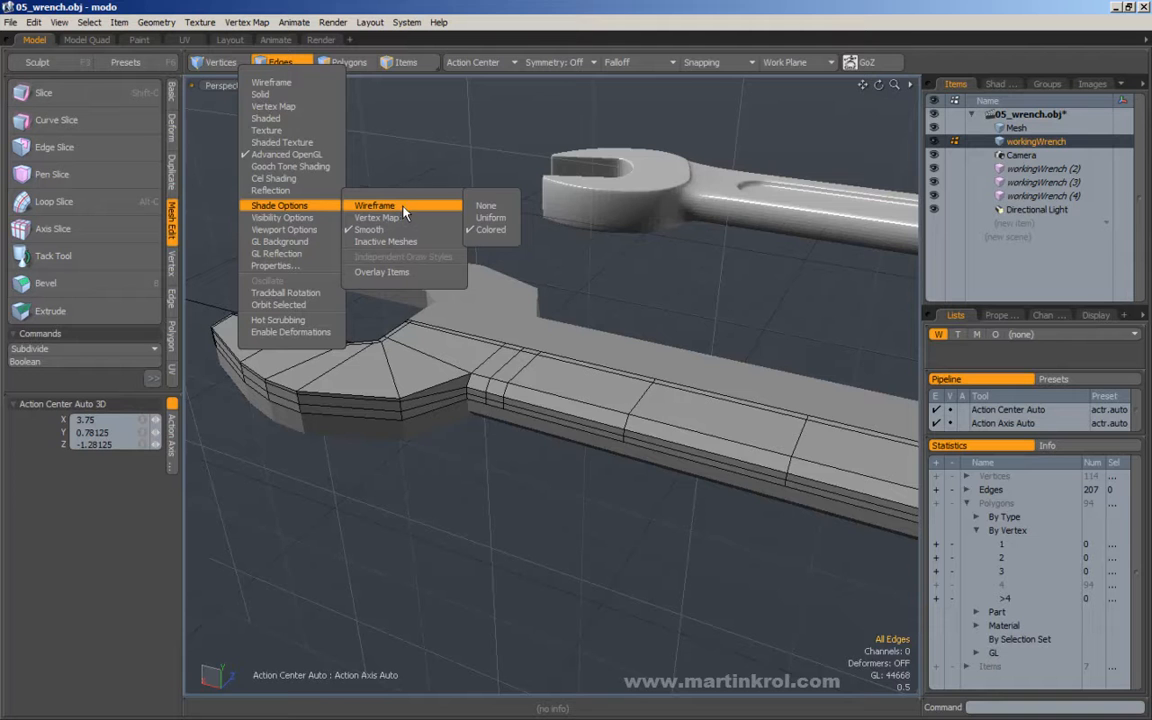
{"action": "left_click", "coordinate": [488, 207]}
{"action": "left_click_drag", "start_coordinate": [488, 208], "coordinate": [520, 205], "text": "alt"}
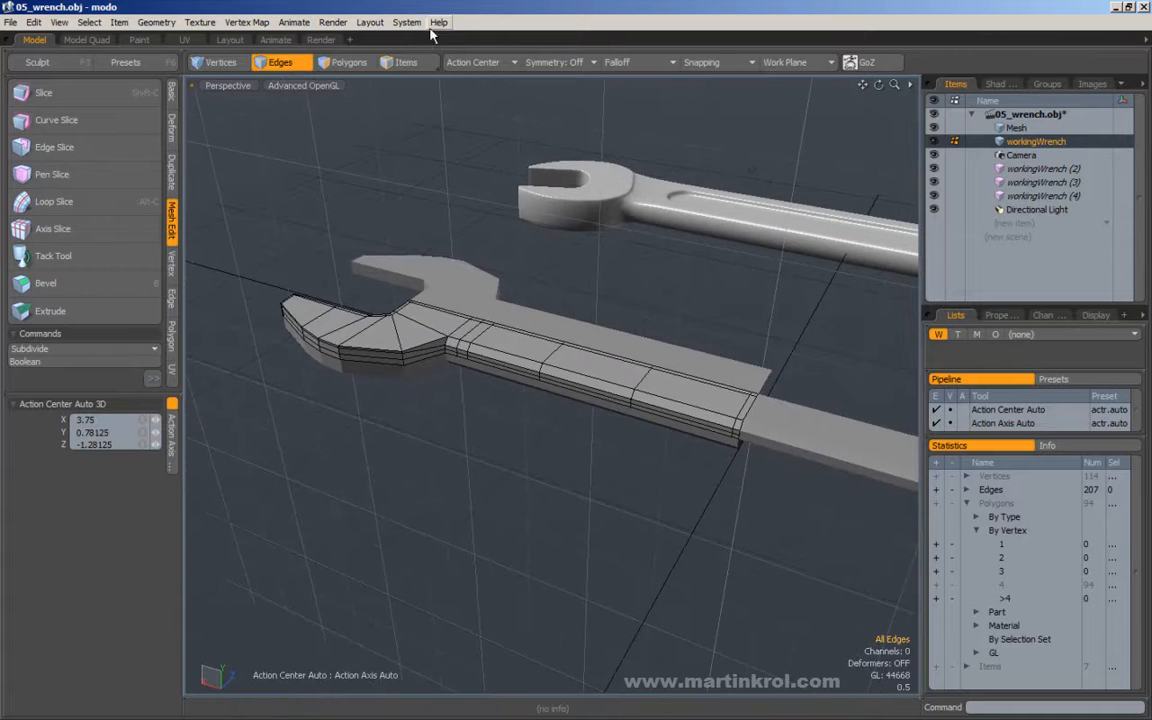
{"action": "left_click", "coordinate": [362, 22]}
{"action": "mouse_move", "coordinate": [407, 22]}
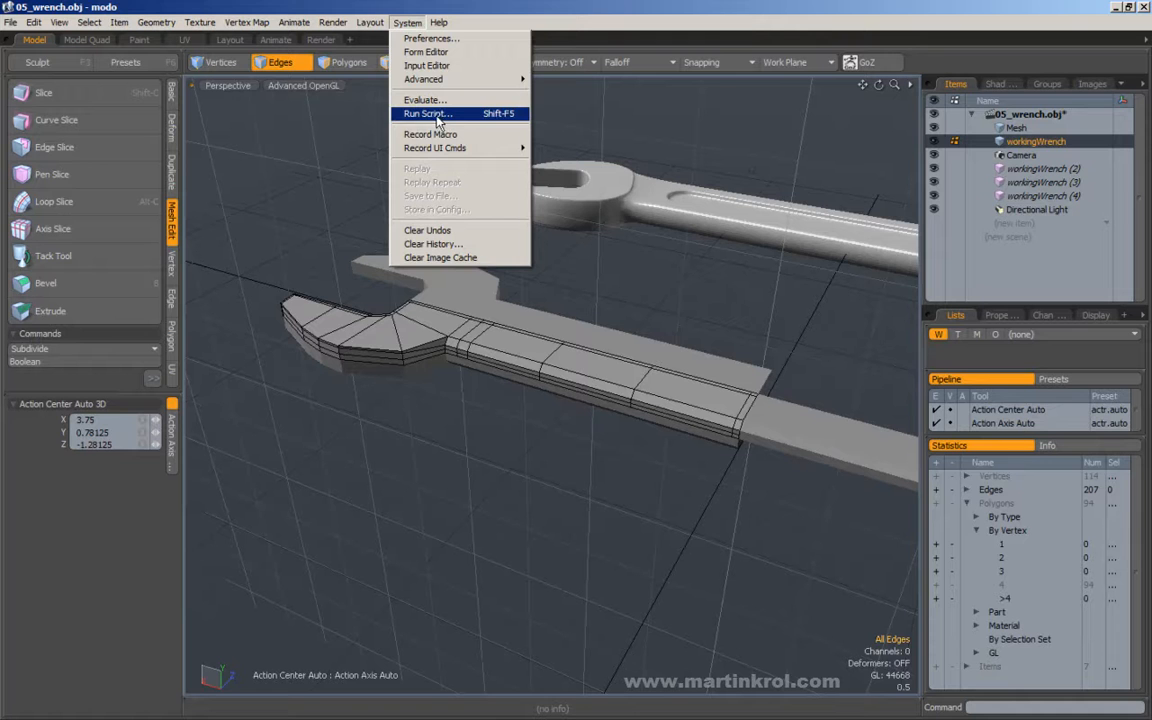
{"action": "left_click", "coordinate": [316, 136]}
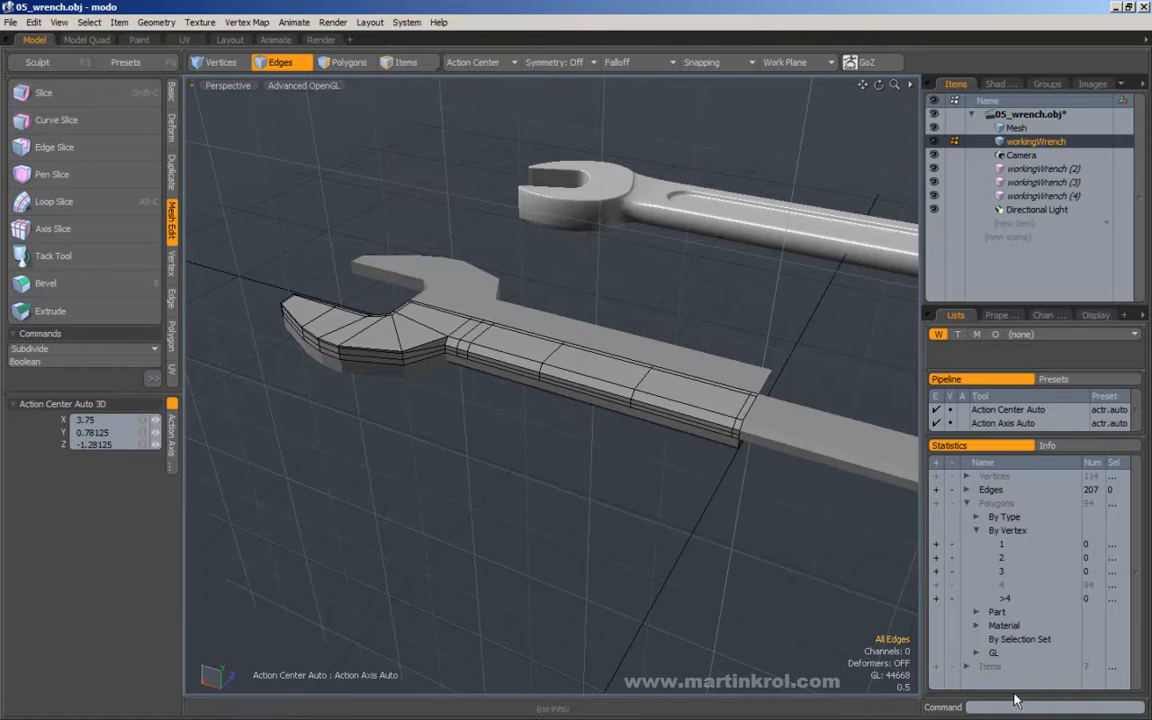
{"action": "left_click_drag", "start_coordinate": [1008, 694], "coordinate": [1058, 697]}
Select the two horizontal edge loops running along the wrench's side.
{"action": "left_click_drag", "start_coordinate": [705, 502], "coordinate": [662, 476], "text": "alt"}
{"action": "left_click_drag", "start_coordinate": [601, 453], "coordinate": [513, 487], "text": "alt"}
{"action": "double_click", "coordinate": [513, 488]}
{"action": "double_click", "coordinate": [505, 496], "text": "shift"}
{"action": "left_click_drag", "start_coordinate": [495, 442], "coordinate": [450, 420], "text": "alt"}
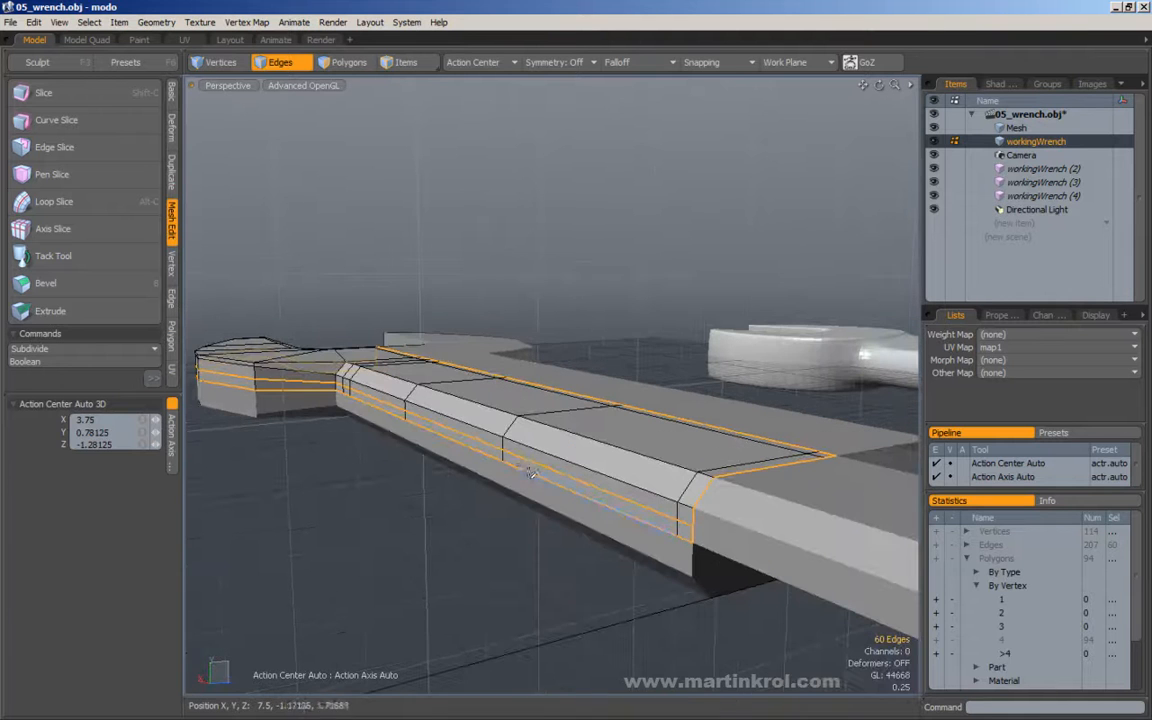
{"action": "left_click_drag", "start_coordinate": [335, 381], "coordinate": [407, 410], "text": "alt"}
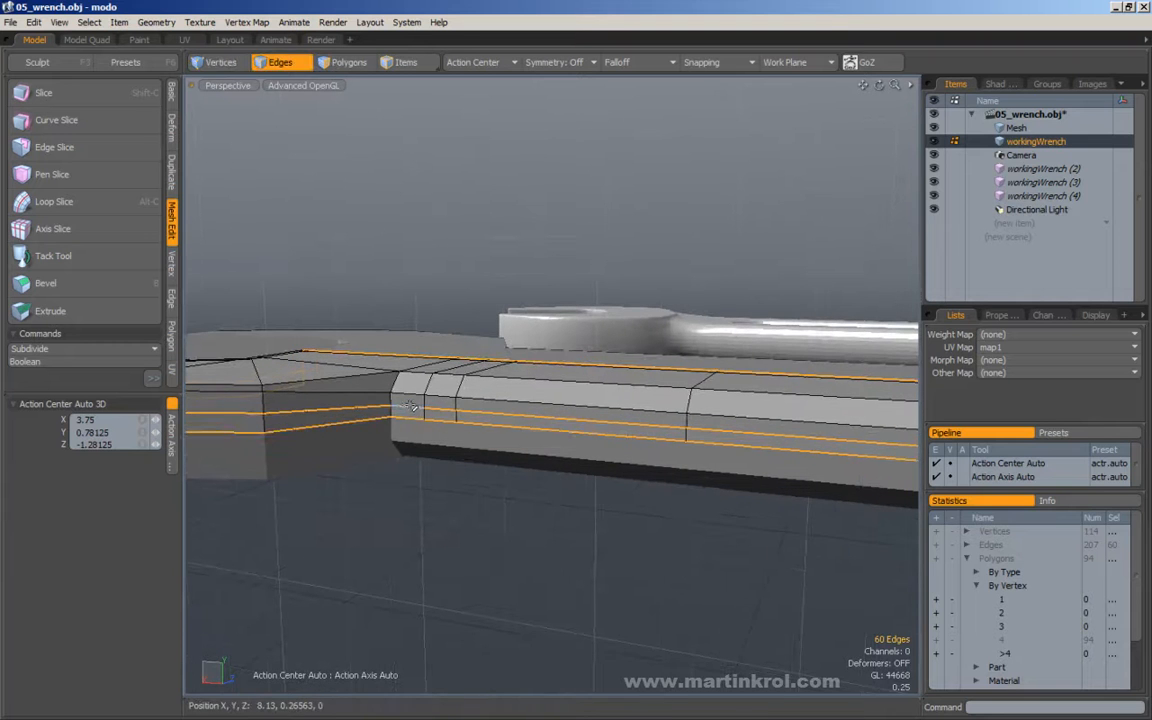
Limit the selection to the two side edge runs along the handle, leaving out the head.
{"action": "left_click", "coordinate": [409, 406]}
{"action": "left_click", "coordinate": [411, 419], "text": "shift"}
{"action": "right_click_drag", "start_coordinate": [589, 431], "coordinate": [555, 431], "text": "alt"}
{"action": "middle_click_drag", "start_coordinate": [555, 431], "coordinate": [365, 423], "text": "alt"}
{"action": "left_click", "coordinate": [315, 405], "text": "shift"}
{"action": "left_click", "coordinate": [481, 416], "text": "shift"}
{"action": "left_click_drag", "start_coordinate": [701, 425], "coordinate": [709, 446], "text": "shift"}
{"action": "middle_click_drag", "start_coordinate": [727, 464], "coordinate": [463, 424], "text": "alt"}
{"action": "left_click_drag", "start_coordinate": [426, 413], "coordinate": [578, 430], "text": "alt"}
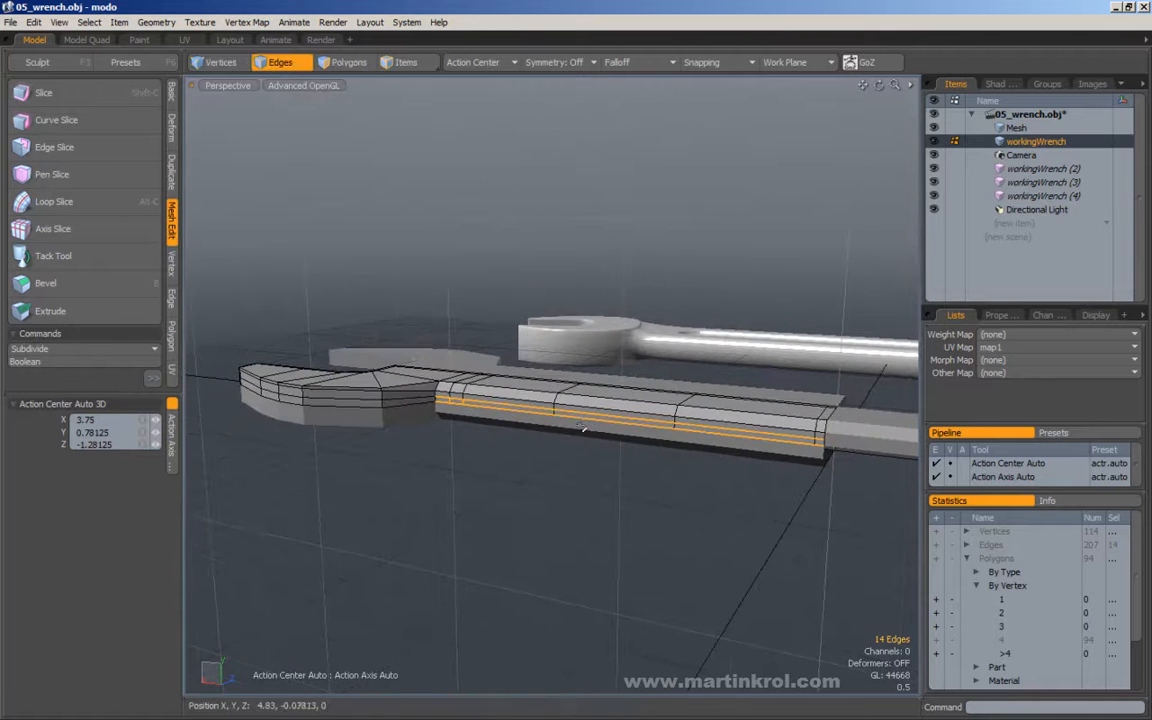
Extend the side edge selection into full loops and trim it to the two edge runs along the handle's side.
{"action": "key", "text": "l"}
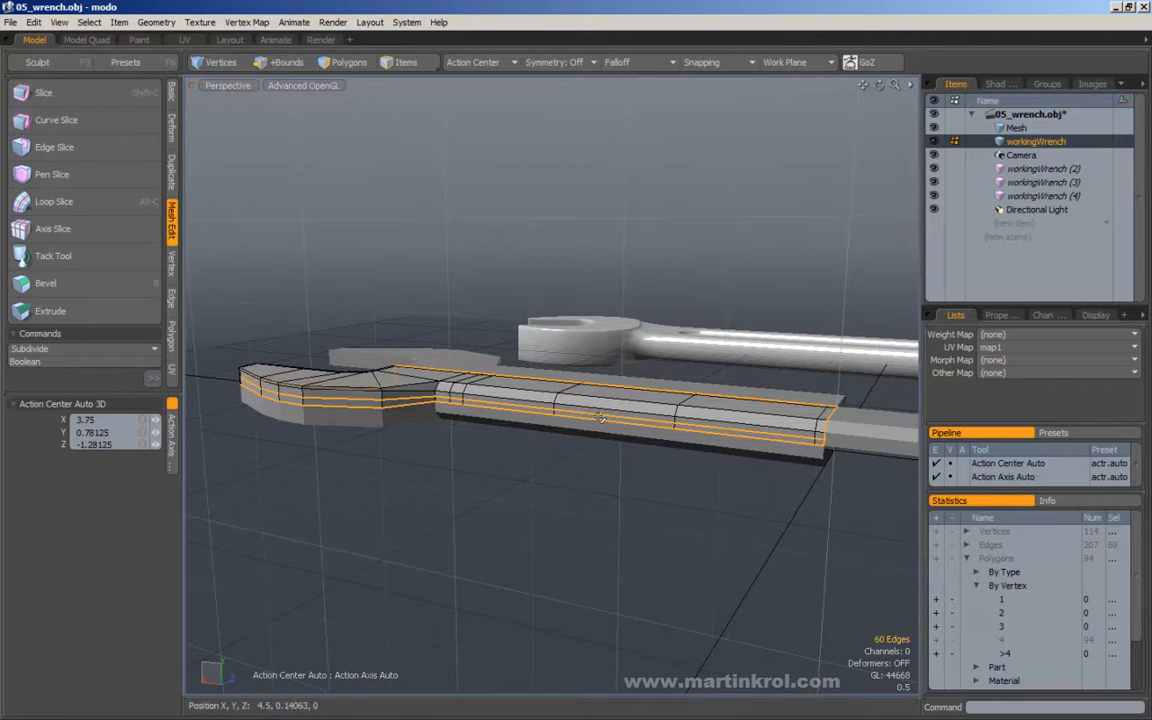
{"action": "middle_click_drag", "start_coordinate": [219, 238], "coordinate": [632, 404], "text": "ctrl"}
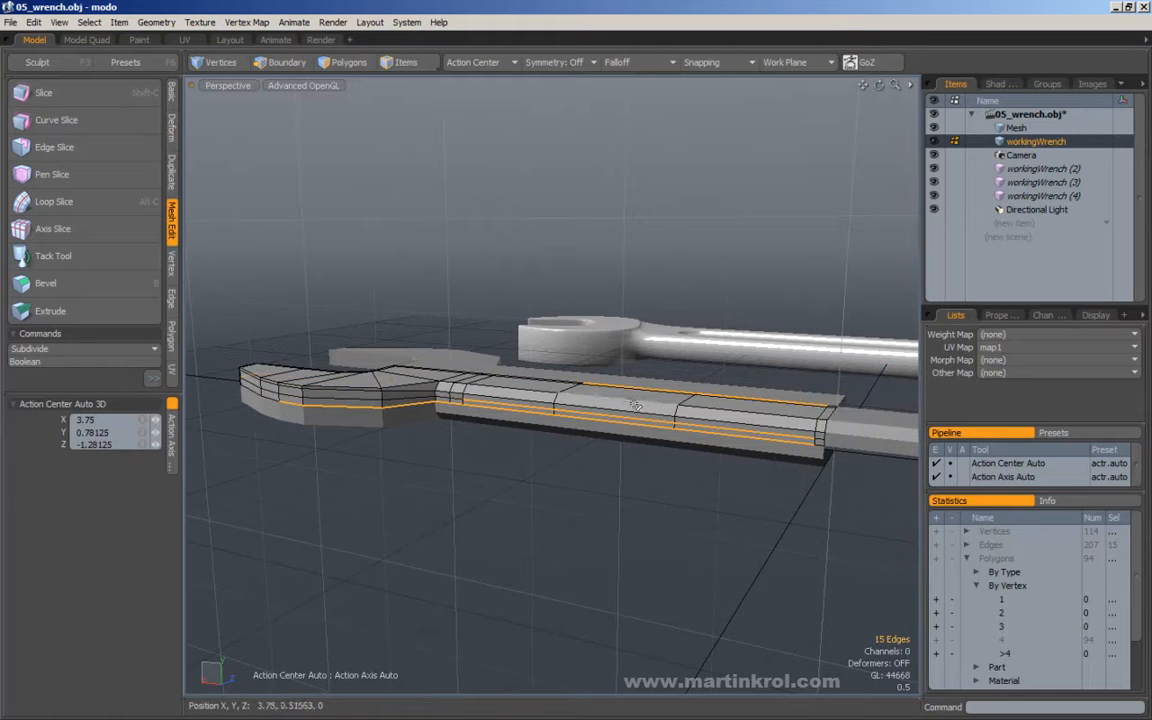
{"action": "middle_click_drag", "start_coordinate": [239, 275], "coordinate": [464, 470], "text": "ctrl"}
{"action": "scroll", "coordinate": [443, 403], "scroll_direction": "up", "scroll_amount": 4, "text": "alt"}
{"action": "mouse_move", "coordinate": [456, 404]}
{"action": "left_mouse_down", "text": "alt"}
{"action": "mouse_move", "coordinate": [503, 424]}
{"action": "mouse_move", "coordinate": [695, 431]}
{"action": "mouse_move", "coordinate": [445, 424]}
{"action": "mouse_move", "coordinate": [617, 437]}
{"action": "mouse_move", "coordinate": [553, 419]}
{"action": "mouse_move", "coordinate": [581, 413]}
{"action": "left_mouse_up", "text": "alt"}
{"action": "left_click_drag", "start_coordinate": [632, 474], "coordinate": [638, 460], "text": "alt"}
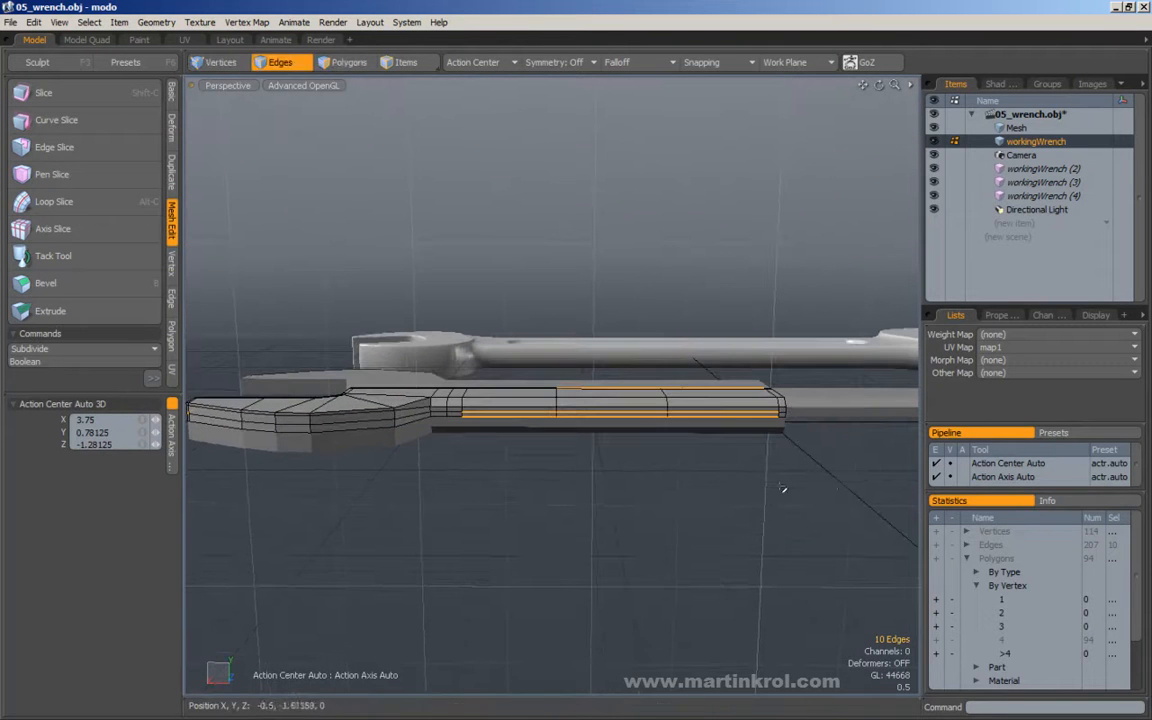
{"action": "middle_click_drag", "start_coordinate": [853, 525], "coordinate": [426, 412], "text": "ctrl"}
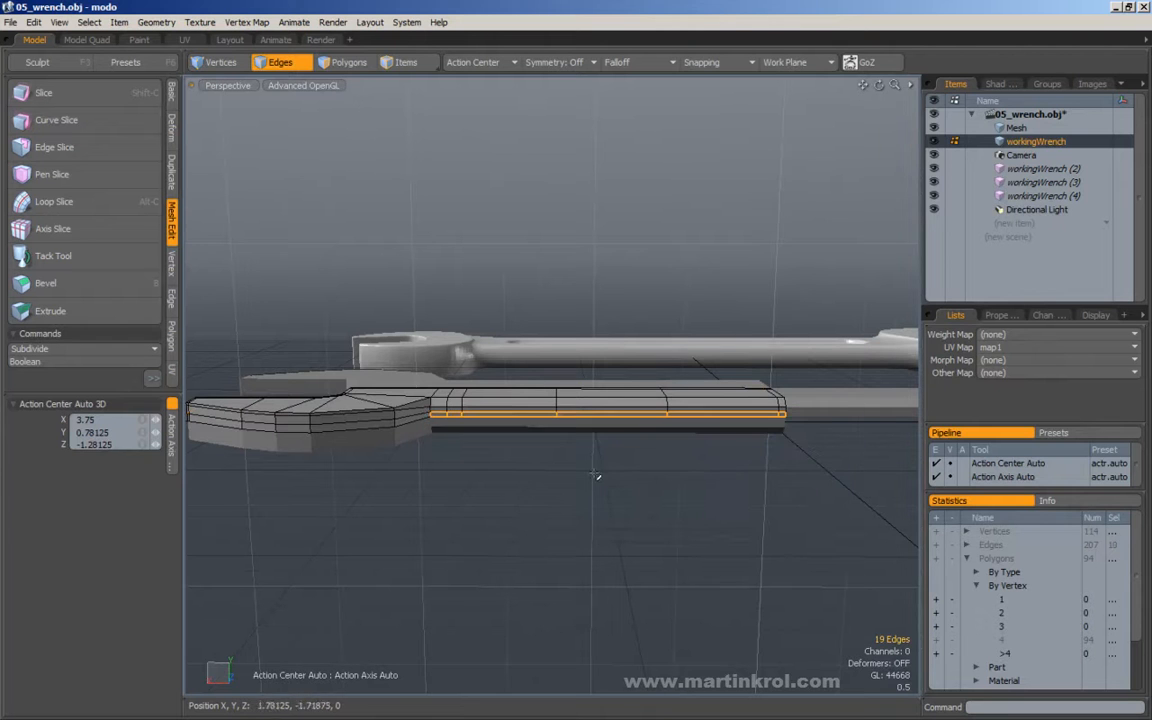
{"action": "middle_click_drag", "start_coordinate": [783, 532], "coordinate": [428, 414], "text": "ctrl"}
{"action": "left_click_drag", "start_coordinate": [430, 418], "coordinate": [474, 410], "text": "alt"}
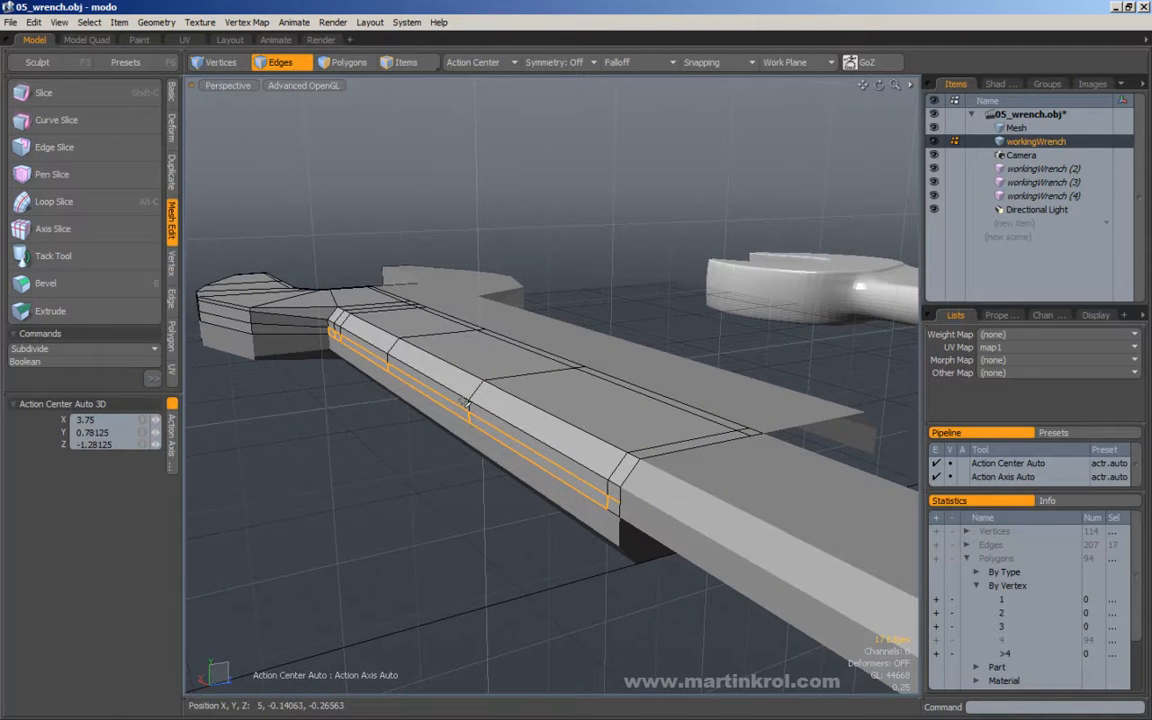
Move the two selected side edge runs by -0.01563 on Z and clear the selection.
{"action": "key", "text": "w"}
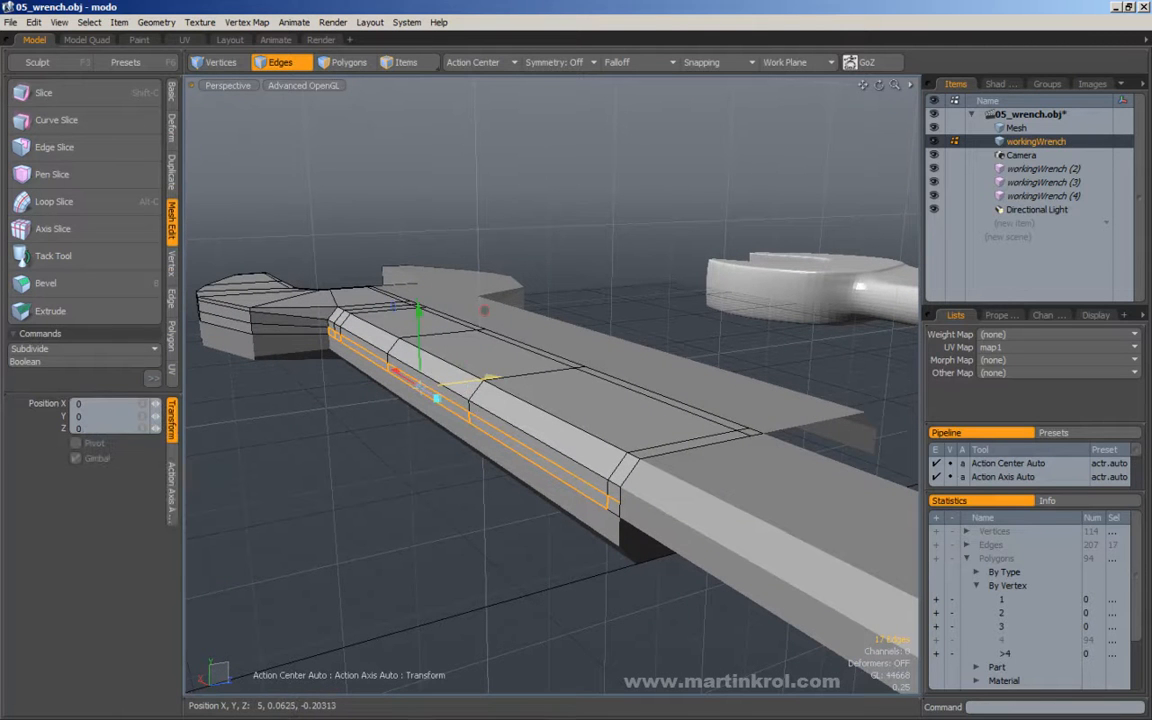
{"action": "left_click_drag", "start_coordinate": [489, 379], "coordinate": [487, 379]}
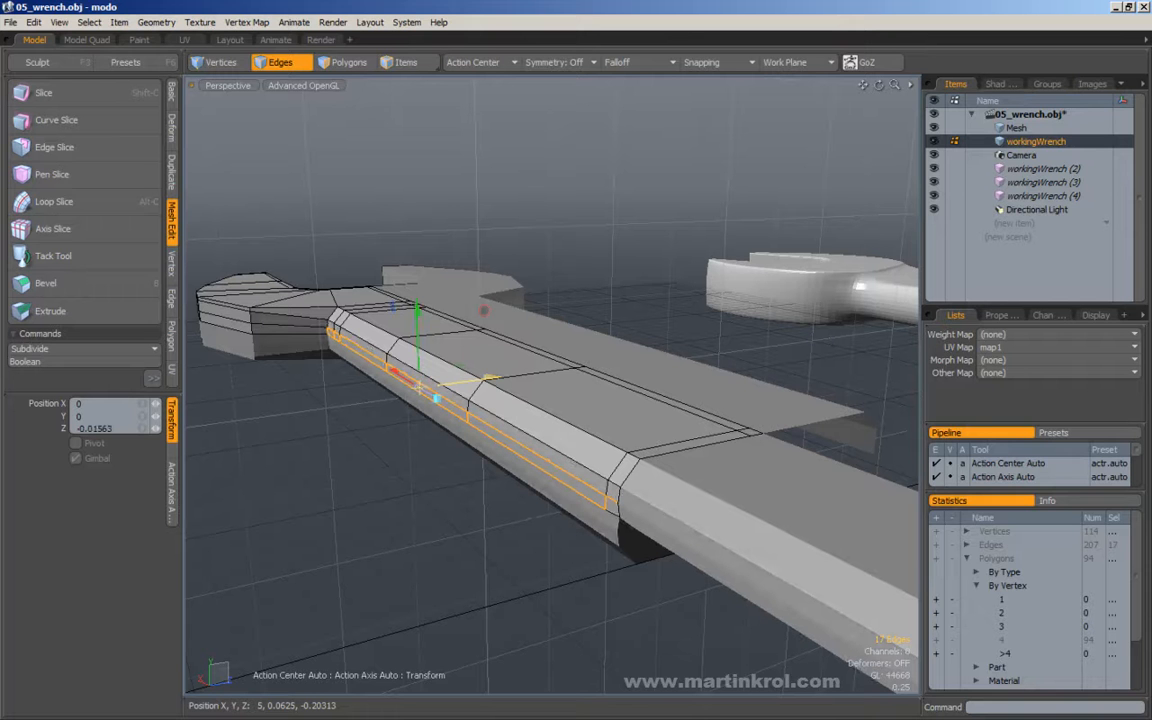
{"action": "key", "text": "q"}
{"action": "left_click", "coordinate": [365, 231]}
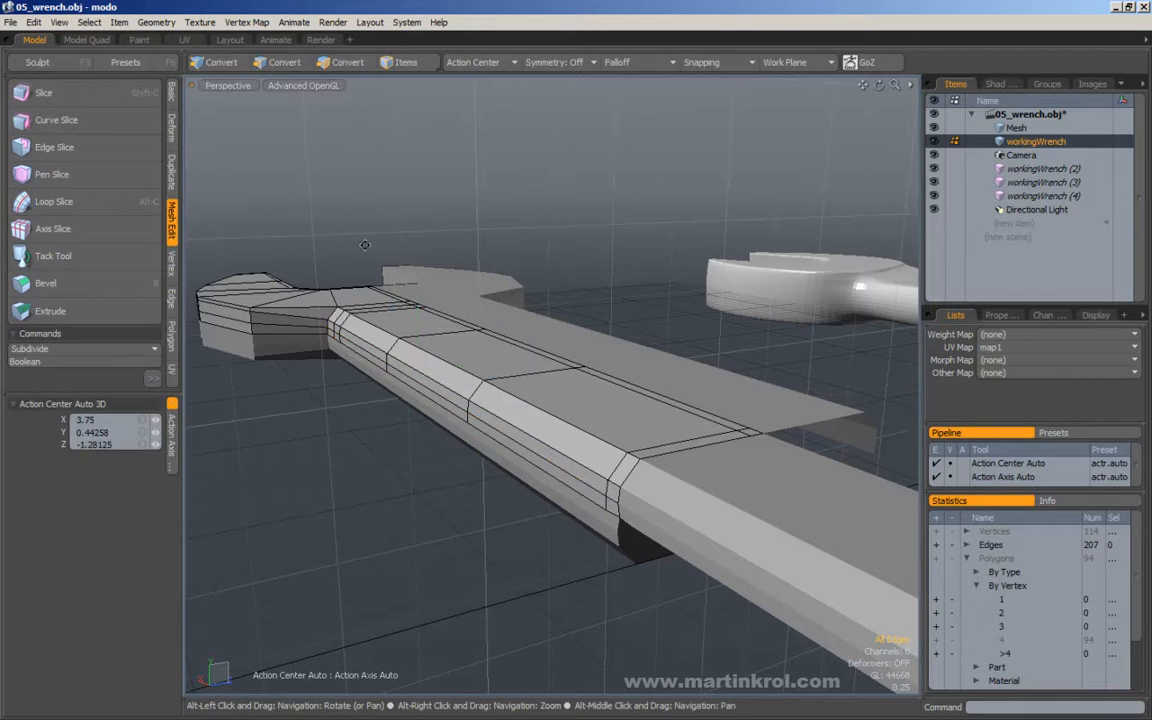
Select the upper of the two side edge runs, from the neck to the far end of the handle.
{"action": "middle_click_drag", "start_coordinate": [365, 231], "coordinate": [474, 272], "text": "alt"}
{"action": "right_click_drag", "start_coordinate": [474, 272], "coordinate": [497, 343], "text": "alt"}
{"action": "left_click_drag", "start_coordinate": [497, 343], "coordinate": [447, 306], "text": "alt"}
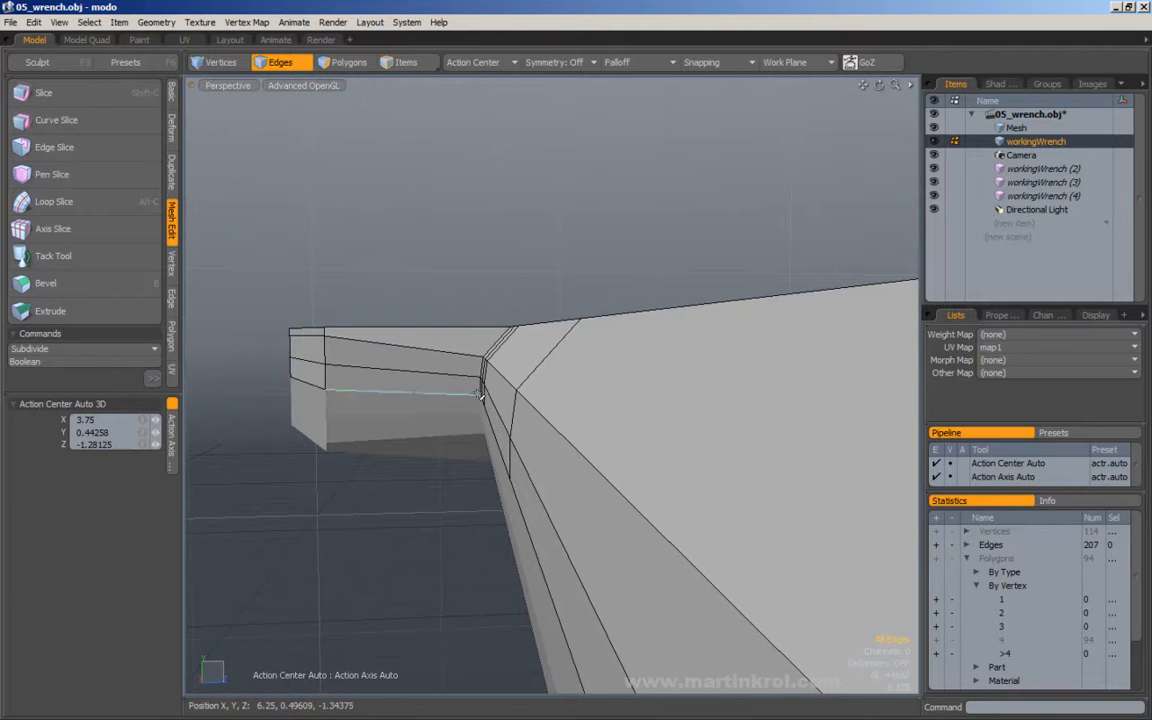
{"action": "left_click_drag", "start_coordinate": [484, 430], "coordinate": [697, 404], "text": "alt"}
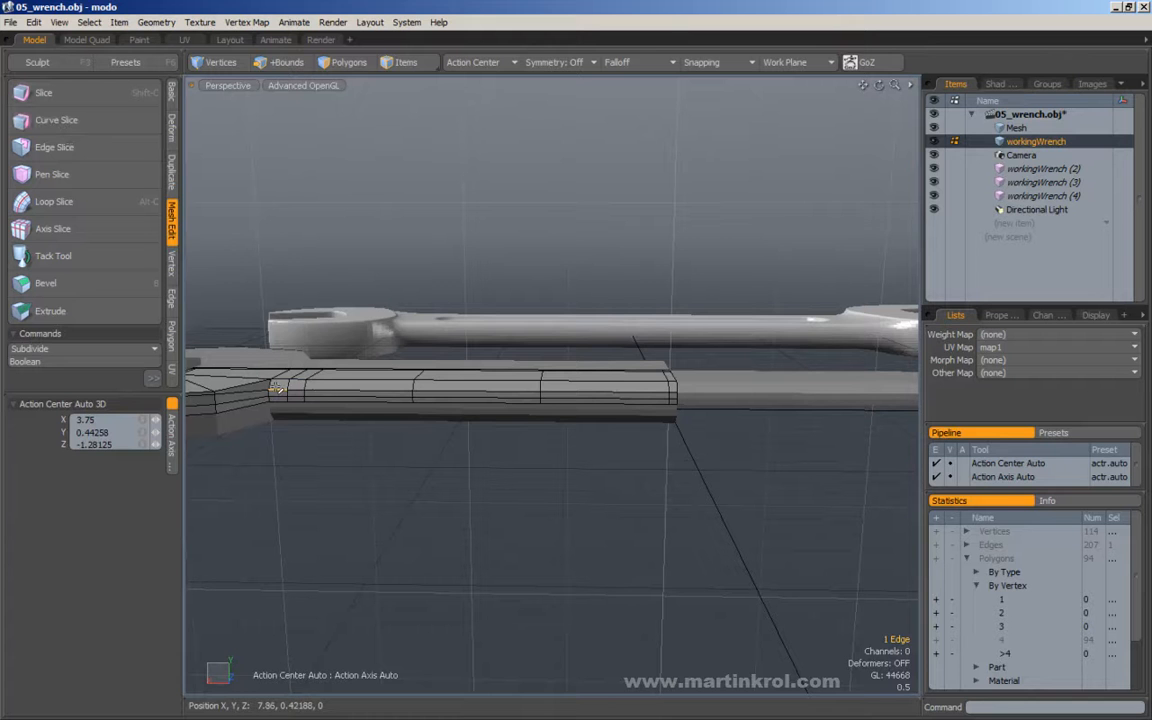
{"action": "mouse_move", "coordinate": [452, 387]}
{"action": "left_mouse_down", "text": "shift"}
{"action": "mouse_move", "coordinate": [792, 390]}
{"action": "mouse_move", "coordinate": [785, 398]}
{"action": "left_mouse_up", "text": "shift"}
{"action": "mouse_move", "coordinate": [785, 398]}
{"action": "left_mouse_down", "text": "alt"}
{"action": "mouse_move", "coordinate": [575, 410]}
{"action": "mouse_move", "coordinate": [640, 407]}
{"action": "mouse_move", "coordinate": [478, 397]}
{"action": "mouse_move", "coordinate": [535, 326]}
{"action": "left_mouse_up", "text": "alt"}
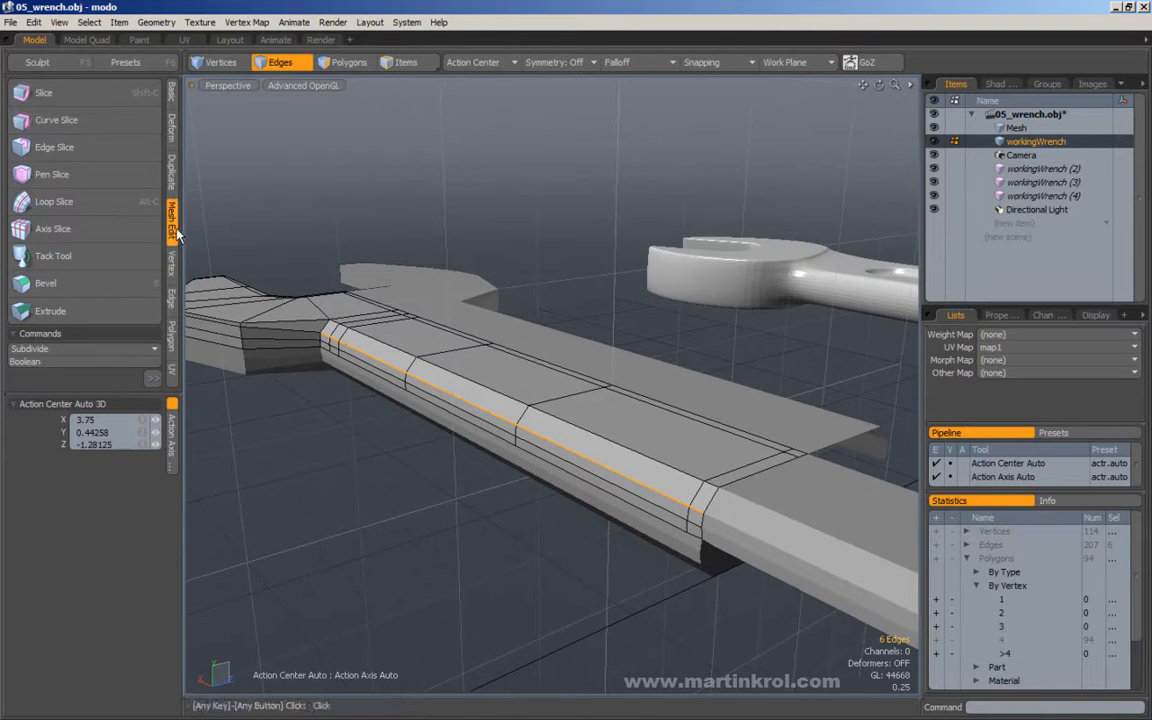
Slide the selected upper side edge run slightly along the handle's side surface and clear the selection.
{"action": "left_click", "coordinate": [174, 303]}
{"action": "left_click", "coordinate": [66, 203]}
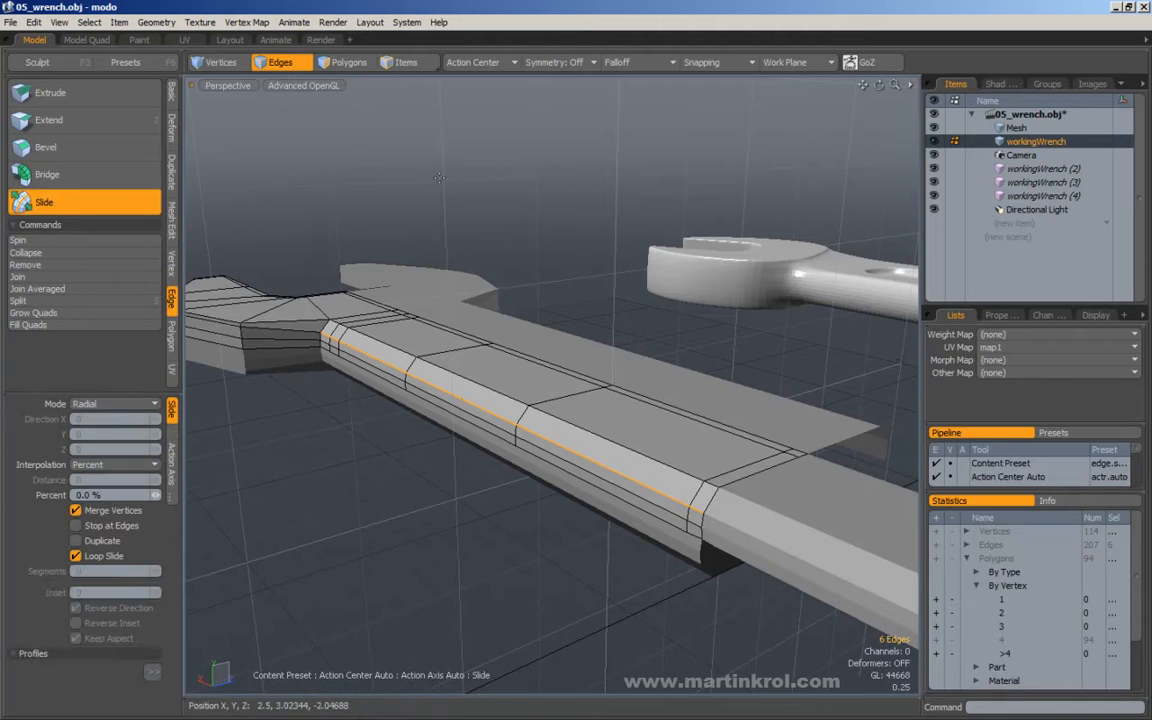
{"action": "left_click_drag", "start_coordinate": [461, 268], "coordinate": [461, 268]}
{"action": "left_click_drag", "start_coordinate": [362, 304], "coordinate": [509, 288], "text": "alt"}
{"action": "key", "text": "Escape"}
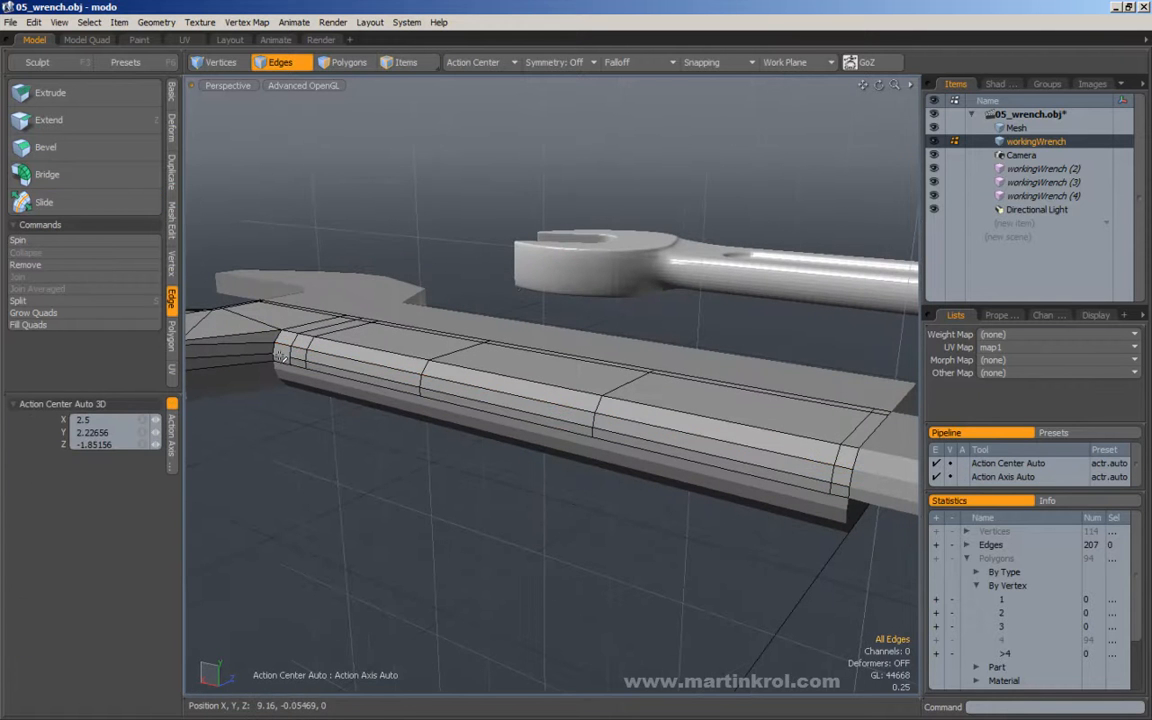
Select the side run's first edge at the neck and last edge at the handle's end, and all edges between them.
{"action": "left_click_drag", "start_coordinate": [367, 373], "coordinate": [310, 347], "text": "alt"}
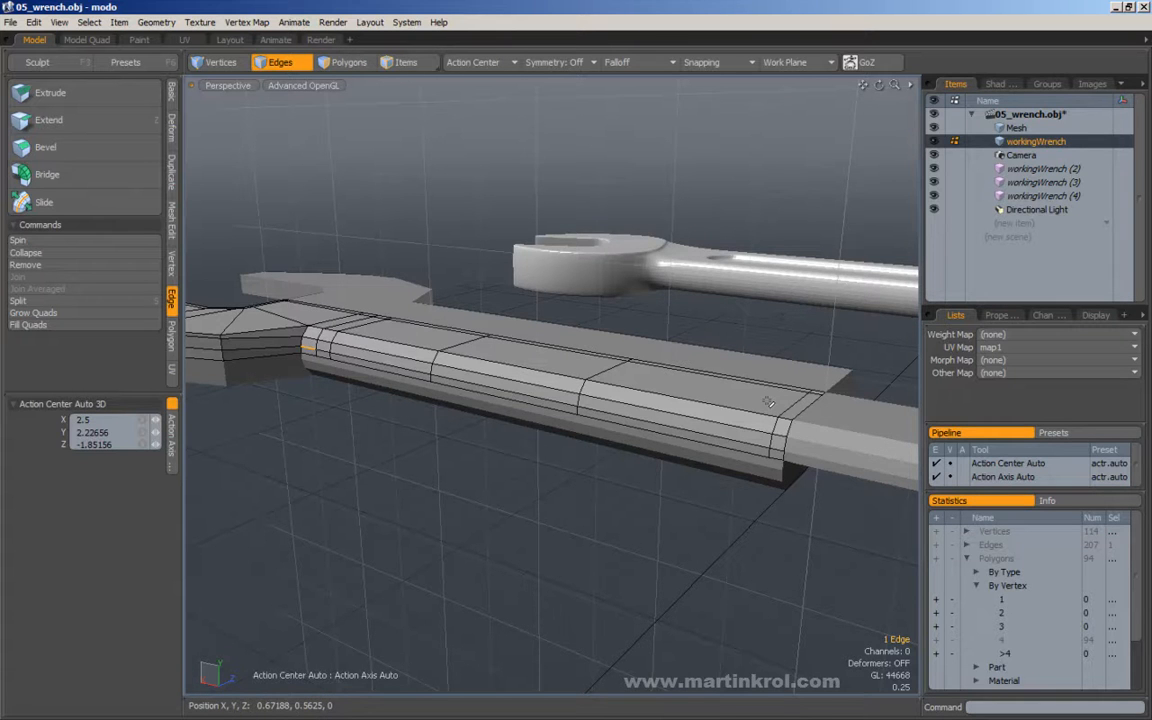
{"action": "left_click_drag", "start_coordinate": [768, 402], "coordinate": [599, 314], "text": "alt"}
{"action": "left_click_drag", "start_coordinate": [463, 275], "coordinate": [380, 275], "text": "alt"}
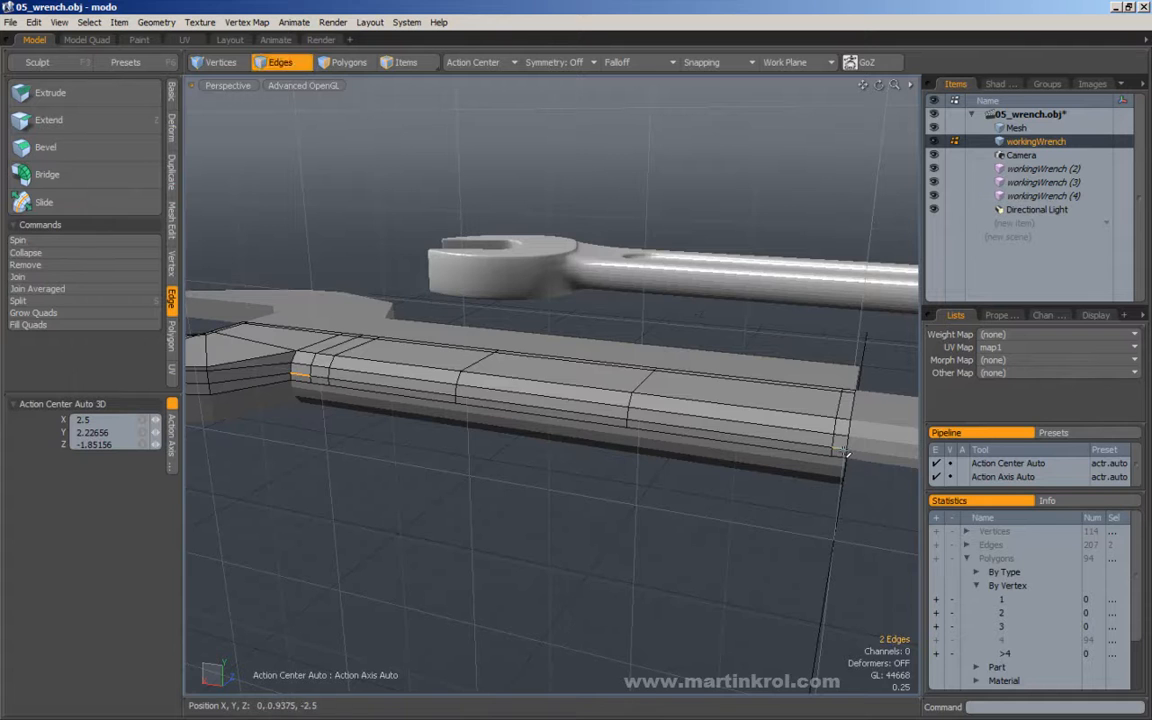
{"action": "left_click_drag", "start_coordinate": [548, 262], "coordinate": [497, 253], "text": "alt"}
{"action": "left_click", "coordinate": [474, 256]}
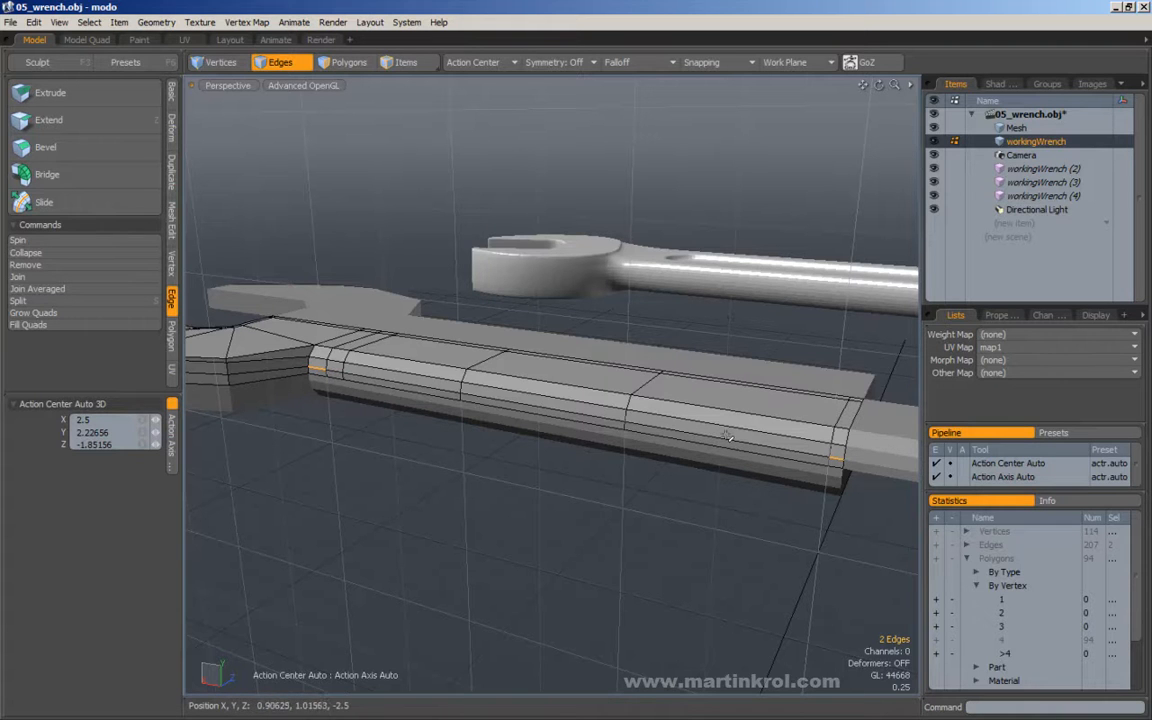
{"action": "left_click", "coordinate": [90, 22]}
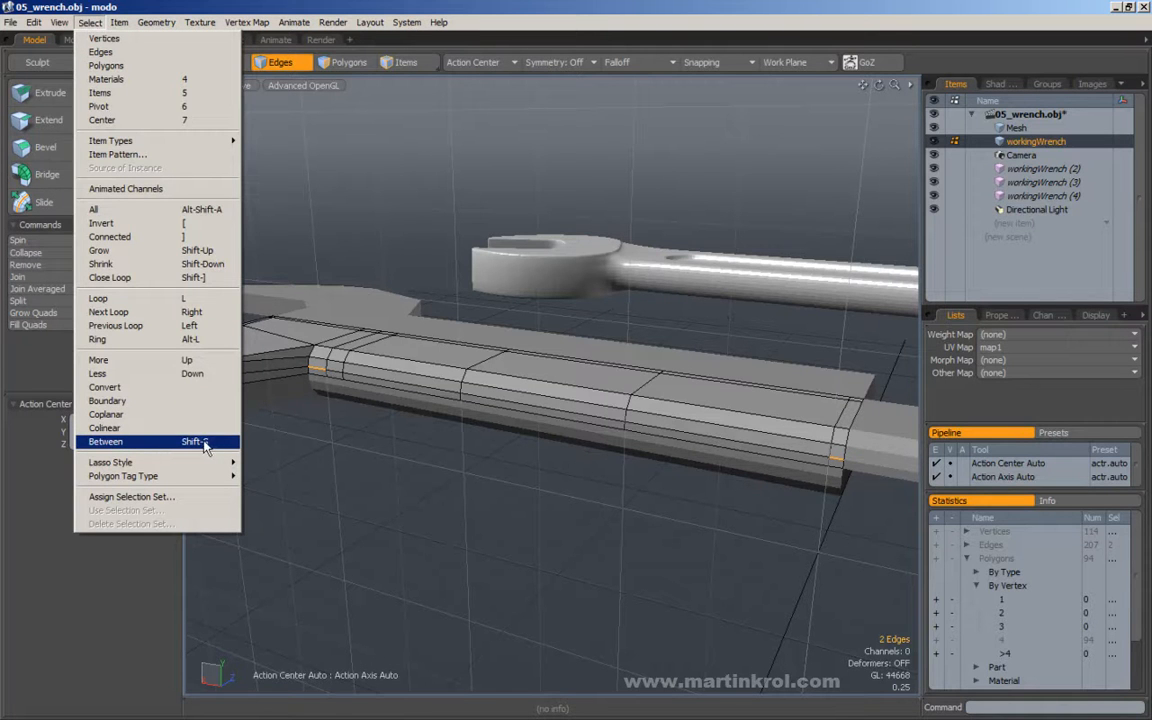
{"action": "left_click", "coordinate": [205, 442]}
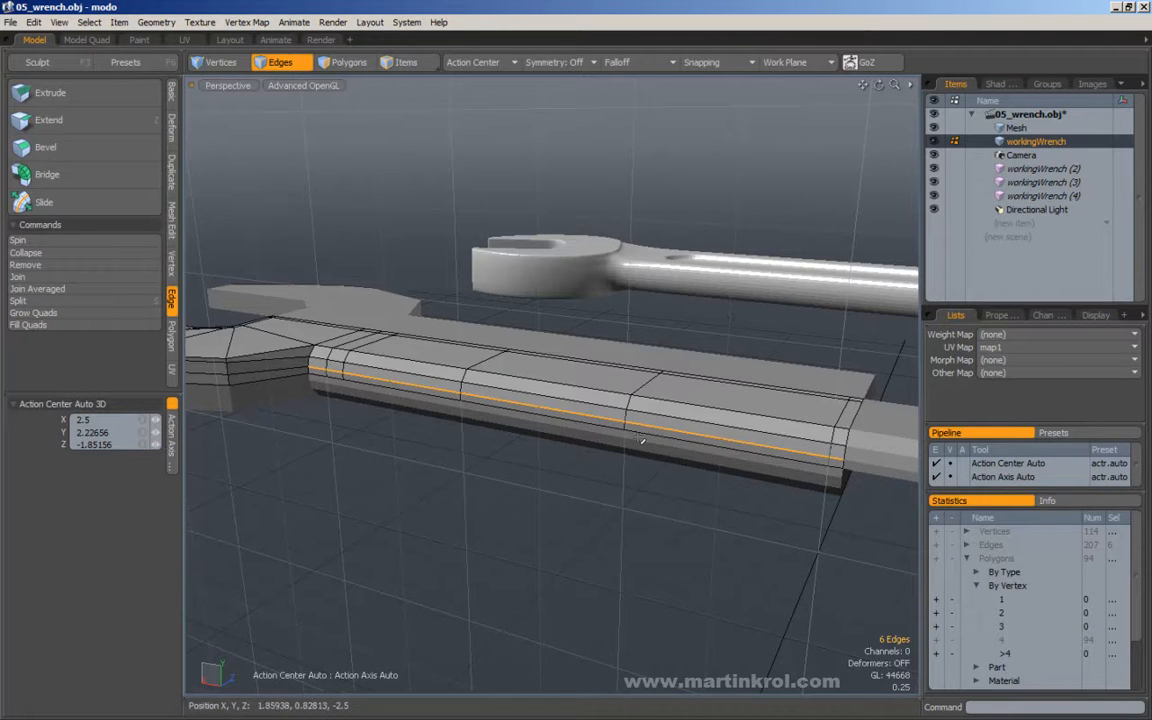
Slide the selected handle side edge run slightly with the Slide tool in percent mode, and deselect it.
{"action": "left_click_drag", "start_coordinate": [350, 360], "coordinate": [485, 385], "text": "alt"}
{"action": "left_click", "coordinate": [433, 416]}
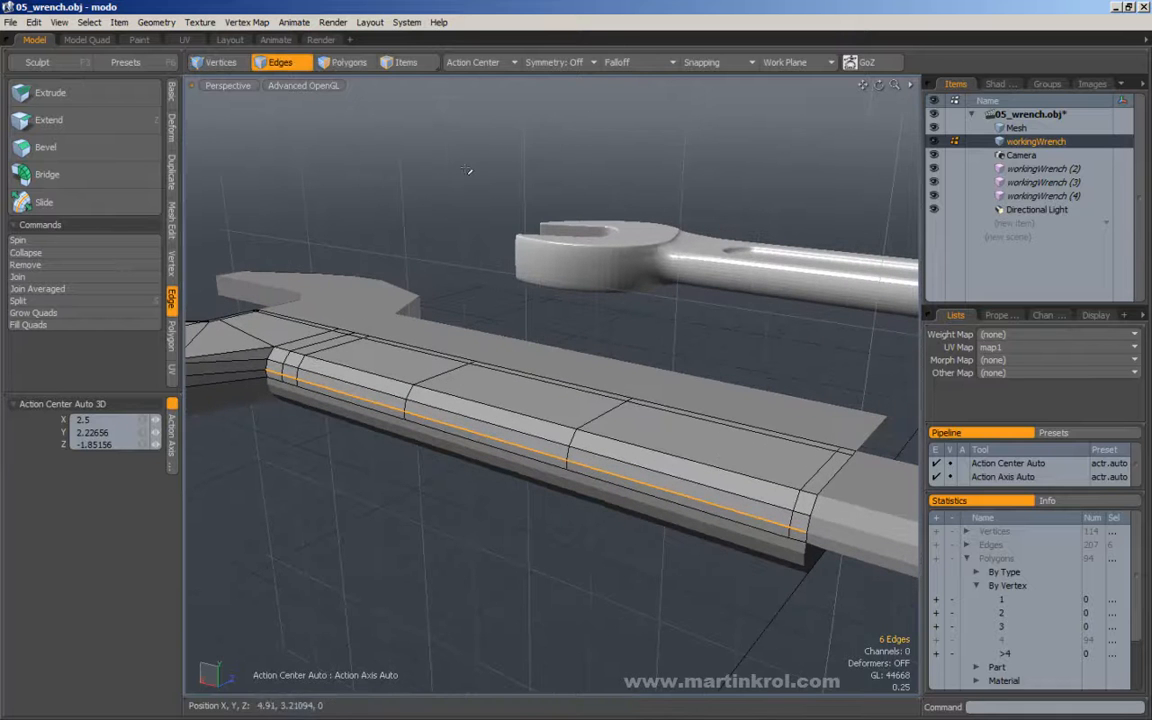
{"action": "left_click_drag", "start_coordinate": [354, 493], "coordinate": [397, 438], "text": "alt"}
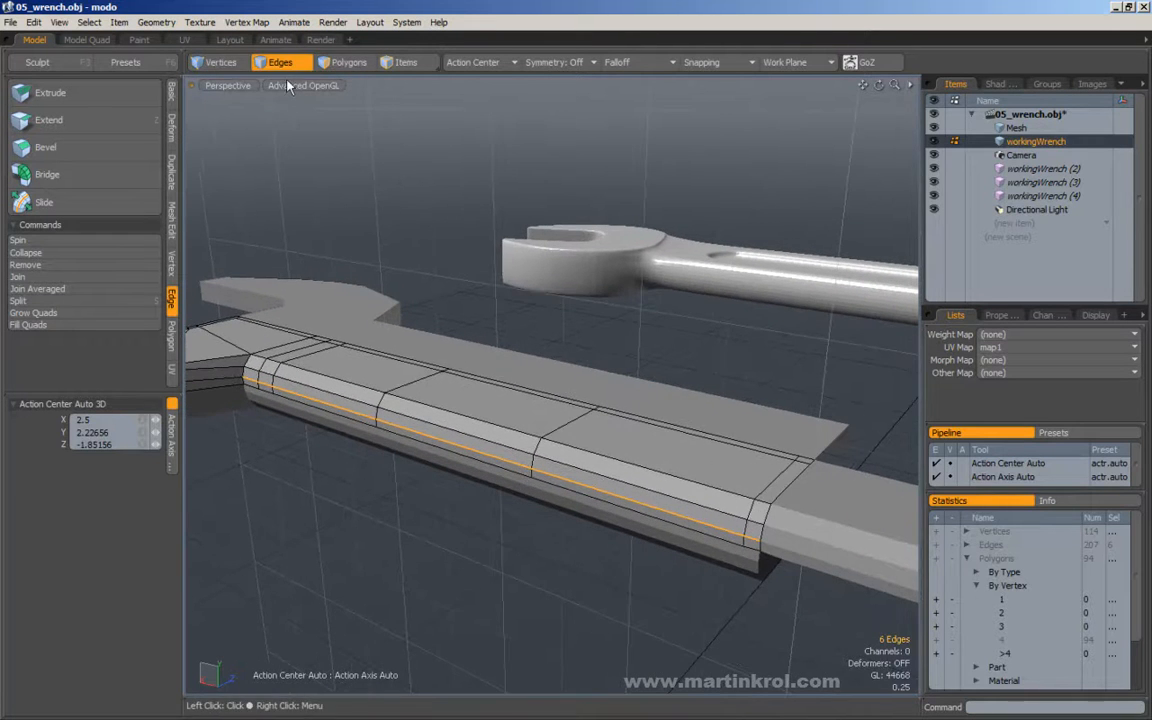
{"action": "left_click_drag", "start_coordinate": [395, 258], "coordinate": [360, 268], "text": "alt"}
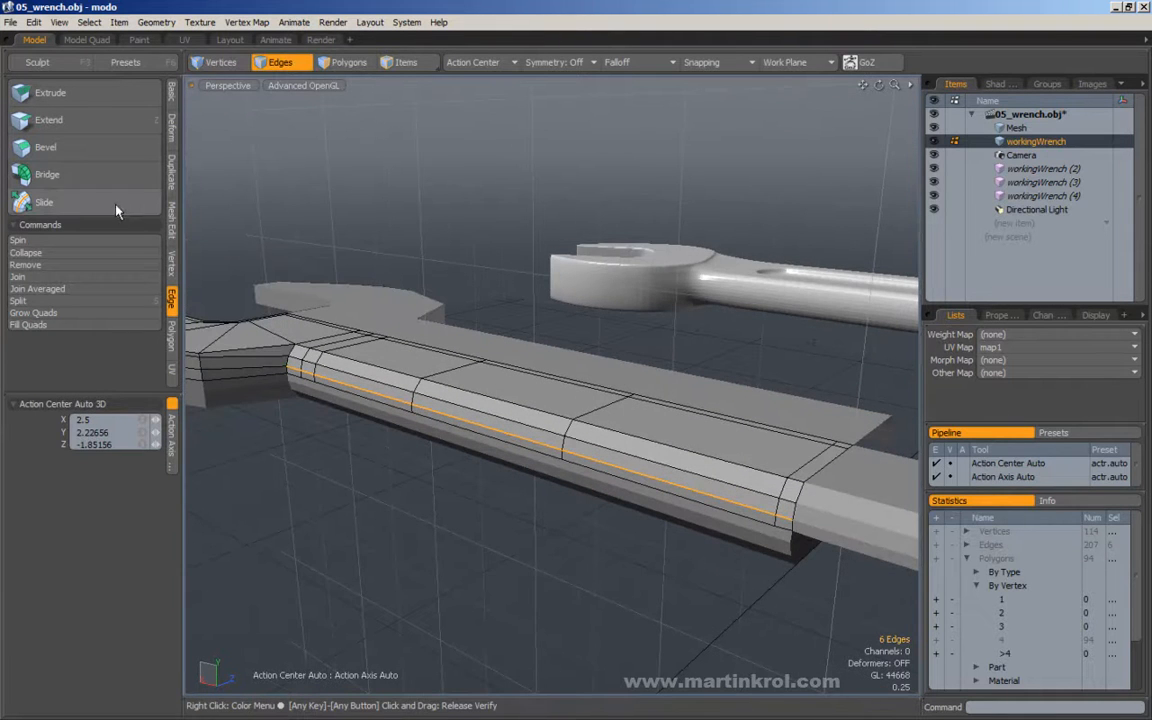
{"action": "left_click", "coordinate": [45, 202]}
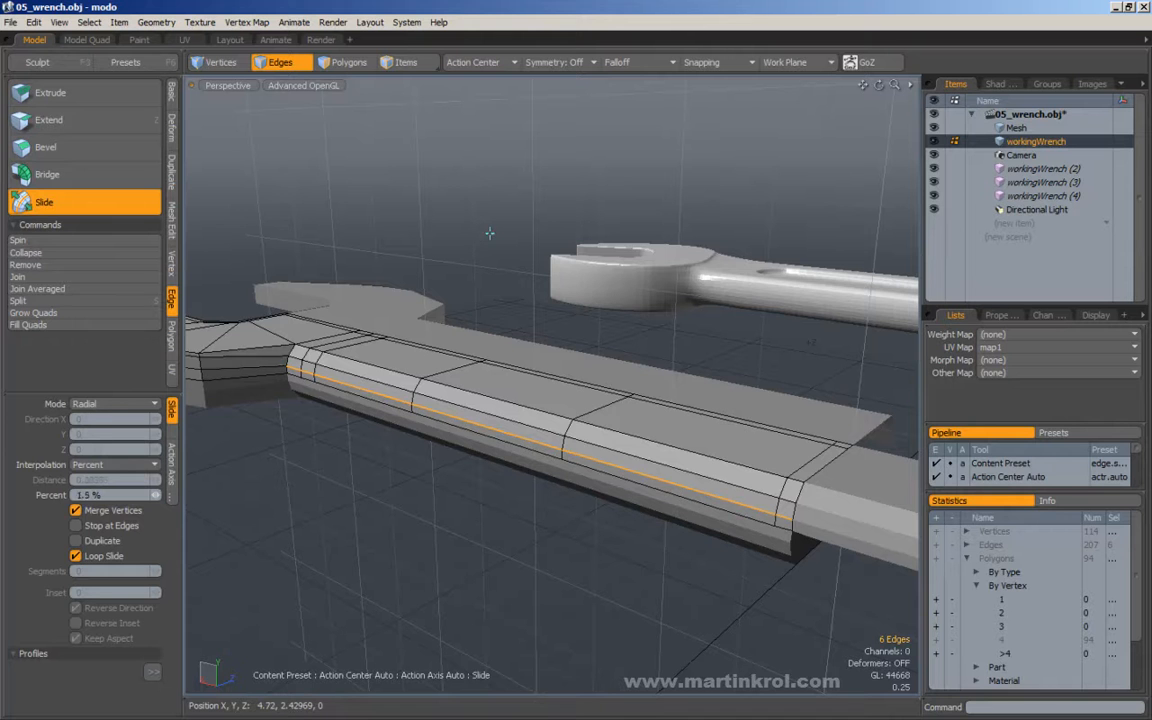
{"action": "left_click_drag", "start_coordinate": [489, 233], "coordinate": [489, 233]}
{"action": "right_click_drag", "start_coordinate": [436, 284], "coordinate": [484, 284], "text": "alt"}
{"action": "left_click_drag", "start_coordinate": [484, 284], "coordinate": [432, 160], "text": "alt"}
{"action": "key", "text": "space"}
{"action": "left_click", "coordinate": [432, 160]}
Examine the edge flow along the handle's side, the neck and the head beside the reference wrench.
{"action": "left_click_drag", "start_coordinate": [436, 270], "coordinate": [460, 289], "text": "alt"}
{"action": "left_click_drag", "start_coordinate": [395, 325], "coordinate": [391, 364], "text": "alt"}
{"action": "right_click_drag", "start_coordinate": [391, 364], "coordinate": [434, 362], "text": "alt"}
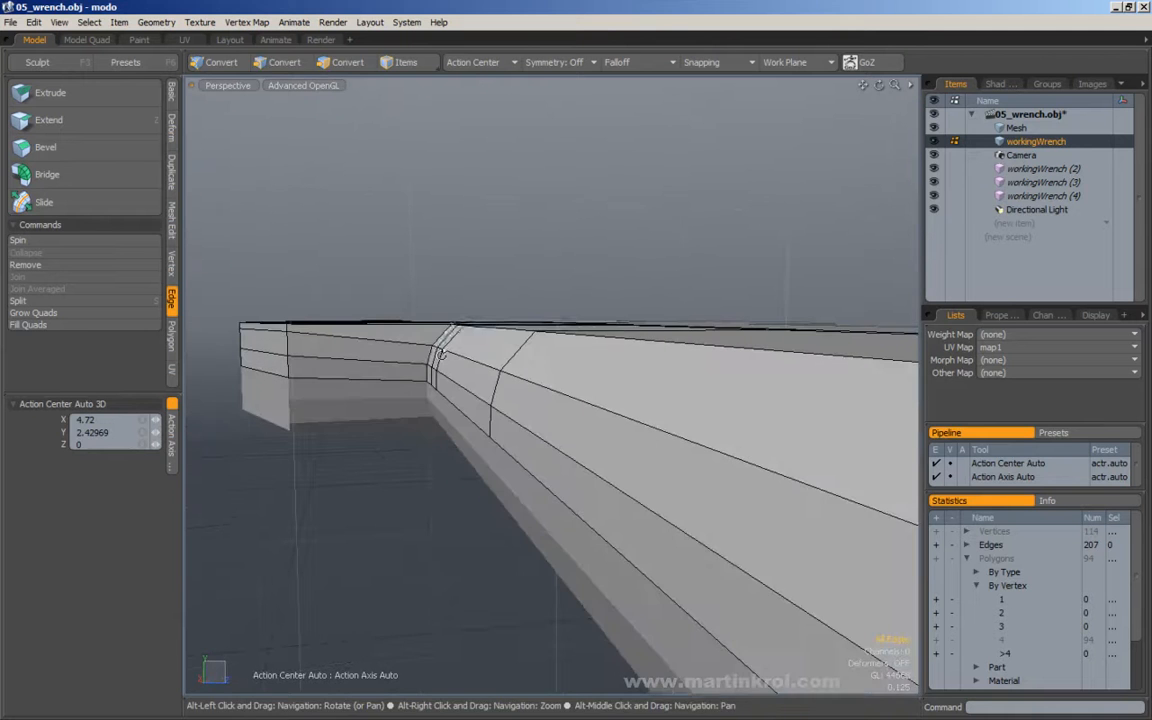
{"action": "left_click_drag", "start_coordinate": [431, 439], "coordinate": [490, 420], "text": "alt"}
{"action": "right_click_drag", "start_coordinate": [490, 420], "coordinate": [373, 419], "text": "alt"}
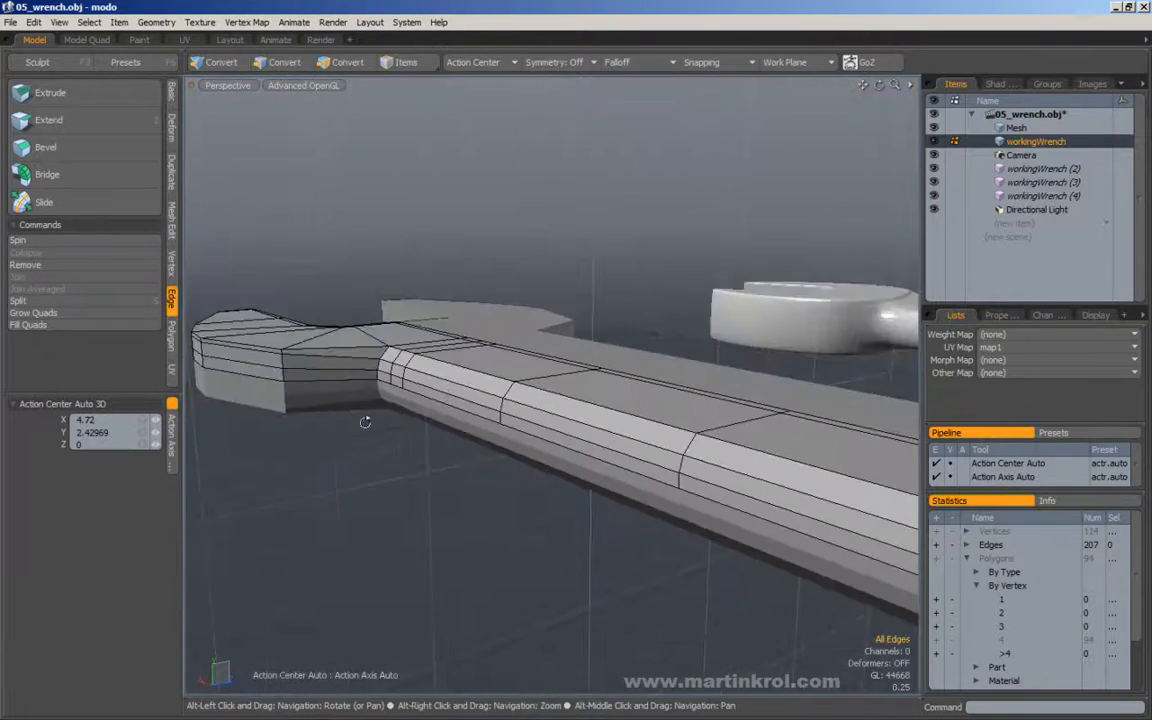
{"action": "left_click_drag", "start_coordinate": [440, 378], "coordinate": [470, 436], "text": "alt"}
{"action": "right_click_drag", "start_coordinate": [470, 436], "coordinate": [408, 436], "text": "alt"}
{"action": "left_click_drag", "start_coordinate": [408, 436], "coordinate": [550, 411], "text": "alt"}
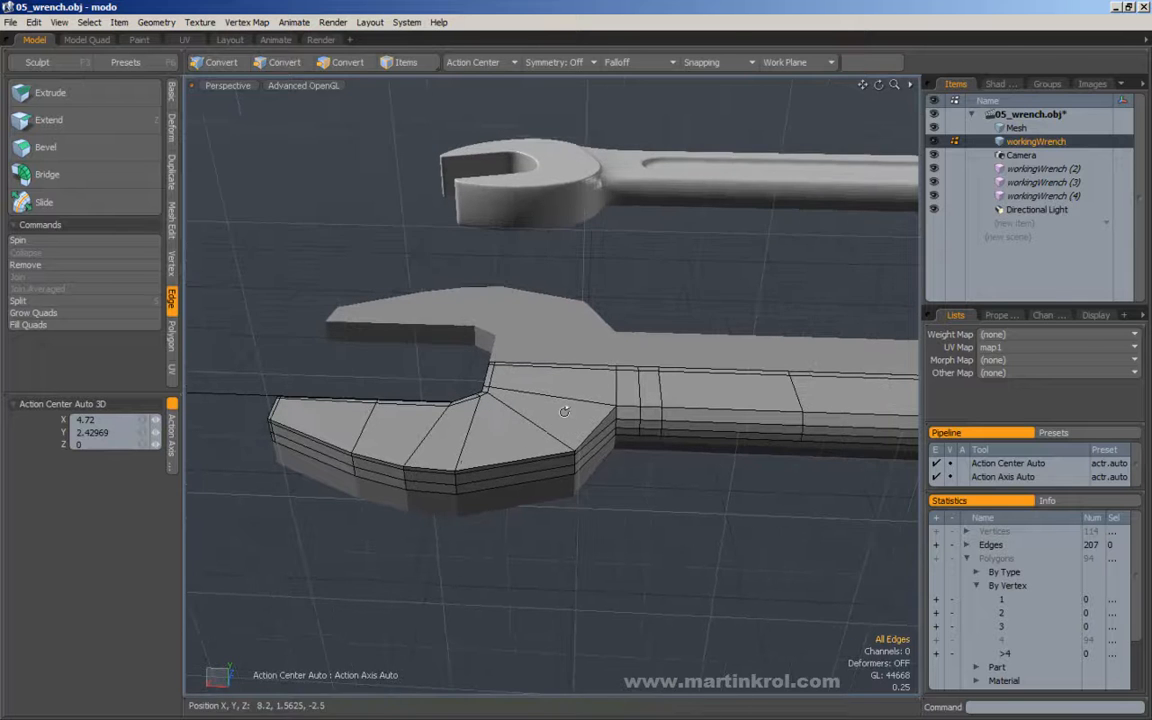
{"action": "left_click_drag", "start_coordinate": [583, 347], "coordinate": [570, 361], "text": "alt"}
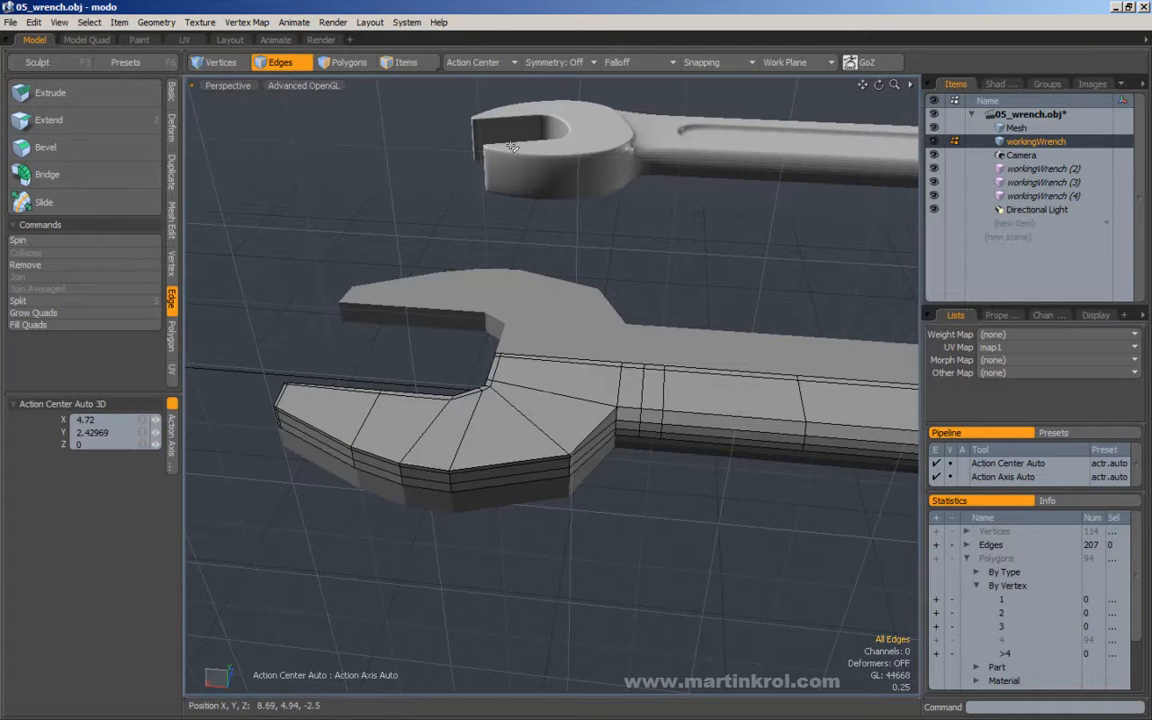
{"action": "left_click_drag", "start_coordinate": [568, 407], "coordinate": [584, 417], "text": "alt"}
Pick the diagonal edge loop across the lower jaw and compare the jaw opening's shape with the reference wrench.
{"action": "double_click", "coordinate": [512, 384], "text": "ctrl"}
{"action": "left_click_drag", "start_coordinate": [493, 348], "coordinate": [568, 449], "text": "alt"}
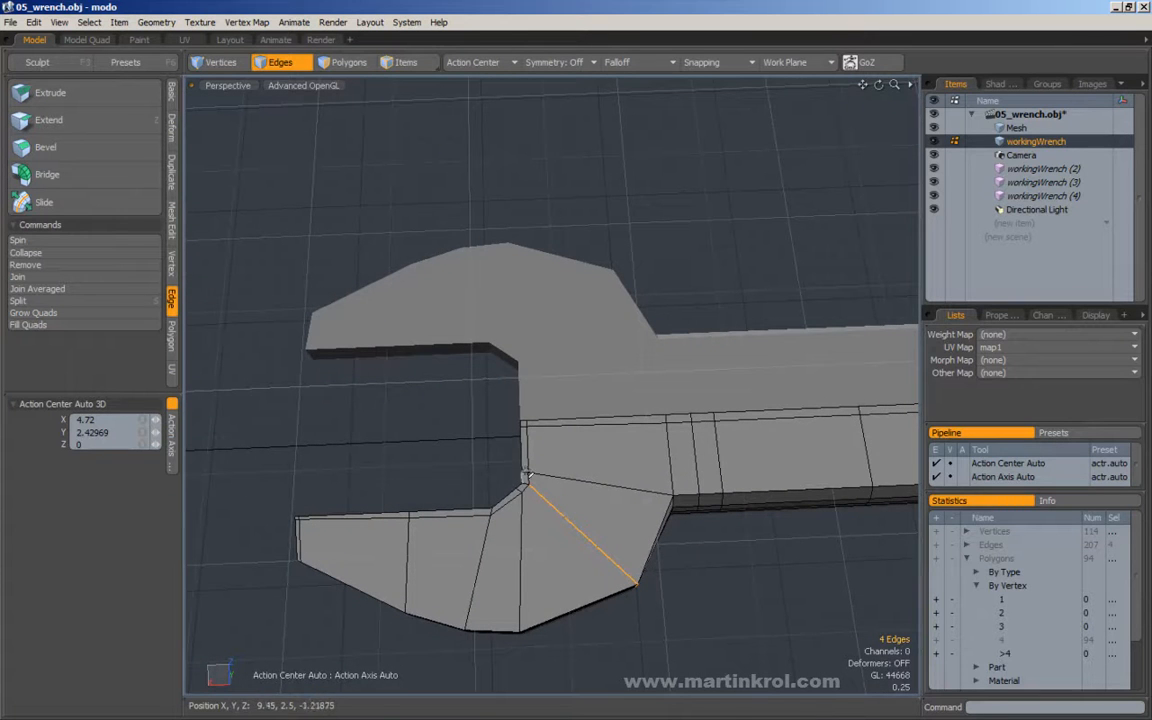
{"action": "right_click_drag", "start_coordinate": [509, 361], "coordinate": [548, 300], "text": "alt"}
{"action": "middle_click_drag", "start_coordinate": [548, 300], "coordinate": [535, 435], "text": "alt"}
{"action": "left_click_drag", "start_coordinate": [535, 435], "coordinate": [553, 252], "text": "alt"}
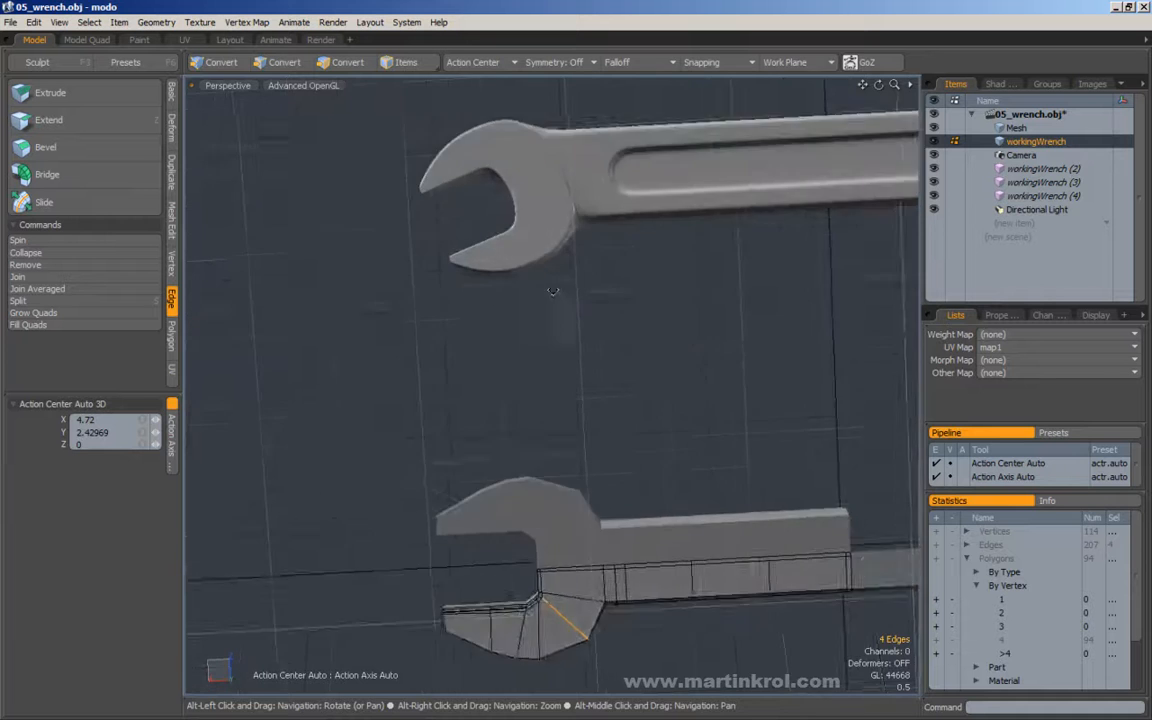
{"action": "middle_click_drag", "start_coordinate": [553, 252], "coordinate": [525, 361], "text": "alt"}
{"action": "left_click_drag", "start_coordinate": [525, 360], "coordinate": [527, 267], "text": "alt"}
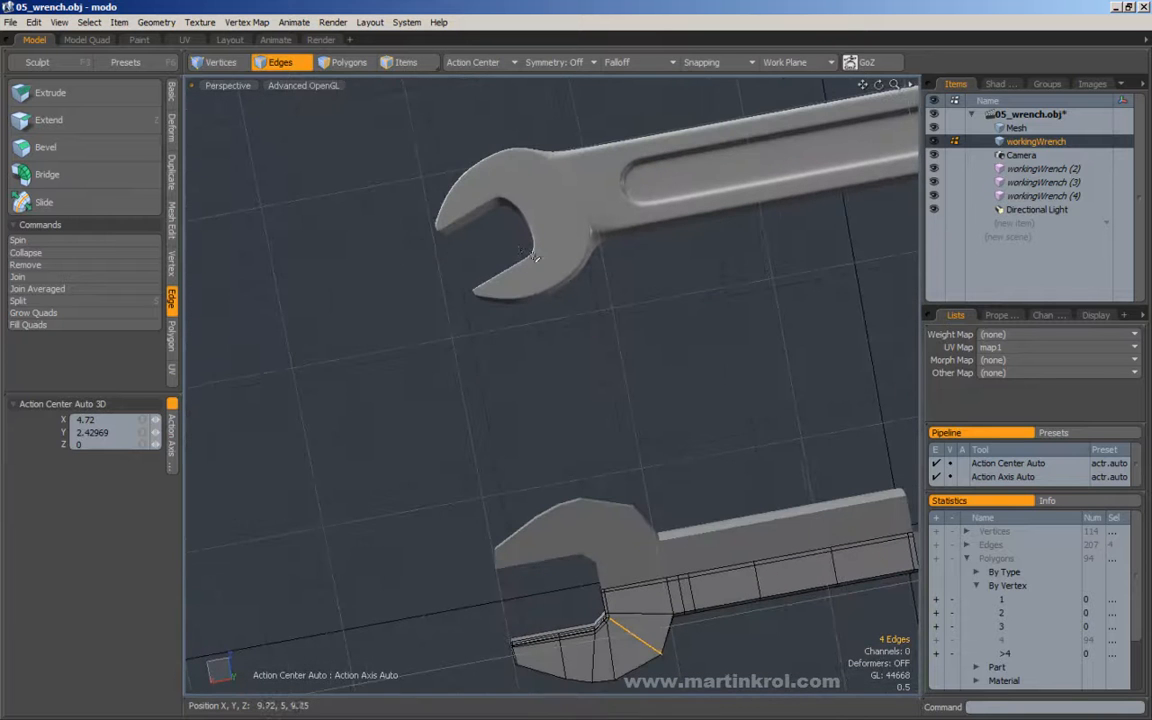
{"action": "left_click_drag", "start_coordinate": [517, 204], "coordinate": [589, 391], "text": "alt"}
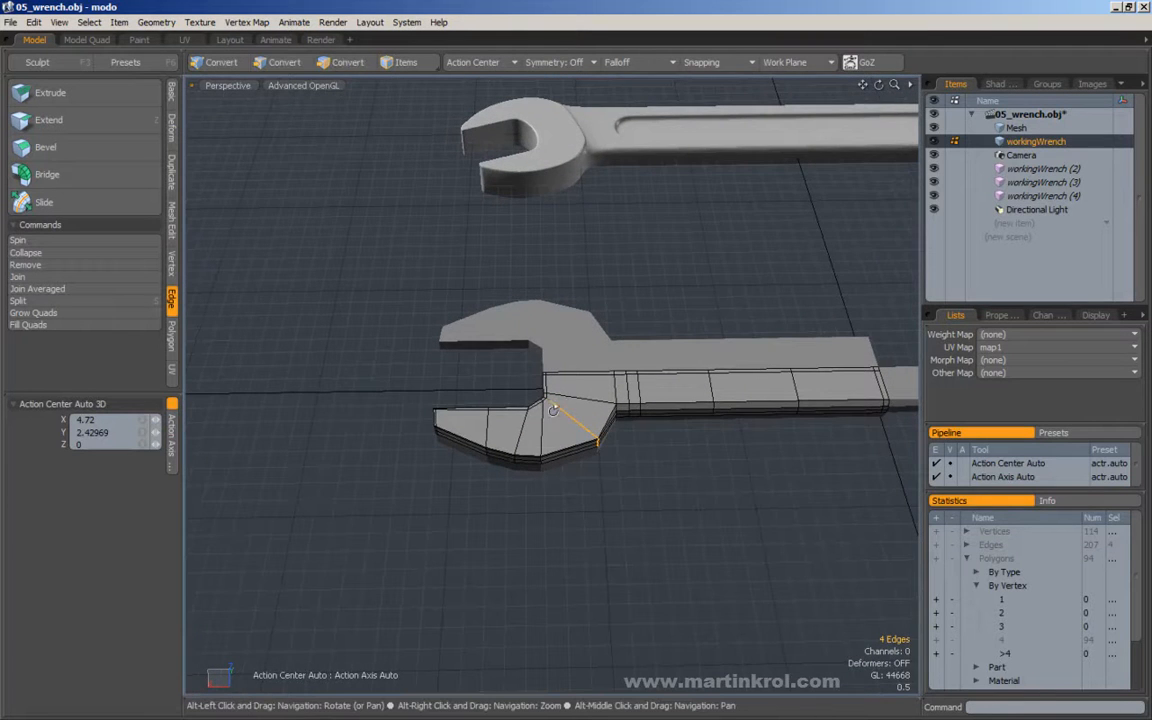
Select the edges at the centre of the jaw opening's inner wall and move them -0.15625 on X toward the handle.
{"action": "left_click_drag", "start_coordinate": [497, 369], "coordinate": [612, 417], "text": "ctrl+alt"}
{"action": "left_click_drag", "start_coordinate": [562, 372], "coordinate": [519, 427], "text": "alt+shift"}
{"action": "middle_click_drag", "start_coordinate": [494, 350], "coordinate": [588, 417]}
{"action": "left_click_drag", "start_coordinate": [589, 392], "coordinate": [585, 413], "text": "alt"}
{"action": "key", "text": "w"}
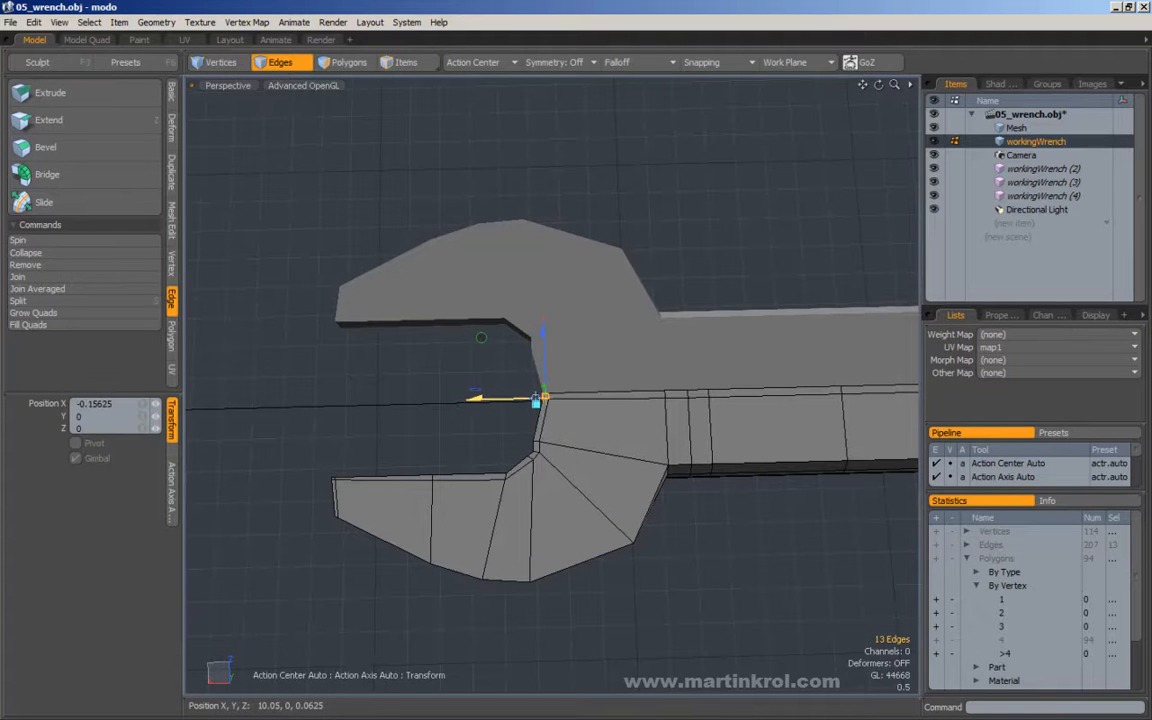
{"action": "left_click_drag", "start_coordinate": [550, 437], "coordinate": [573, 444], "text": "ctrl+alt"}
{"action": "key", "text": "q"}
Select the neighbouring edges on the jaw opening's inner wall and reposition them to continue the curve.
{"action": "middle_click_drag", "start_coordinate": [505, 434], "coordinate": [577, 462]}
{"action": "left_click_drag", "start_coordinate": [577, 462], "coordinate": [557, 414], "text": "alt"}
{"action": "key", "text": "w"}
{"action": "key", "text": "q"}
Round the jaw opening's inner corner by repositioning its vertical edges, moving the middle corner edges 0.03906 on X and -0.10938 on Z.
{"action": "left_click", "coordinate": [516, 442]}
{"action": "left_click_drag", "start_coordinate": [565, 447], "coordinate": [584, 481]}
{"action": "key", "text": "w"}
{"action": "left_click_drag", "start_coordinate": [539, 431], "coordinate": [527, 437]}
{"action": "left_click_drag", "start_coordinate": [586, 466], "coordinate": [529, 484]}
{"action": "left_click_drag", "start_coordinate": [610, 463], "coordinate": [575, 418], "text": "alt"}
{"action": "key", "text": "q"}
{"action": "key", "text": "w"}
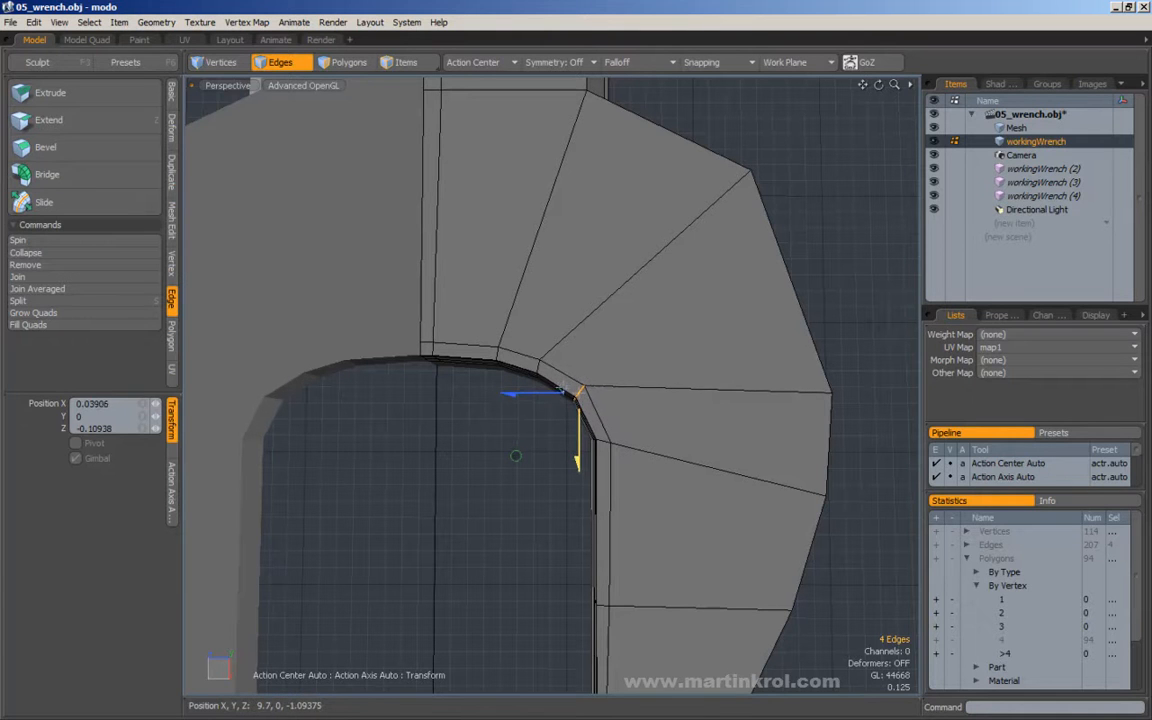
{"action": "key", "text": "space"}
Move the inner wall edges at the head's diagonal loop 0.01375 on X and -0.06352 on Z, and check the rounded opening.
{"action": "double_click", "coordinate": [539, 367]}
{"action": "key", "text": "w"}
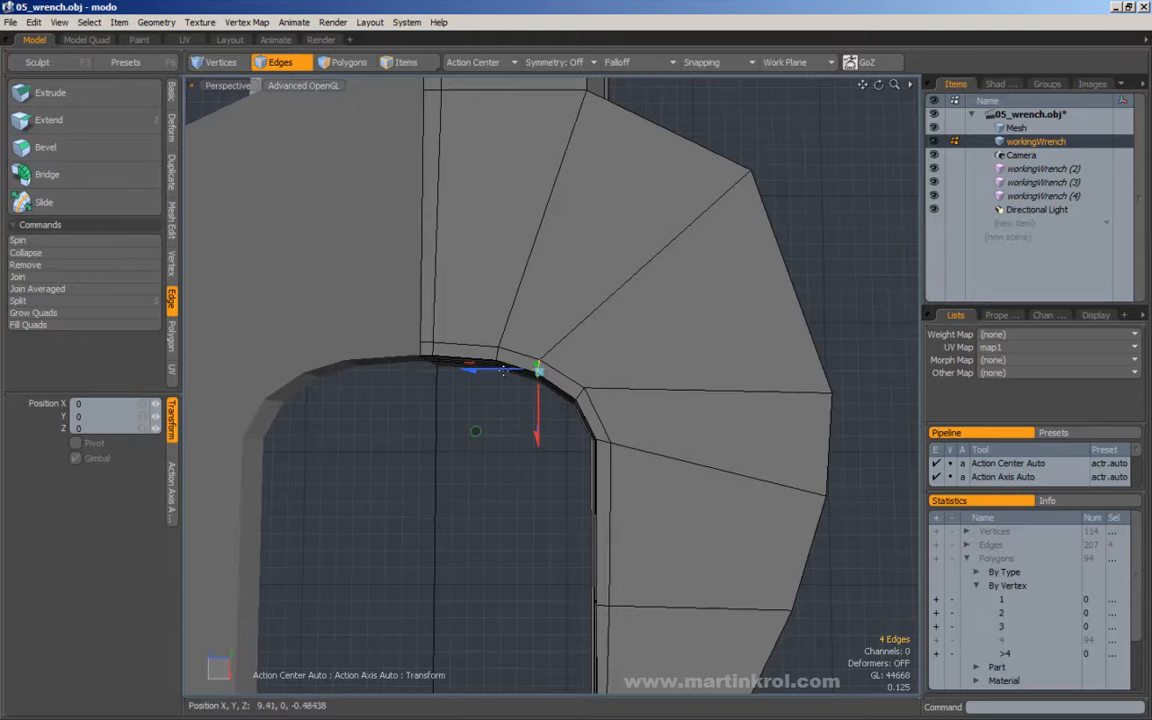
{"action": "left_click_drag", "start_coordinate": [479, 435], "coordinate": [527, 377], "text": "alt"}
{"action": "mouse_move", "coordinate": [490, 437]}
{"action": "left_mouse_down", "text": "alt"}
{"action": "mouse_move", "coordinate": [478, 437]}
{"action": "mouse_move", "coordinate": [491, 440]}
{"action": "left_mouse_up", "text": "alt"}
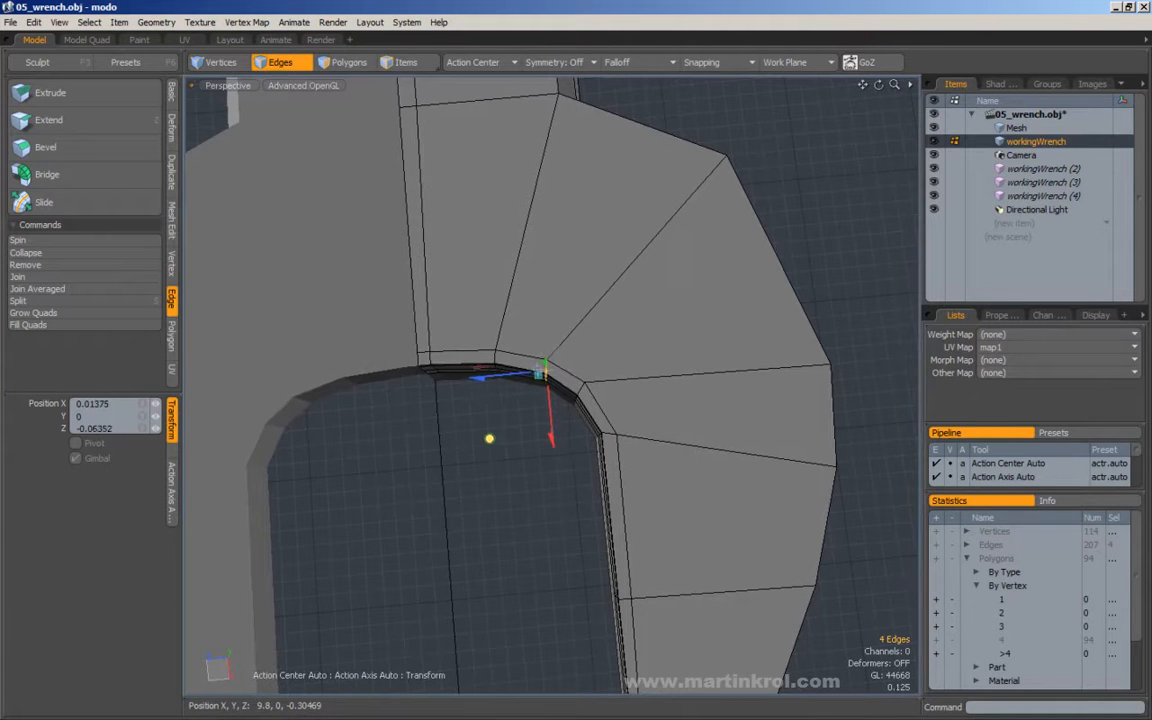
{"action": "key", "text": "space"}
{"action": "middle_click_drag", "start_coordinate": [606, 416], "coordinate": [607, 420]}
{"action": "left_click", "coordinate": [549, 475]}
{"action": "left_click_drag", "start_coordinate": [549, 480], "coordinate": [496, 453], "text": "alt"}
{"action": "scroll", "coordinate": [496, 453], "scroll_direction": "down", "scroll_amount": 3}
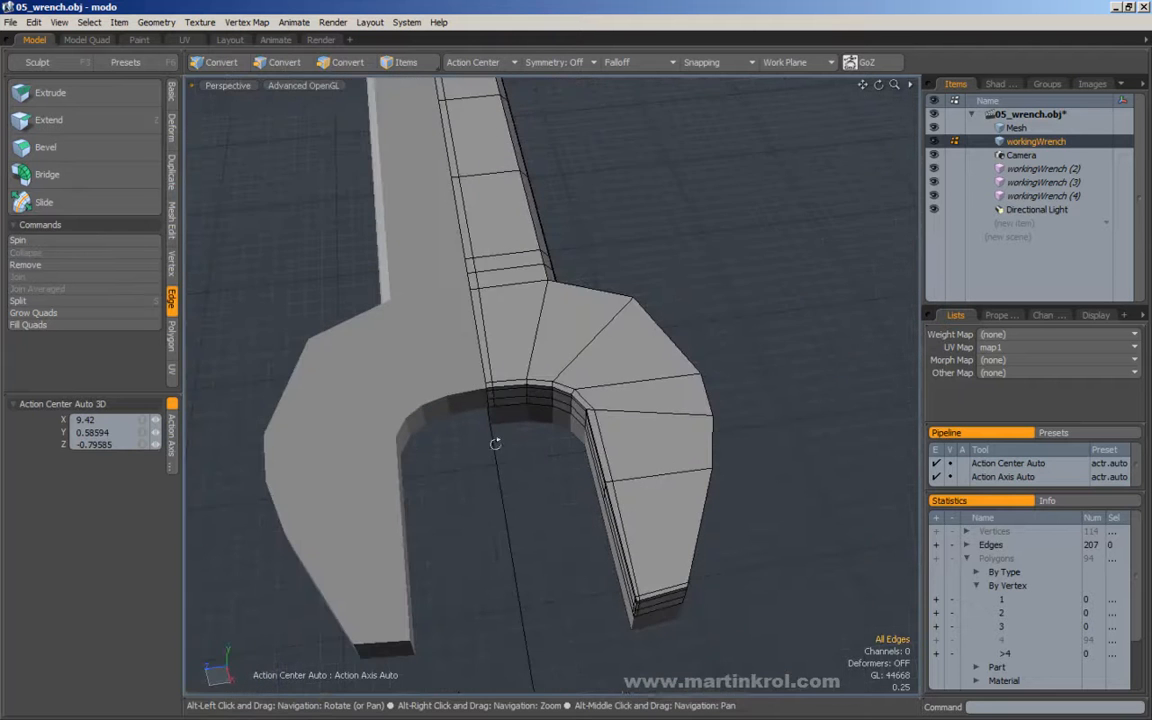
Select all the edges at the jaw's tip and reposition them along X to adjust the jaw's length.
{"action": "left_click_drag", "start_coordinate": [728, 360], "coordinate": [395, 387], "text": "alt"}
{"action": "scroll", "coordinate": [665, 366], "scroll_direction": "down", "scroll_amount": 2}
{"action": "scroll", "coordinate": [507, 405], "scroll_direction": "down", "scroll_amount": 1}
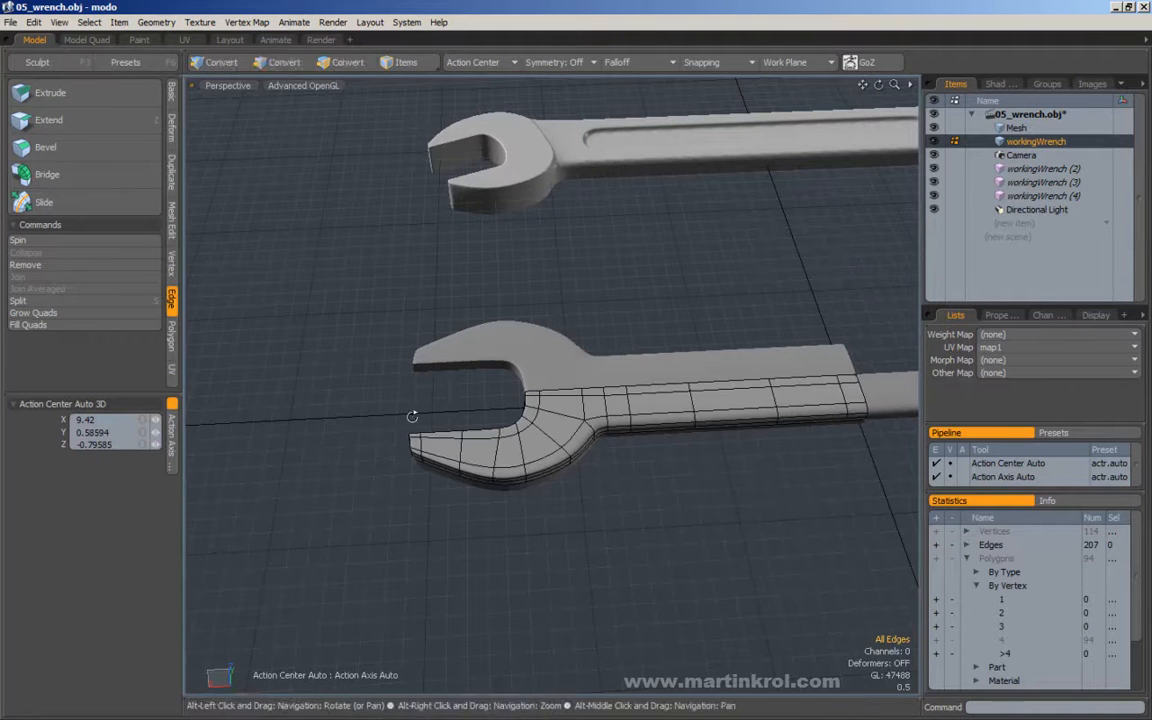
{"action": "middle_click_drag", "start_coordinate": [389, 404], "coordinate": [438, 503]}
{"action": "key", "text": "y"}
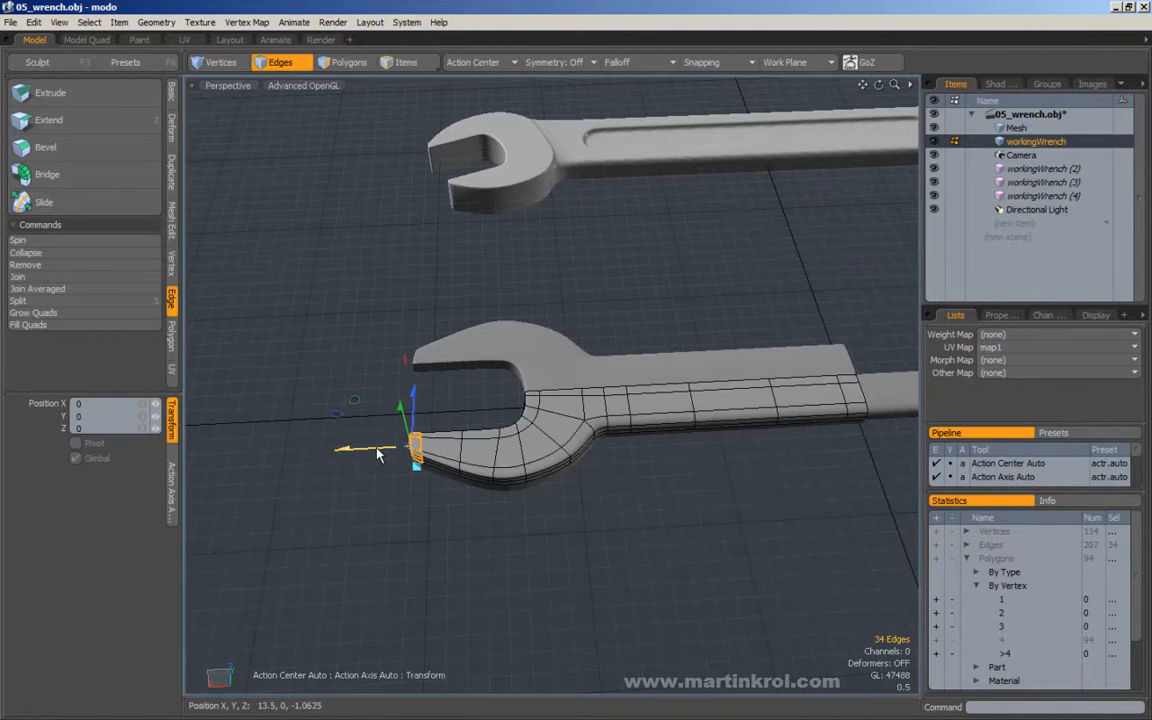
{"action": "left_click_drag", "start_coordinate": [371, 453], "coordinate": [509, 530]}
{"action": "key", "text": "space"}
Select the three vertical edges midway along the jaw's outer curve and move them -0.39063 on X and -0.00938 on Z.
{"action": "left_click", "coordinate": [543, 331]}
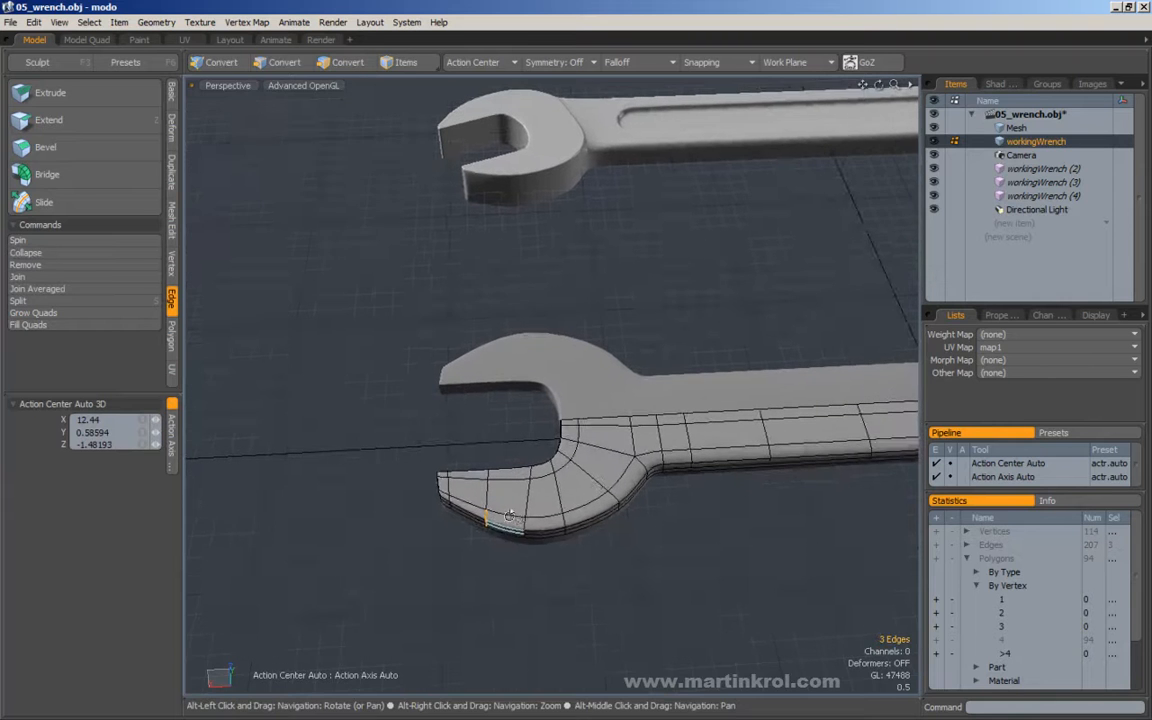
{"action": "key", "text": "w"}
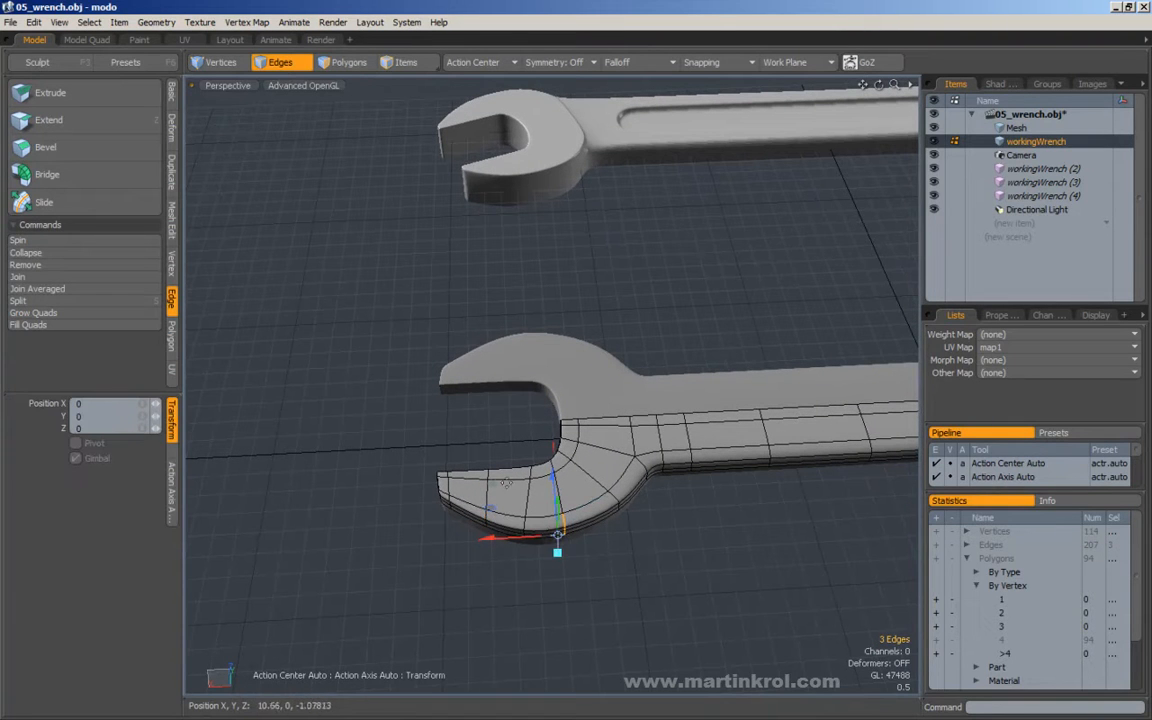
{"action": "left_click_drag", "start_coordinate": [558, 537], "coordinate": [577, 533]}
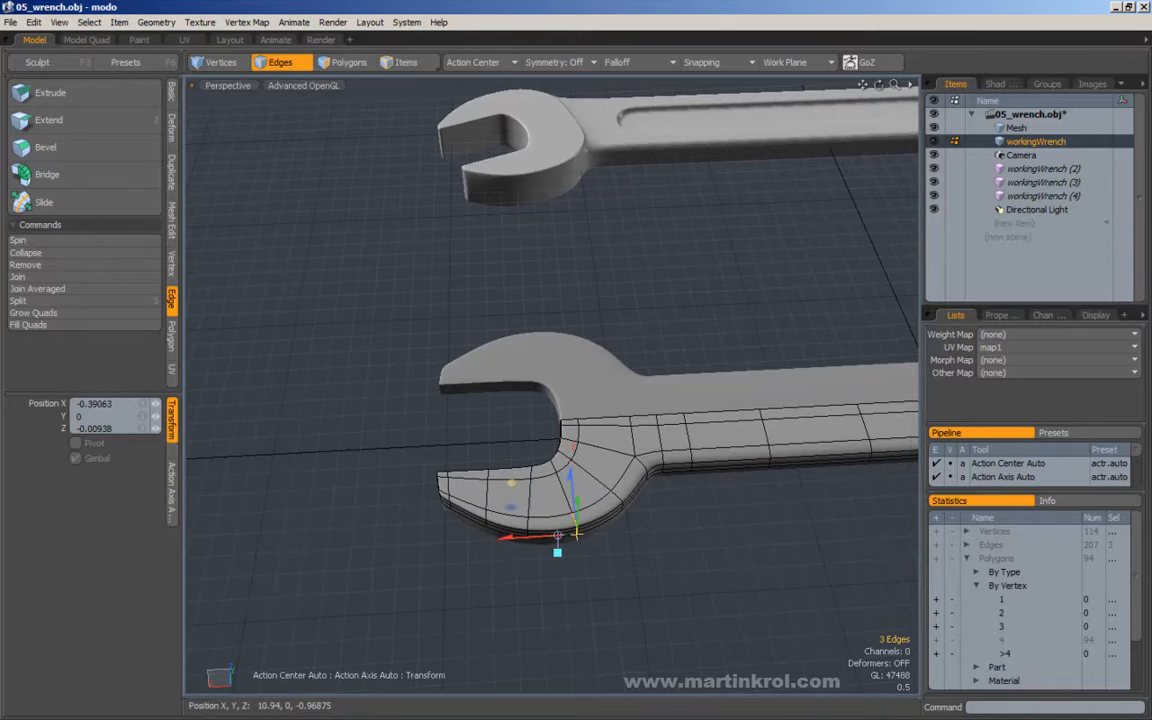
{"action": "key", "text": "space"}
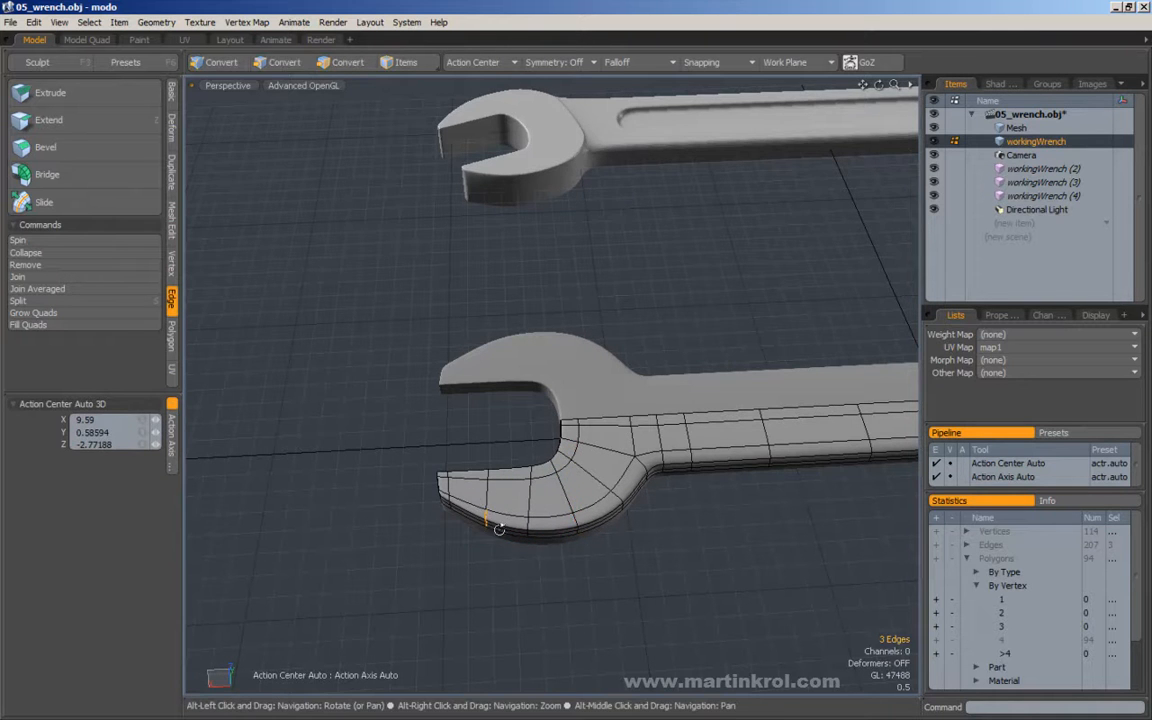
Move the three outer side edges nearer the jaw tip 0.23438 on X and 0.06788 on Z.
{"action": "left_click_drag", "start_coordinate": [496, 545], "coordinate": [520, 564], "text": "alt"}
{"action": "key", "text": "w"}
{"action": "left_click_drag", "start_coordinate": [506, 473], "coordinate": [499, 448], "text": "alt"}
{"action": "left_click_drag", "start_coordinate": [435, 481], "coordinate": [417, 476], "text": "alt"}
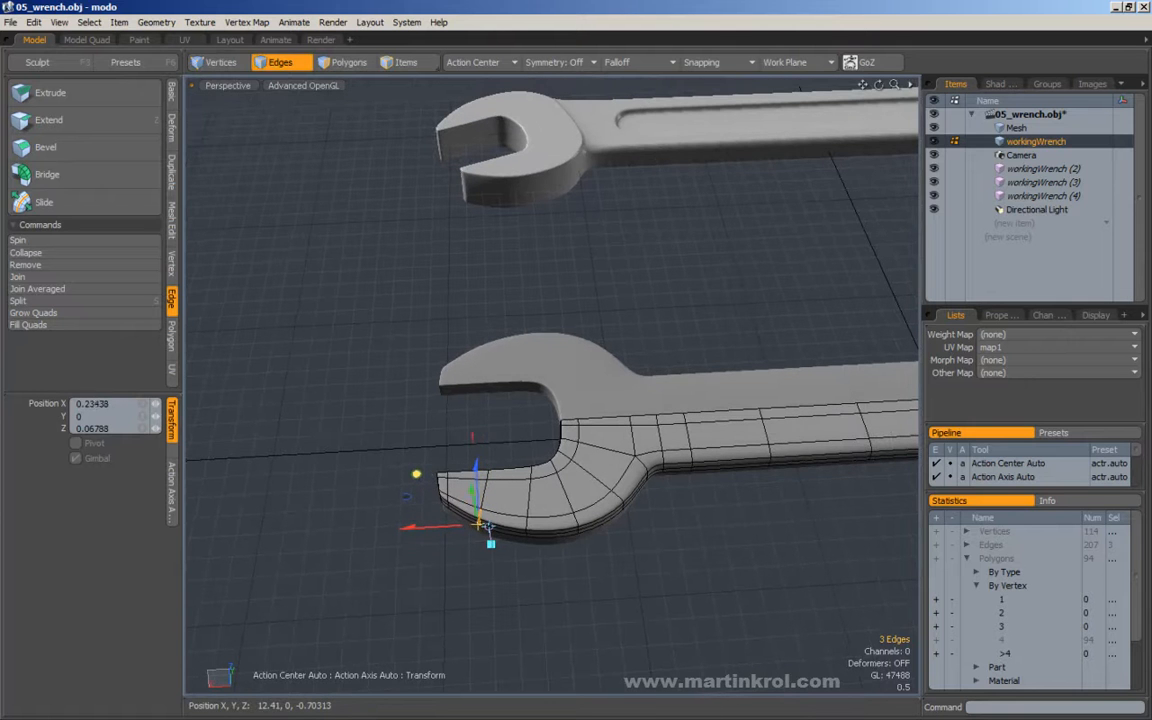
Reposition the neighbouring outer side edges to smooth the jaw's outer curve, and clear the selection.
{"action": "left_click_drag", "start_coordinate": [483, 525], "coordinate": [519, 553], "text": "alt"}
{"action": "key", "text": "space"}
{"action": "key", "text": "w"}
{"action": "left_click_drag", "start_coordinate": [408, 476], "coordinate": [625, 425]}
{"action": "key", "text": "space"}
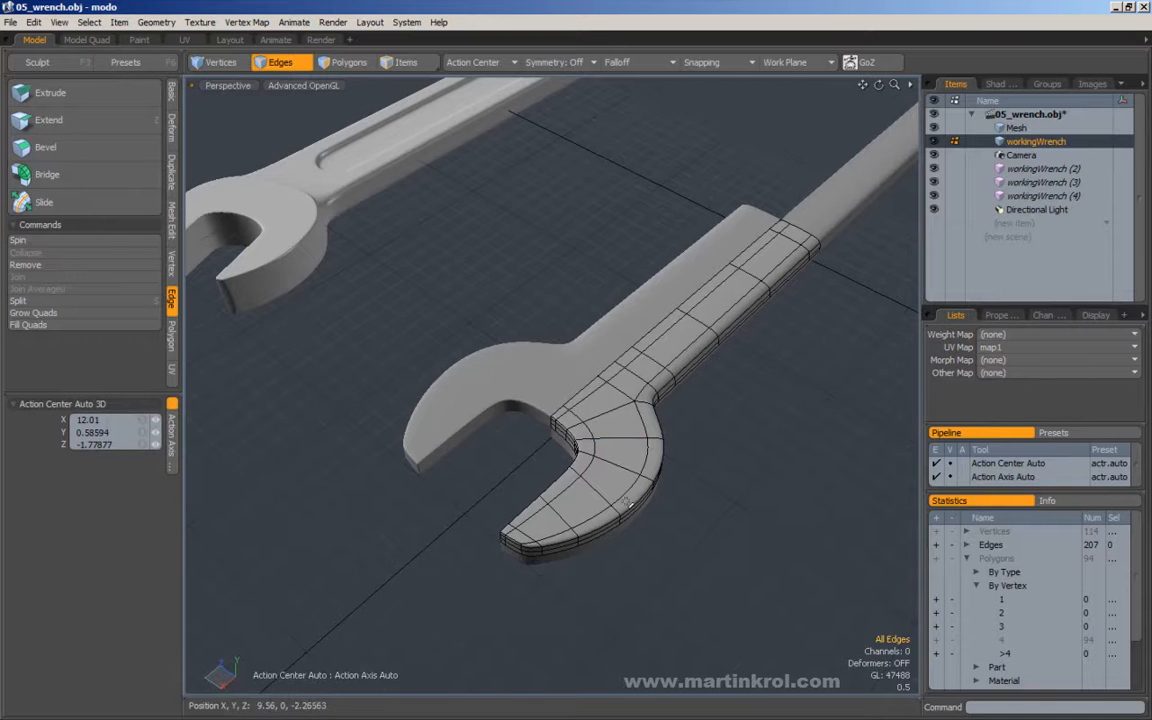
Select the edges crossing the jaw's top face and tip, and cut a loop slice through them at 52.5%.
{"action": "left_click_drag", "start_coordinate": [660, 478], "coordinate": [559, 386], "text": "alt"}
{"action": "left_click_drag", "start_coordinate": [452, 519], "coordinate": [425, 378], "text": "alt"}
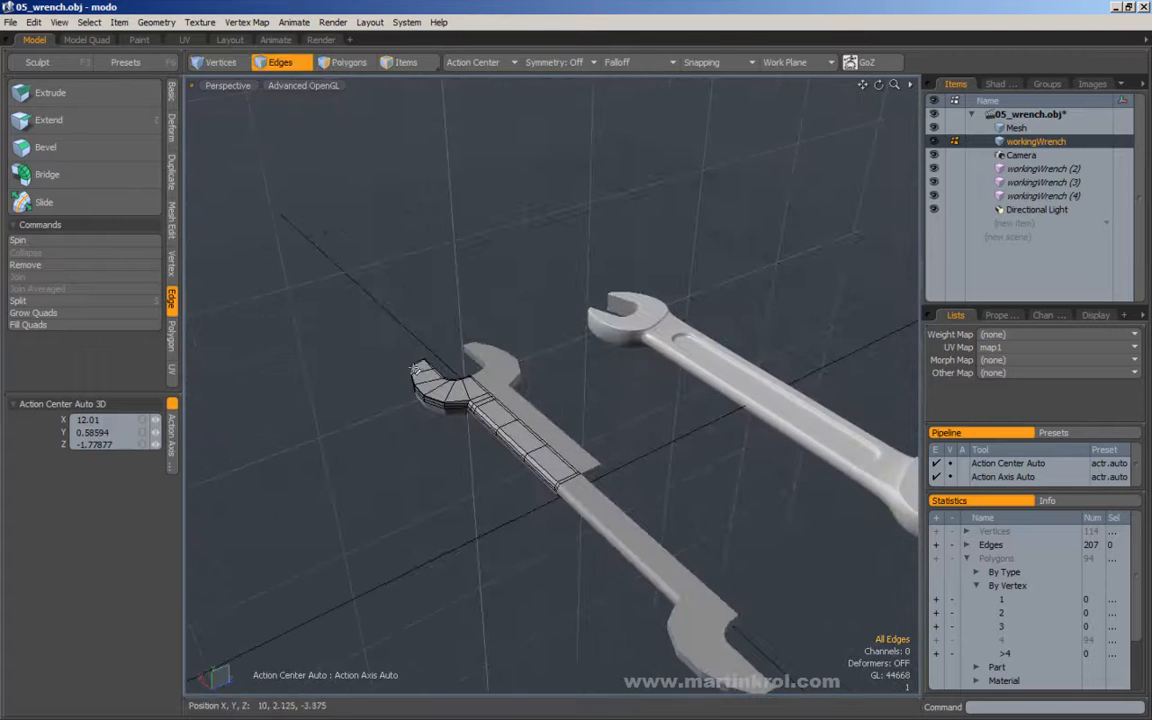
{"action": "left_click_drag", "start_coordinate": [427, 424], "coordinate": [537, 490], "text": "alt"}
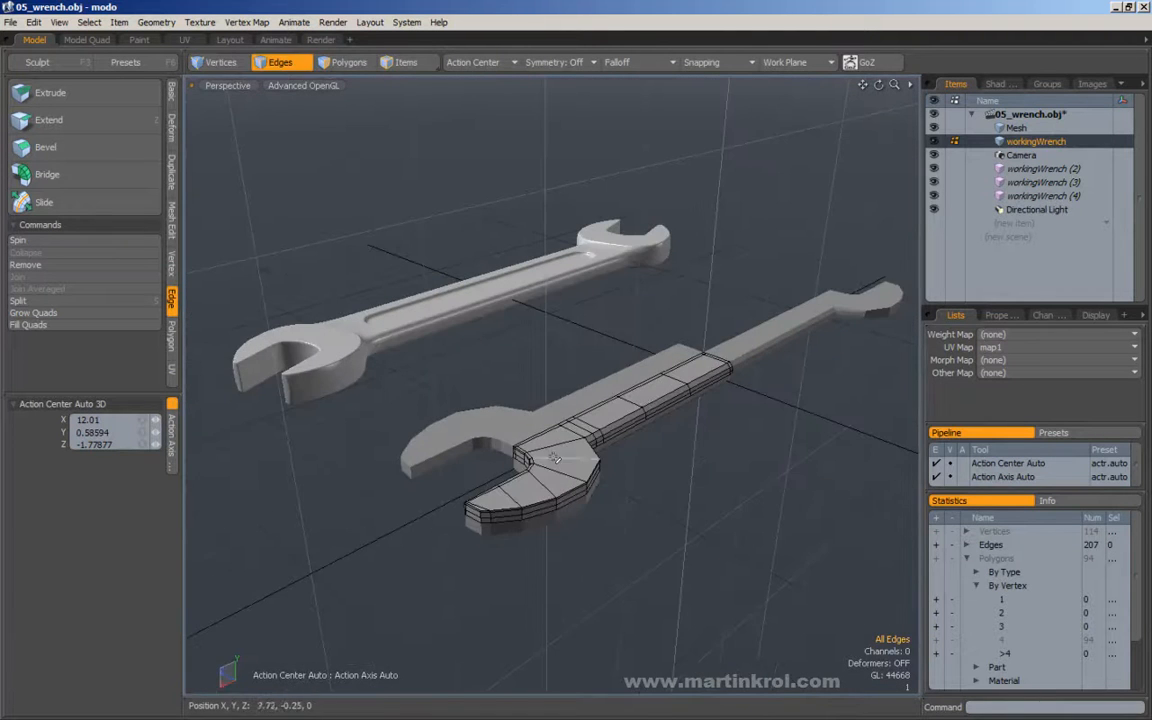
{"action": "right_click_drag", "start_coordinate": [540, 489], "coordinate": [617, 453], "text": "alt"}
{"action": "left_click_drag", "start_coordinate": [586, 512], "coordinate": [612, 488], "text": "alt"}
{"action": "right_click_drag", "start_coordinate": [612, 488], "coordinate": [607, 500], "text": "alt"}
{"action": "middle_click_drag", "start_coordinate": [616, 481], "coordinate": [535, 507], "text": "alt"}
{"action": "left_click", "coordinate": [483, 548]}
{"action": "left_click_drag", "start_coordinate": [483, 549], "coordinate": [494, 521]}
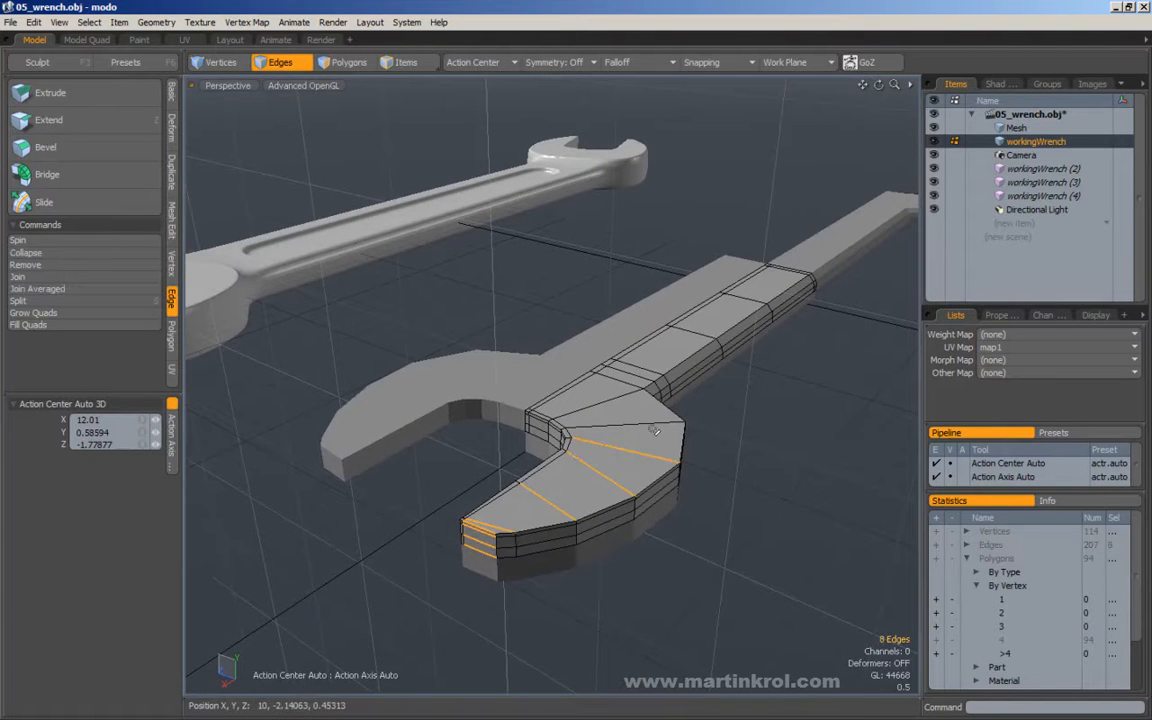
{"action": "left_click_drag", "start_coordinate": [622, 396], "coordinate": [668, 478], "text": "alt"}
{"action": "key", "text": "alt+c"}
{"action": "left_click", "coordinate": [617, 473]}
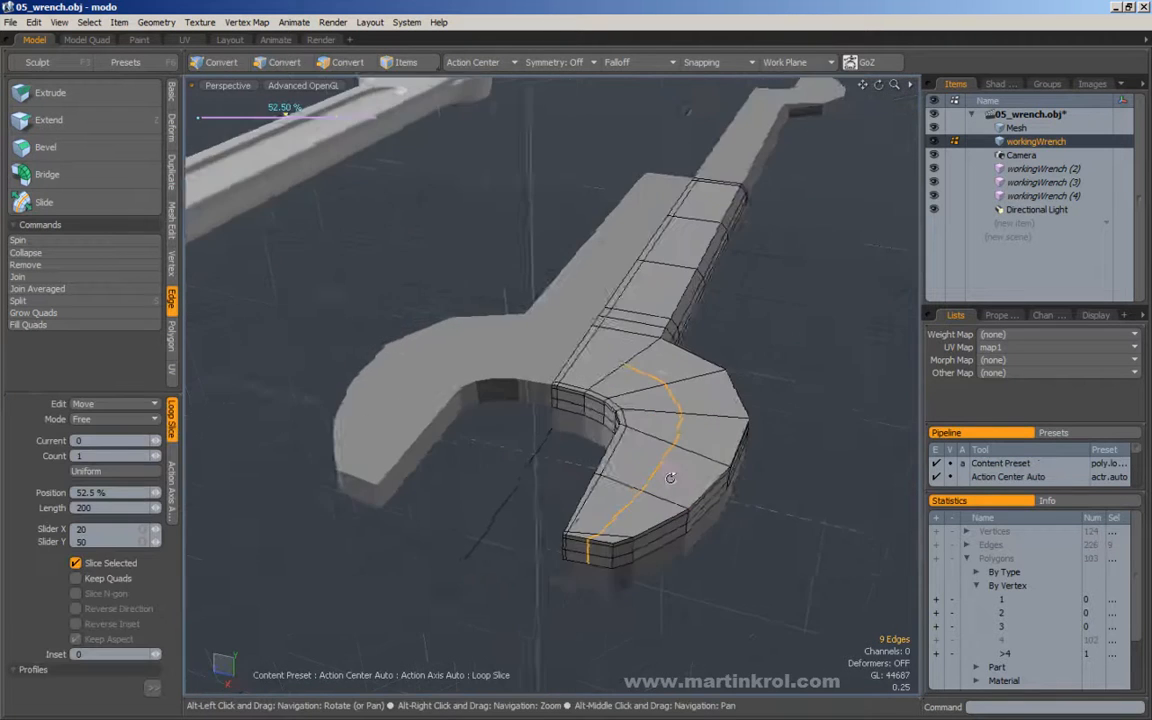
Try the jaw's loop slice at 16%, 60% and 50%, and undo the cut.
{"action": "middle_click_drag", "start_coordinate": [668, 478], "coordinate": [540, 468], "text": "alt"}
{"action": "right_click_drag", "start_coordinate": [540, 468], "coordinate": [588, 484], "text": "alt"}
{"action": "mouse_move", "coordinate": [588, 484]}
{"action": "left_mouse_down", "text": "alt"}
{"action": "mouse_move", "coordinate": [609, 487]}
{"action": "mouse_move", "coordinate": [578, 513]}
{"action": "mouse_move", "coordinate": [497, 514]}
{"action": "mouse_move", "coordinate": [601, 465]}
{"action": "mouse_move", "coordinate": [605, 474]}
{"action": "left_mouse_up", "text": "alt"}
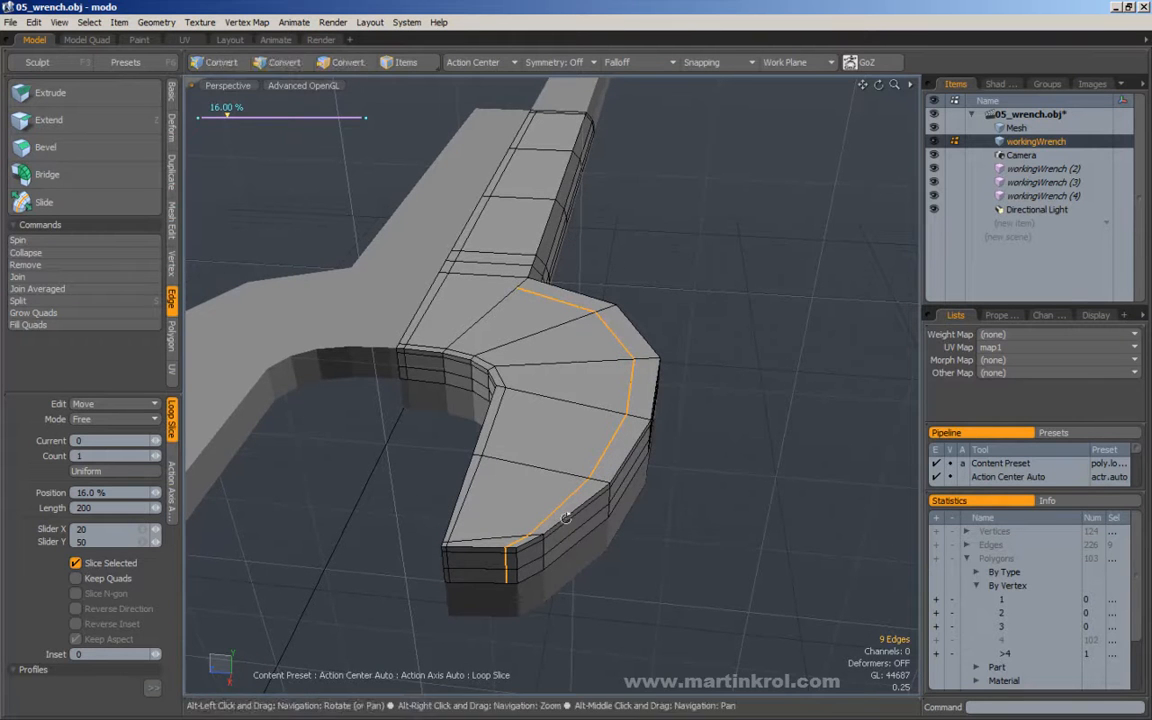
{"action": "left_click_drag", "start_coordinate": [543, 517], "coordinate": [632, 512], "text": "alt"}
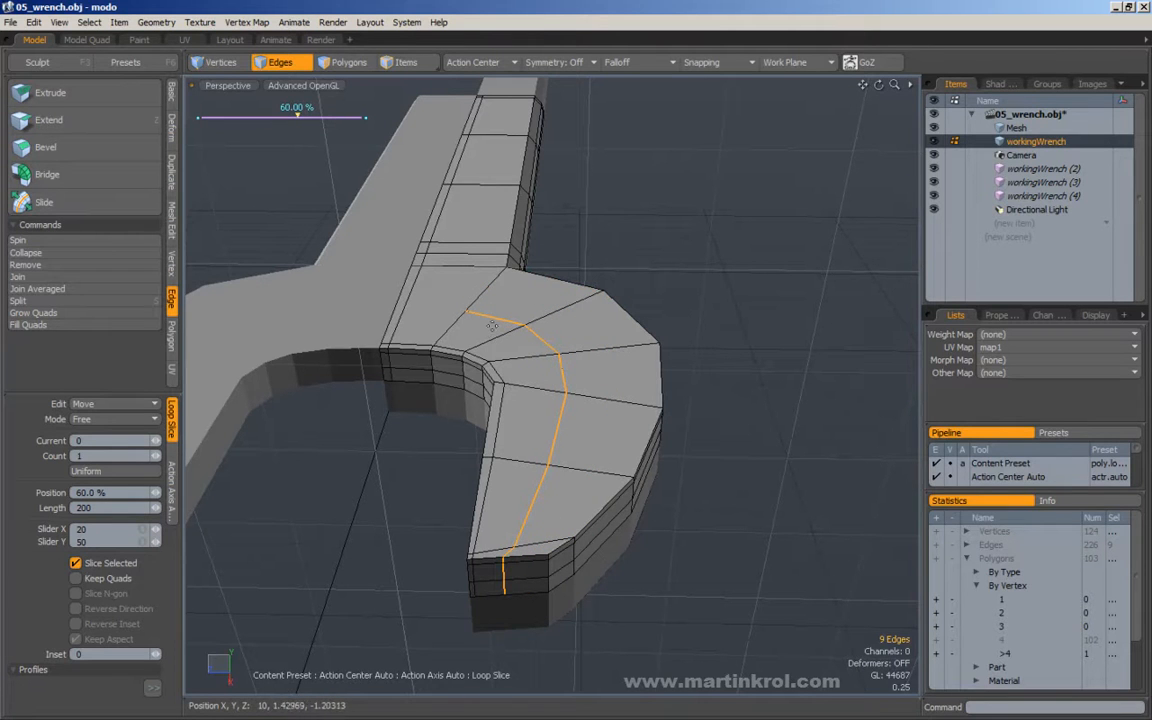
{"action": "mouse_move", "coordinate": [297, 120]}
{"action": "left_mouse_down"}
{"action": "mouse_move", "coordinate": [217, 117]}
{"action": "mouse_move", "coordinate": [310, 117]}
{"action": "mouse_move", "coordinate": [227, 117]}
{"action": "mouse_move", "coordinate": [281, 117]}
{"action": "left_mouse_up"}
{"action": "left_click_drag", "start_coordinate": [513, 262], "coordinate": [527, 334], "text": "alt"}
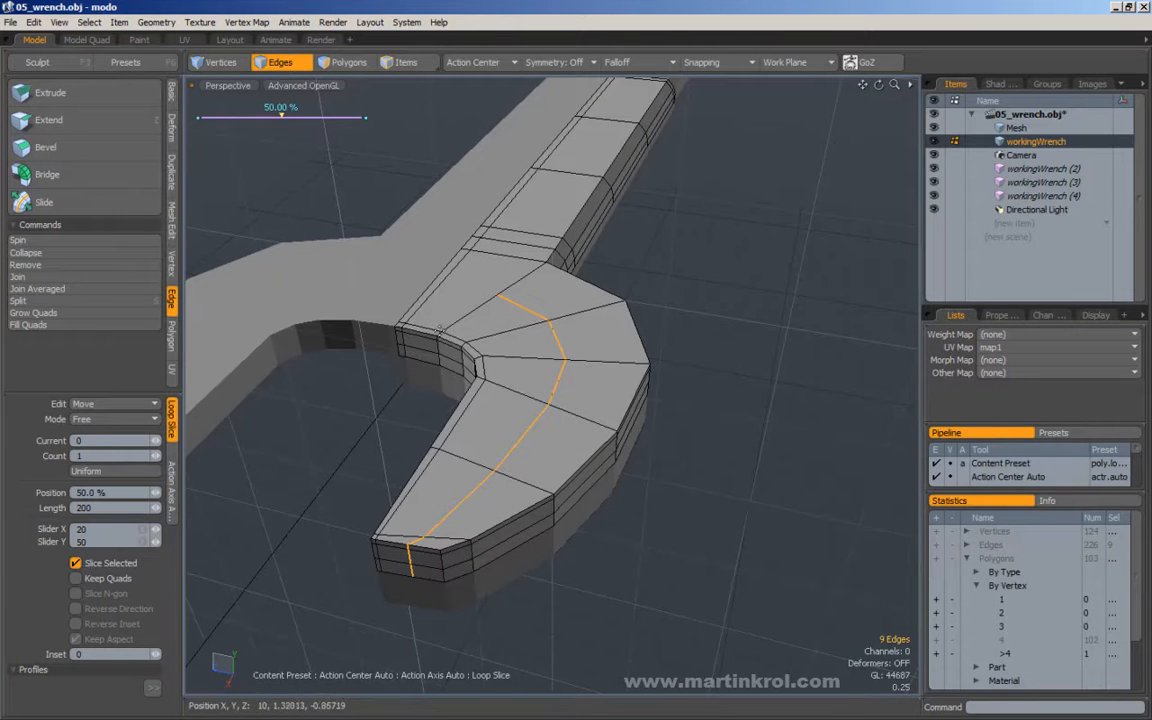
{"action": "left_click_drag", "start_coordinate": [497, 293], "coordinate": [506, 309], "text": "alt"}
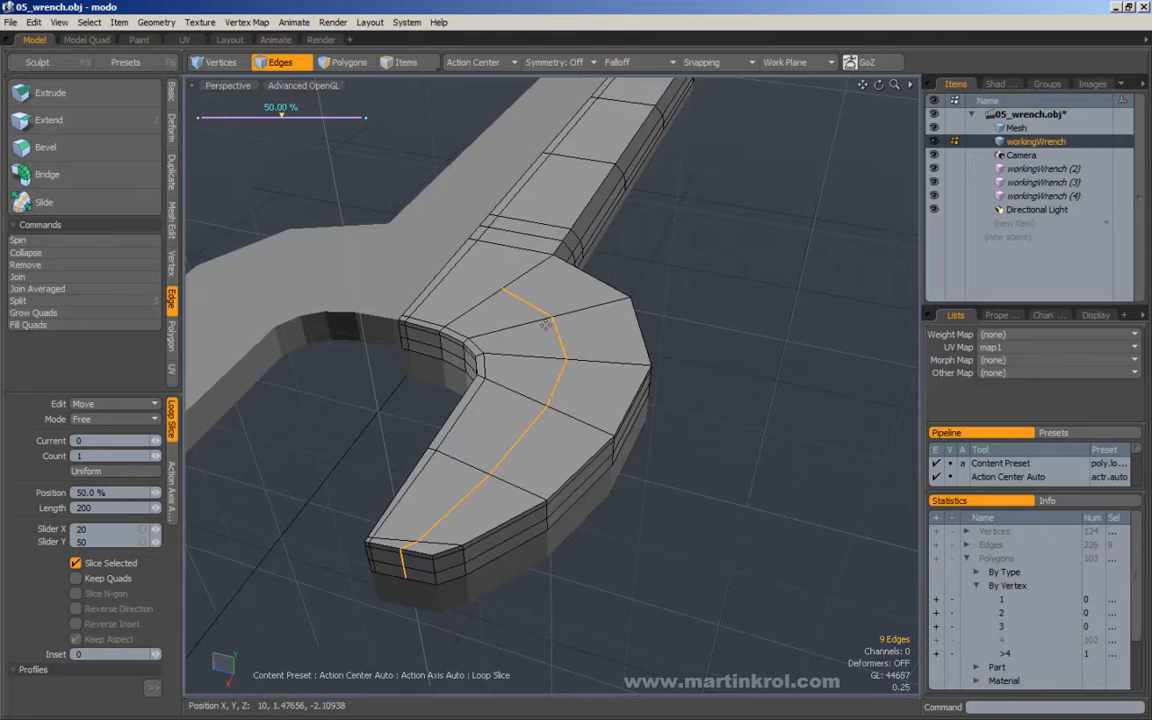
{"action": "left_click_drag", "start_coordinate": [632, 354], "coordinate": [684, 328]}
{"action": "key", "text": "ctrl+z"}
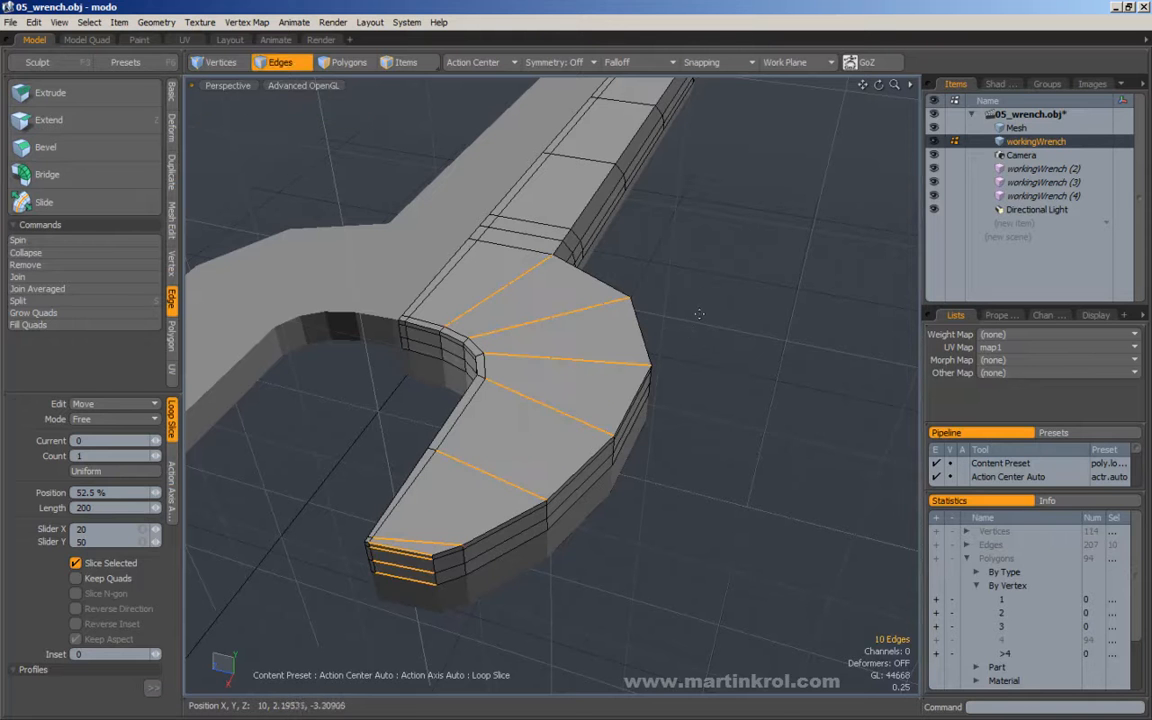
Reselect the edges crossing the jaw's top face and tip, and loop-slice them at 84%, close to the outer rim.
{"action": "key", "text": "space"}
{"action": "left_click", "coordinate": [687, 327]}
{"action": "left_click_drag", "start_coordinate": [490, 278], "coordinate": [560, 360]}
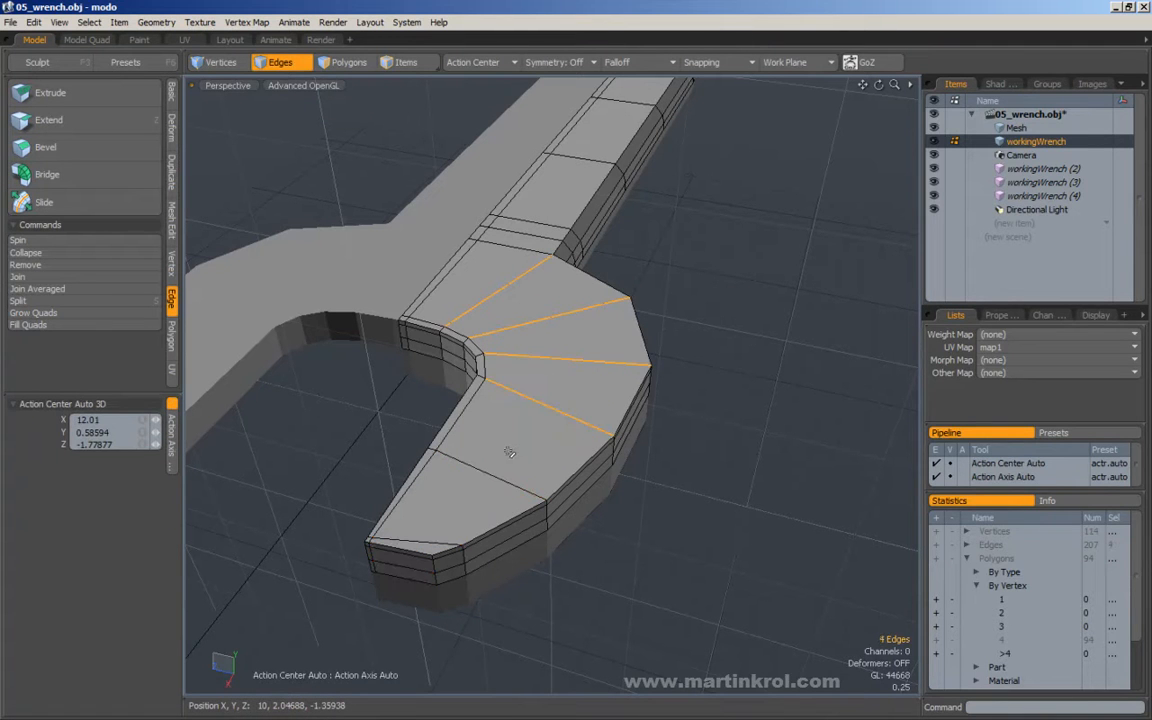
{"action": "left_click_drag", "start_coordinate": [432, 522], "coordinate": [400, 580], "text": "shift"}
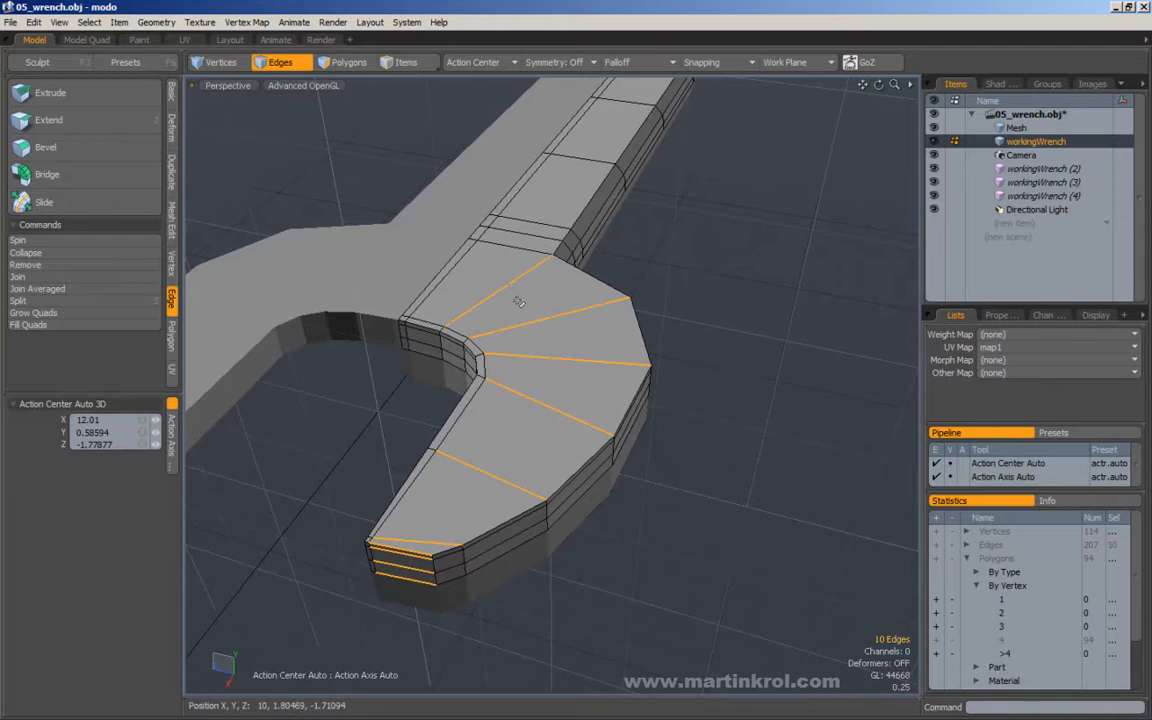
{"action": "key", "text": "alt+c"}
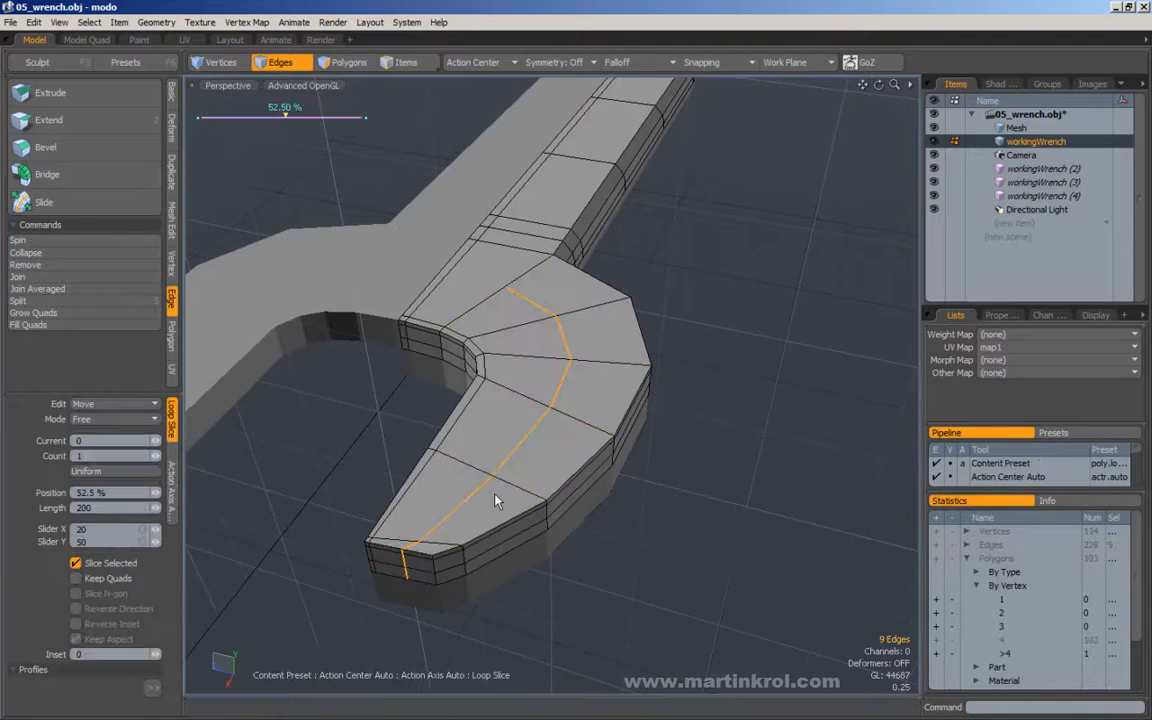
{"action": "left_click_drag", "start_coordinate": [488, 485], "coordinate": [468, 574], "text": "alt"}
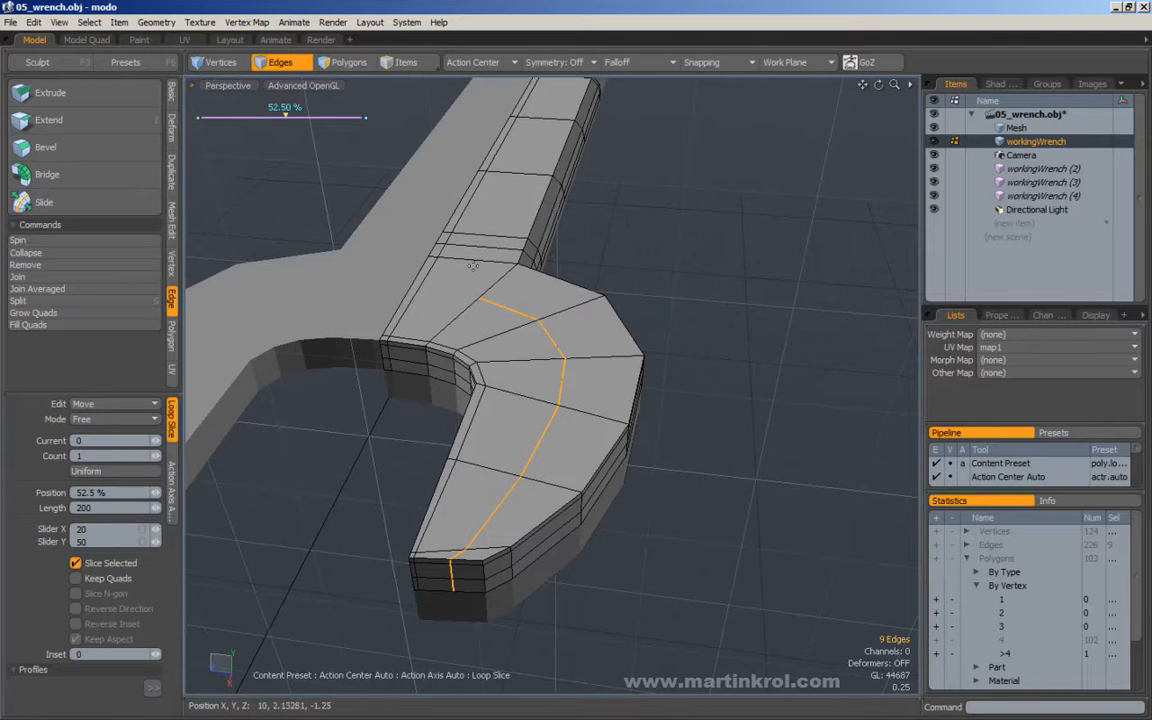
{"action": "left_click_drag", "start_coordinate": [525, 263], "coordinate": [620, 272], "text": "alt"}
{"action": "left_click_drag", "start_coordinate": [514, 594], "coordinate": [570, 594]}
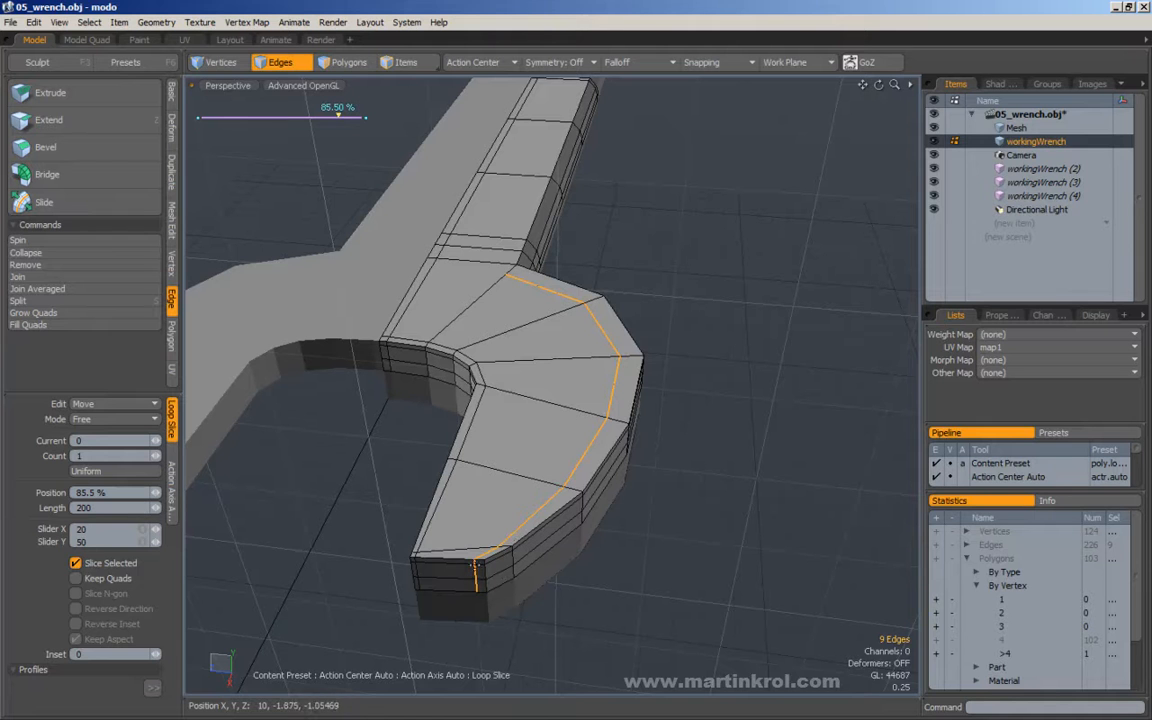
{"action": "mouse_move", "coordinate": [573, 465]}
{"action": "left_mouse_down", "text": "alt"}
{"action": "mouse_move", "coordinate": [563, 465]}
{"action": "mouse_move", "coordinate": [580, 469]}
{"action": "left_mouse_up", "text": "alt"}
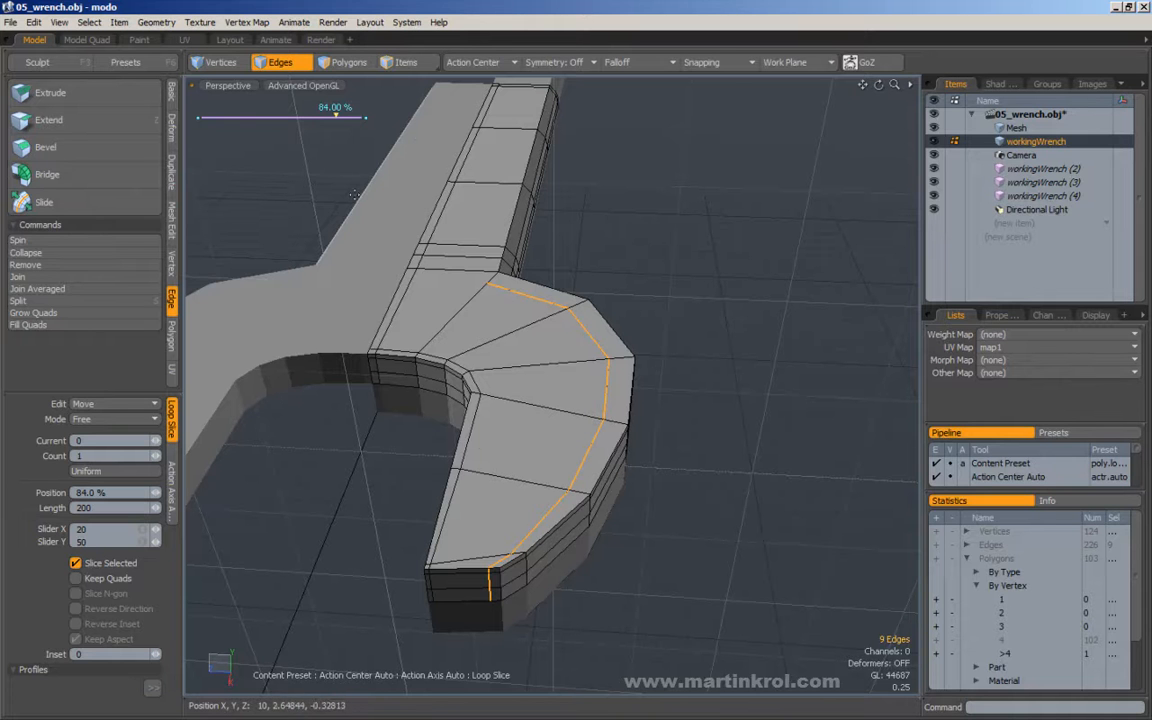
{"action": "mouse_move", "coordinate": [505, 427]}
{"action": "left_mouse_down", "text": "alt"}
{"action": "mouse_move", "coordinate": [473, 420]}
{"action": "mouse_move", "coordinate": [476, 432]}
{"action": "mouse_move", "coordinate": [497, 430]}
{"action": "left_mouse_up", "text": "alt"}
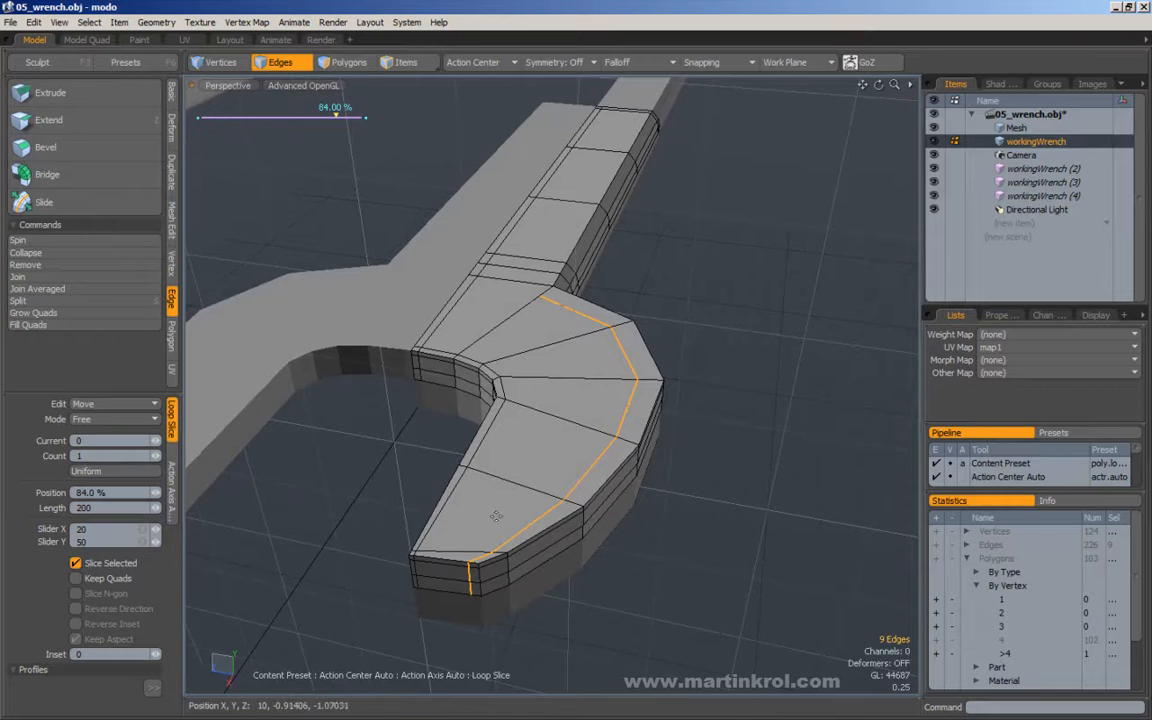
{"action": "left_click_drag", "start_coordinate": [572, 470], "coordinate": [538, 515], "text": "alt"}
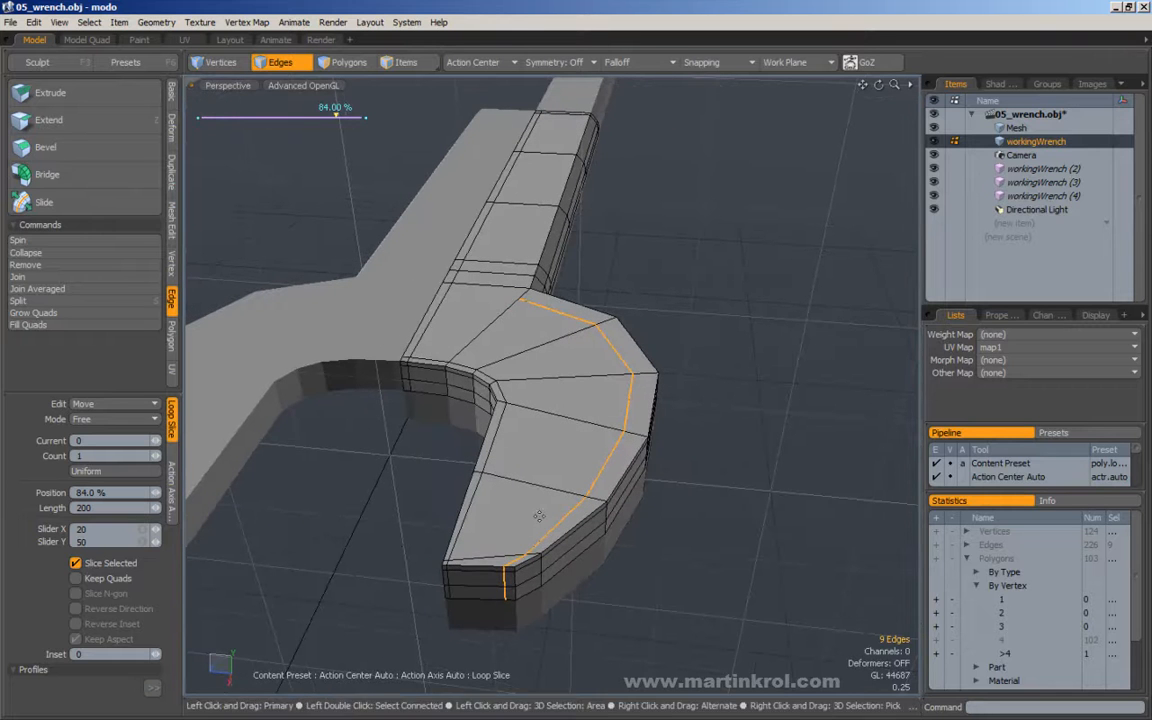
{"action": "key", "text": "space"}
Select the new loop's four edges along the head's outer curve and slide them -67.9% toward the rim, with Loop Slide on.
{"action": "left_click_drag", "start_coordinate": [601, 546], "coordinate": [542, 327], "text": "alt"}
{"action": "left_click_drag", "start_coordinate": [508, 474], "coordinate": [562, 478], "text": "alt"}
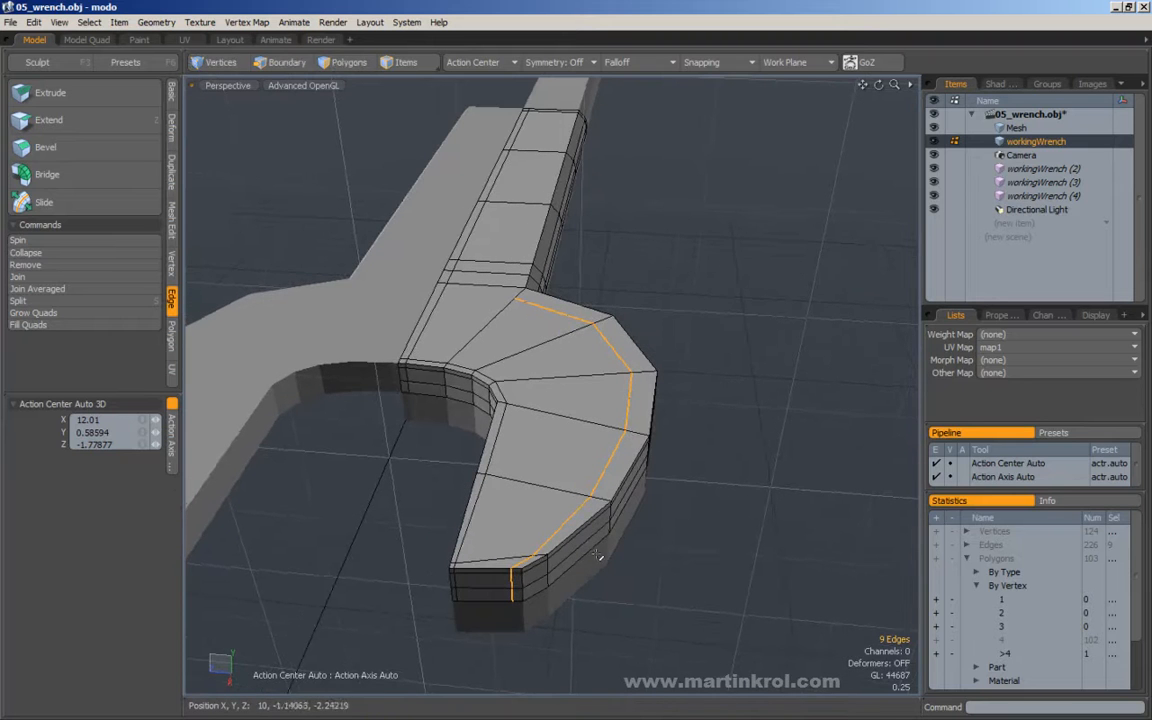
{"action": "right_click_drag", "start_coordinate": [589, 522], "coordinate": [449, 628], "text": "ctrl"}
{"action": "left_click_drag", "start_coordinate": [565, 510], "coordinate": [375, 419], "text": "alt"}
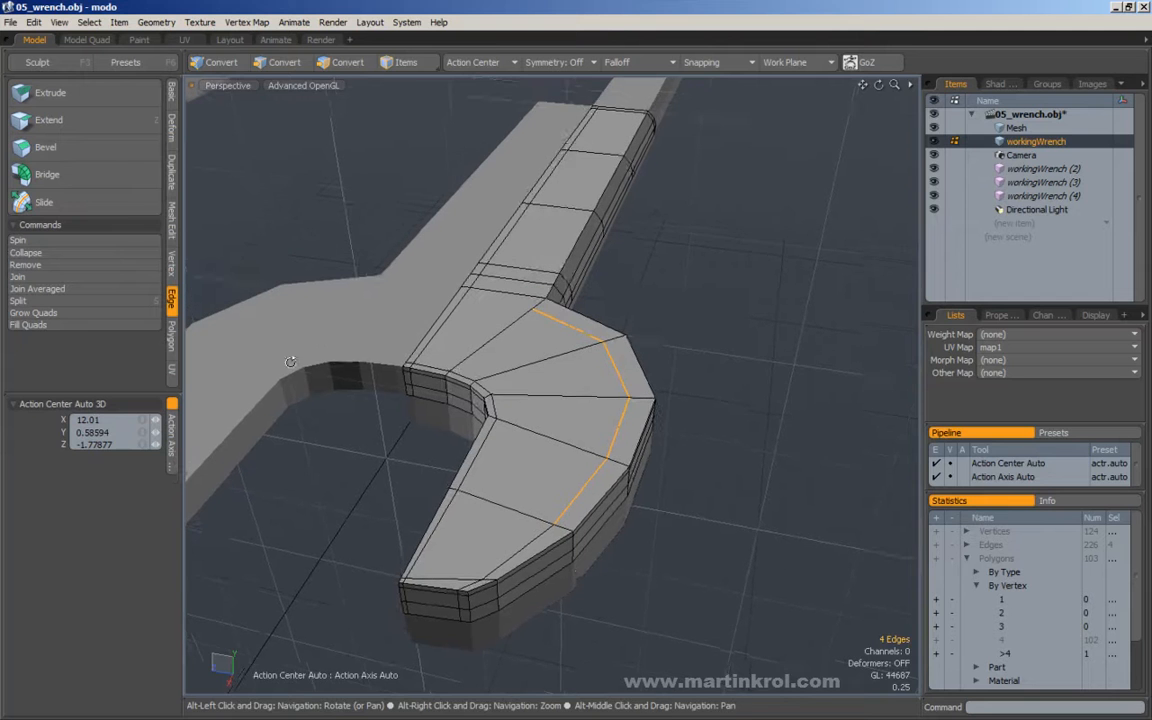
{"action": "left_click", "coordinate": [80, 204]}
{"action": "left_click_drag", "start_coordinate": [436, 335], "coordinate": [509, 346], "text": "alt"}
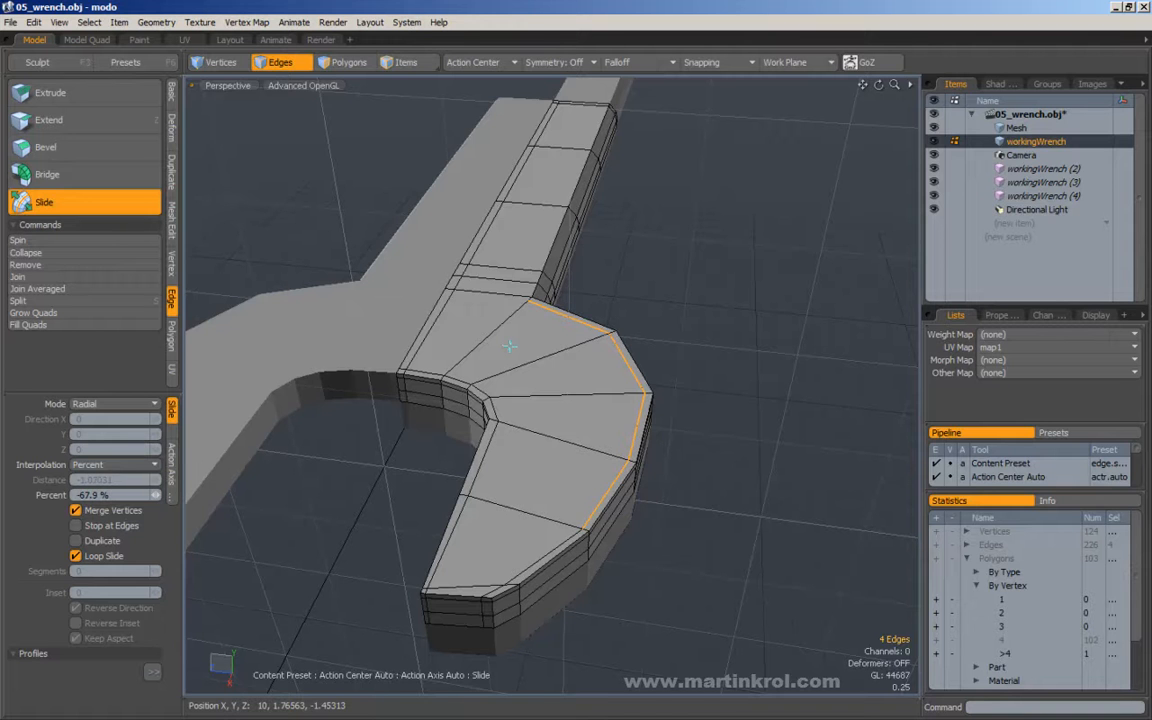
{"action": "left_click_drag", "start_coordinate": [599, 358], "coordinate": [598, 326], "text": "alt"}
{"action": "key", "text": "Escape"}
{"action": "key", "text": "Escape"}
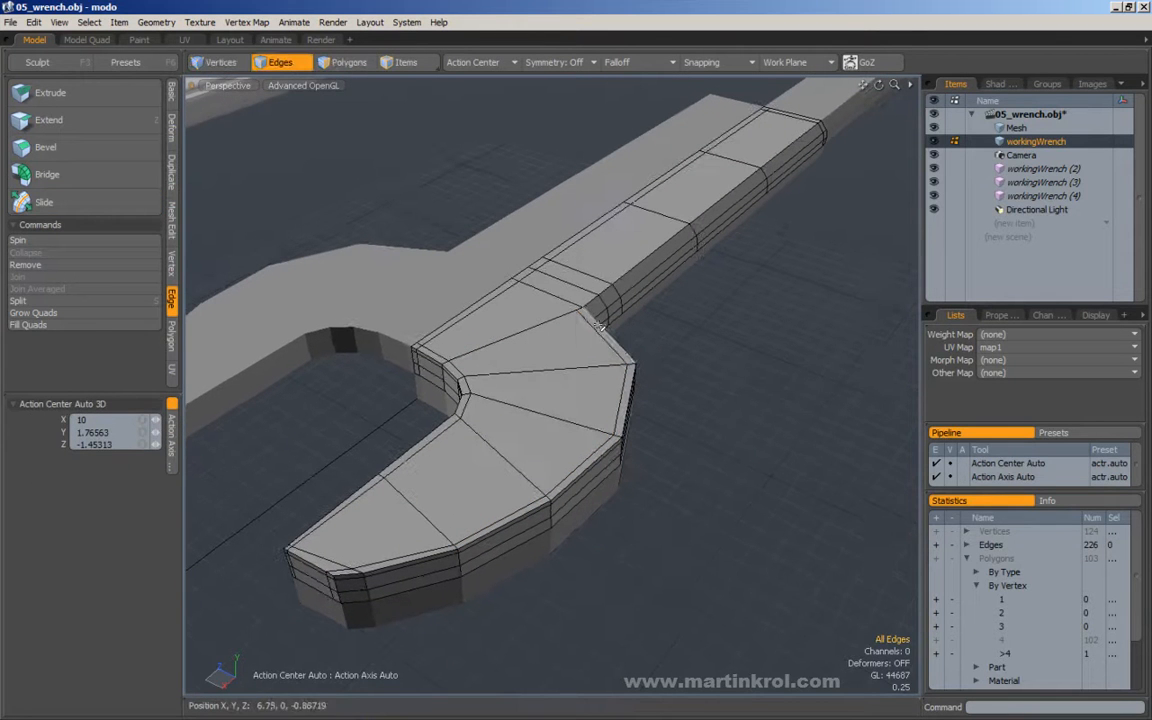
Examine the subdivided head and its junction with the handle against the reference wrench from several angles.
{"action": "left_click", "coordinate": [627, 368]}
{"action": "left_click_drag", "start_coordinate": [321, 505], "coordinate": [467, 372], "text": "alt"}
{"action": "right_click_drag", "start_coordinate": [555, 373], "coordinate": [483, 378], "text": "alt"}
{"action": "left_click_drag", "start_coordinate": [483, 378], "coordinate": [581, 406], "text": "alt"}
{"action": "right_click_drag", "start_coordinate": [559, 257], "coordinate": [519, 306], "text": "alt"}
{"action": "left_click_drag", "start_coordinate": [519, 306], "coordinate": [471, 403], "text": "alt"}
{"action": "right_click_drag", "start_coordinate": [471, 403], "coordinate": [643, 317], "text": "alt"}
{"action": "left_click_drag", "start_coordinate": [643, 317], "coordinate": [563, 394], "text": "alt"}
{"action": "left_click_drag", "start_coordinate": [588, 386], "coordinate": [636, 258], "text": "alt"}
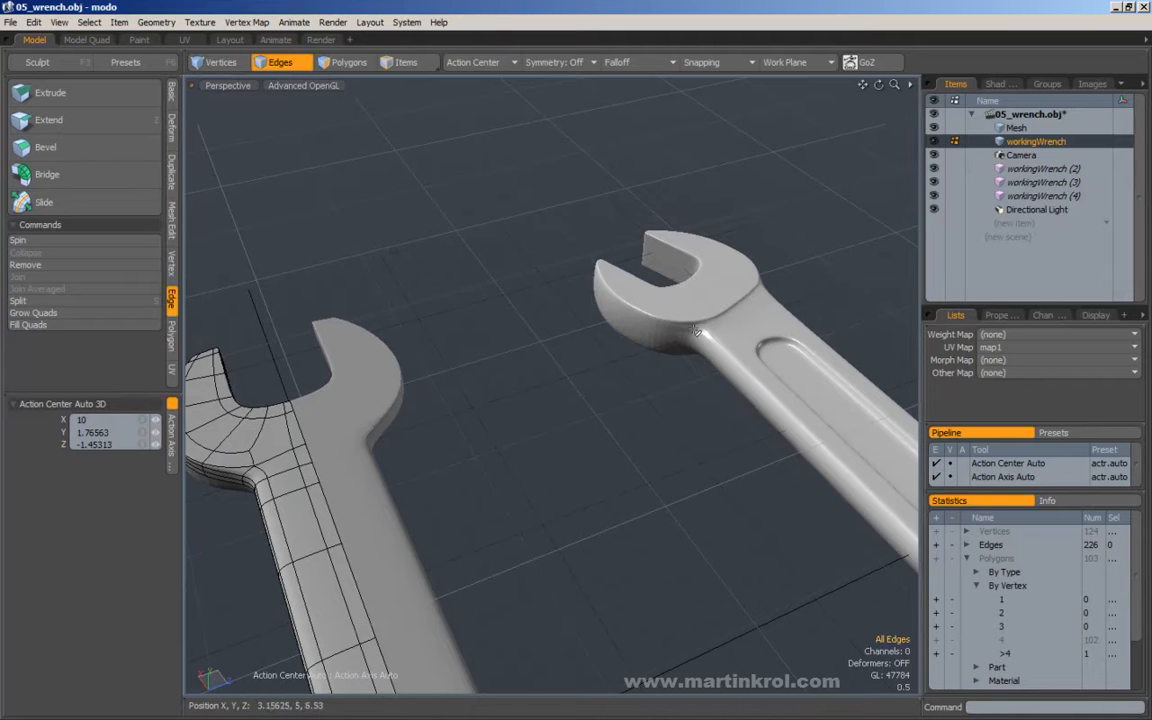
{"action": "left_click_drag", "start_coordinate": [632, 358], "coordinate": [576, 458], "text": "alt"}
{"action": "left_click_drag", "start_coordinate": [640, 343], "coordinate": [546, 458], "text": "alt"}
Loop-slice the two lengthwise centre edges between the jaw opening and the handle at 5.5%, next to the head-handle junction.
{"action": "key", "text": "alt+c"}
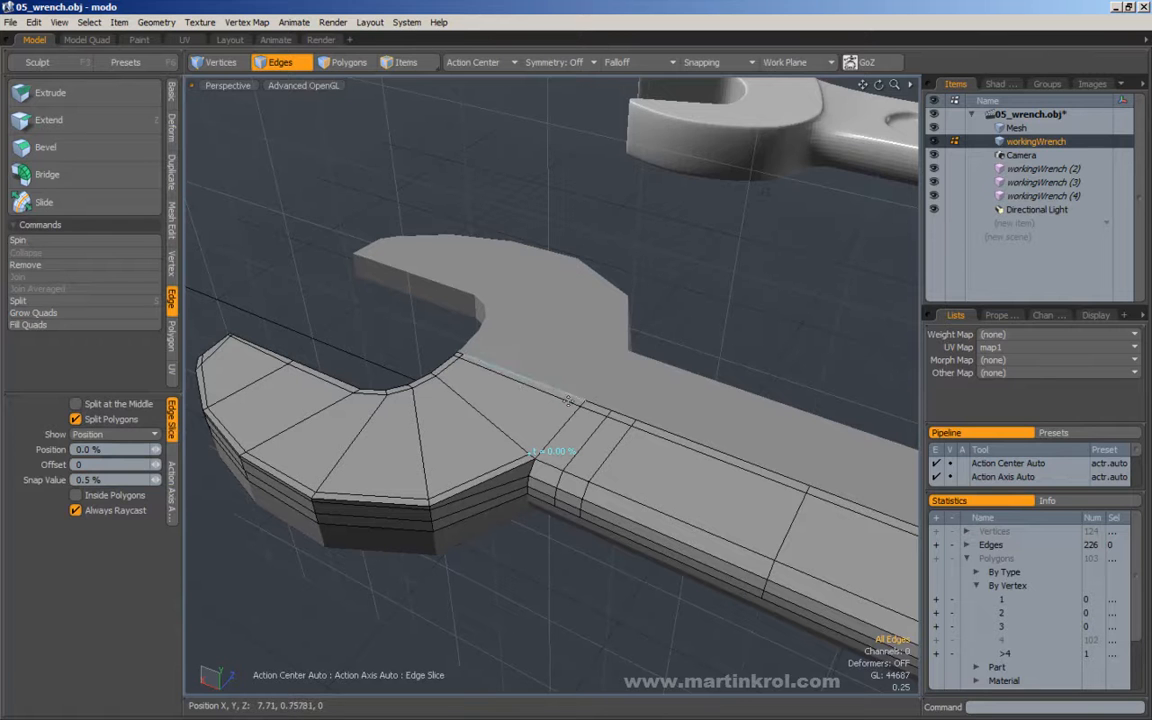
{"action": "key", "text": "space"}
{"action": "left_click_drag", "start_coordinate": [583, 383], "coordinate": [630, 364]}
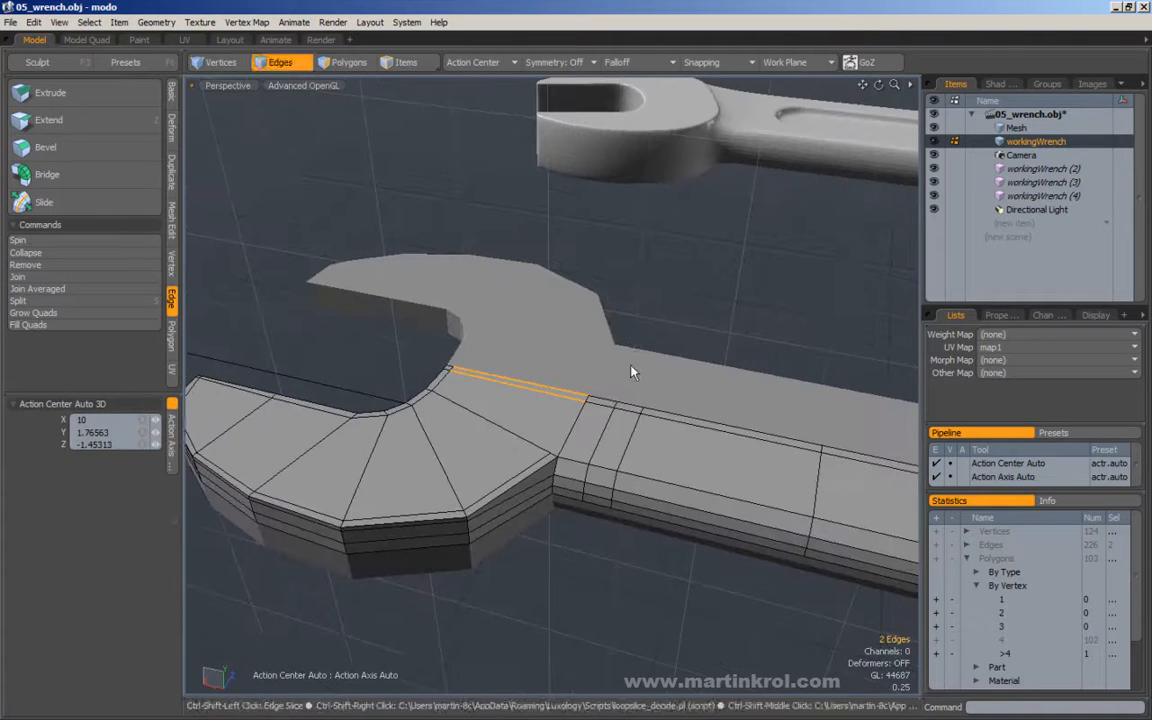
{"action": "key", "text": "alt+c"}
{"action": "left_click_drag", "start_coordinate": [291, 115], "coordinate": [212, 115]}
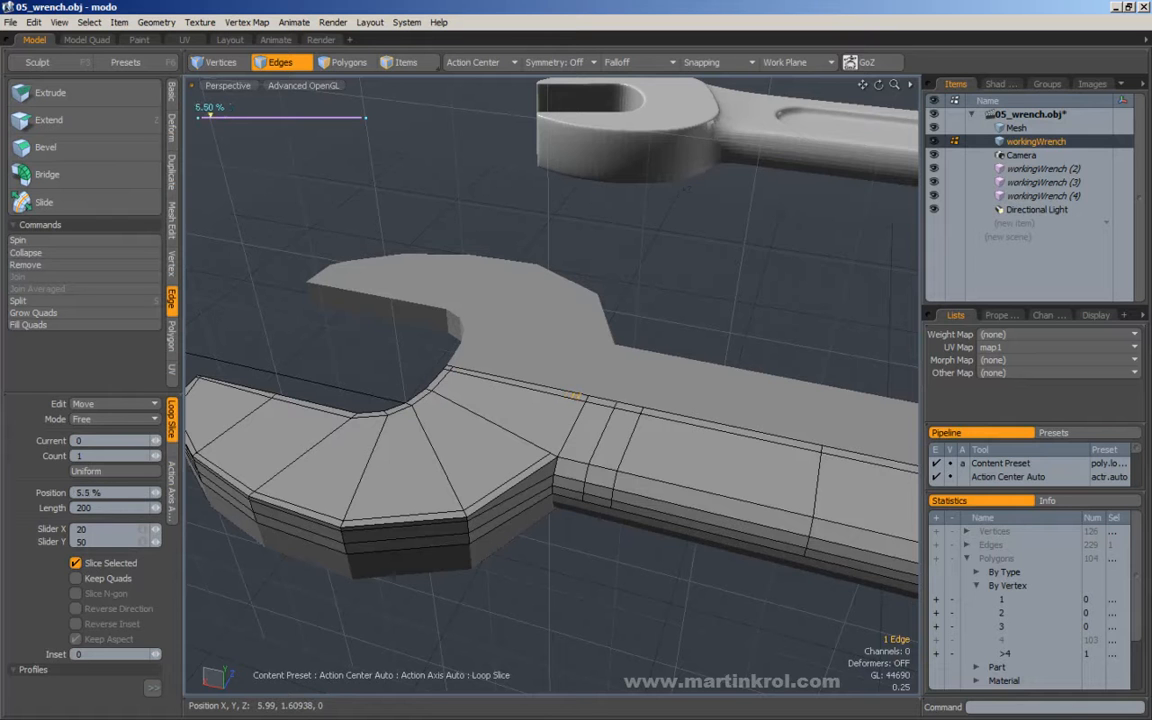
{"action": "key", "text": "q"}
{"action": "left_click", "coordinate": [723, 296]}
Edge-slice the head's top face from the new centre cut to the outer corner where the head meets the handle.
{"action": "key", "text": "c"}
{"action": "left_click_drag", "start_coordinate": [574, 397], "coordinate": [588, 396]}
{"action": "left_click", "coordinate": [553, 455]}
{"action": "key", "text": "q"}
{"action": "left_click_drag", "start_coordinate": [554, 442], "coordinate": [611, 408], "text": "alt"}
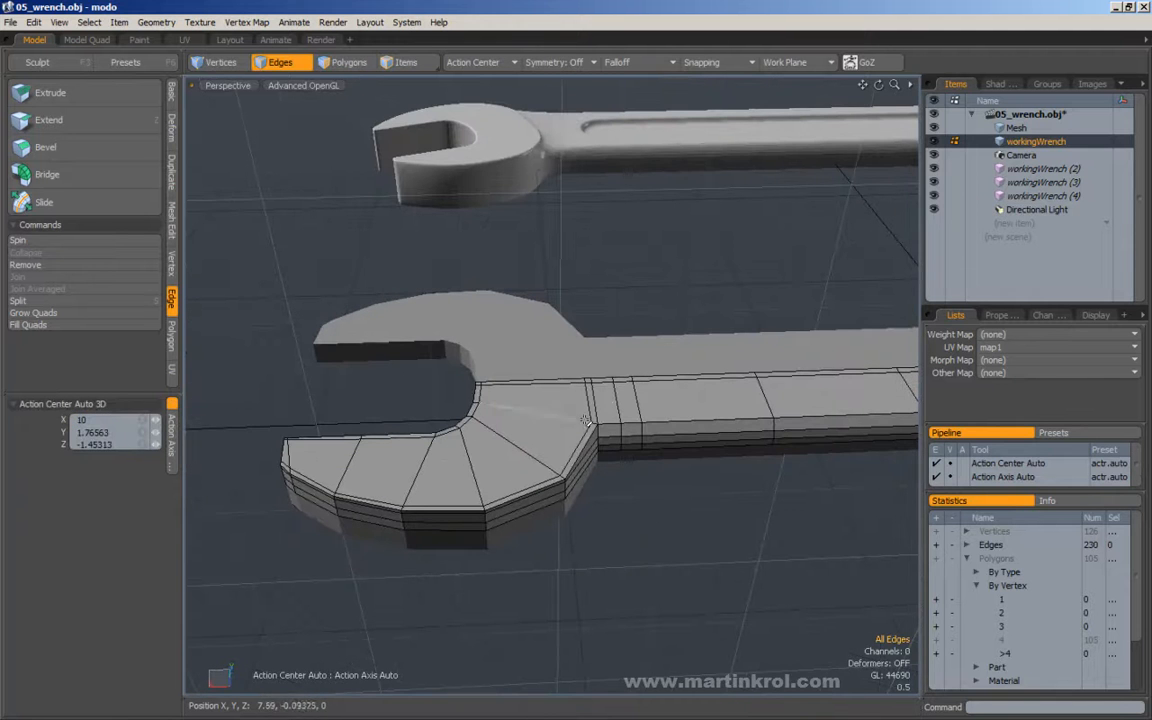
{"action": "left_click_drag", "start_coordinate": [284, 464], "coordinate": [381, 404], "text": "alt"}
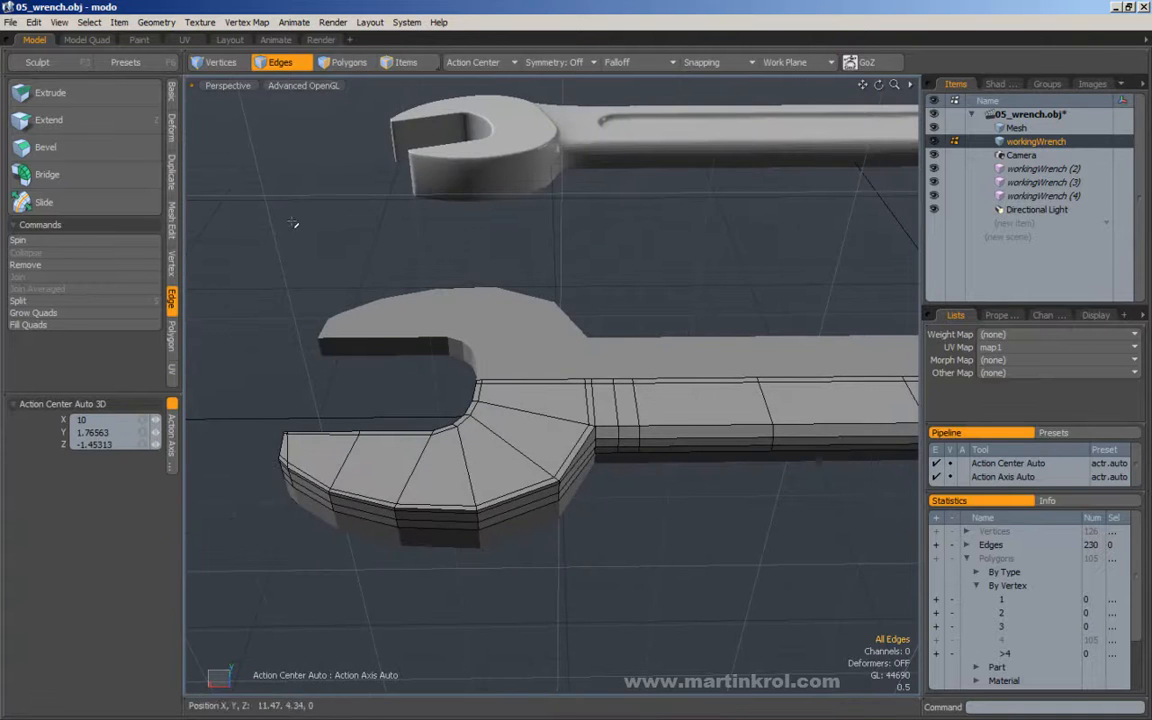
Select all the polygons of the head's top face, from the jaw tip to the handle junction, including the thin border strips.
{"action": "left_click", "coordinate": [347, 62]}
{"action": "left_click_drag", "start_coordinate": [424, 355], "coordinate": [458, 364], "text": "alt"}
{"action": "key", "text": "Escape"}
{"action": "mouse_move", "coordinate": [496, 435]}
{"action": "left_mouse_down", "text": "alt"}
{"action": "mouse_move", "coordinate": [342, 378]}
{"action": "mouse_move", "coordinate": [297, 461]}
{"action": "mouse_move", "coordinate": [385, 468]}
{"action": "mouse_move", "coordinate": [524, 442]}
{"action": "mouse_move", "coordinate": [536, 396]}
{"action": "mouse_move", "coordinate": [514, 399]}
{"action": "mouse_move", "coordinate": [607, 411]}
{"action": "left_mouse_up", "text": "alt"}
{"action": "left_click", "coordinate": [322, 410]}
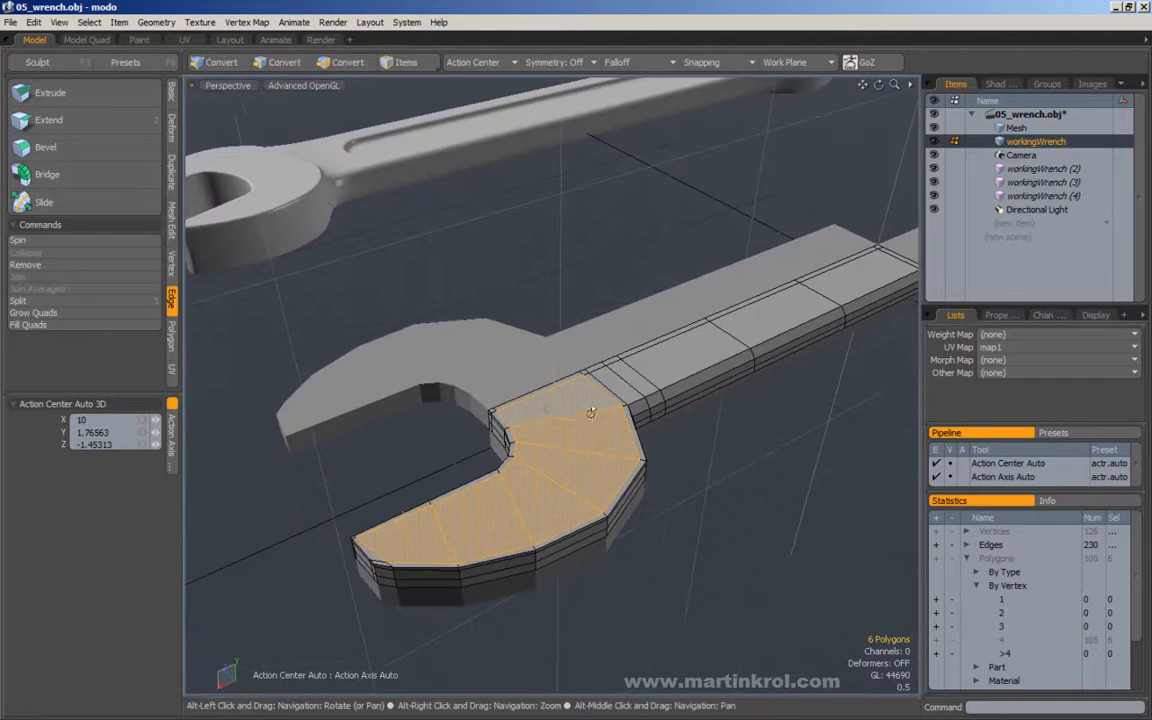
{"action": "mouse_move", "coordinate": [495, 372]}
{"action": "left_mouse_down"}
{"action": "mouse_move", "coordinate": [559, 468]}
{"action": "mouse_move", "coordinate": [356, 480]}
{"action": "mouse_move", "coordinate": [476, 522]}
{"action": "mouse_move", "coordinate": [536, 525]}
{"action": "mouse_move", "coordinate": [478, 497]}
{"action": "left_mouse_up"}
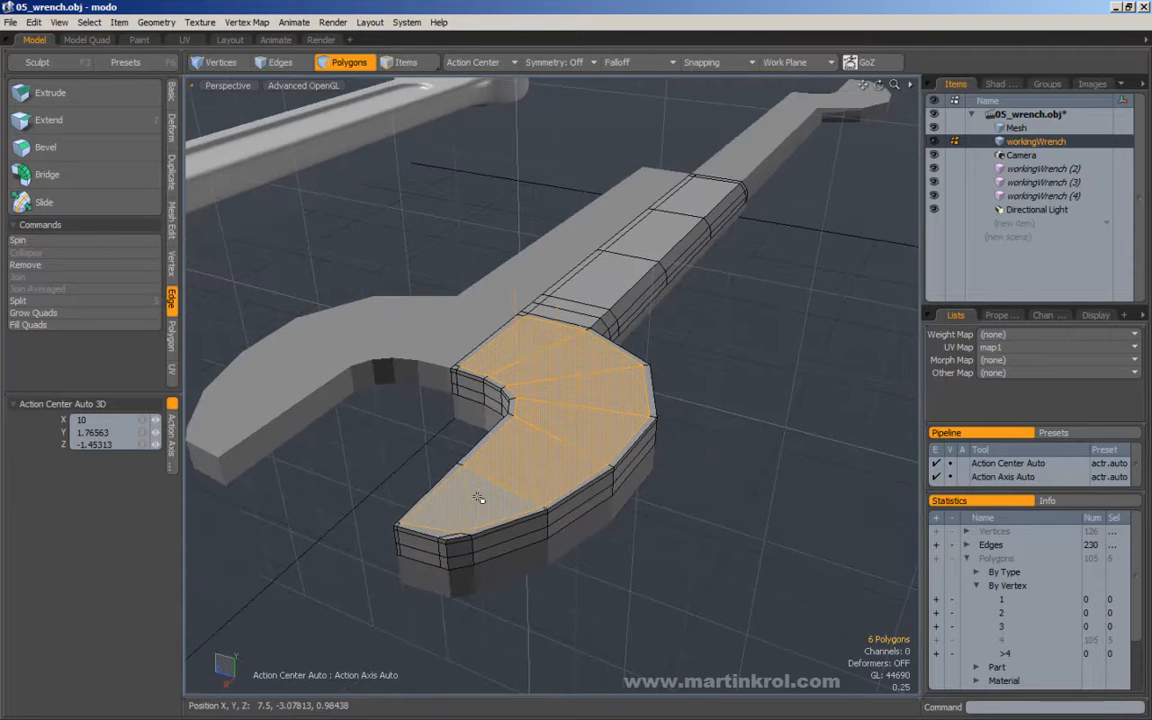
{"action": "key", "text": "shift+Up"}
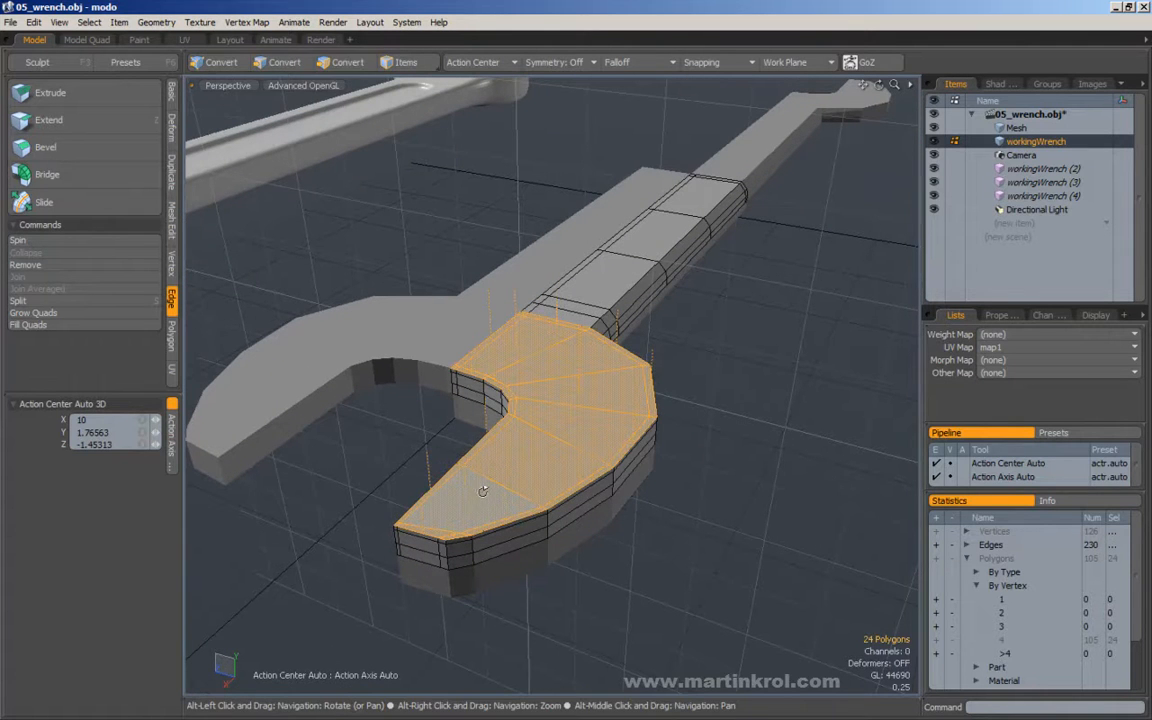
{"action": "left_click_drag", "start_coordinate": [475, 486], "coordinate": [467, 367], "text": "alt"}
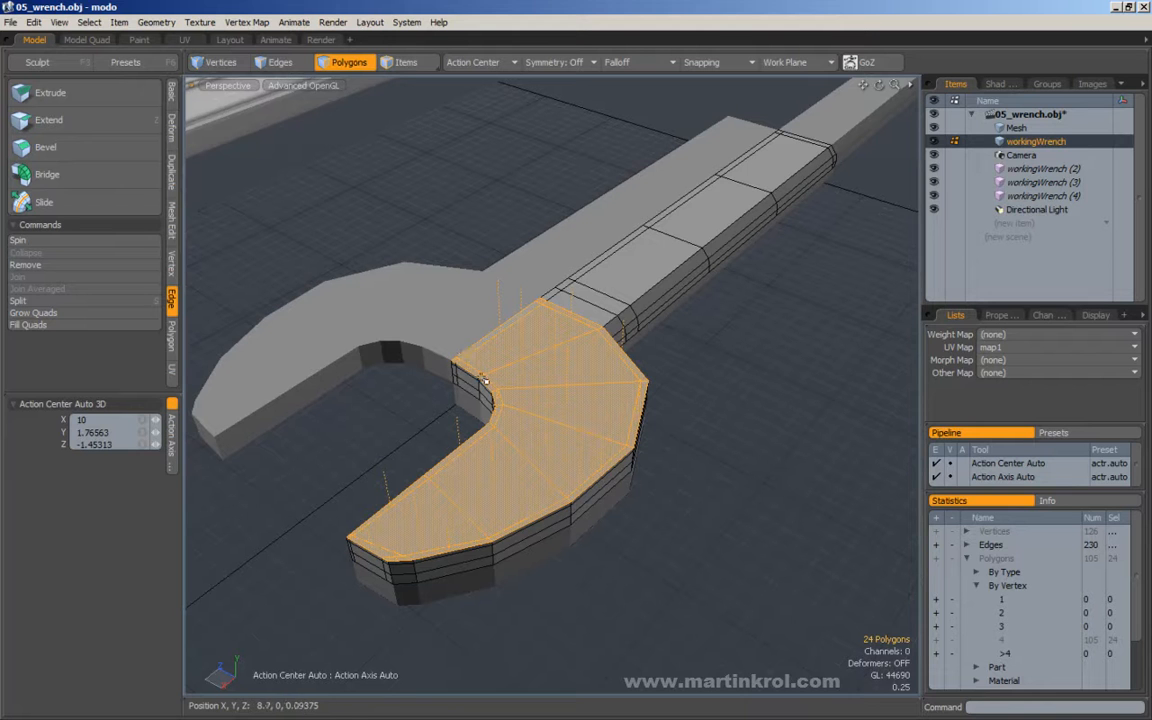
Compare the selected top face of the head with the raised head of the reference wrench from low angles.
{"action": "left_click_drag", "start_coordinate": [625, 399], "coordinate": [505, 373], "text": "alt"}
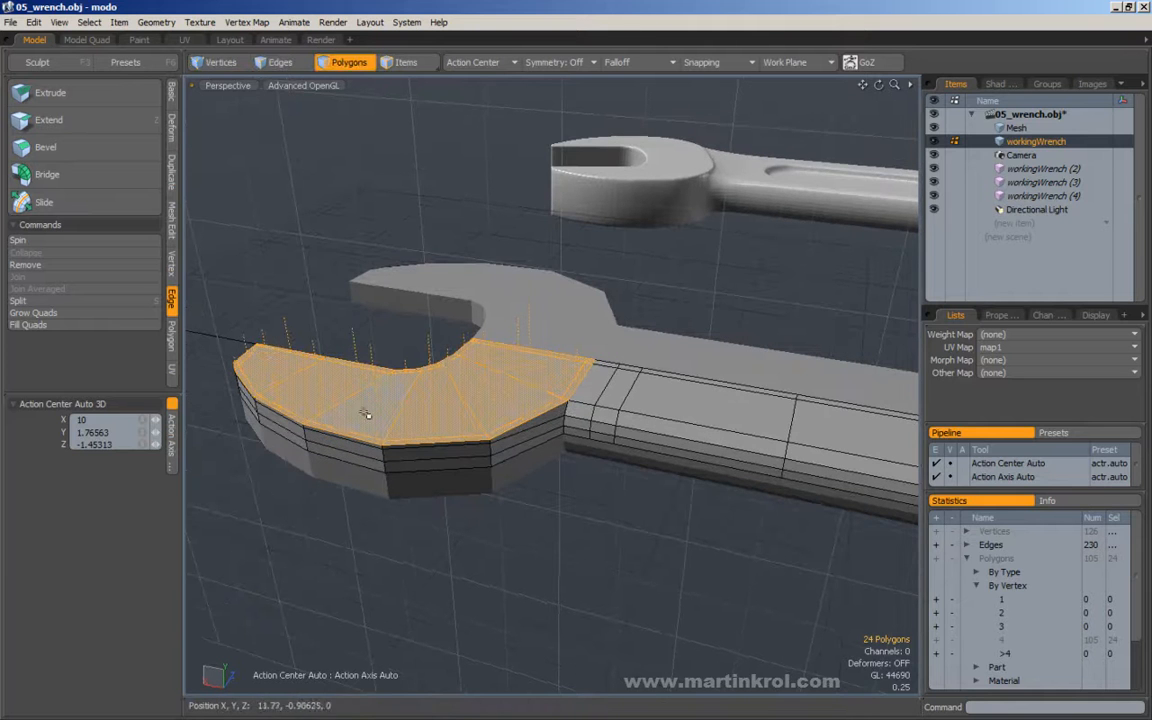
{"action": "left_click_drag", "start_coordinate": [325, 389], "coordinate": [537, 390], "text": "alt"}
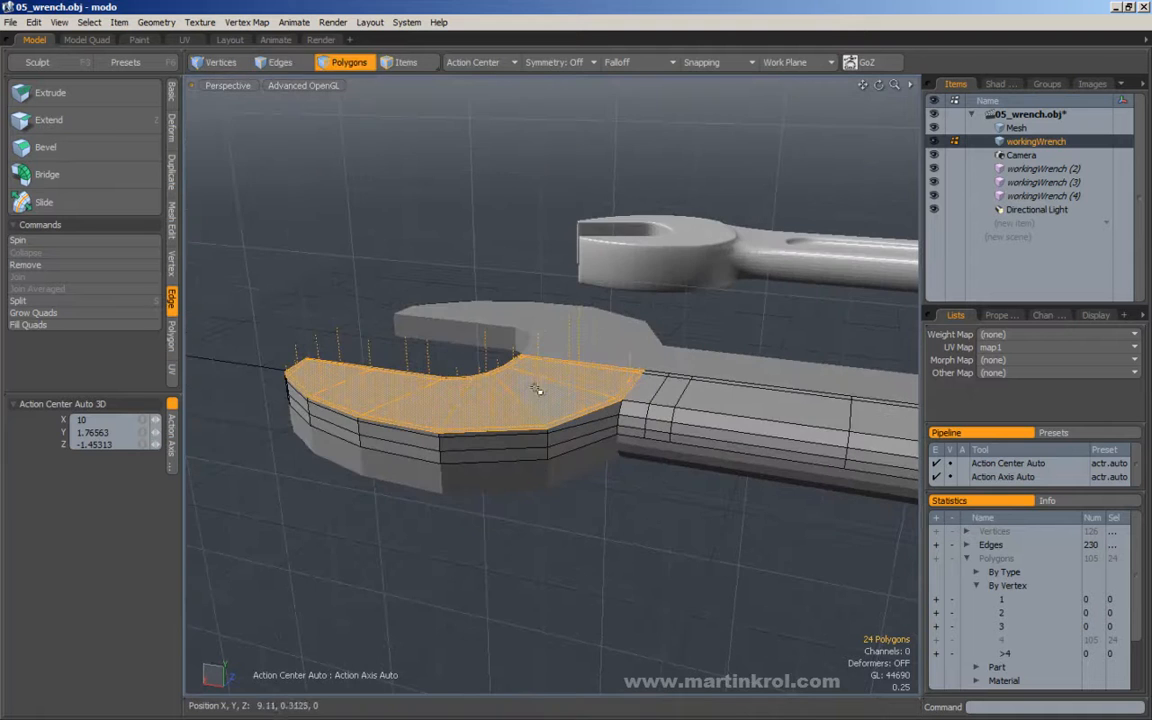
{"action": "left_click_drag", "start_coordinate": [538, 337], "coordinate": [514, 340], "text": "alt"}
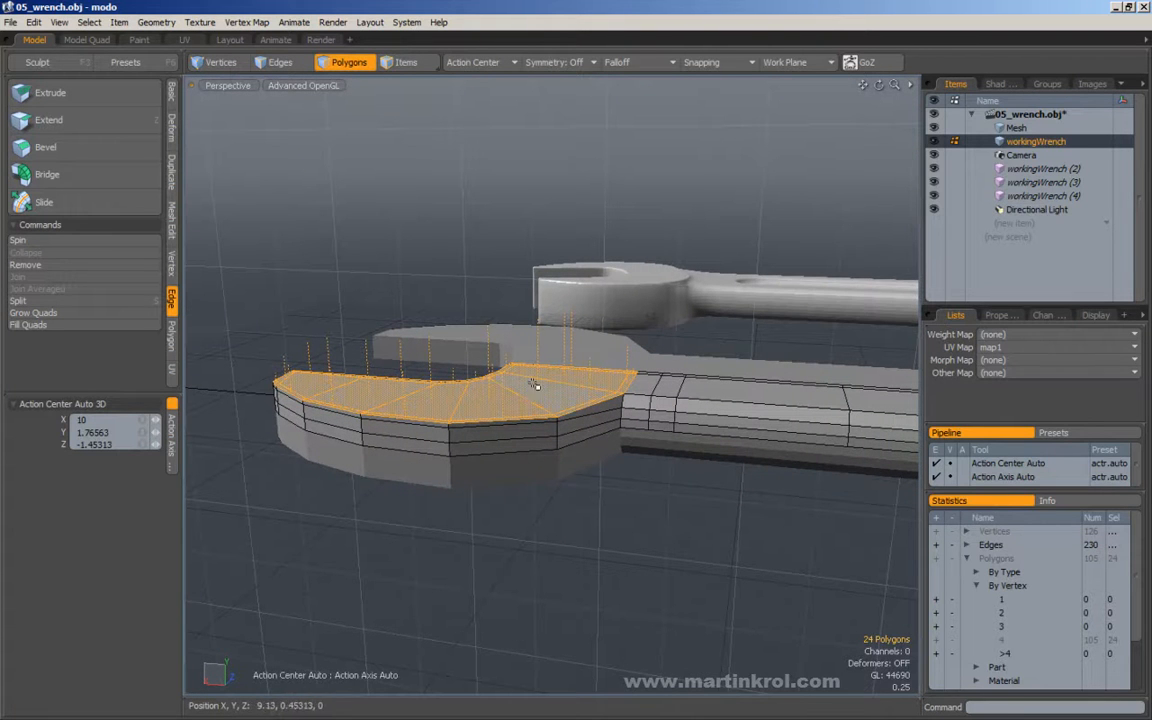
{"action": "mouse_move", "coordinate": [494, 391]}
{"action": "left_mouse_down", "text": "alt"}
{"action": "mouse_move", "coordinate": [498, 346]}
{"action": "mouse_move", "coordinate": [502, 384]}
{"action": "left_mouse_up", "text": "alt"}
{"action": "left_click_drag", "start_coordinate": [294, 374], "coordinate": [296, 387], "text": "alt"}
{"action": "left_click_drag", "start_coordinate": [543, 372], "coordinate": [465, 332], "text": "alt"}
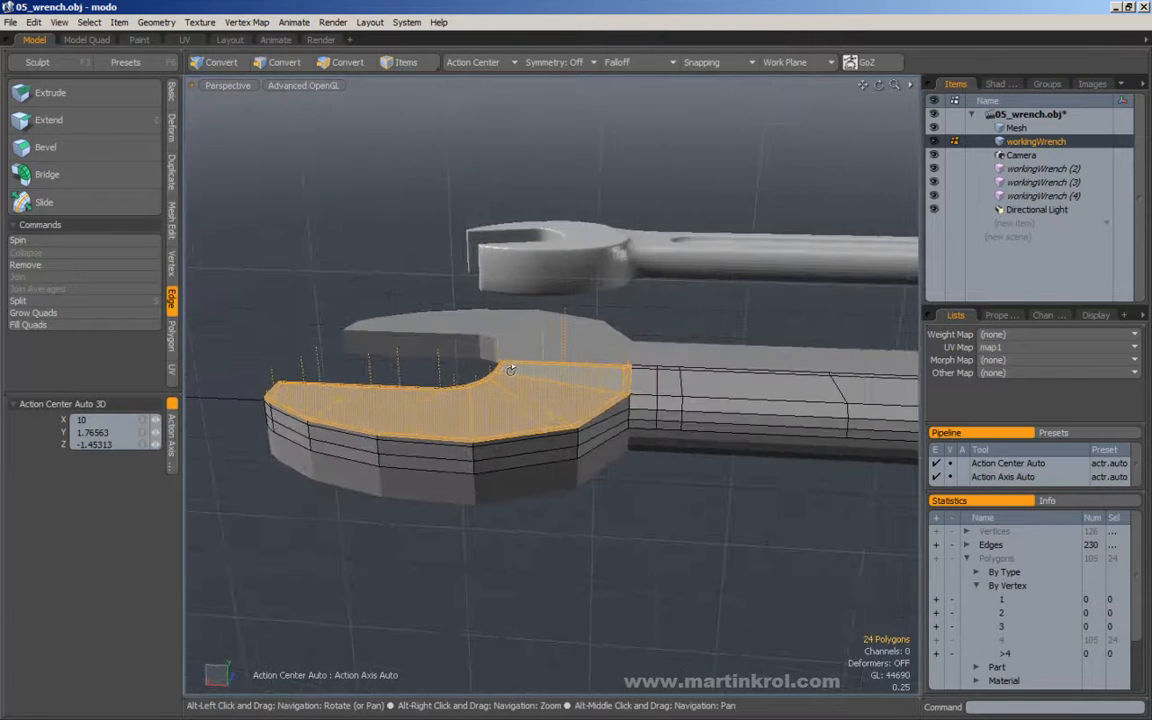
{"action": "left_click_drag", "start_coordinate": [527, 372], "coordinate": [503, 385], "text": "alt"}
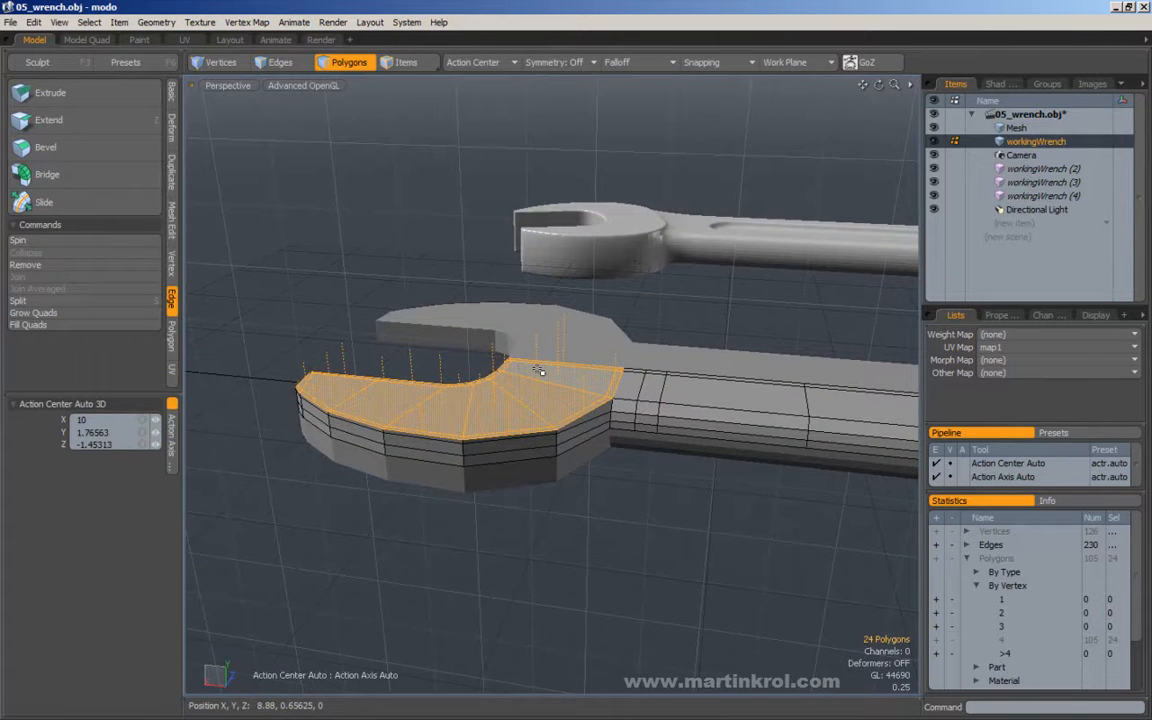
Flatten the selected top face of the head by scaling it to 0% in Y.
{"action": "key", "text": "r"}
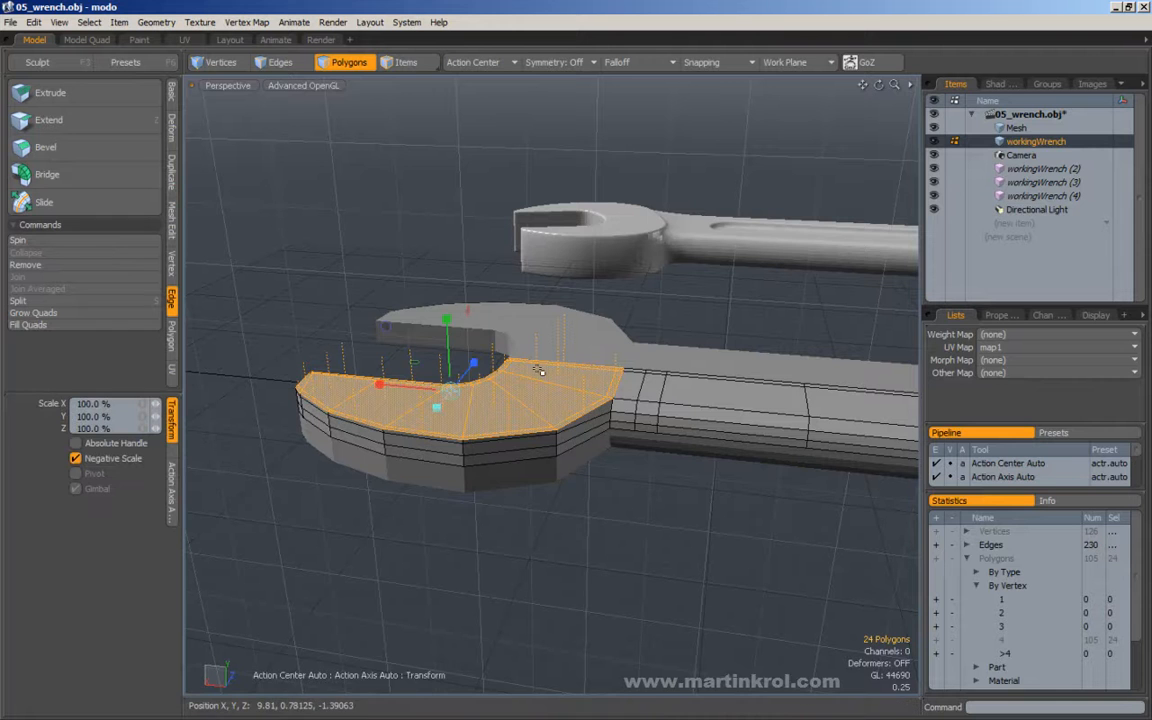
{"action": "left_click_drag", "start_coordinate": [428, 399], "coordinate": [402, 406], "text": "alt"}
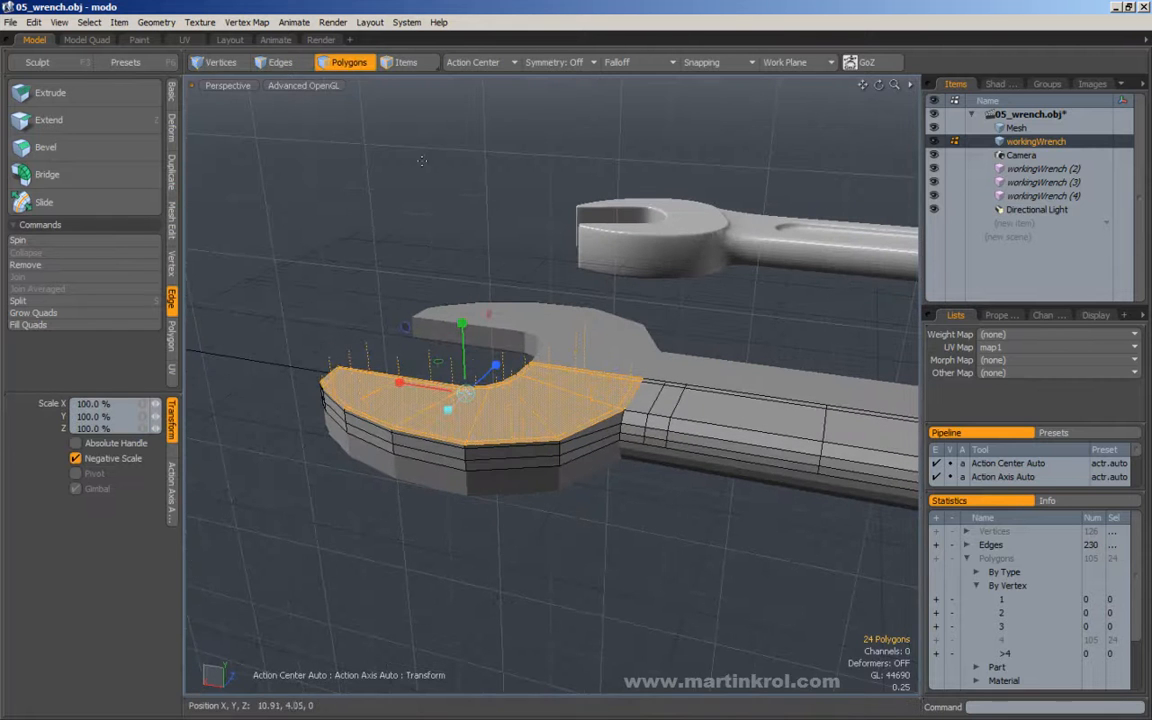
{"action": "left_click", "coordinate": [465, 64]}
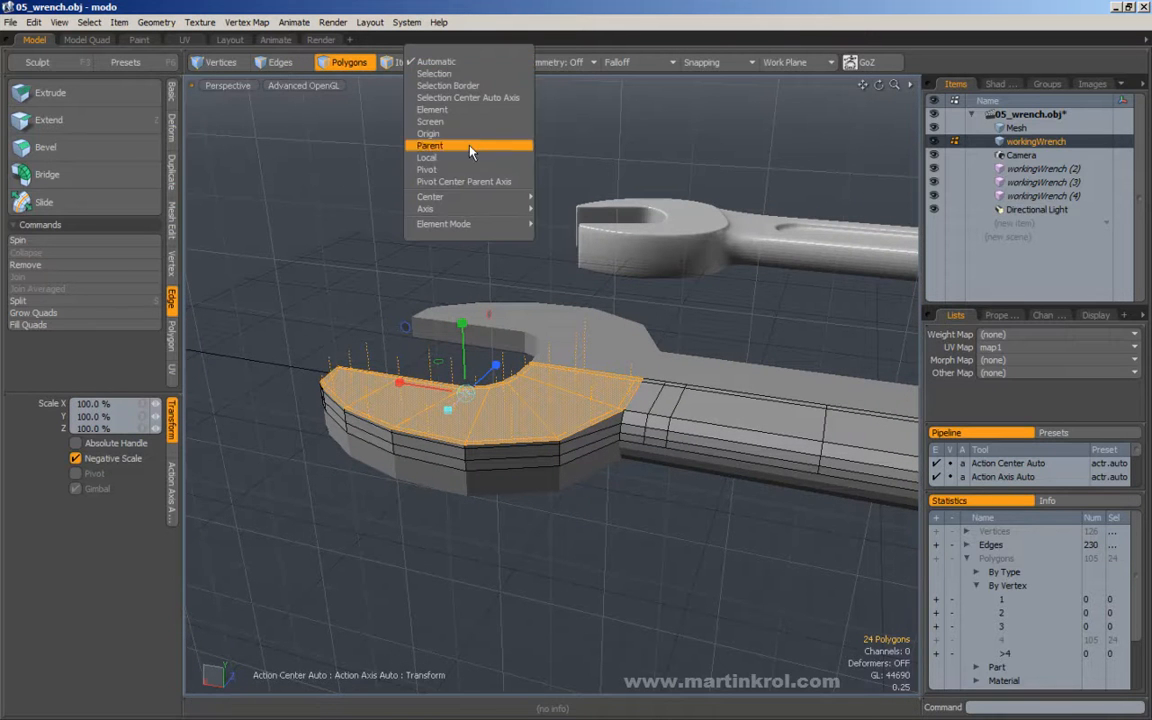
{"action": "left_click", "coordinate": [481, 23]}
{"action": "left_click_drag", "start_coordinate": [520, 334], "coordinate": [468, 325], "text": "alt"}
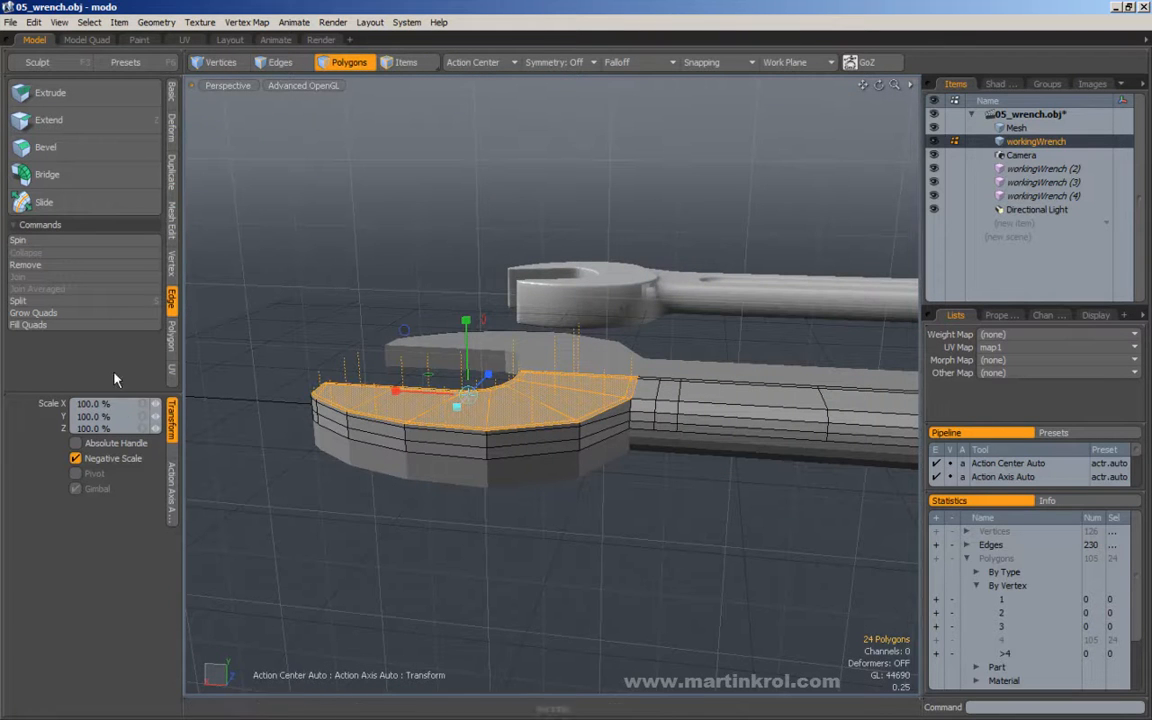
{"action": "left_click", "coordinate": [93, 416]}
{"action": "type", "text": "0"}
{"action": "key", "text": "Return"}
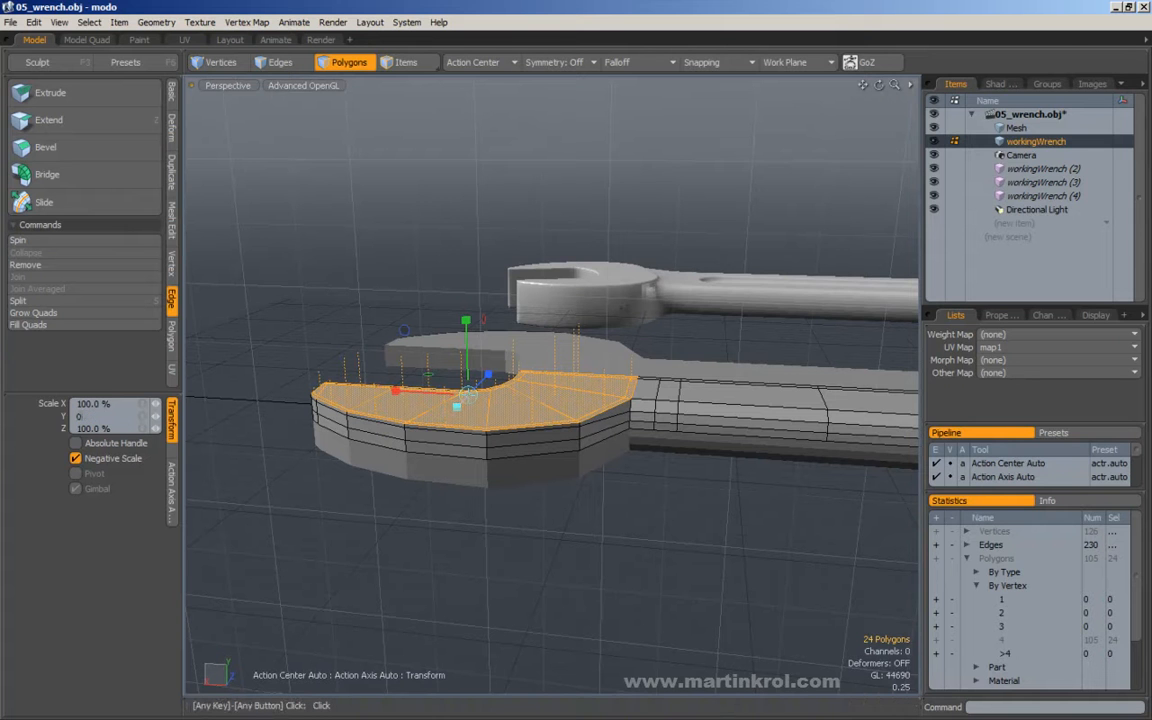
{"action": "key", "text": "space"}
{"action": "left_click_drag", "start_coordinate": [310, 190], "coordinate": [376, 234]}
{"action": "mouse_move", "coordinate": [558, 345]}
{"action": "left_mouse_down", "text": "alt"}
{"action": "mouse_move", "coordinate": [523, 389]}
{"action": "mouse_move", "coordinate": [361, 388]}
{"action": "mouse_move", "coordinate": [545, 369]}
{"action": "mouse_move", "coordinate": [509, 376]}
{"action": "mouse_move", "coordinate": [539, 377]}
{"action": "mouse_move", "coordinate": [495, 390]}
{"action": "mouse_move", "coordinate": [440, 435]}
{"action": "mouse_move", "coordinate": [408, 486]}
{"action": "mouse_move", "coordinate": [422, 433]}
{"action": "mouse_move", "coordinate": [498, 368]}
{"action": "mouse_move", "coordinate": [554, 381]}
{"action": "mouse_move", "coordinate": [586, 370]}
{"action": "mouse_move", "coordinate": [493, 393]}
{"action": "mouse_move", "coordinate": [552, 346]}
{"action": "left_mouse_up", "text": "alt"}
Try a polygon bevel on the head's selected top face with a shift of 0.10938, no inset and Group Polygons off.
{"action": "key", "text": "3"}
{"action": "key", "text": "shift+Up"}
{"action": "key", "text": "shift+Up"}
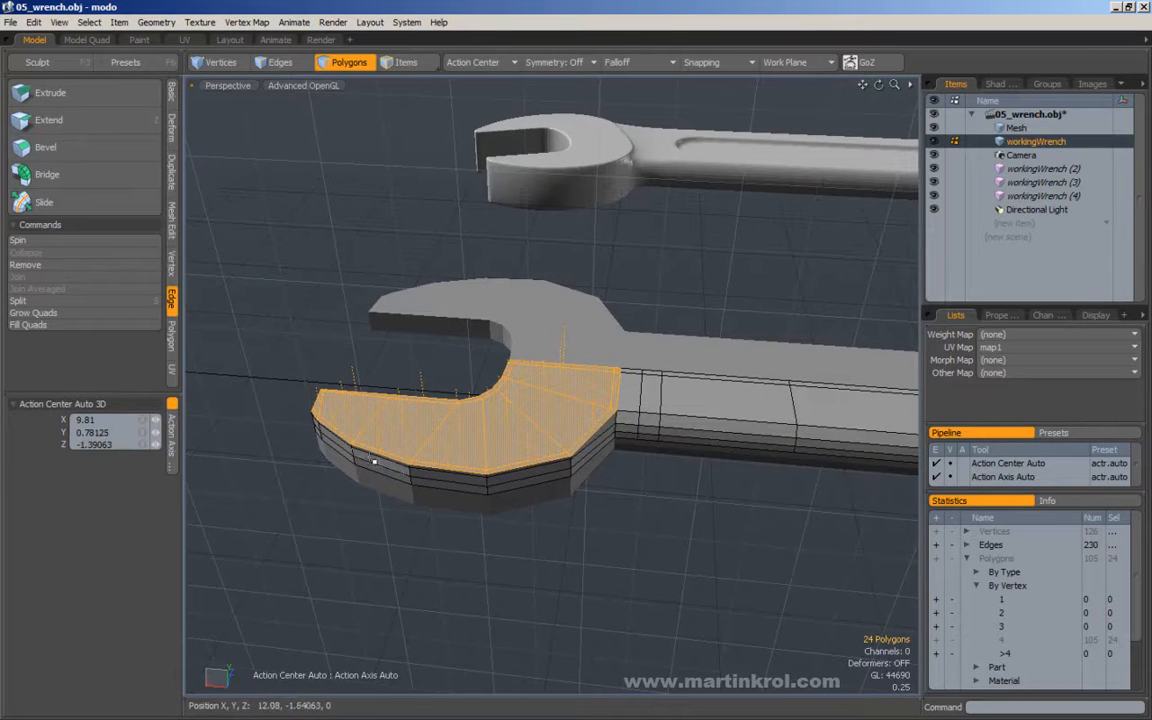
{"action": "left_click_drag", "start_coordinate": [478, 401], "coordinate": [556, 400], "text": "alt"}
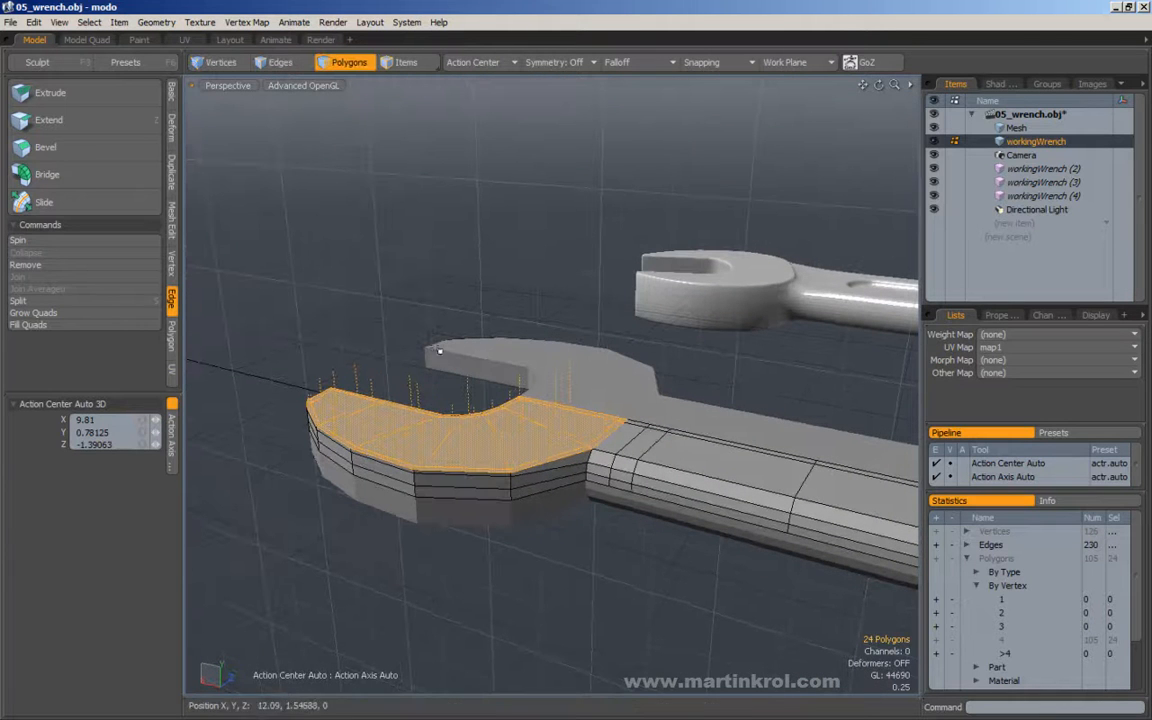
{"action": "left_click", "coordinate": [115, 148]}
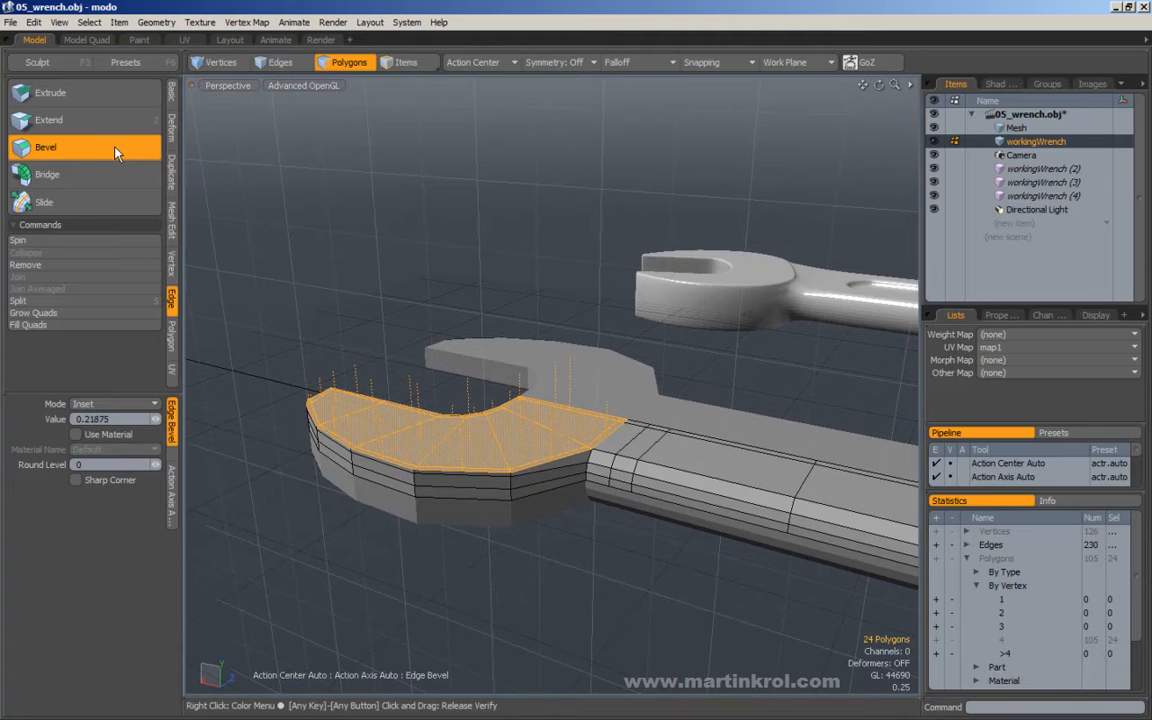
{"action": "left_click", "coordinate": [172, 332]}
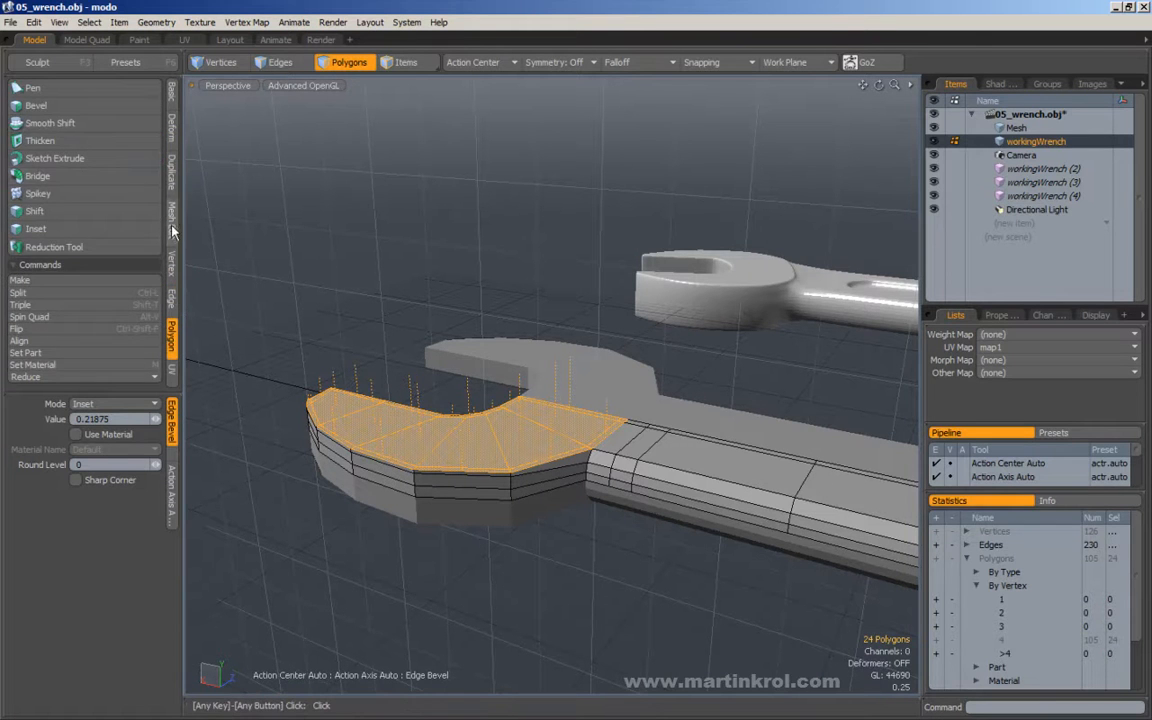
{"action": "left_click", "coordinate": [171, 228]}
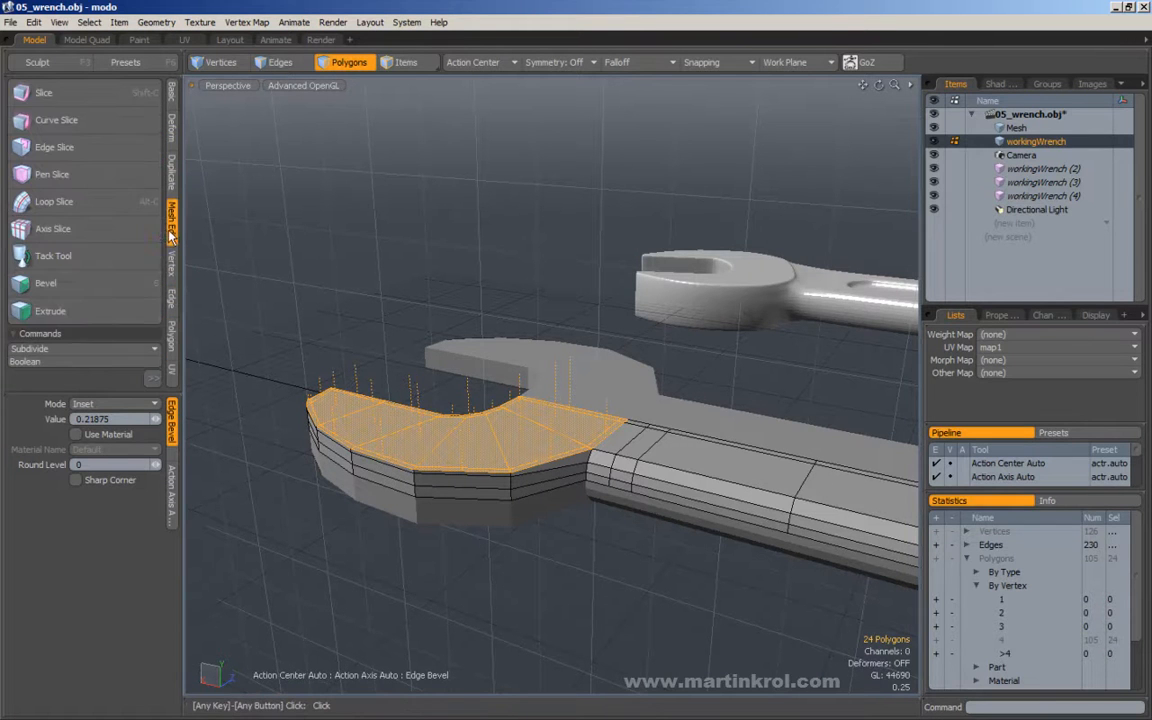
{"action": "left_click", "coordinate": [74, 287]}
{"action": "left_click", "coordinate": [453, 410]}
{"action": "left_click_drag", "start_coordinate": [440, 400], "coordinate": [440, 385]}
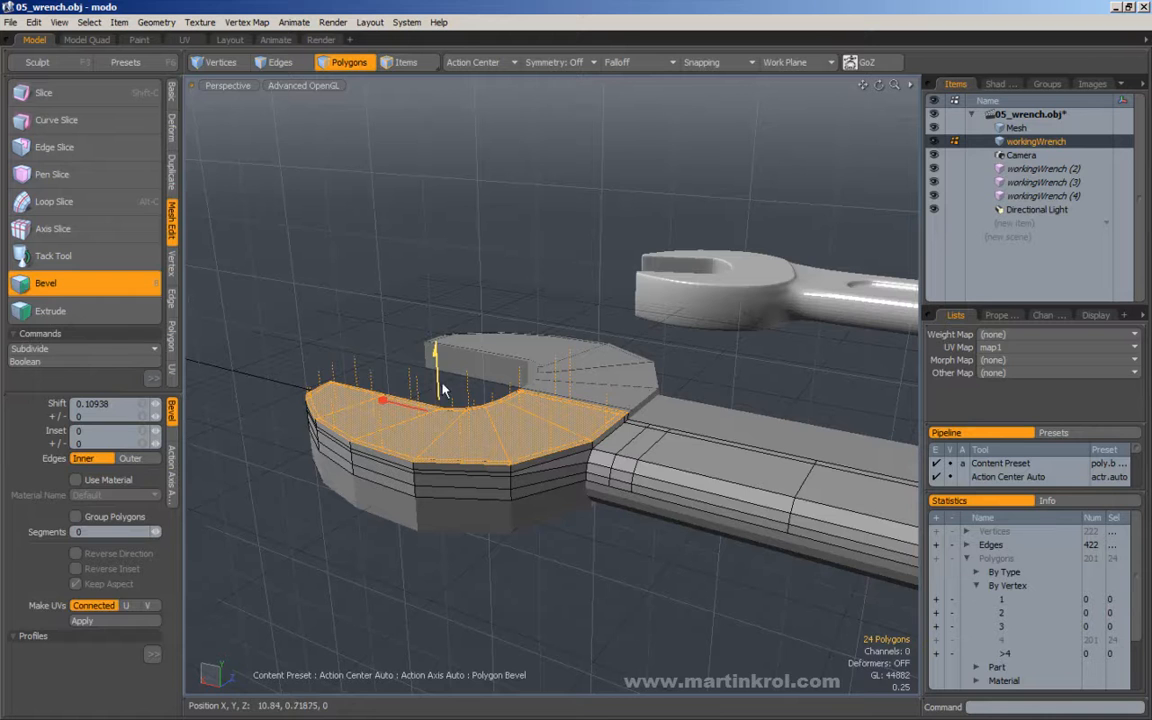
Preview the beveled head as a subdivision surface and undo the bevel, restoring the top face selection.
{"action": "key", "text": "q"}
{"action": "left_click", "coordinate": [507, 252]}
{"action": "key", "text": "Tab"}
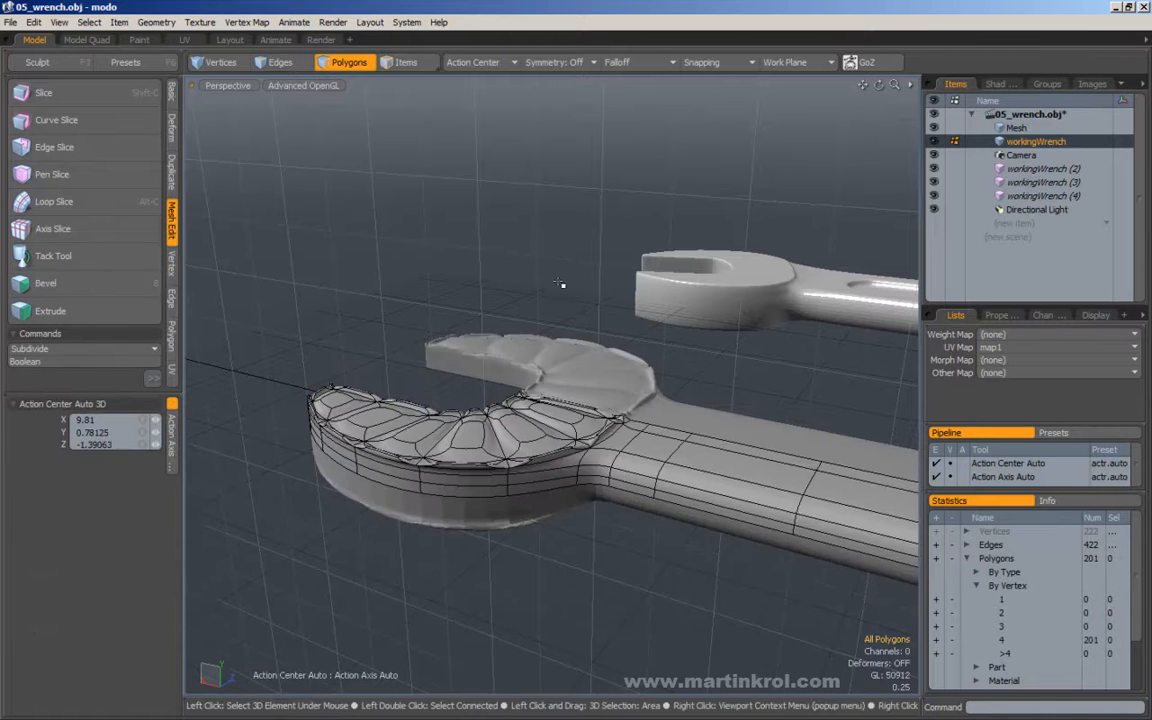
{"action": "key", "text": "Tab"}
{"action": "key", "text": "Tab"}
{"action": "left_click_drag", "start_coordinate": [560, 284], "coordinate": [540, 294], "text": "alt"}
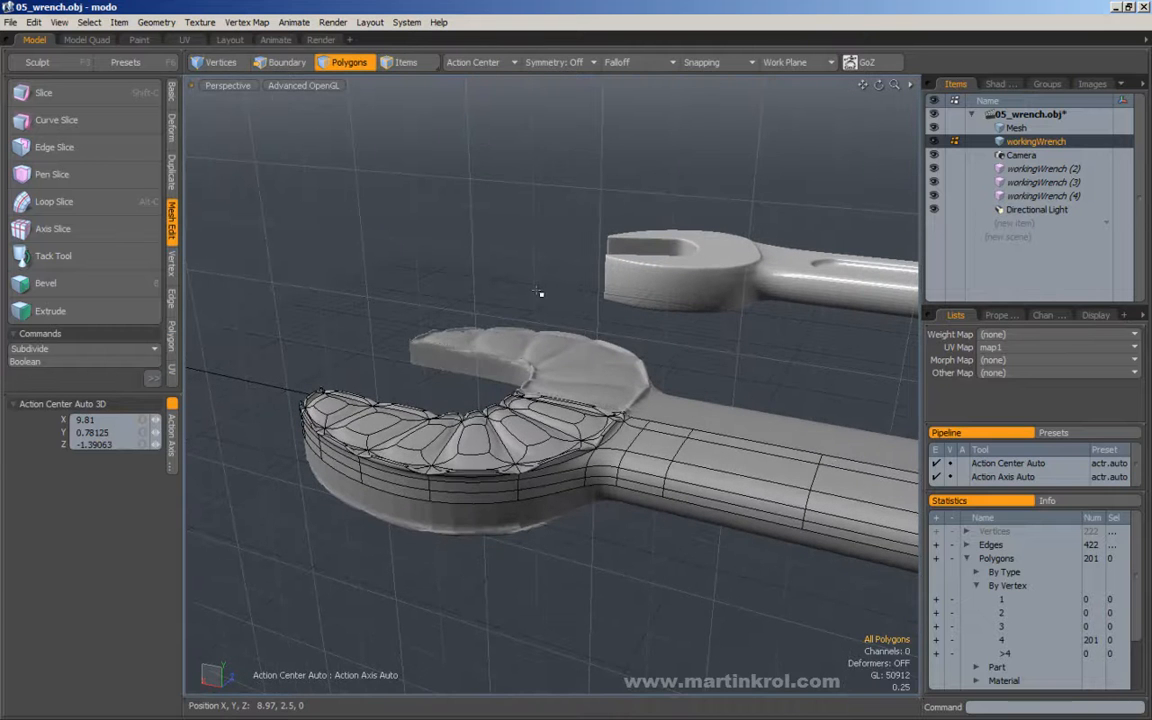
{"action": "key", "text": "ctrl+z"}
{"action": "key", "text": "ctrl+z"}
{"action": "key", "text": "ctrl+z"}
{"action": "key", "text": "ctrl+z"}
{"action": "key", "text": "ctrl+z"}
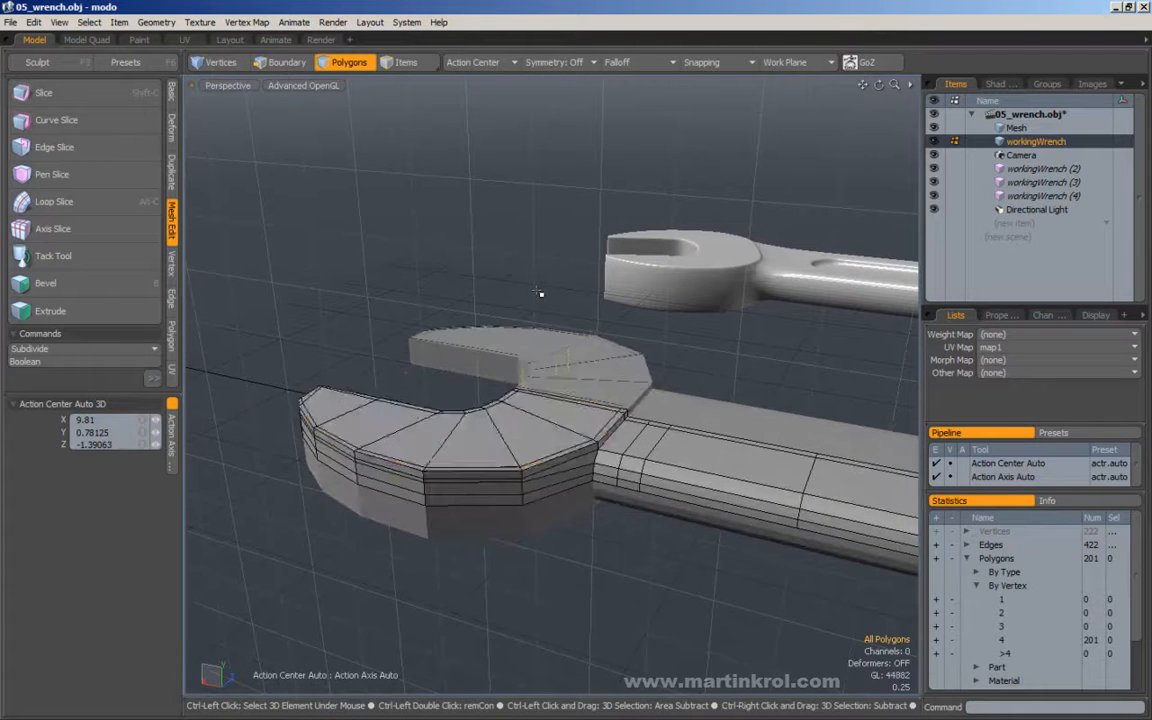
{"action": "key", "text": "ctrl+z"}
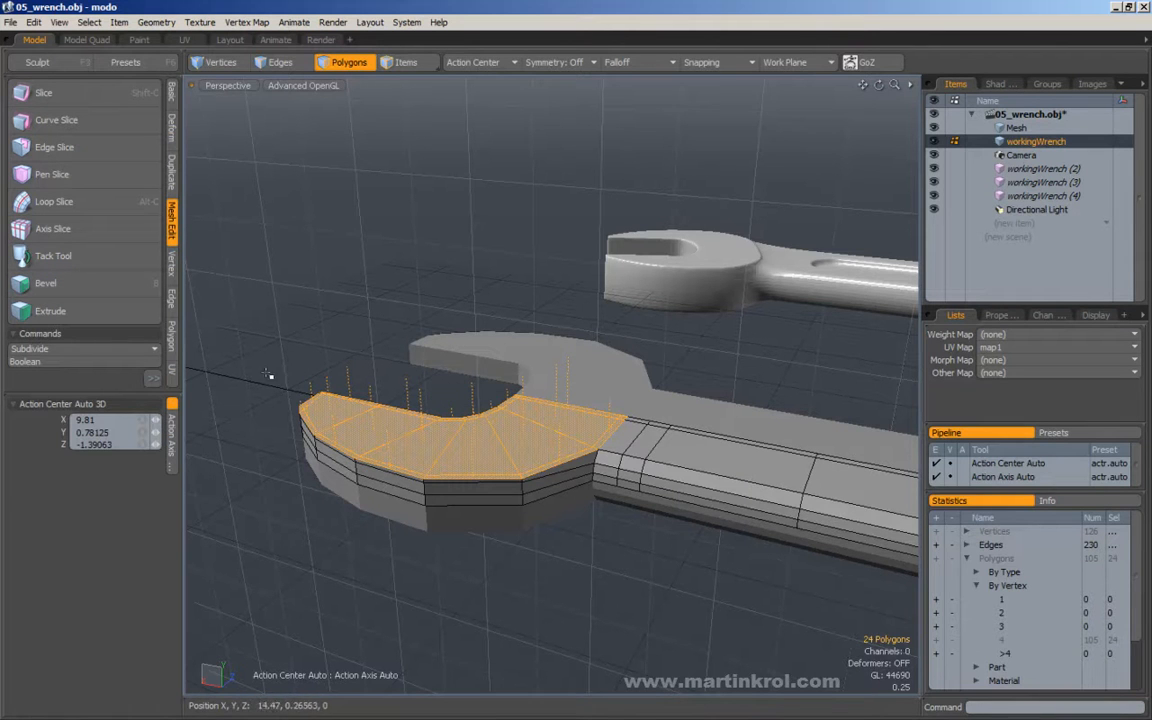
Bevel the head's selected top face as one group with a 0.10938 shift, almost no inset and Group Polygons on.
{"action": "left_click", "coordinate": [47, 285]}
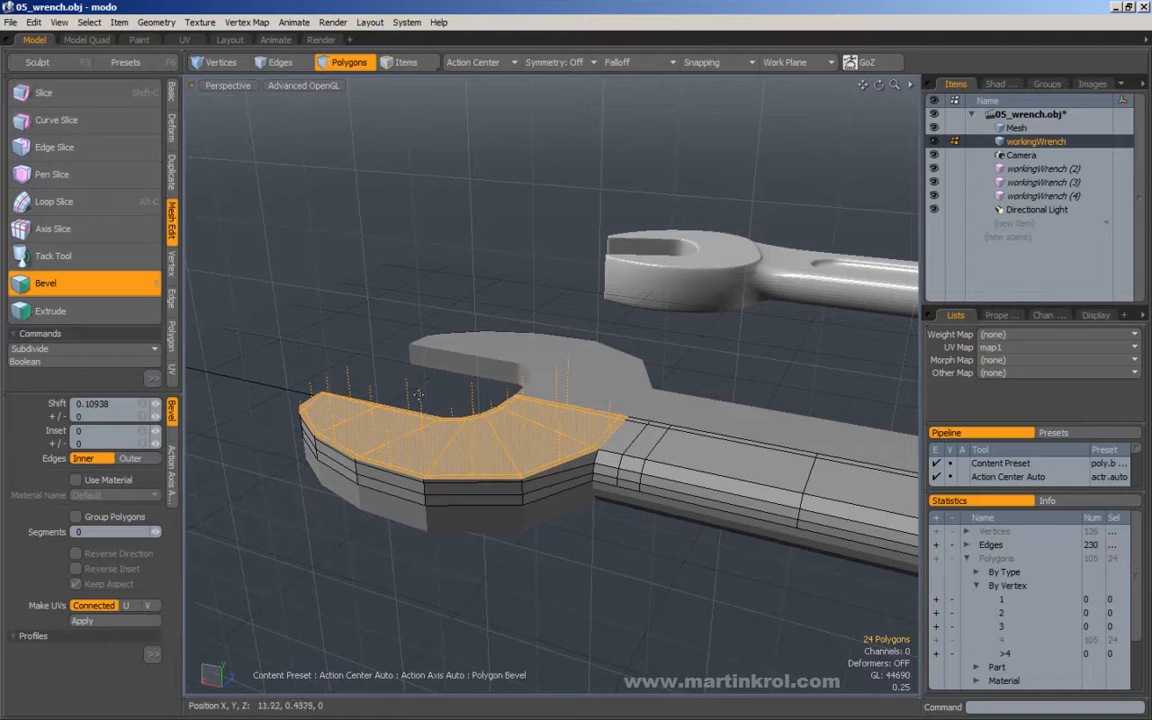
{"action": "left_click", "coordinate": [440, 393]}
{"action": "left_click_drag", "start_coordinate": [437, 364], "coordinate": [436, 352]}
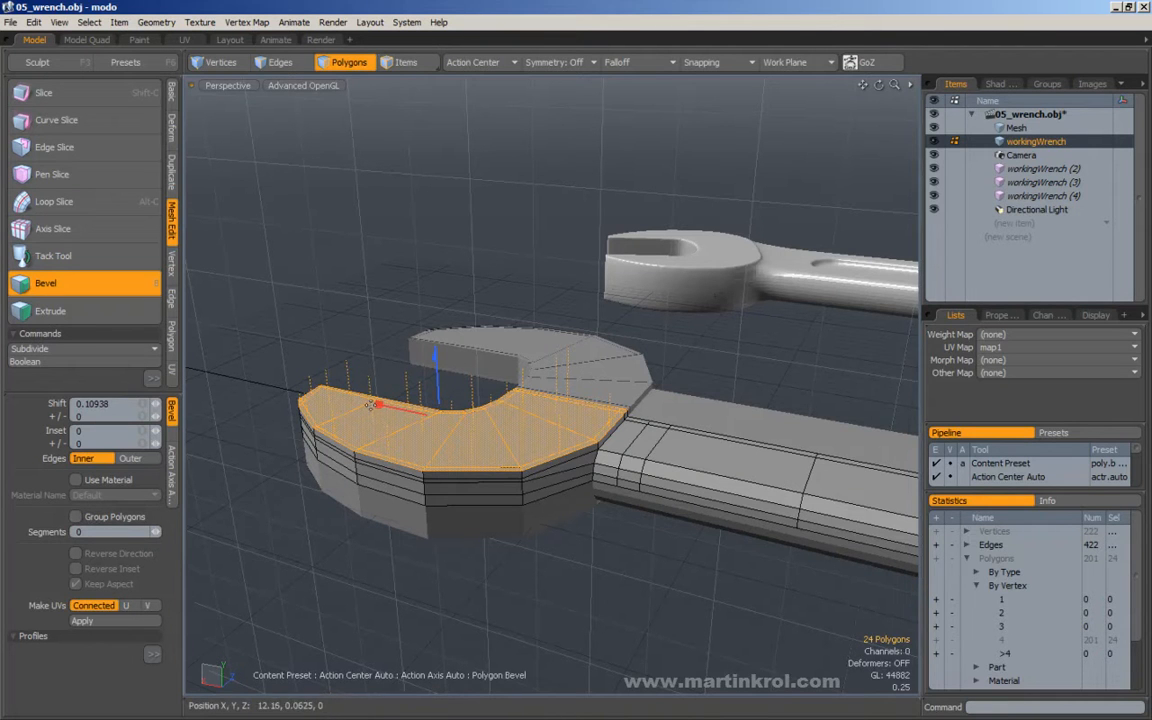
{"action": "left_click_drag", "start_coordinate": [379, 405], "coordinate": [381, 404]}
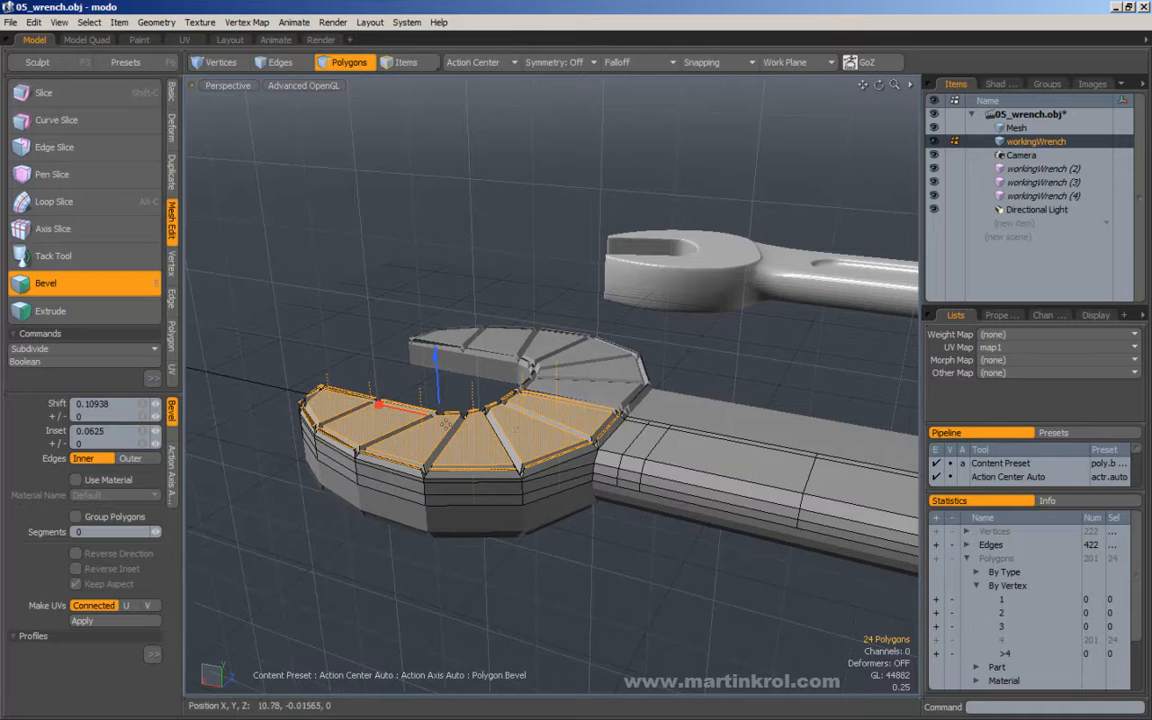
{"action": "left_click", "coordinate": [77, 517]}
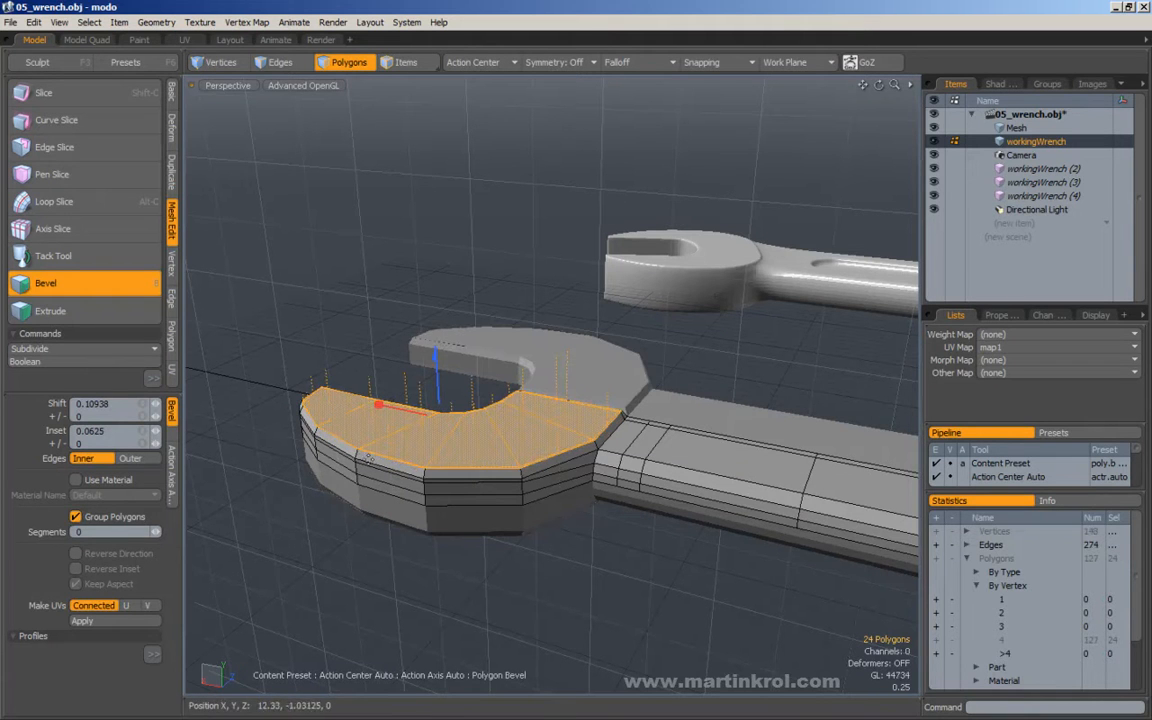
{"action": "left_click_drag", "start_coordinate": [379, 404], "coordinate": [376, 404]}
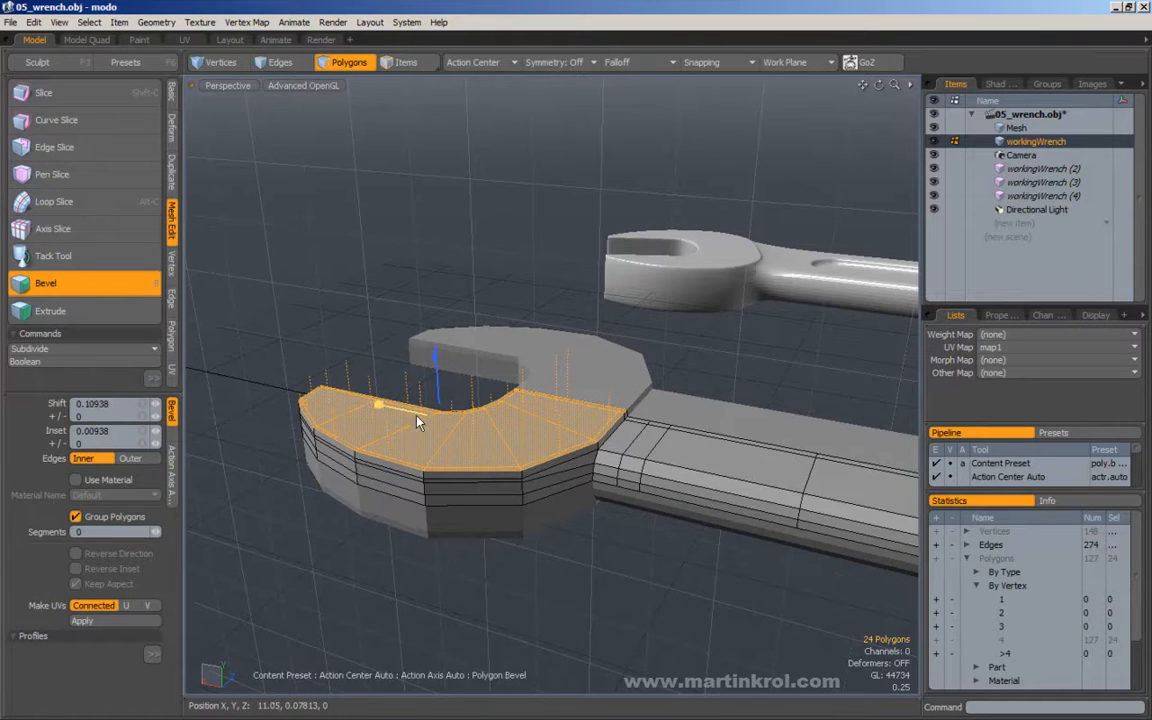
{"action": "key", "text": "space"}
Examine the raised head as a subdivision surface, focusing on its centre seam beside the handle.
{"action": "left_click_drag", "start_coordinate": [360, 330], "coordinate": [405, 412], "text": "alt"}
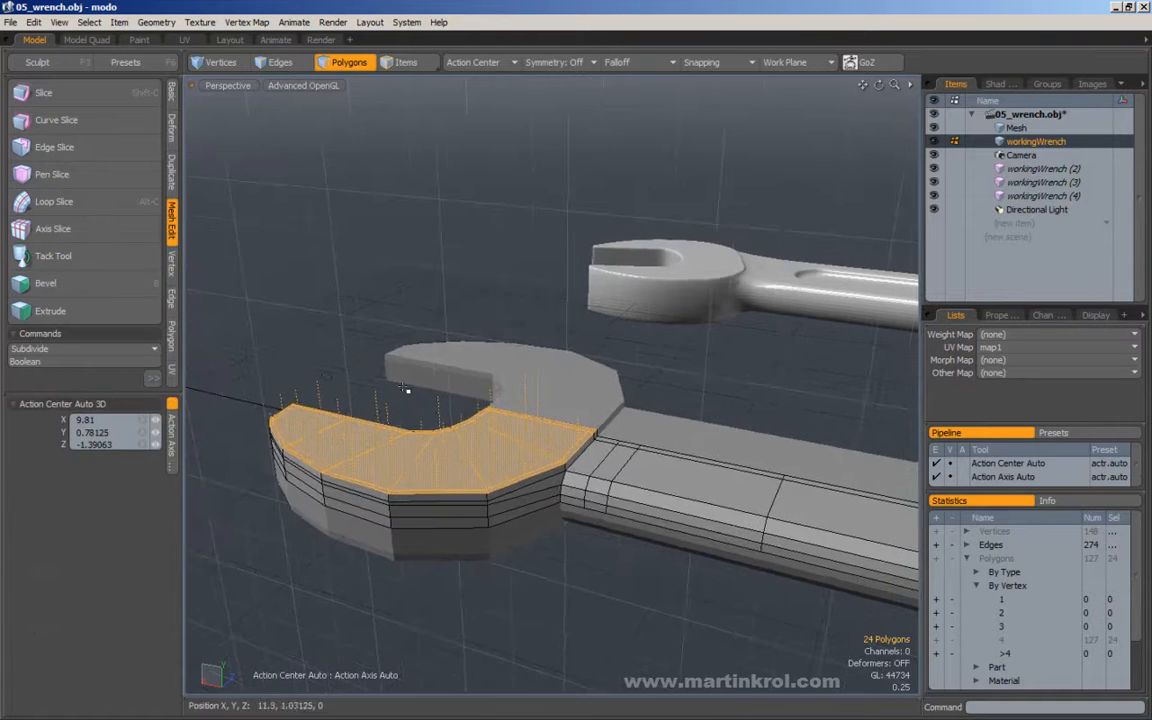
{"action": "right_click_drag", "start_coordinate": [319, 242], "coordinate": [351, 358]}
{"action": "key", "text": "Tab"}
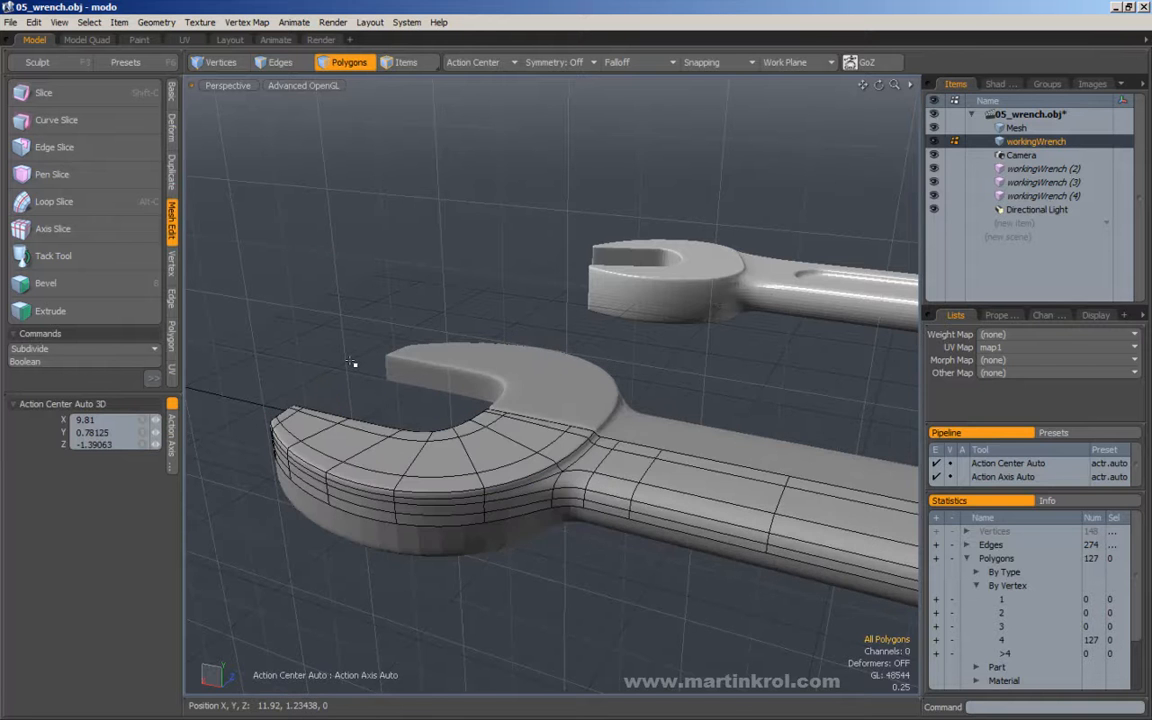
{"action": "left_click_drag", "start_coordinate": [302, 378], "coordinate": [638, 429], "text": "alt"}
{"action": "scroll", "coordinate": [537, 489], "scroll_direction": "up", "scroll_amount": 4}
{"action": "left_click_drag", "start_coordinate": [537, 489], "coordinate": [570, 451], "text": "alt"}
{"action": "scroll", "coordinate": [561, 429], "scroll_direction": "up", "scroll_amount": 2}
Show the unsubdivided mesh and select the three narrow wall polygons along the raised head's centre seam.
{"action": "key", "text": "Tab"}
{"action": "scroll", "coordinate": [612, 450], "scroll_direction": "up", "scroll_amount": 2}
{"action": "left_click", "coordinate": [576, 456], "text": "shift"}
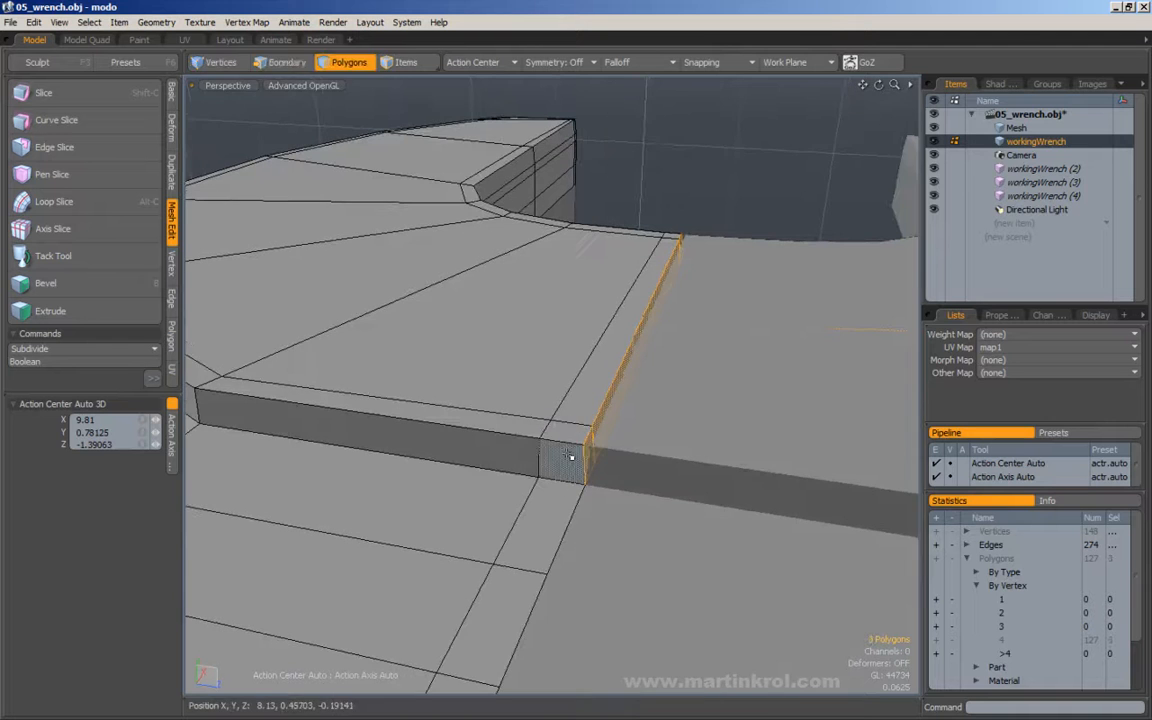
{"action": "left_click_drag", "start_coordinate": [692, 233], "coordinate": [640, 334], "text": "alt"}
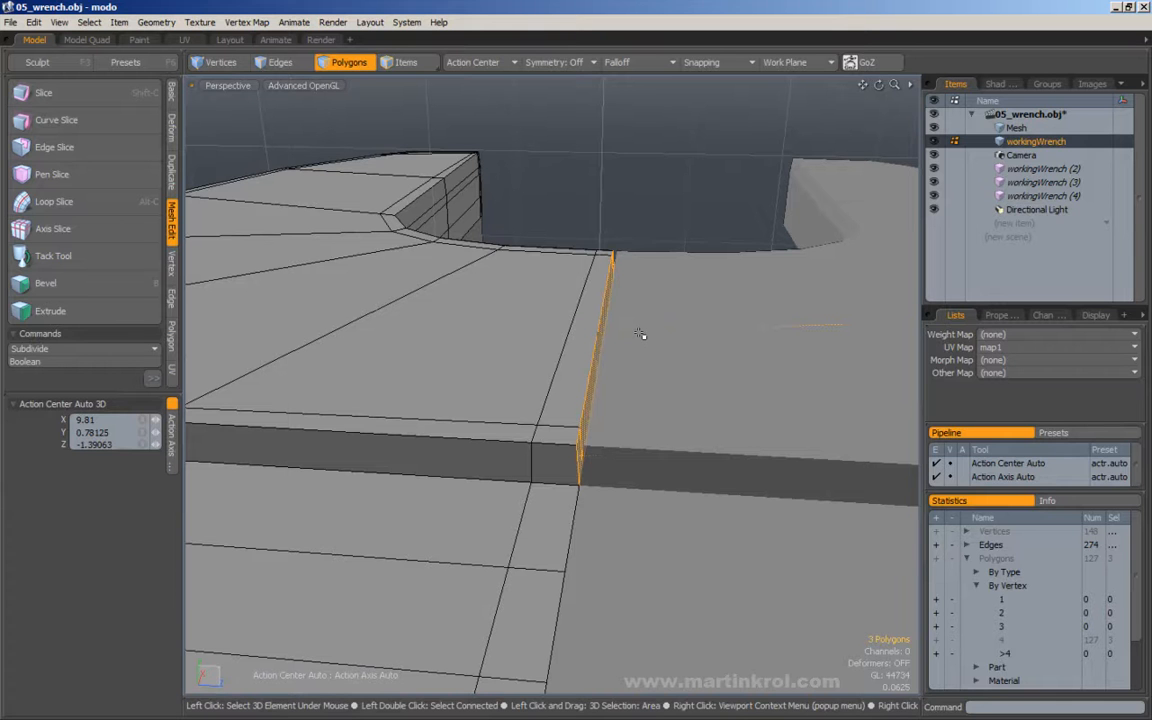
Delete the three selected seam wall polygons, inspect the seam, and undo the deletion.
{"action": "key", "text": "Delete"}
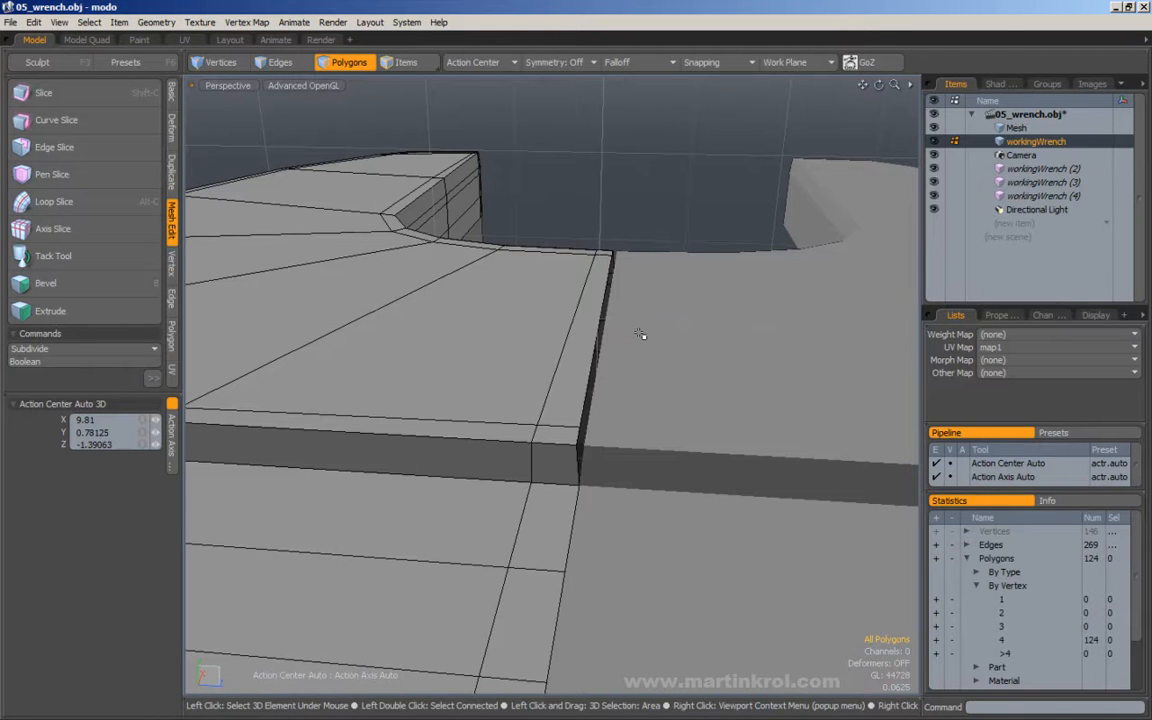
{"action": "left_click_drag", "start_coordinate": [633, 350], "coordinate": [465, 329], "text": "alt"}
{"action": "key", "text": "ctrl+z"}
{"action": "left_click_drag", "start_coordinate": [481, 275], "coordinate": [507, 325], "text": "alt"}
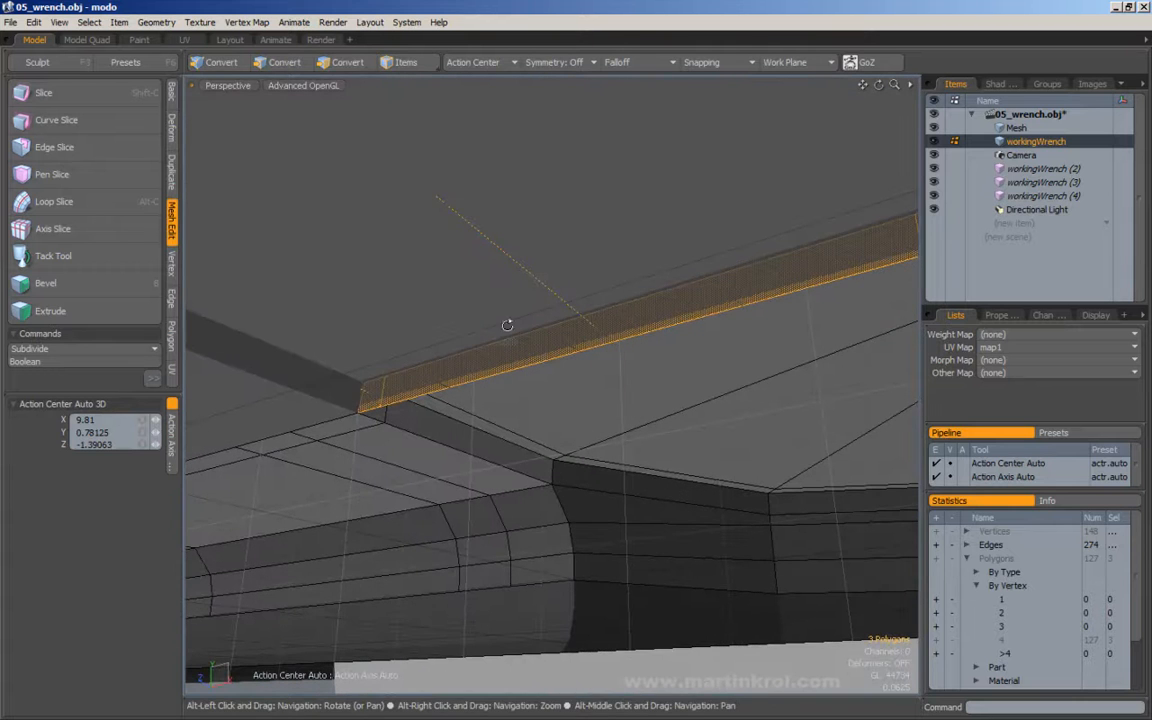
Hide the three workingWrench instances to expose the head's selected centre seam walls.
{"action": "left_click", "coordinate": [934, 169]}
{"action": "left_click", "coordinate": [934, 182]}
{"action": "left_click", "coordinate": [934, 196]}
{"action": "left_click_drag", "start_coordinate": [811, 237], "coordinate": [535, 384], "text": "alt"}
{"action": "key", "text": "3"}
{"action": "left_click", "coordinate": [535, 384]}
{"action": "left_click_drag", "start_coordinate": [693, 283], "coordinate": [690, 318], "text": "alt"}
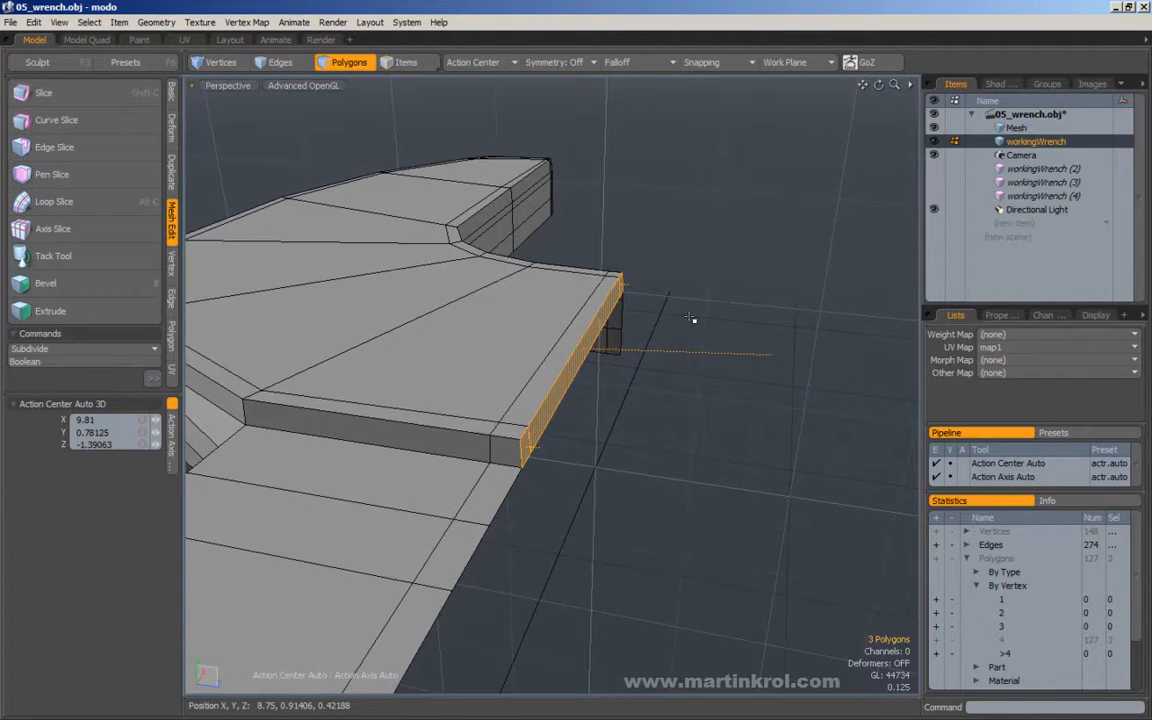
Try deleting the three selected seam wall polygons, undoing each deletion after inspecting the opened seam.
{"action": "key", "text": "Delete"}
{"action": "left_click_drag", "start_coordinate": [689, 314], "coordinate": [613, 333], "text": "alt"}
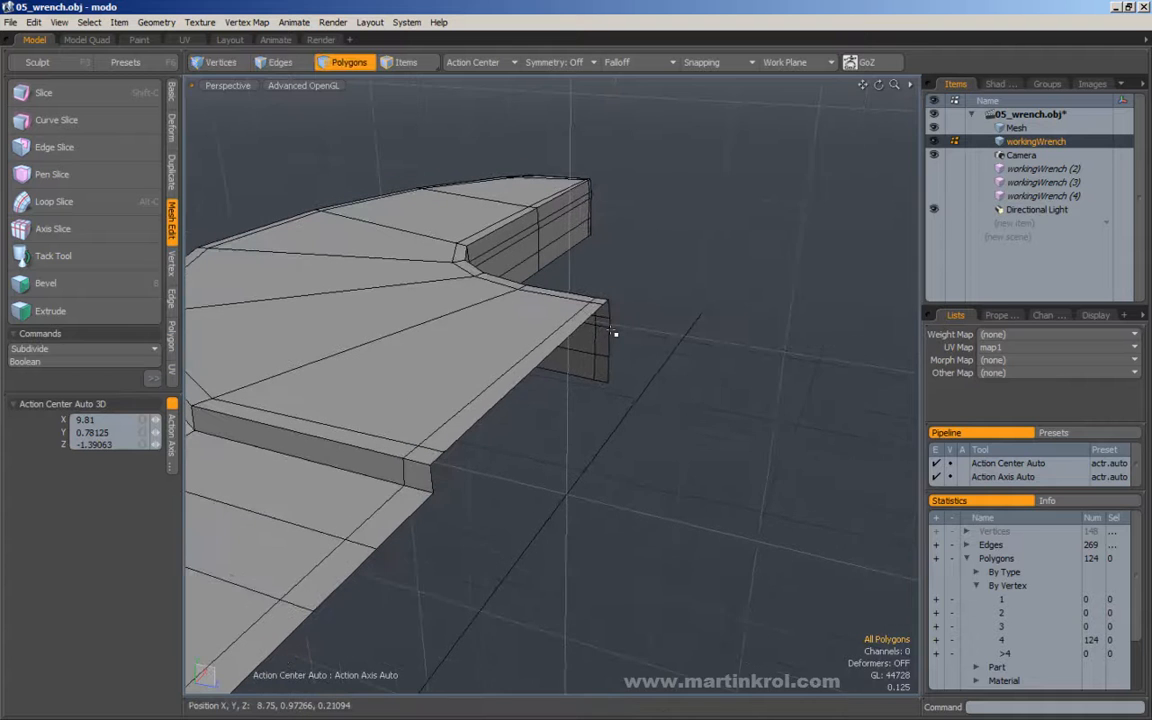
{"action": "key", "text": "ctrl+z"}
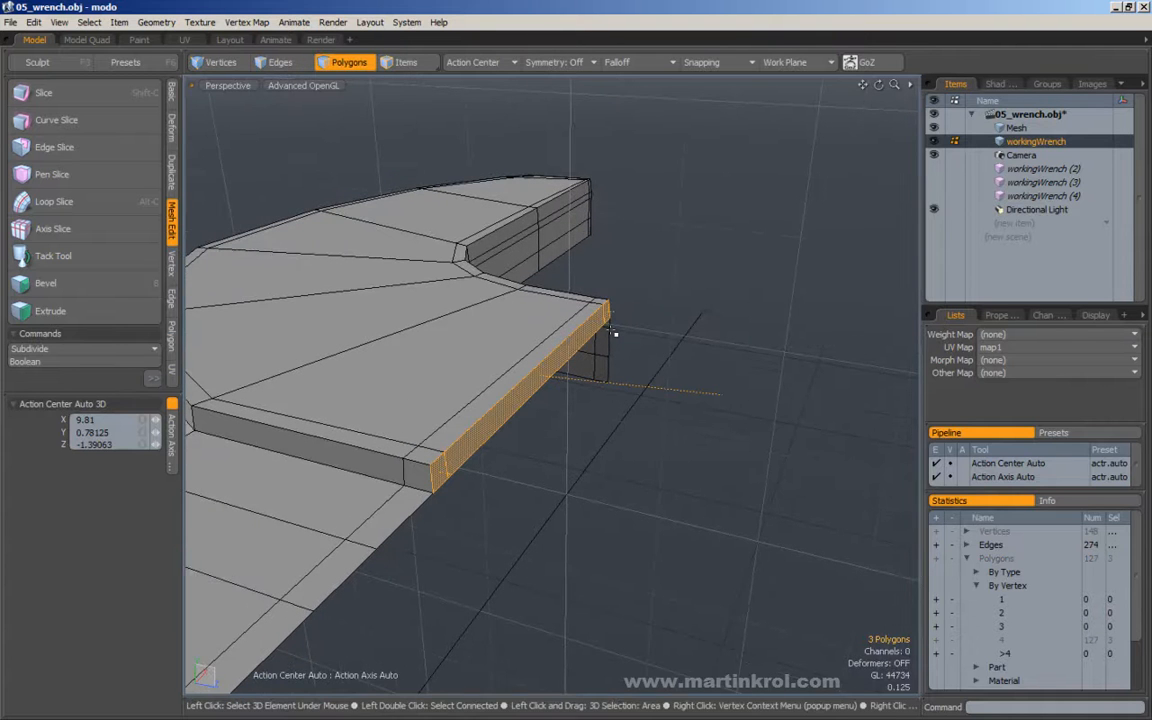
{"action": "key", "text": "Delete"}
{"action": "left_click_drag", "start_coordinate": [613, 333], "coordinate": [658, 327], "text": "alt"}
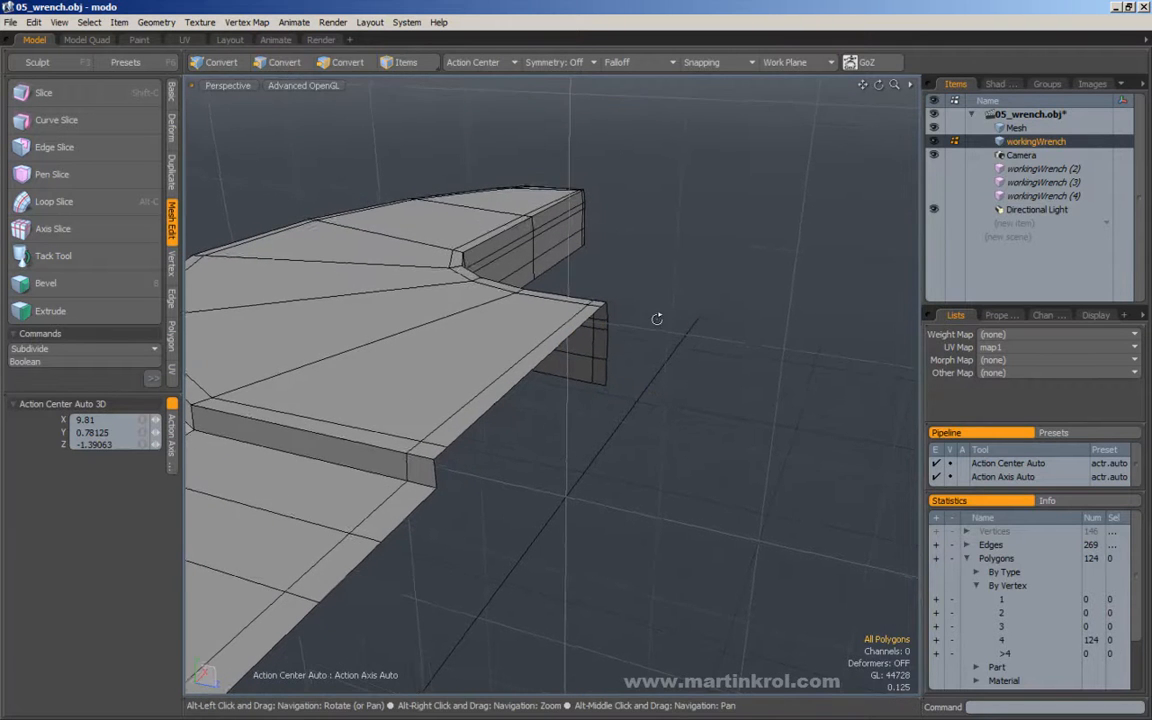
{"action": "key", "text": "ctrl+z"}
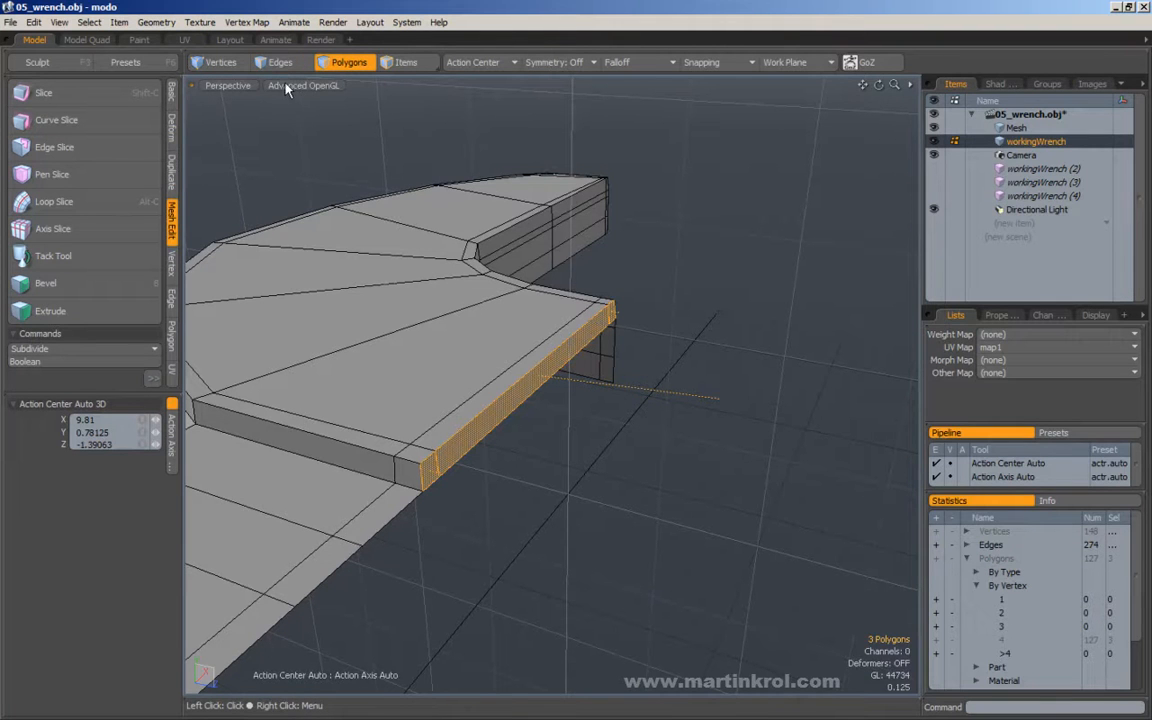
Turn on Show Vertices for the perspective viewport.
{"action": "left_click", "coordinate": [311, 87]}
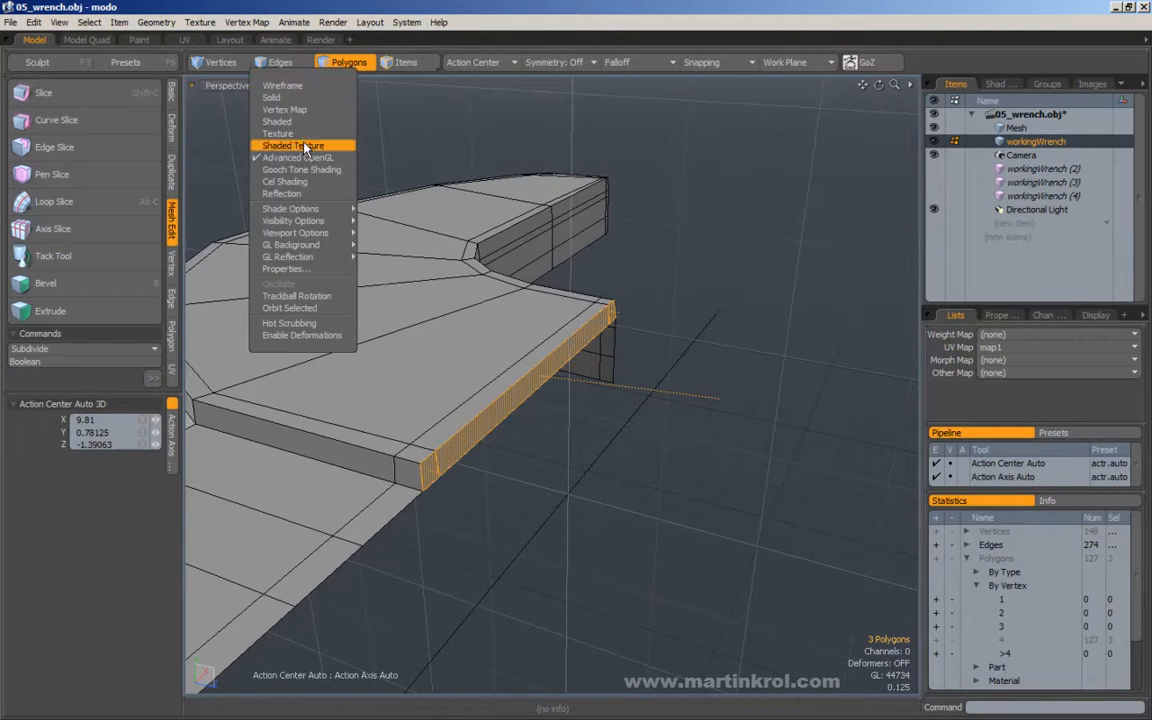
{"action": "mouse_move", "coordinate": [295, 208]}
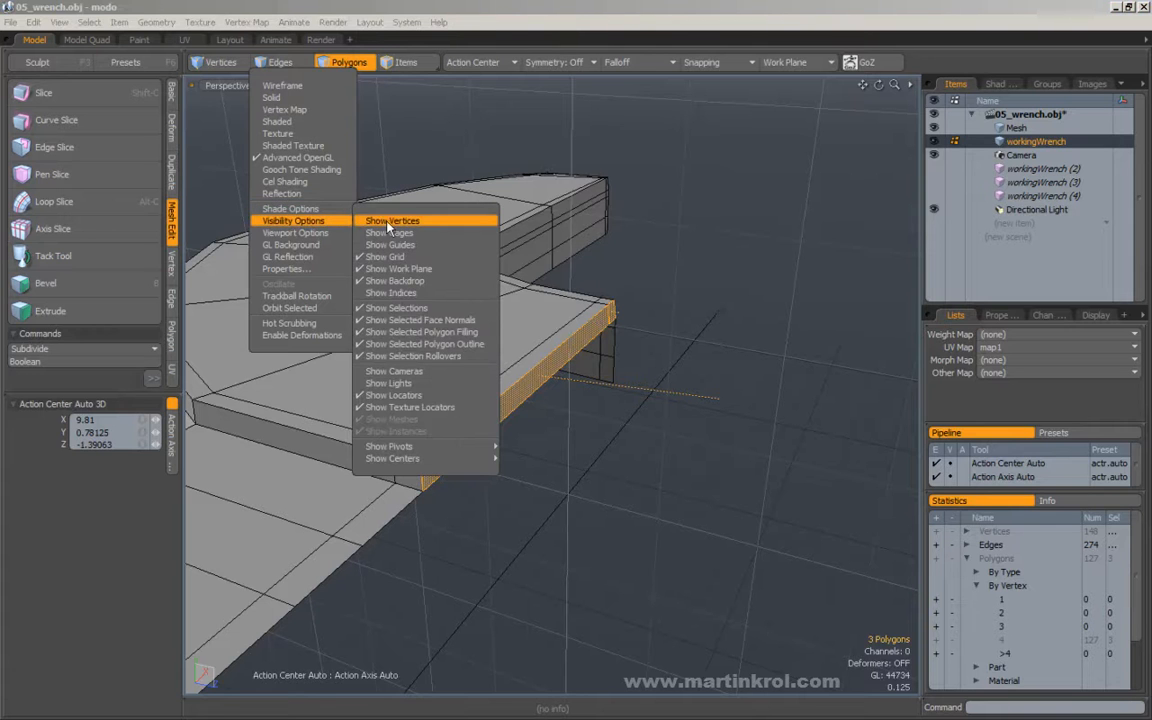
{"action": "left_click", "coordinate": [390, 224]}
{"action": "left_click_drag", "start_coordinate": [722, 243], "coordinate": [750, 352], "text": "alt"}
{"action": "left_click", "coordinate": [707, 257]}
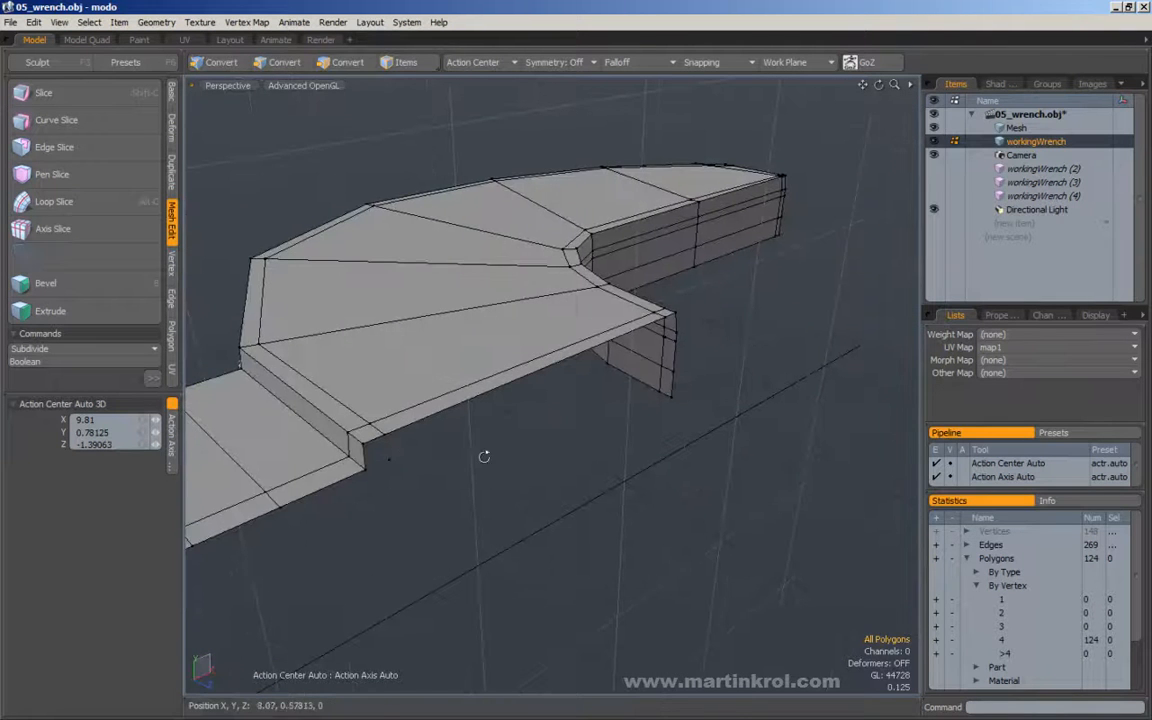
Check the opened seam for stray vertices and undo the deletion of the wall polygons.
{"action": "left_click_drag", "start_coordinate": [406, 460], "coordinate": [381, 458], "text": "alt"}
{"action": "left_click_drag", "start_coordinate": [663, 437], "coordinate": [598, 447], "text": "alt"}
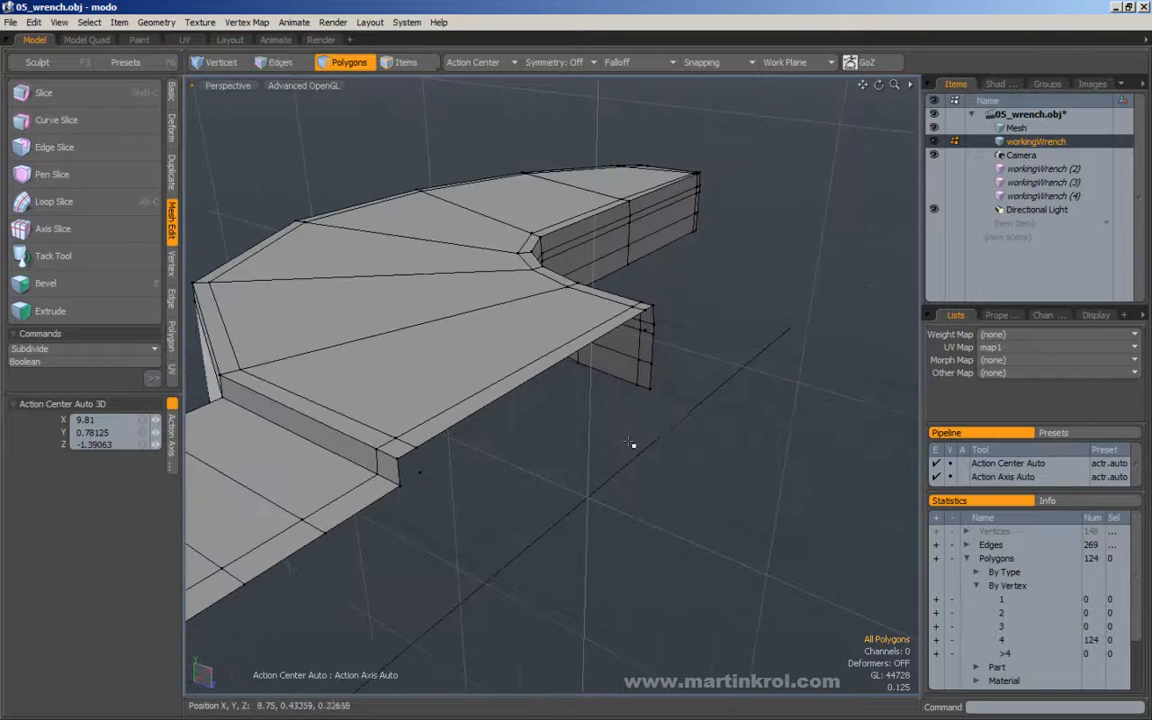
{"action": "key", "text": "ctrl+z"}
Delete the three selected narrow wall polygons along the raised head's centre seam.
{"action": "left_click_drag", "start_coordinate": [711, 385], "coordinate": [419, 364], "text": "alt"}
{"action": "key", "text": "Delete"}
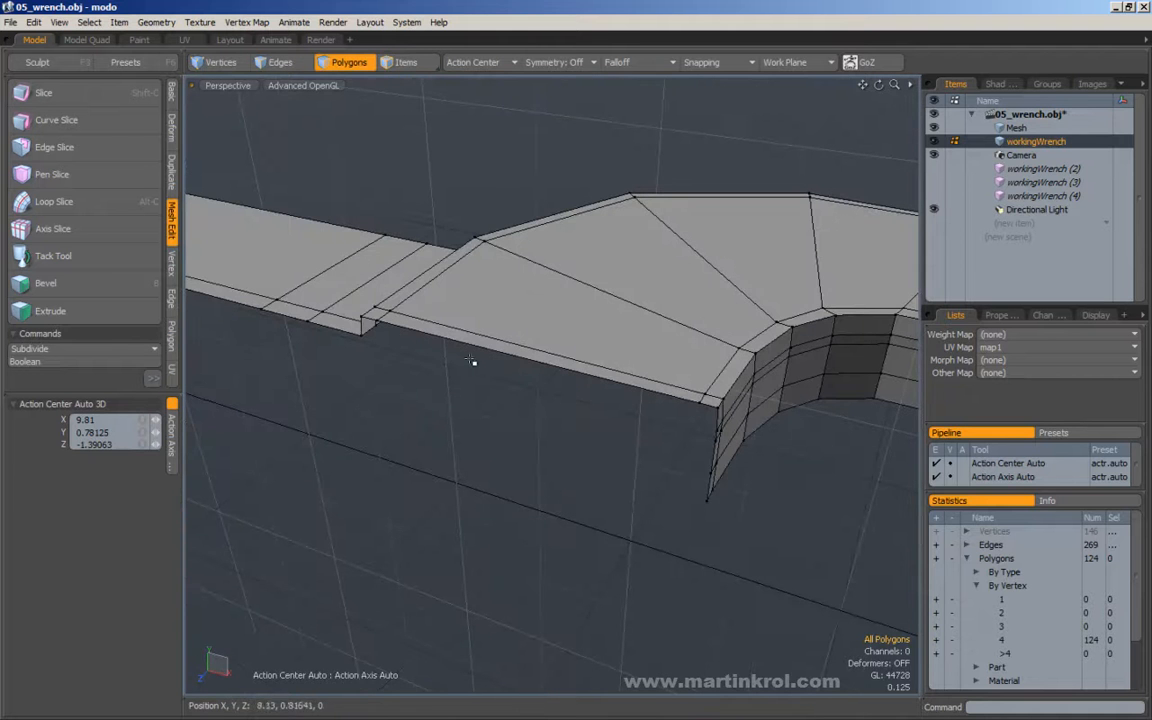
{"action": "left_click_drag", "start_coordinate": [689, 424], "coordinate": [680, 364], "text": "alt"}
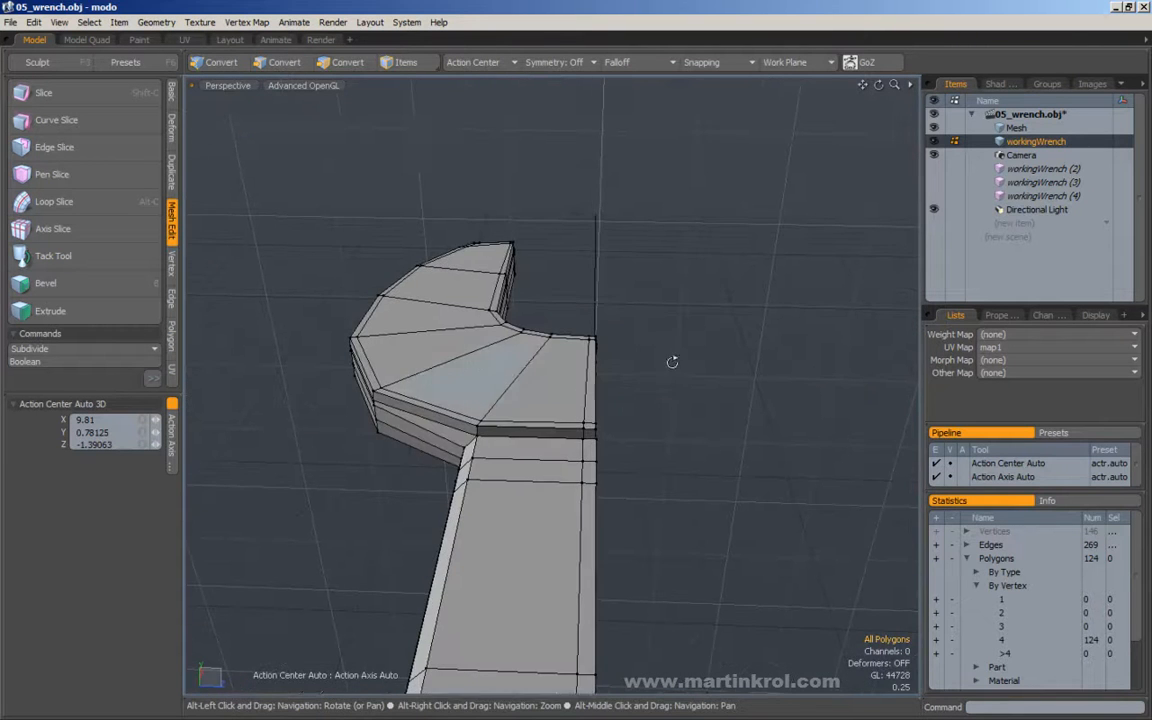
Select the open border edges running along the head's centre seam, including the step at the handle and the jaw wall.
{"action": "left_click", "coordinate": [278, 62]}
{"action": "left_click_drag", "start_coordinate": [590, 300], "coordinate": [563, 314], "text": "alt"}
{"action": "double_click", "coordinate": [565, 340]}
{"action": "left_click_drag", "start_coordinate": [632, 504], "coordinate": [556, 363], "text": "alt"}
{"action": "middle_click_drag", "start_coordinate": [558, 363], "coordinate": [546, 396], "text": "alt"}
{"action": "right_click_drag", "start_coordinate": [546, 396], "coordinate": [584, 381], "text": "alt"}
{"action": "mouse_move", "coordinate": [584, 381]}
{"action": "left_mouse_down", "text": "alt"}
{"action": "mouse_move", "coordinate": [563, 394]}
{"action": "mouse_move", "coordinate": [573, 401]}
{"action": "left_mouse_up", "text": "alt"}
{"action": "right_click_drag", "start_coordinate": [573, 401], "coordinate": [598, 396], "text": "alt"}
{"action": "left_click_drag", "start_coordinate": [598, 396], "coordinate": [561, 360], "text": "alt"}
Set up scaling of the selected seam edges with the action center at Origin, and show the seam from the Left view.
{"action": "key", "text": "y"}
{"action": "left_click", "coordinate": [472, 62]}
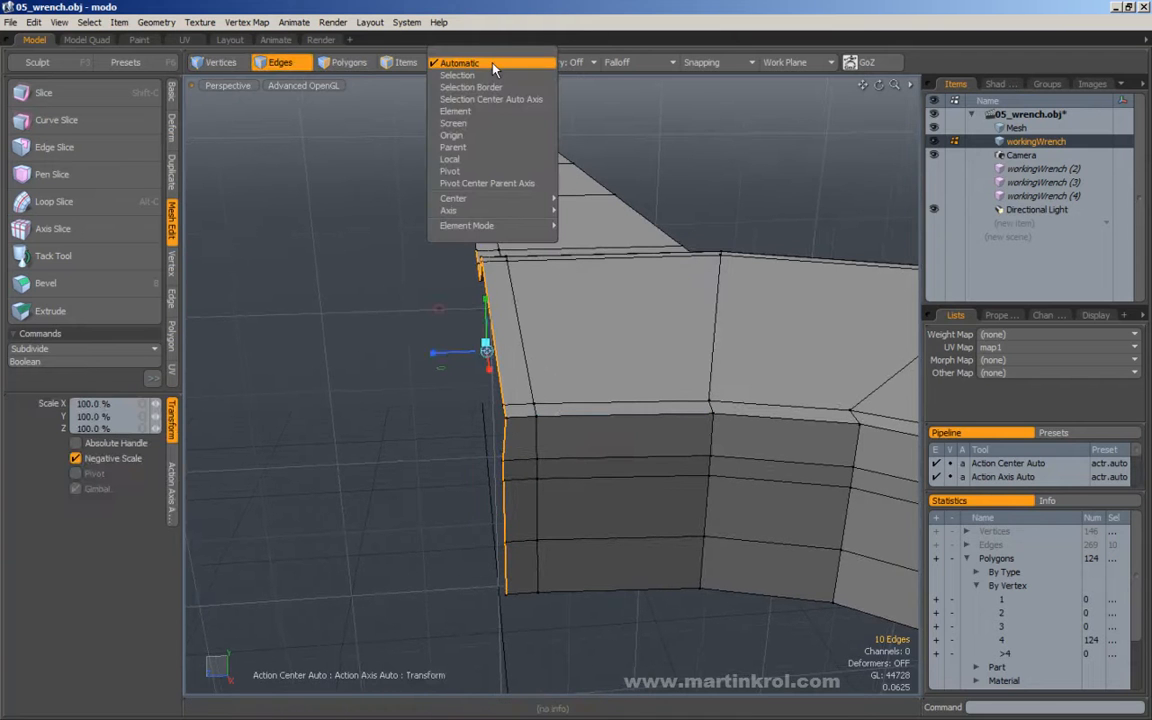
{"action": "left_click", "coordinate": [461, 136]}
{"action": "left_click_drag", "start_coordinate": [460, 260], "coordinate": [418, 248], "text": "alt"}
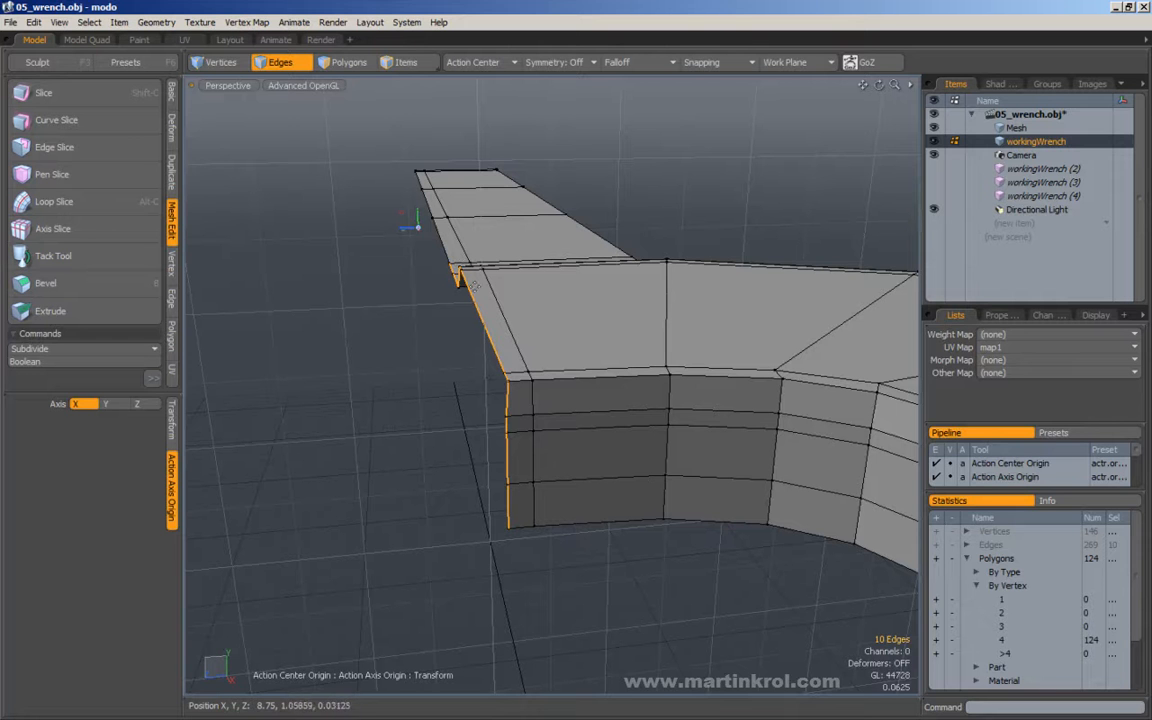
{"action": "left_click_drag", "start_coordinate": [460, 268], "coordinate": [476, 360], "text": "alt"}
{"action": "key", "text": "KP_2"}
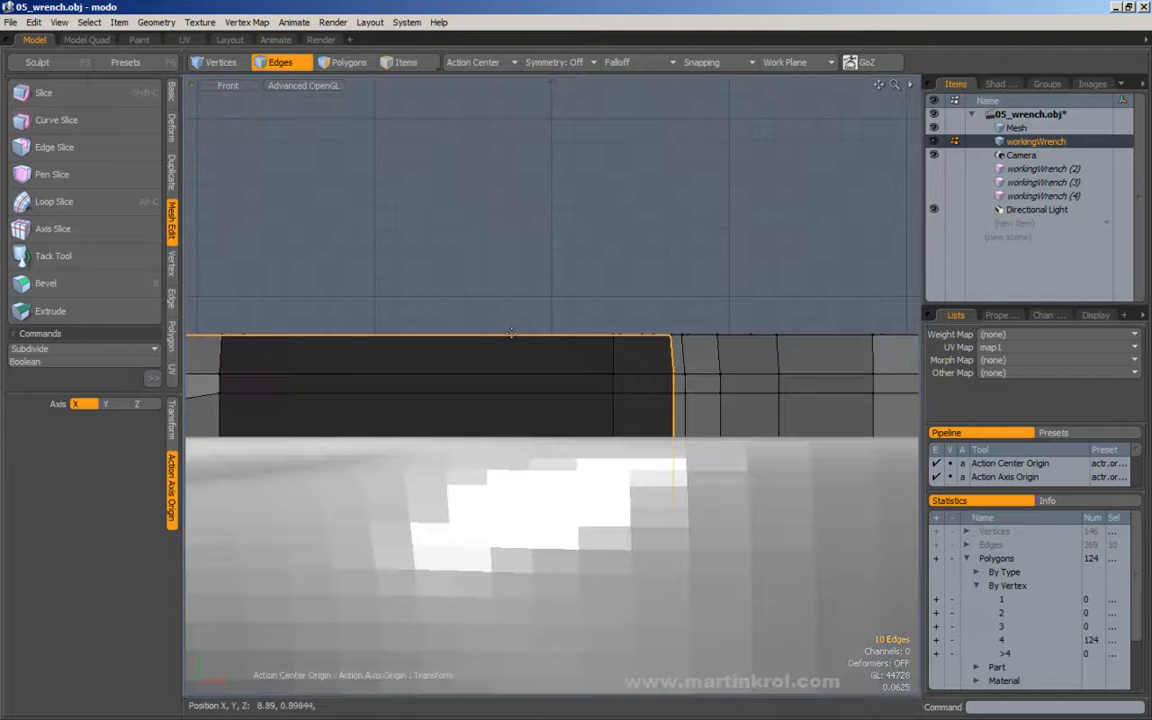
{"action": "key", "text": "KP_3"}
{"action": "right_click_drag", "start_coordinate": [562, 324], "coordinate": [634, 335], "text": "alt"}
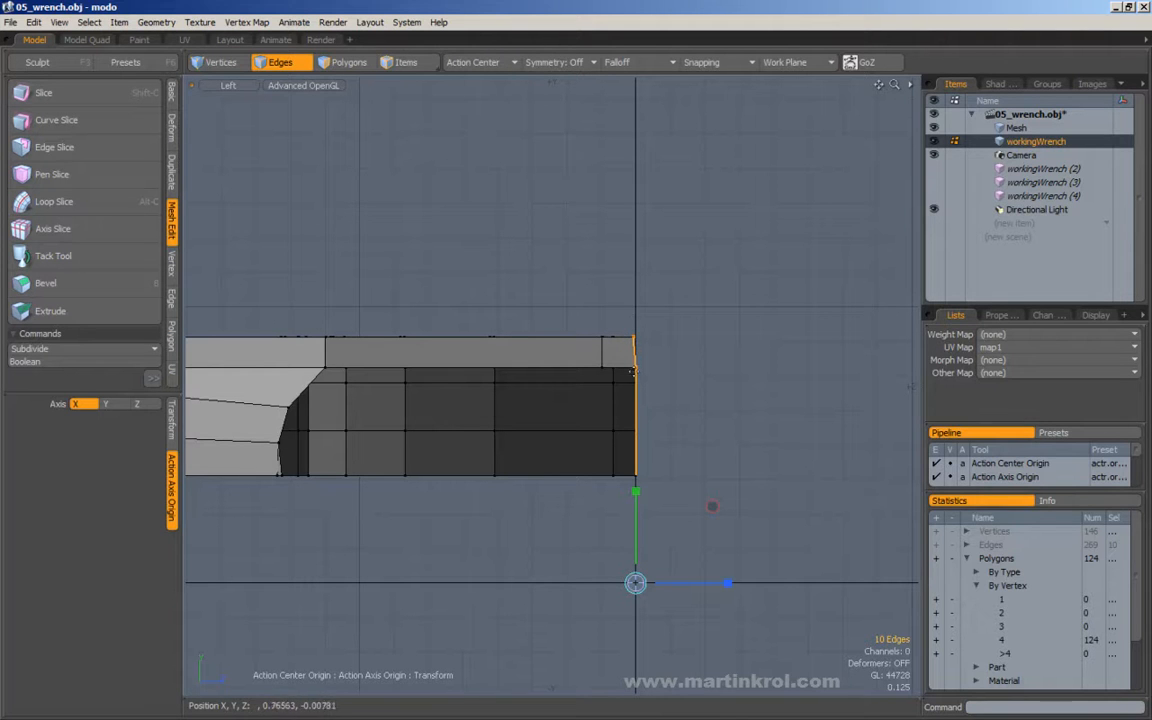
{"action": "left_click", "coordinate": [174, 422]}
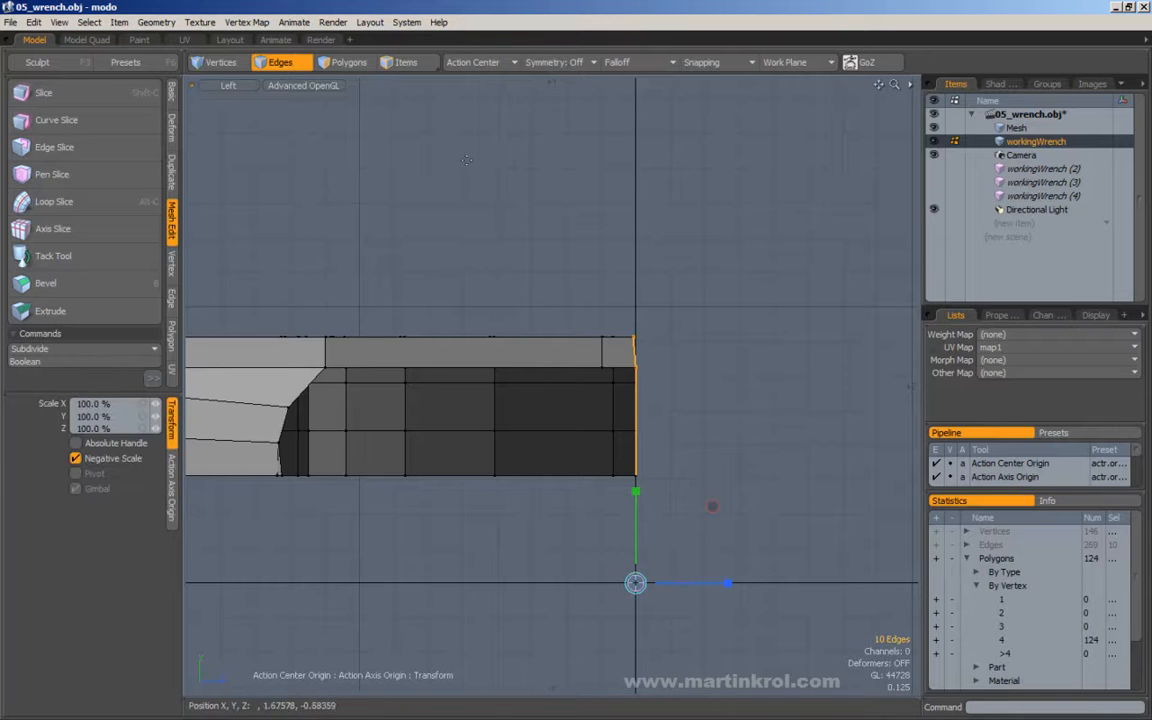
Flatten the selected seam edges onto the centre plane with a Z scale of 0%, and drop the tool and selection.
{"action": "left_click", "coordinate": [472, 62]}
{"action": "left_click", "coordinate": [505, 26]}
{"action": "left_click", "coordinate": [473, 65]}
{"action": "left_click", "coordinate": [537, 20]}
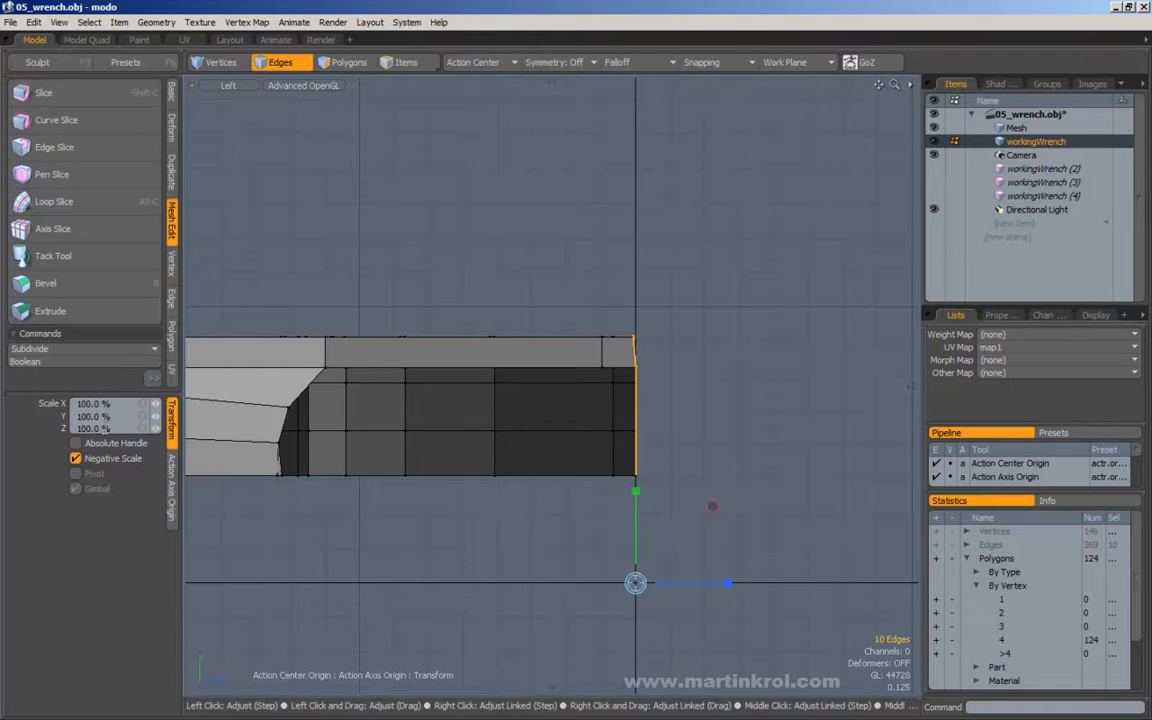
{"action": "left_click", "coordinate": [94, 428]}
{"action": "type", "text": "0"}
{"action": "key", "text": "Return"}
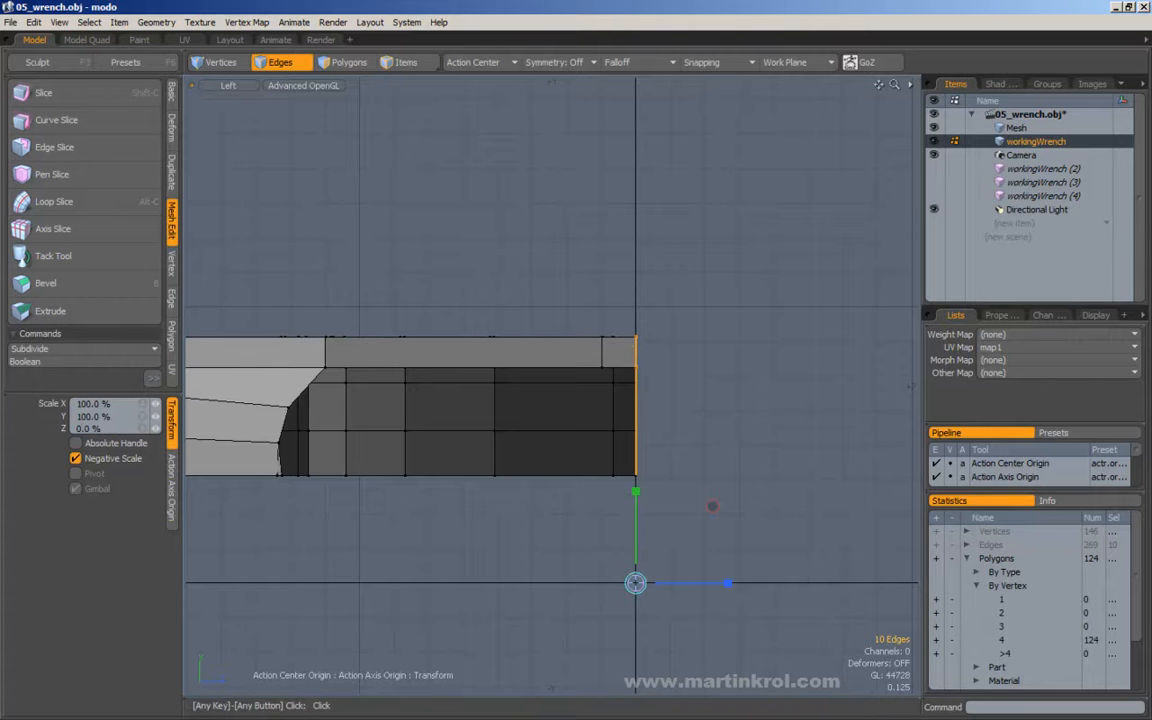
{"action": "key", "text": "q"}
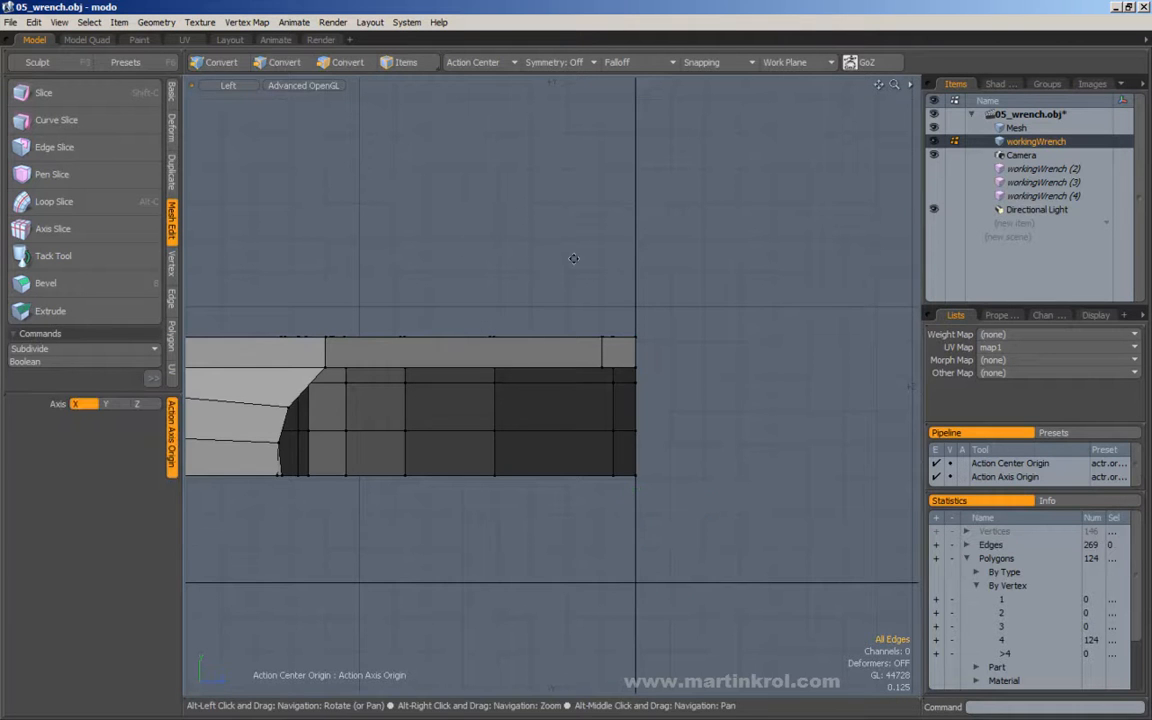
Return to the Perspective view and unhide the three workingWrench instances.
{"action": "scroll", "coordinate": [568, 260], "scroll_direction": "down", "scroll_amount": 4}
{"action": "left_click", "coordinate": [228, 85]}
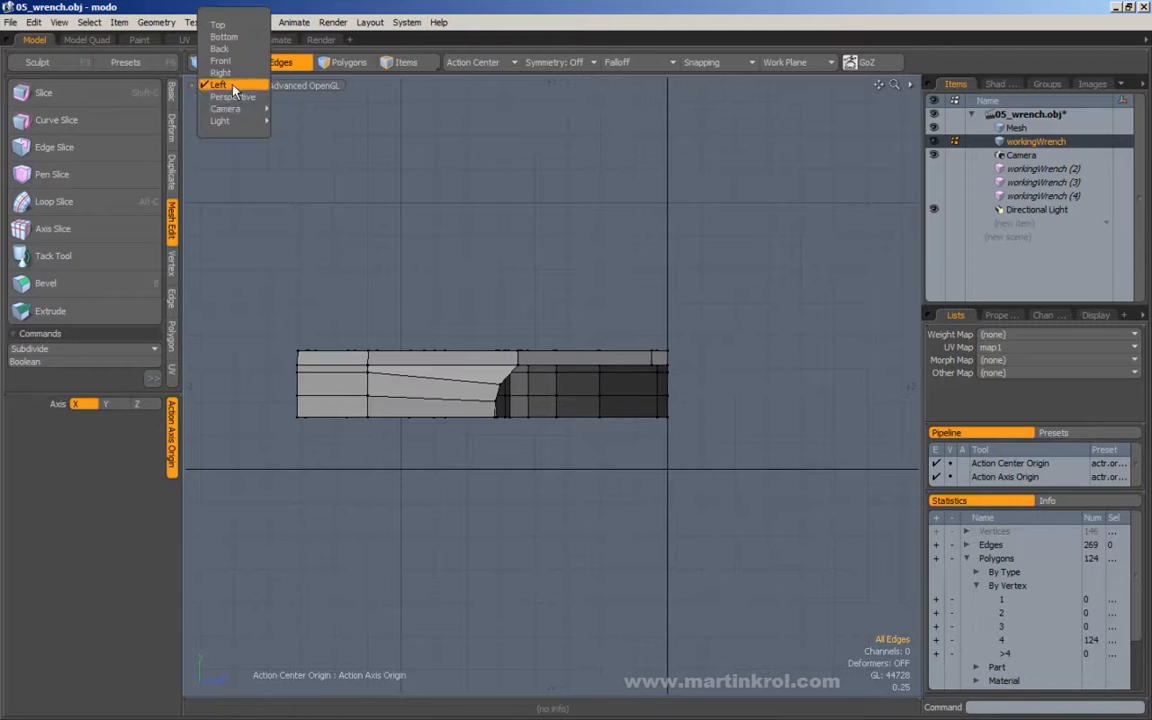
{"action": "left_click", "coordinate": [234, 97]}
{"action": "left_click_drag", "start_coordinate": [567, 266], "coordinate": [532, 370], "text": "alt"}
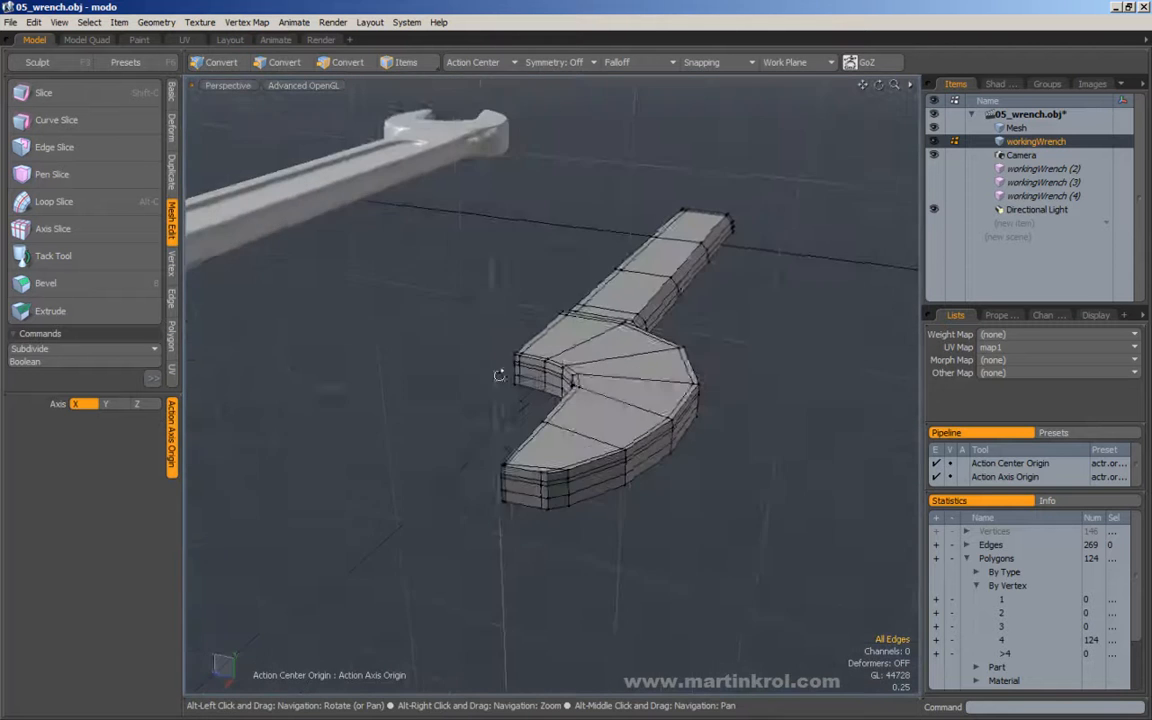
{"action": "scroll", "coordinate": [532, 370], "scroll_direction": "up", "scroll_amount": 3}
{"action": "left_click_drag", "start_coordinate": [500, 273], "coordinate": [590, 322], "text": "alt"}
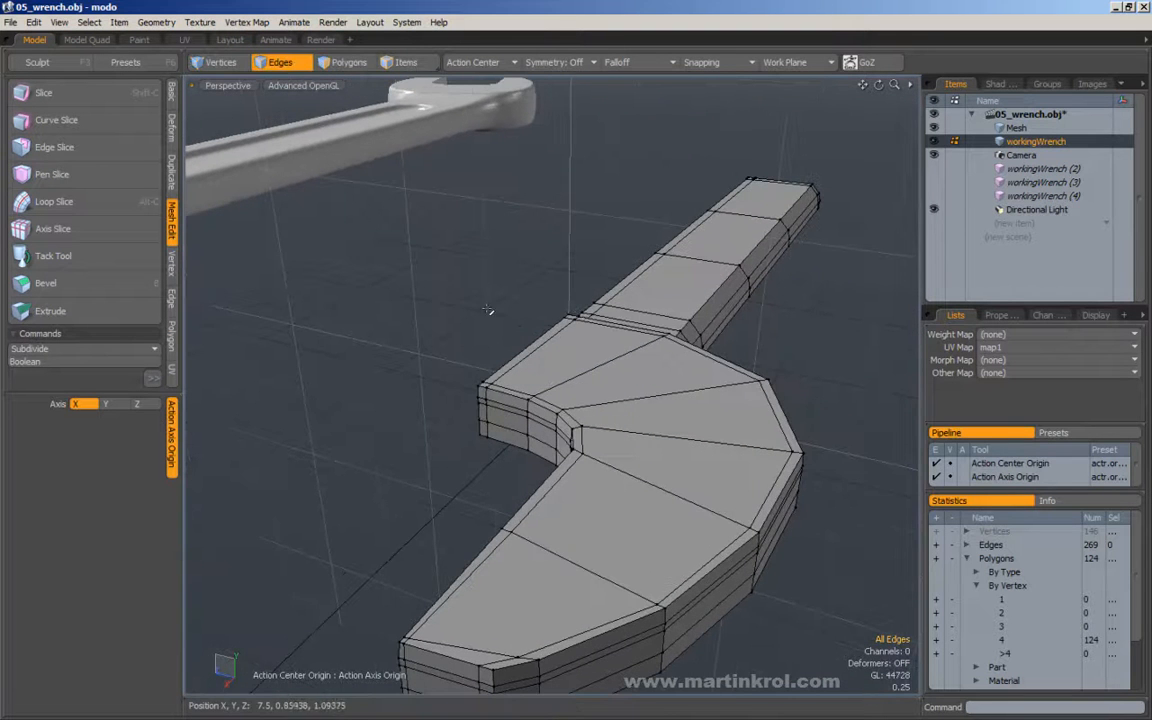
{"action": "left_click_drag", "start_coordinate": [468, 334], "coordinate": [450, 346], "text": "alt"}
{"action": "left_click", "coordinate": [935, 168]}
{"action": "left_click", "coordinate": [935, 182]}
{"action": "left_click", "coordinate": [935, 196]}
Compare the subdivided working wrench with the reference wrench, and return the working mesh to its unsubdivided display.
{"action": "right_click_drag", "start_coordinate": [606, 221], "coordinate": [575, 223], "text": "alt"}
{"action": "left_click_drag", "start_coordinate": [575, 223], "coordinate": [576, 411], "text": "alt"}
{"action": "key", "text": "KP_8"}
{"action": "right_click_drag", "start_coordinate": [576, 411], "coordinate": [617, 429], "text": "alt"}
{"action": "left_click_drag", "start_coordinate": [617, 429], "coordinate": [459, 203], "text": "alt"}
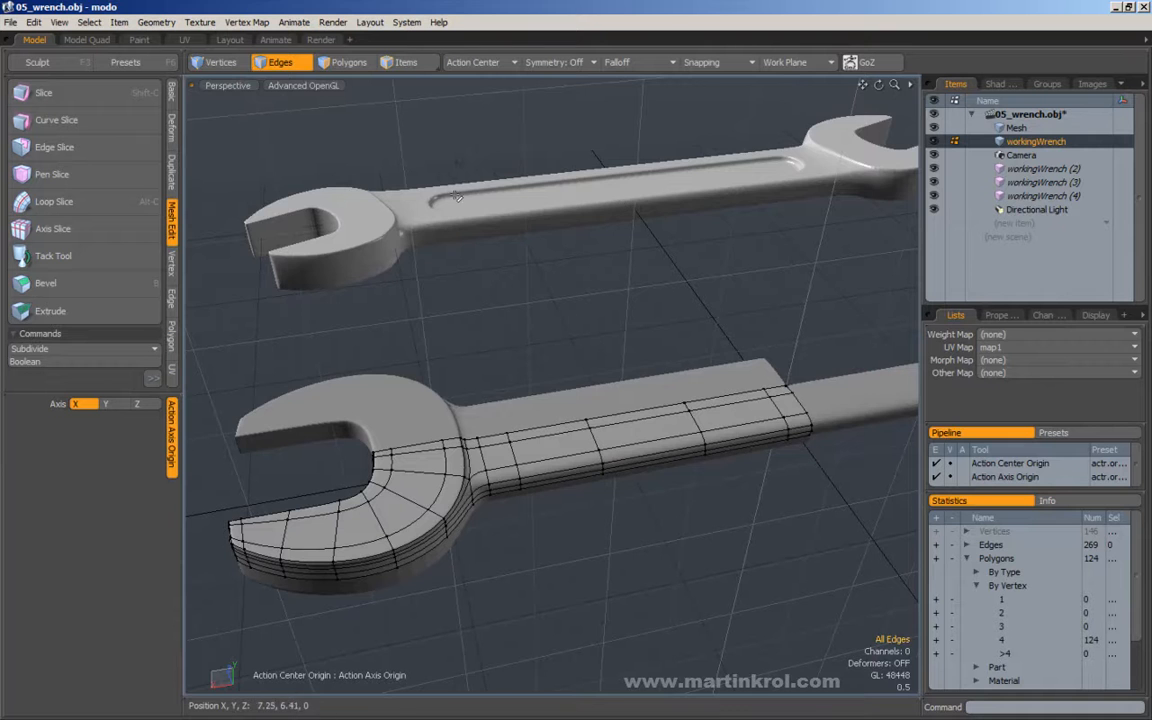
{"action": "left_click_drag", "start_coordinate": [466, 200], "coordinate": [567, 353], "text": "alt"}
{"action": "key", "text": "Tab"}
{"action": "left_click_drag", "start_coordinate": [589, 267], "coordinate": [584, 312], "text": "alt"}
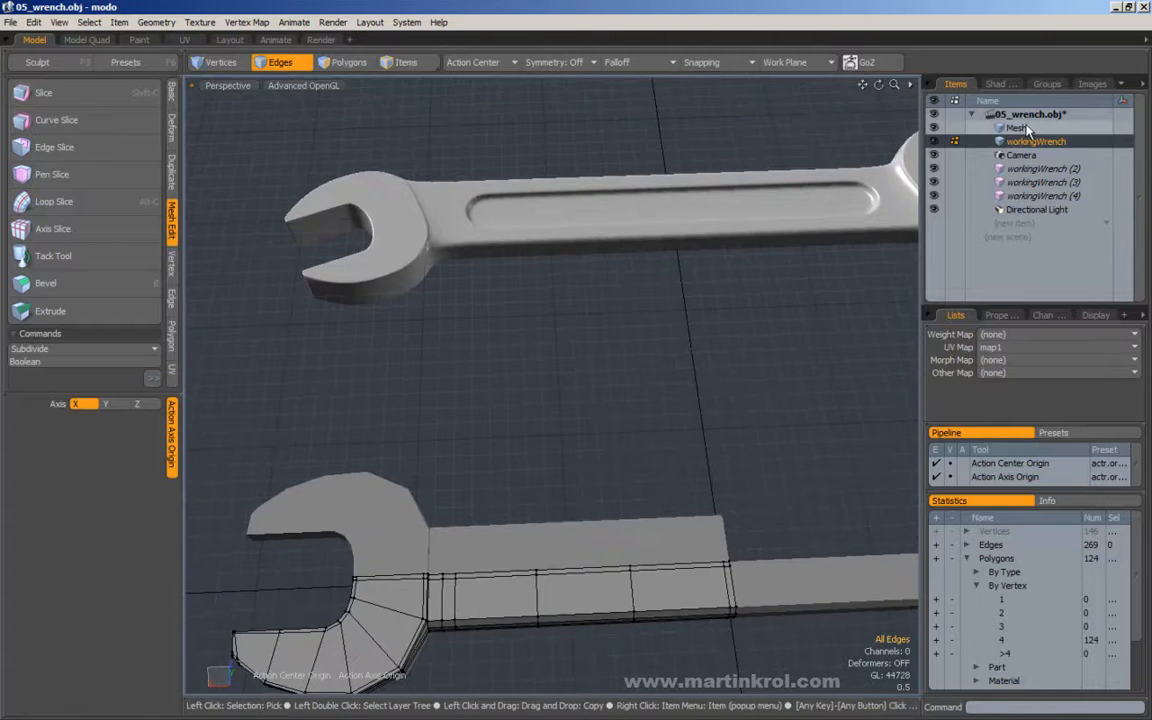
Make the reference Mesh item active and examine its topology around the handle recess and head transition.
{"action": "left_click", "coordinate": [1022, 128]}
{"action": "middle_click_drag", "start_coordinate": [642, 224], "coordinate": [673, 312], "text": "alt"}
{"action": "scroll", "coordinate": [609, 267], "scroll_direction": "up", "scroll_amount": 4}
{"action": "left_click_drag", "start_coordinate": [550, 260], "coordinate": [480, 370], "text": "alt"}
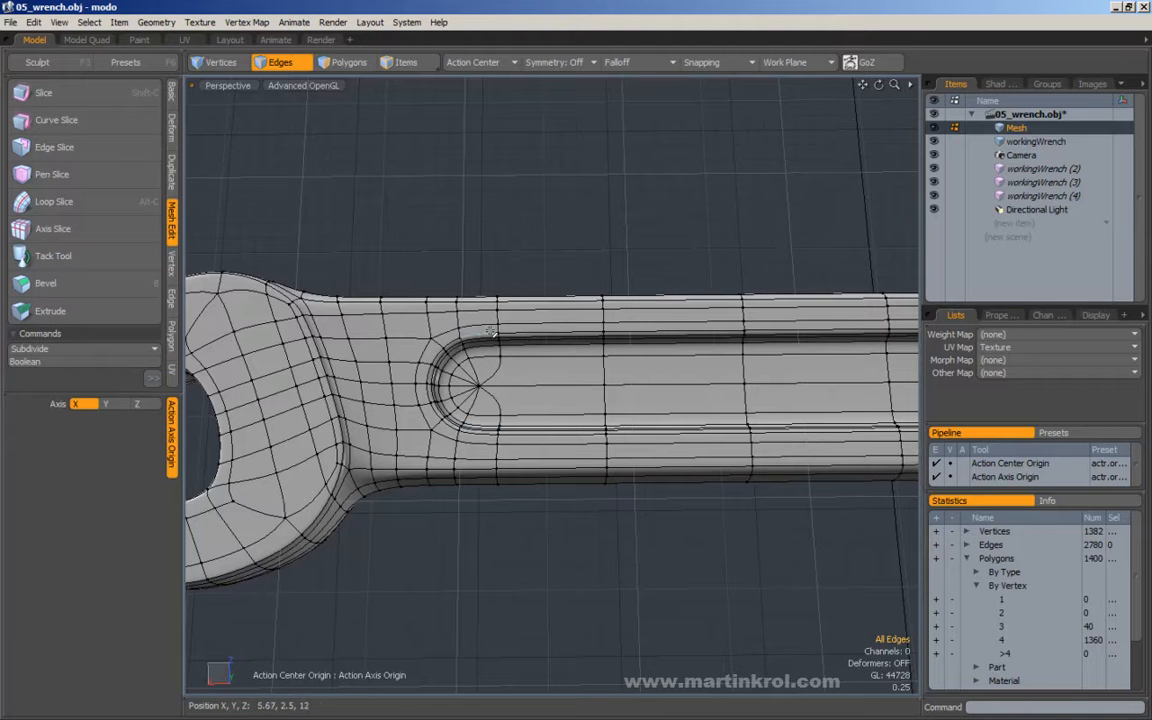
{"action": "scroll", "coordinate": [500, 335], "scroll_direction": "down", "scroll_amount": 6}
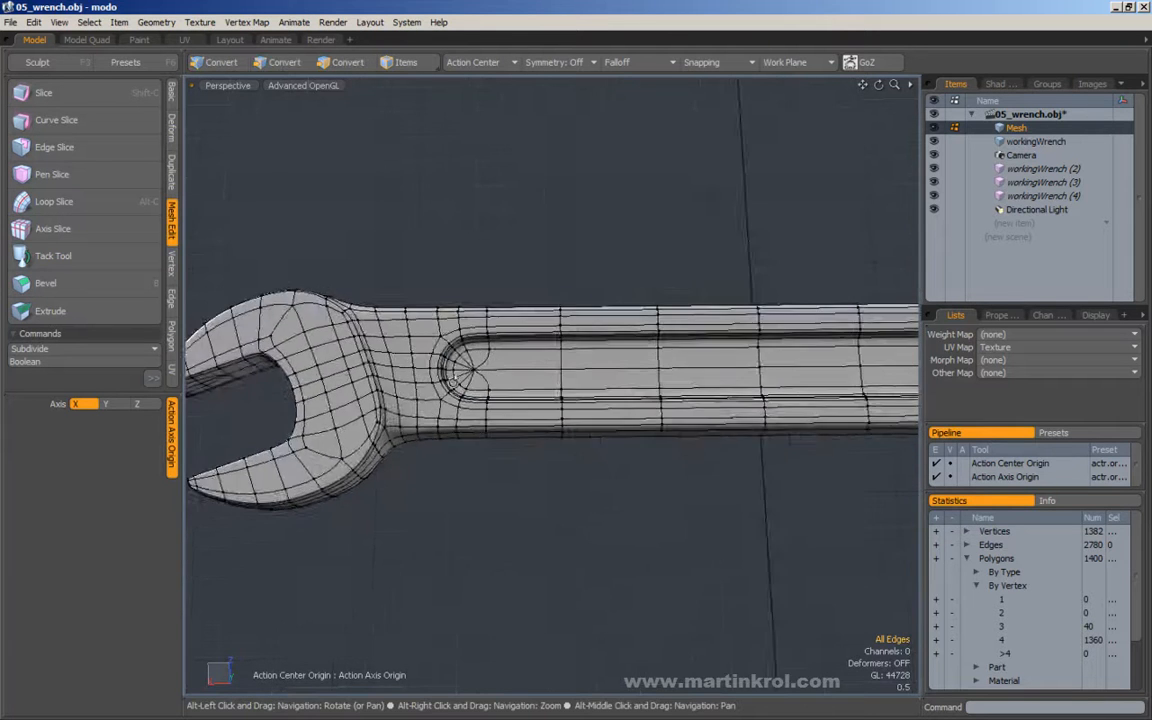
{"action": "middle_click_drag", "start_coordinate": [496, 512], "coordinate": [548, 387], "text": "alt"}
{"action": "left_click_drag", "start_coordinate": [548, 387], "coordinate": [500, 207], "text": "alt"}
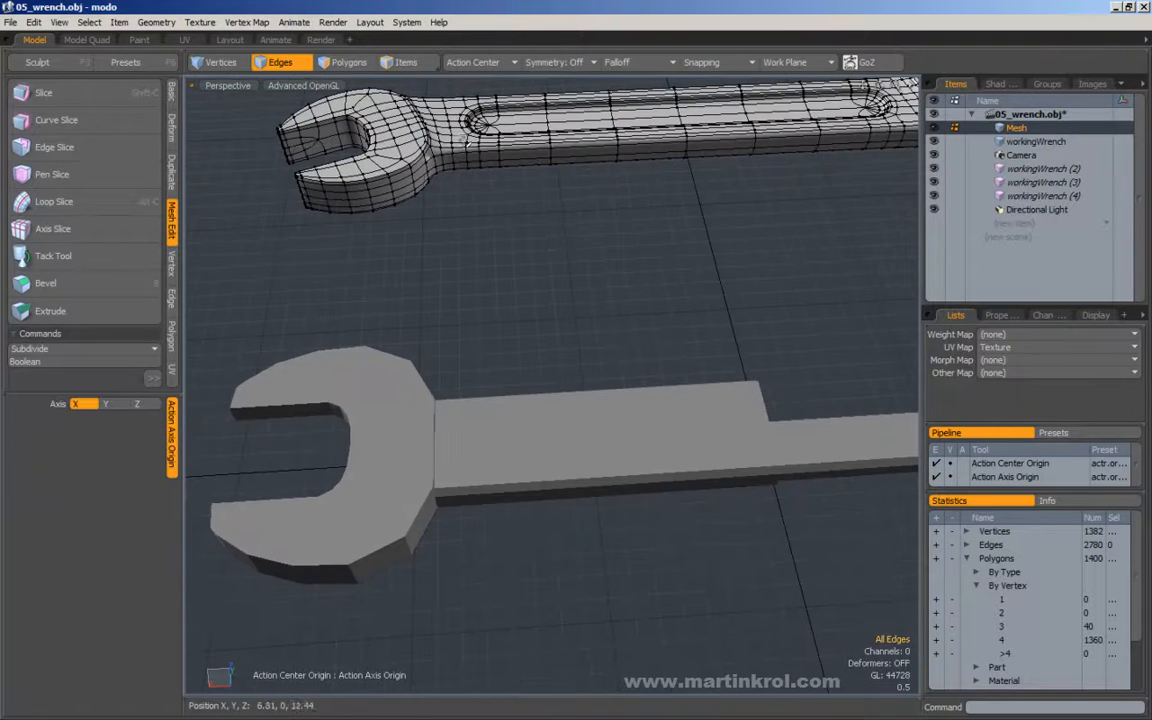
{"action": "left_click_drag", "start_coordinate": [483, 147], "coordinate": [504, 221], "text": "alt"}
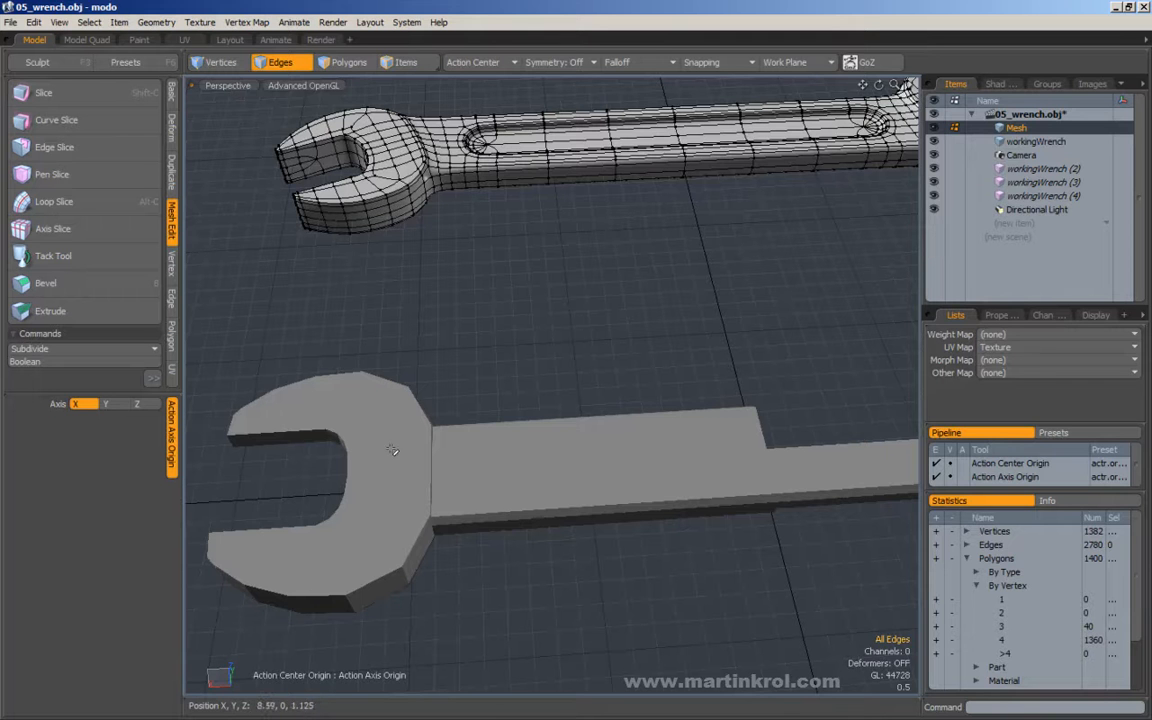
{"action": "left_click_drag", "start_coordinate": [531, 414], "coordinate": [532, 406], "text": "alt"}
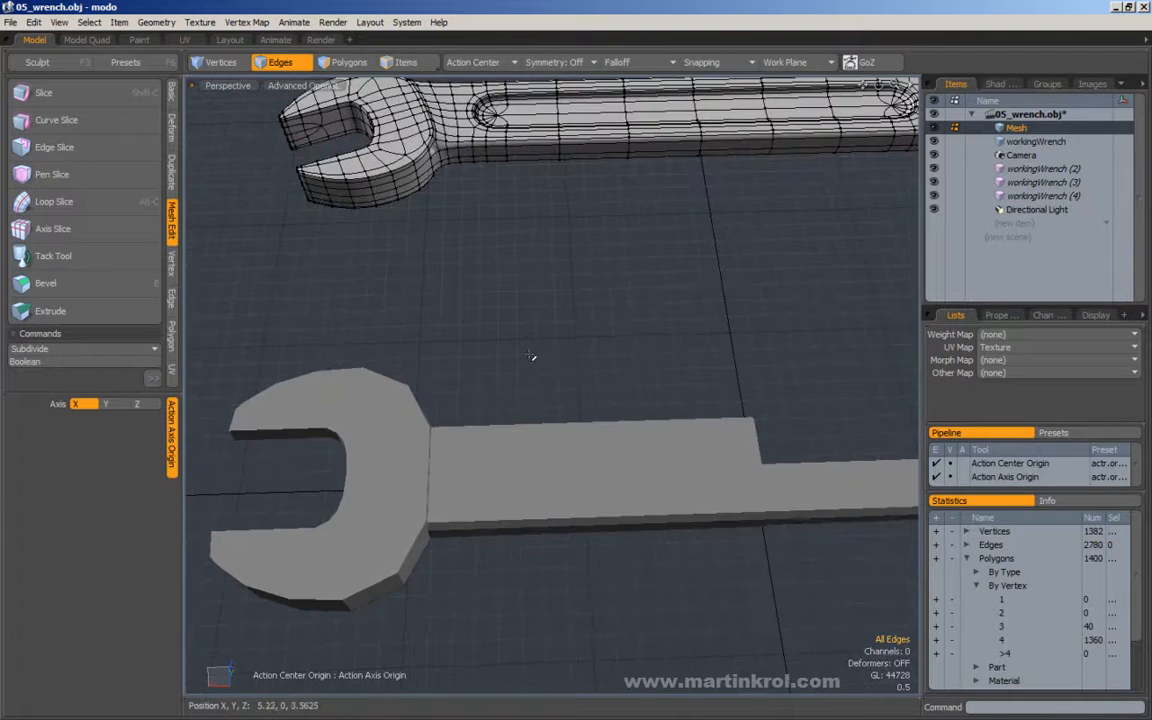
Make workingWrench the active item and show its head and handle from the Top view beside the reference wrench.
{"action": "key", "text": "KP_1"}
{"action": "key", "text": "alt"}
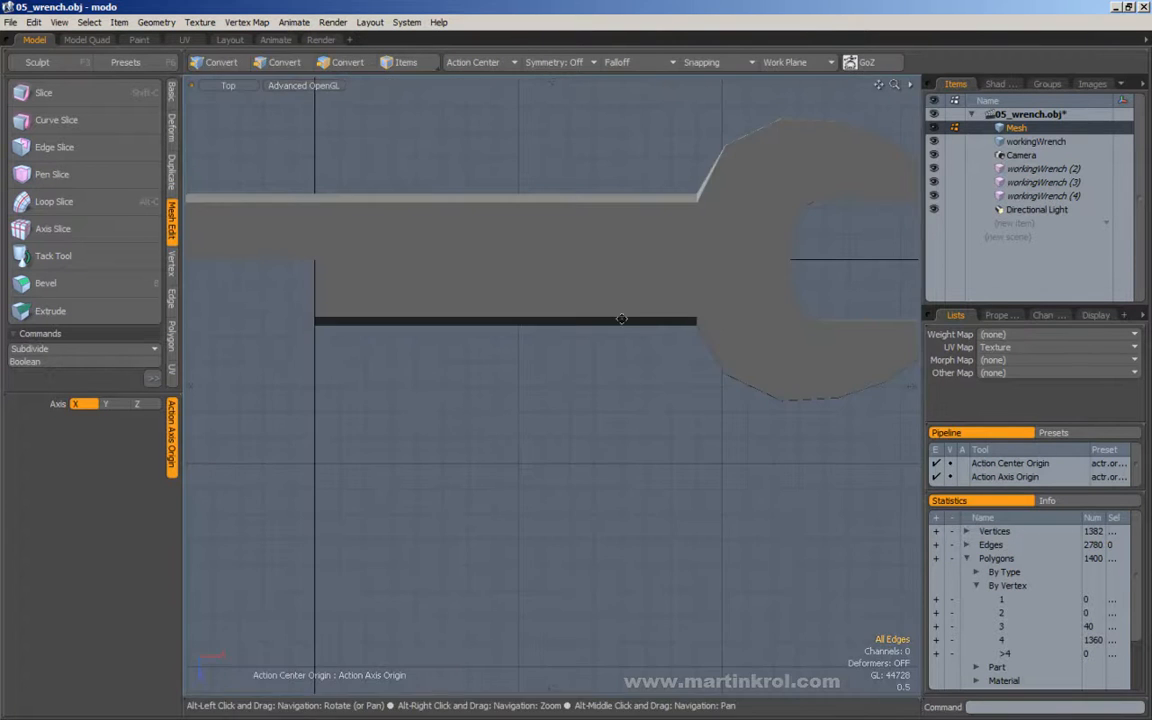
{"action": "left_click_drag", "start_coordinate": [675, 266], "coordinate": [676, 296], "text": "alt"}
{"action": "key", "text": "KP_1"}
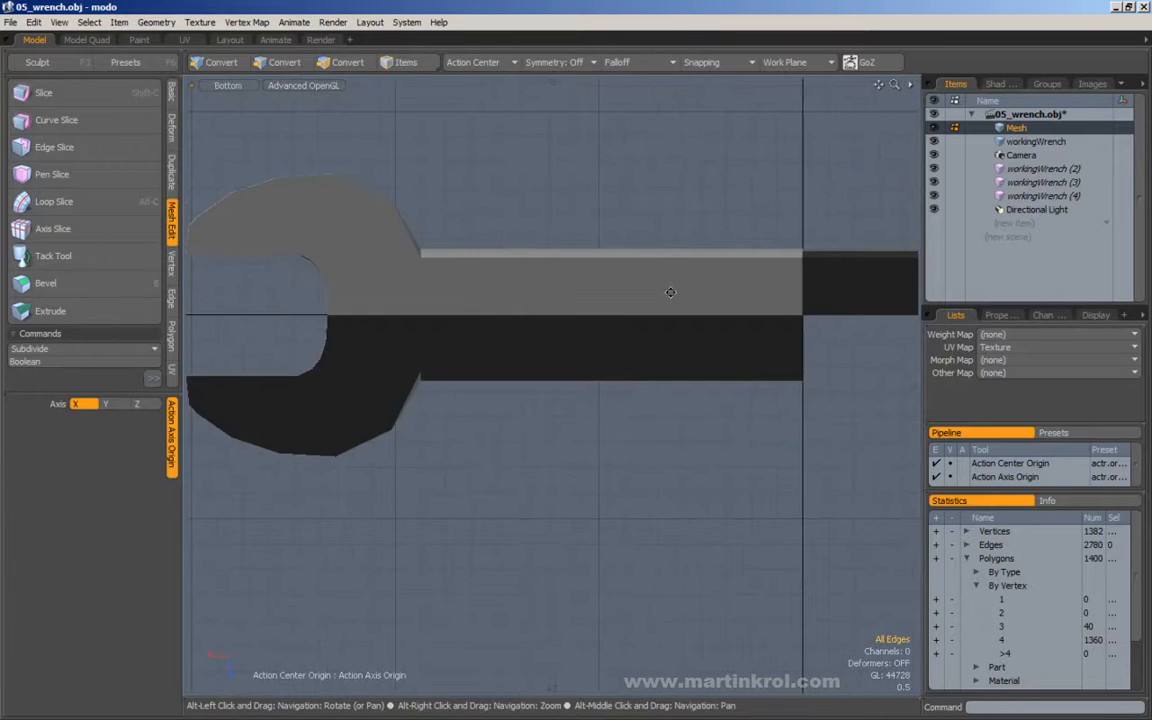
{"action": "key", "text": "KP_1"}
{"action": "key", "text": "alt"}
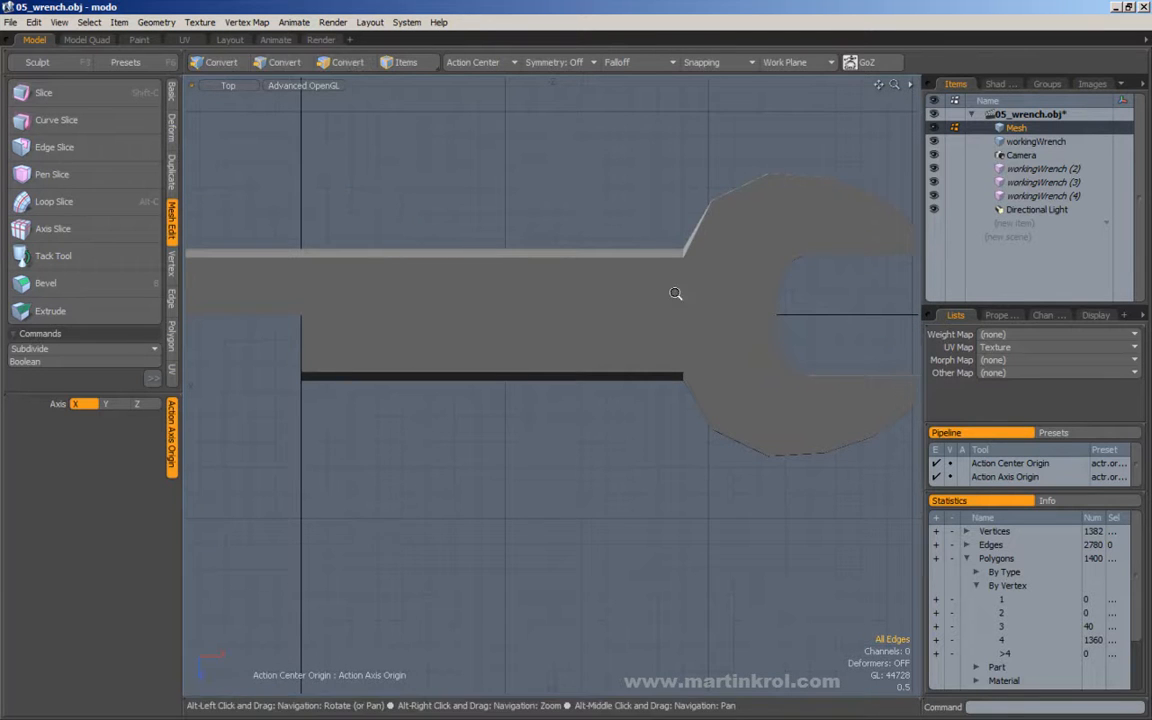
{"action": "scroll", "coordinate": [671, 292], "scroll_direction": "down", "scroll_amount": 5}
{"action": "left_click", "coordinate": [1025, 143]}
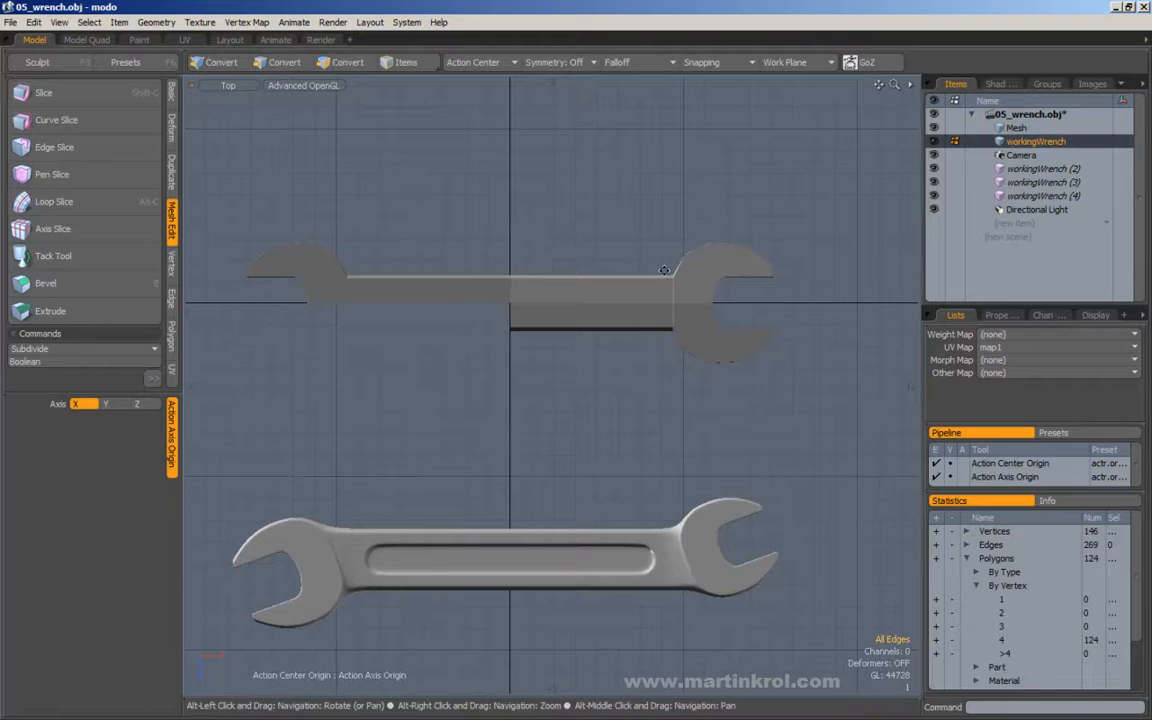
{"action": "scroll", "coordinate": [667, 272], "scroll_direction": "up", "scroll_amount": 6, "text": "alt"}
{"action": "left_click_drag", "start_coordinate": [529, 187], "coordinate": [573, 208], "text": "alt"}
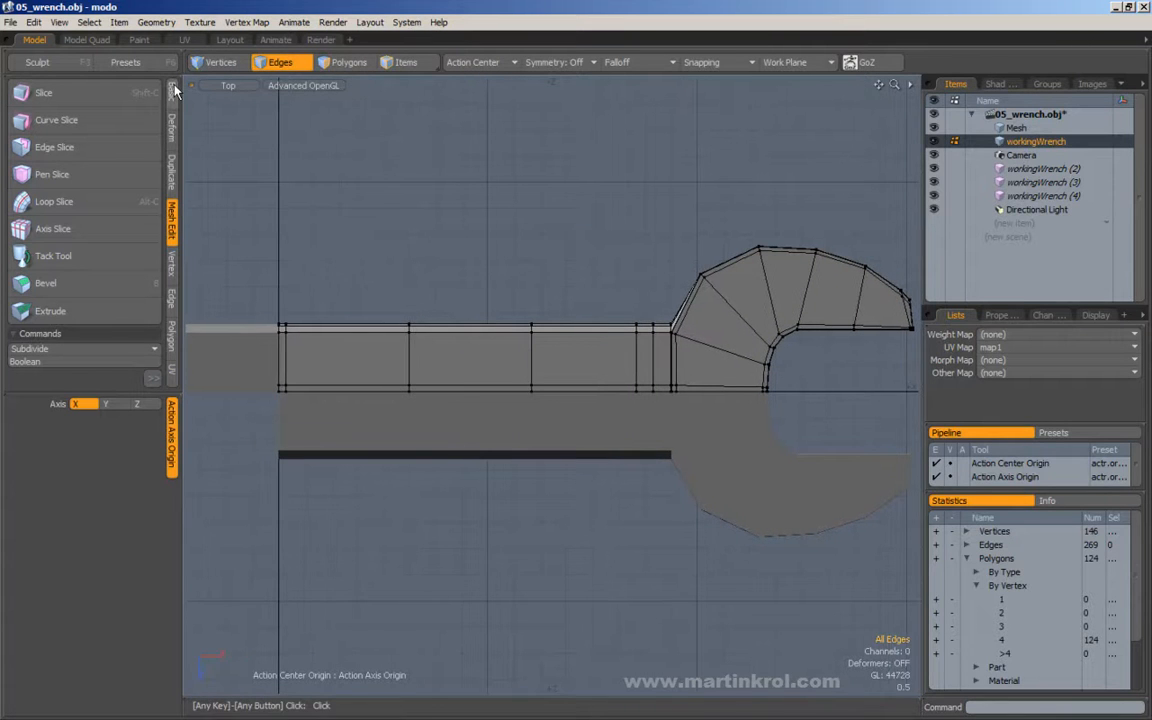
{"action": "scroll", "coordinate": [348, 222], "scroll_direction": "down", "scroll_amount": 5, "text": "alt"}
{"action": "left_click_drag", "start_coordinate": [348, 222], "coordinate": [398, 146], "text": "alt"}
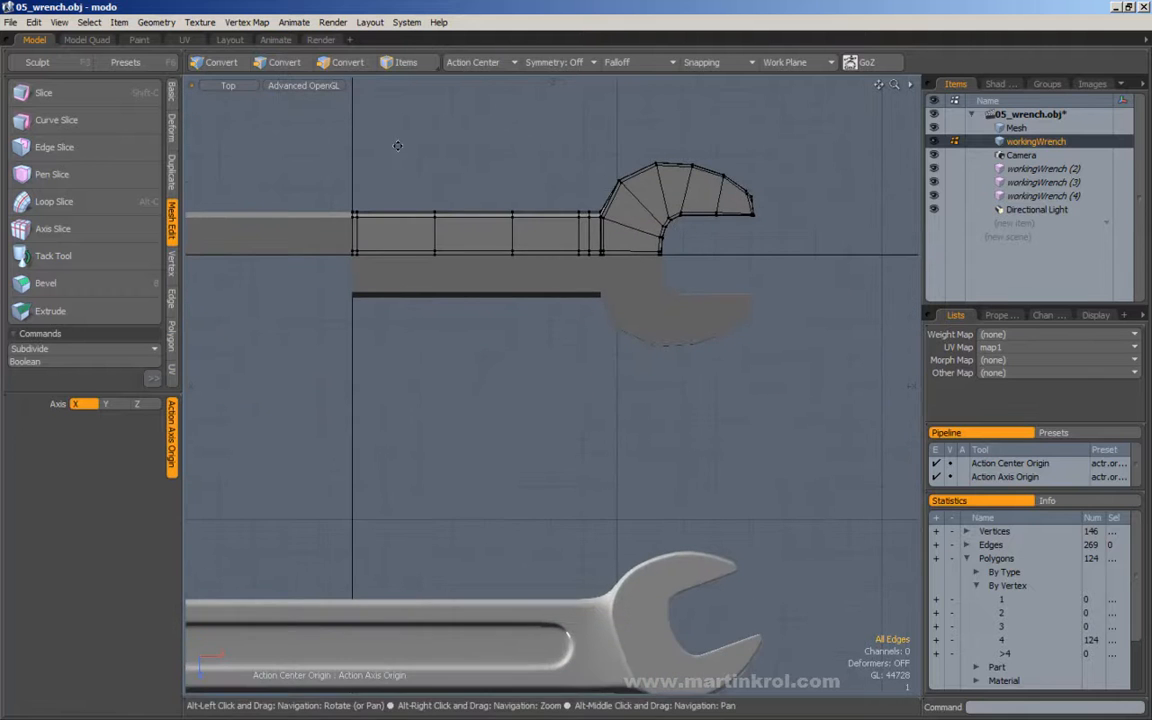
Add a loop slice at 53% across the handle's upper half, between its middle loop and the loops near the head.
{"action": "scroll", "coordinate": [468, 195], "scroll_direction": "up", "scroll_amount": 4, "text": "alt"}
{"action": "key", "text": "2"}
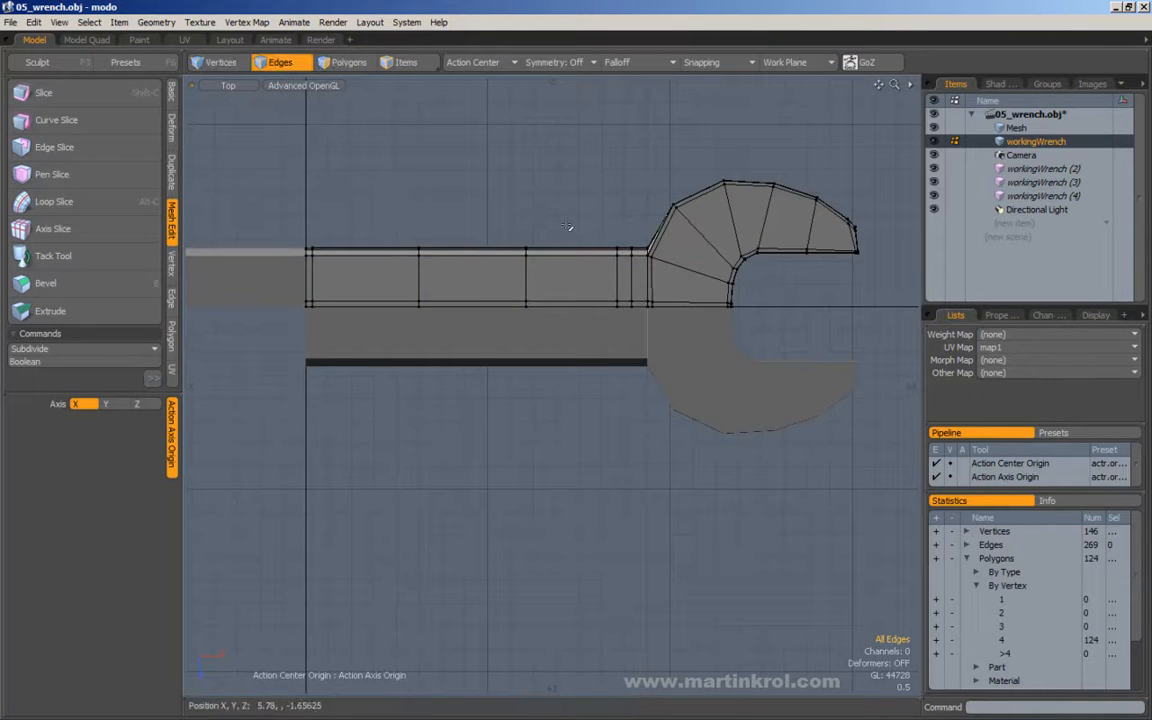
{"action": "scroll", "coordinate": [576, 302], "scroll_direction": "down", "scroll_amount": 4, "text": "alt"}
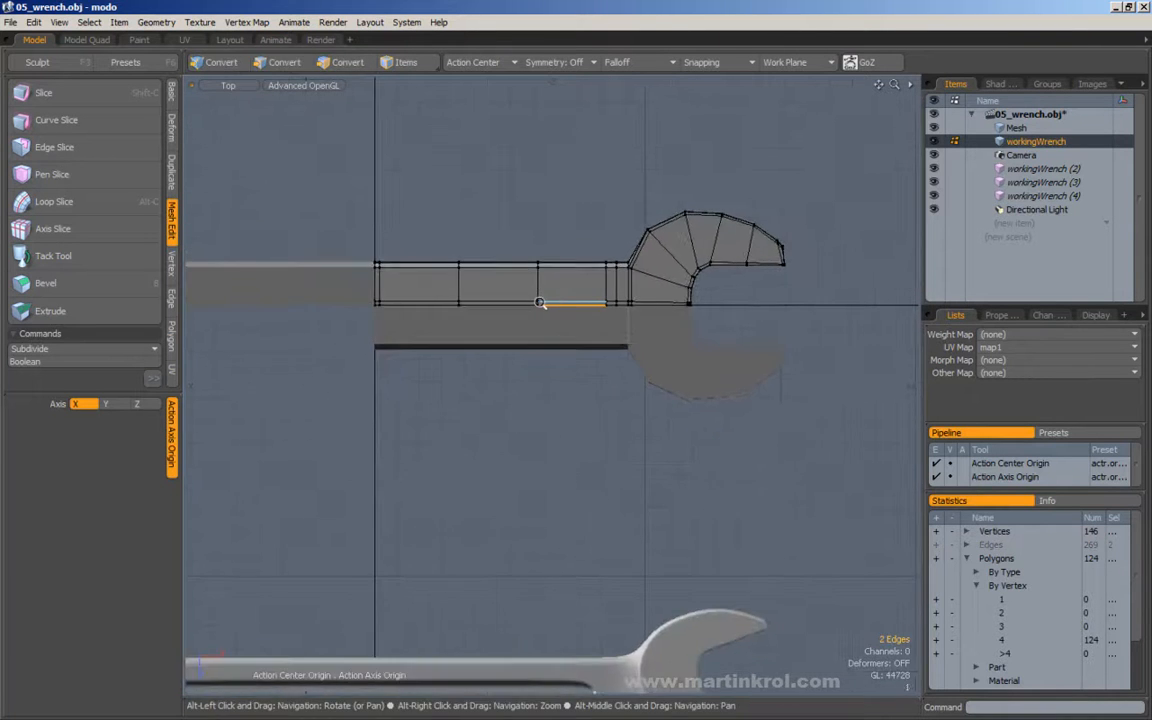
{"action": "scroll", "coordinate": [537, 280], "scroll_direction": "up", "scroll_amount": 4, "text": "alt"}
{"action": "key", "text": "alt+l"}
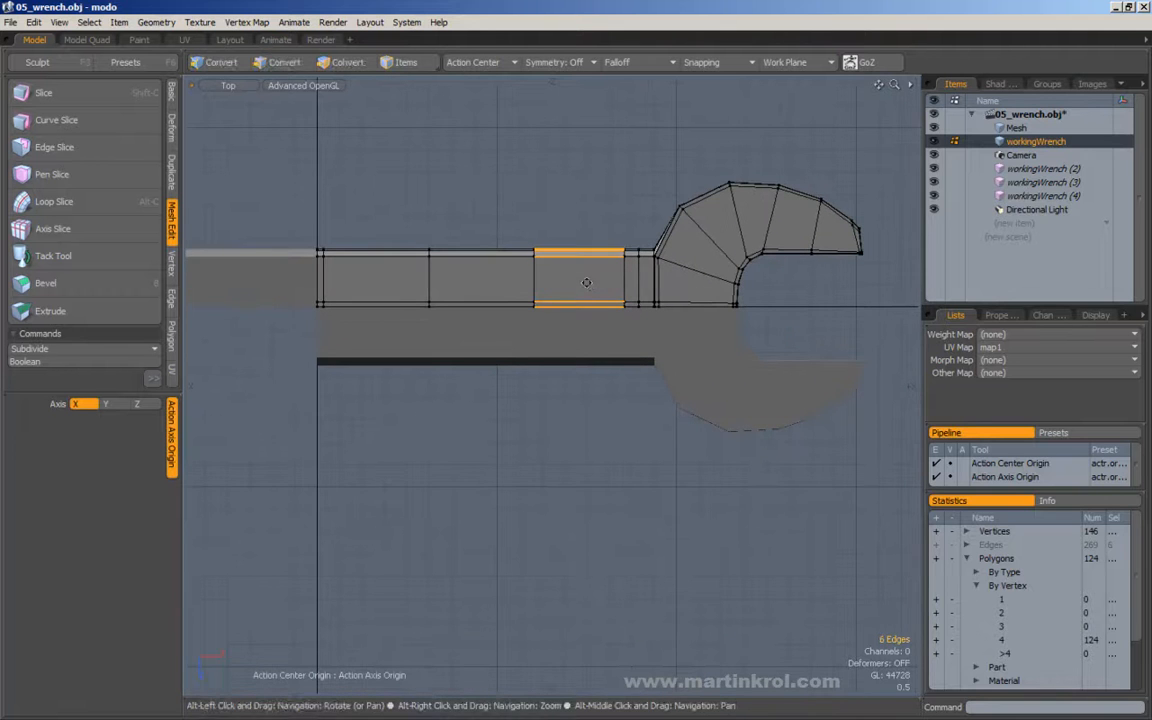
{"action": "key", "text": "alt+c"}
{"action": "left_click", "coordinate": [560, 277]}
{"action": "left_click_drag", "start_coordinate": [560, 277], "coordinate": [586, 277]}
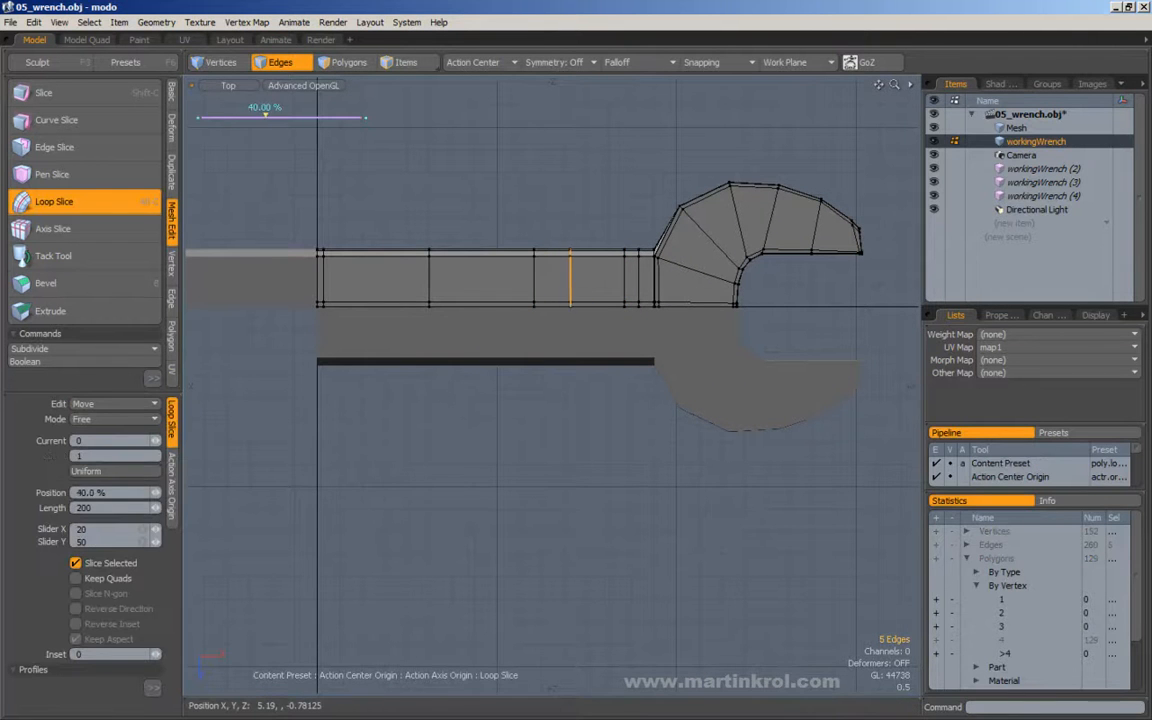
{"action": "scroll", "coordinate": [631, 590], "scroll_direction": "down", "scroll_amount": 2, "text": "alt"}
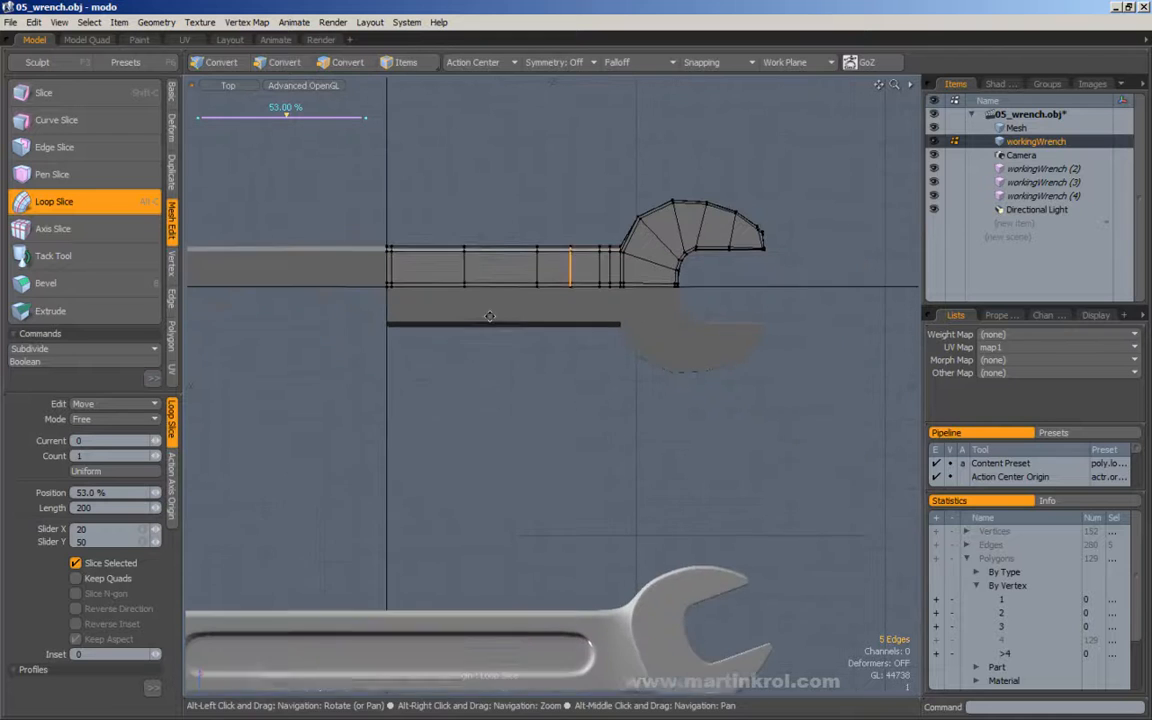
{"action": "scroll", "coordinate": [615, 327], "scroll_direction": "up", "scroll_amount": 4, "text": "alt"}
{"action": "left_click_drag", "start_coordinate": [612, 259], "coordinate": [614, 314], "text": "alt"}
{"action": "key", "text": "space"}
{"action": "left_click", "coordinate": [612, 249]}
Select the cross edges on the handle's top face and loop-slice them to add a lengthwise edge for the recess outline.
{"action": "left_click_drag", "start_coordinate": [538, 309], "coordinate": [686, 517], "text": "alt"}
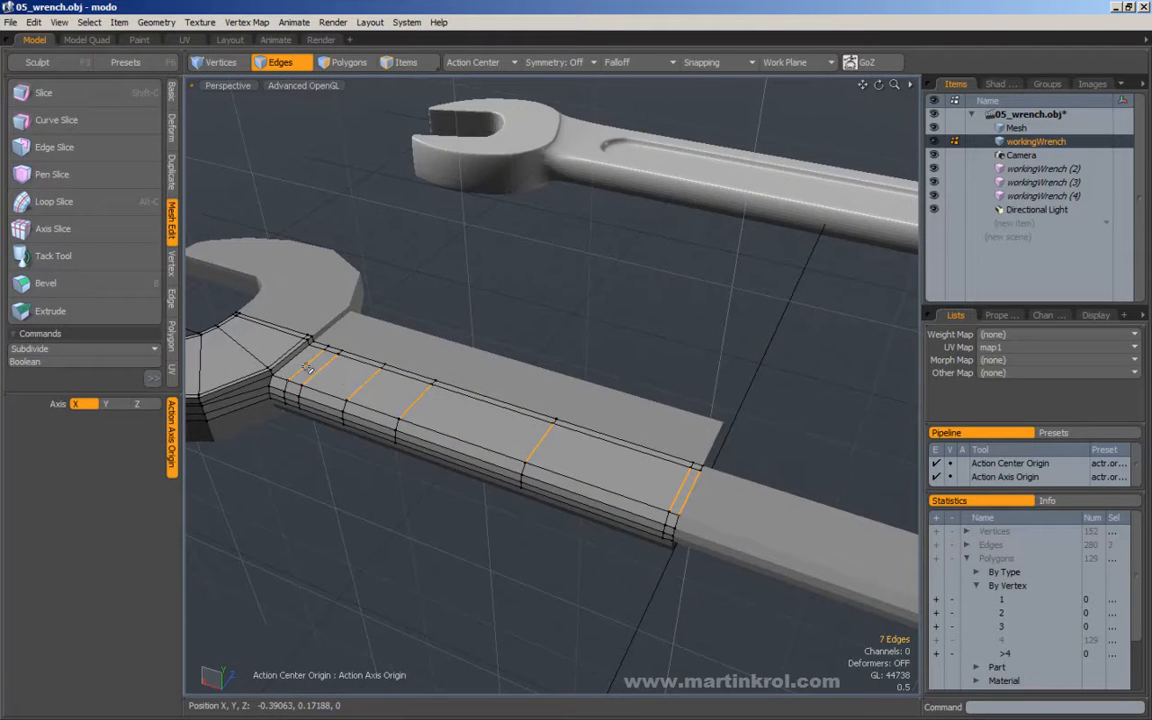
{"action": "key", "text": "alt+c"}
{"action": "left_click", "coordinate": [568, 323]}
{"action": "left_click_drag", "start_coordinate": [568, 323], "coordinate": [532, 327], "text": "alt"}
{"action": "right_click_drag", "start_coordinate": [556, 319], "coordinate": [537, 325], "text": "alt"}
{"action": "left_click_drag", "start_coordinate": [537, 325], "coordinate": [512, 346], "text": "alt"}
{"action": "right_click_drag", "start_coordinate": [612, 326], "coordinate": [584, 328], "text": "alt"}
{"action": "left_click_drag", "start_coordinate": [510, 320], "coordinate": [458, 319], "text": "alt"}
{"action": "key", "text": "space"}
{"action": "left_click", "coordinate": [492, 301]}
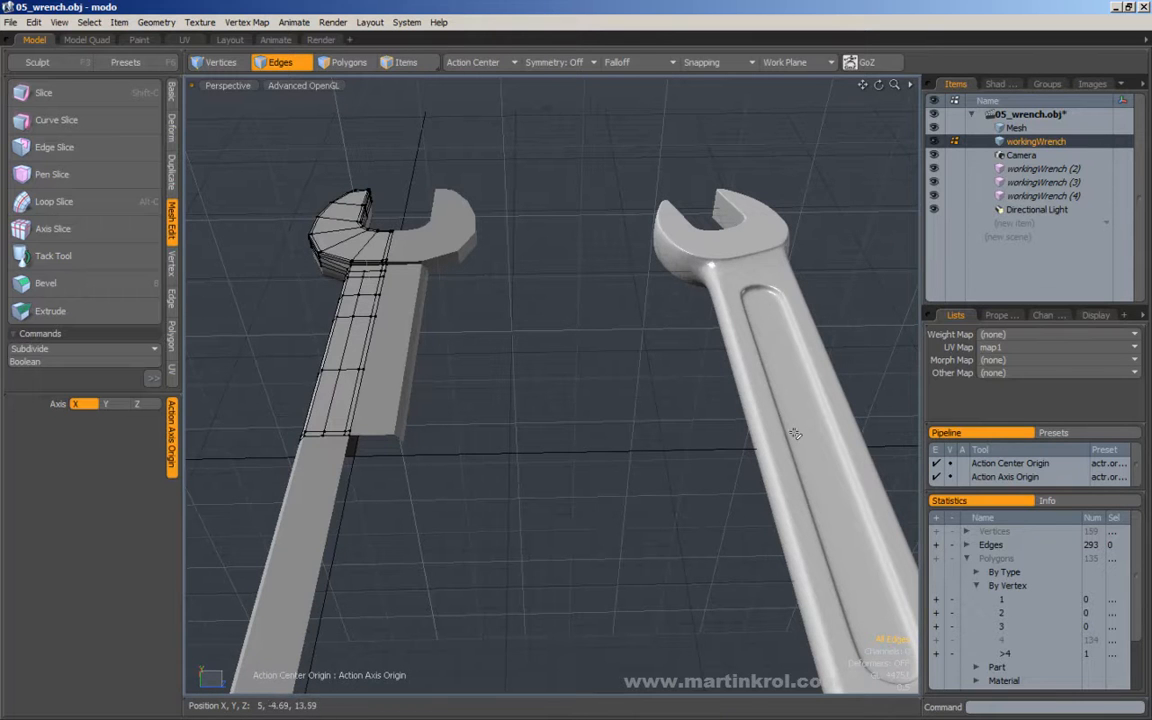
Select the inner strip of polygons on the handle's top face and bevel them inward as a group to sink the recess.
{"action": "left_click_drag", "start_coordinate": [409, 289], "coordinate": [496, 306], "text": "alt+shift"}
{"action": "scroll", "coordinate": [496, 306], "scroll_direction": "up", "scroll_amount": 2}
{"action": "left_click", "coordinate": [340, 62]}
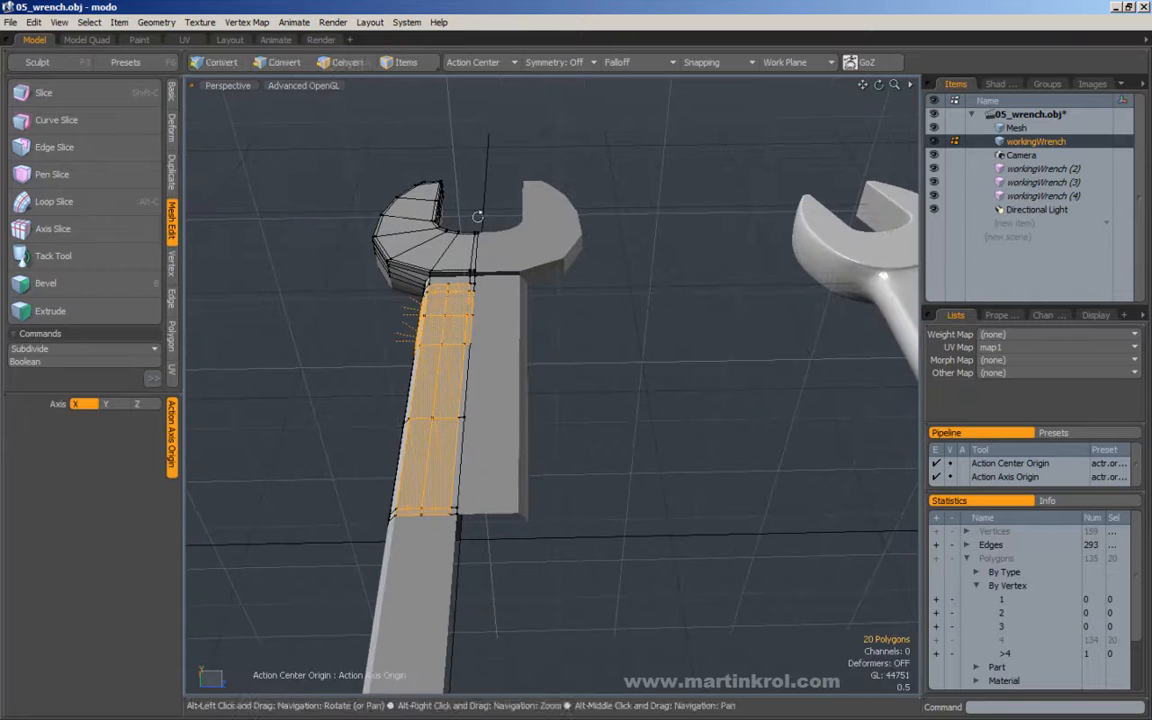
{"action": "left_click", "coordinate": [462, 301]}
{"action": "left_click_drag", "start_coordinate": [435, 397], "coordinate": [427, 478]}
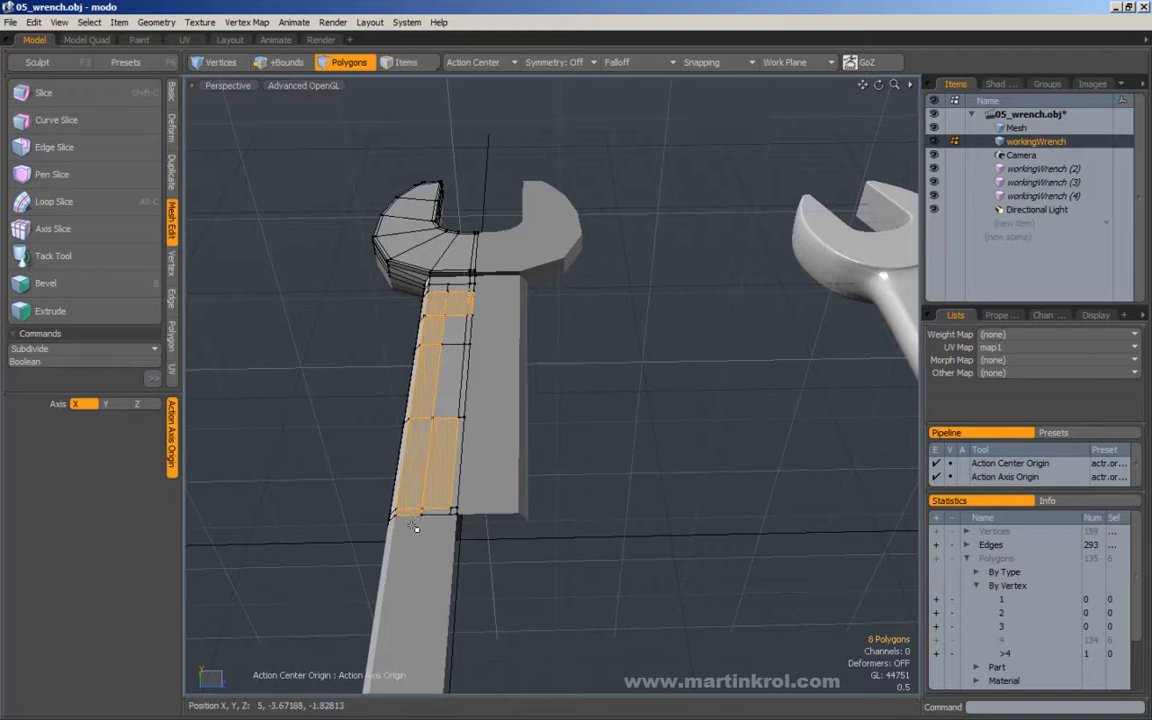
{"action": "left_click_drag", "start_coordinate": [465, 337], "coordinate": [473, 425]}
{"action": "left_click_drag", "start_coordinate": [419, 370], "coordinate": [575, 340], "text": "ctrl"}
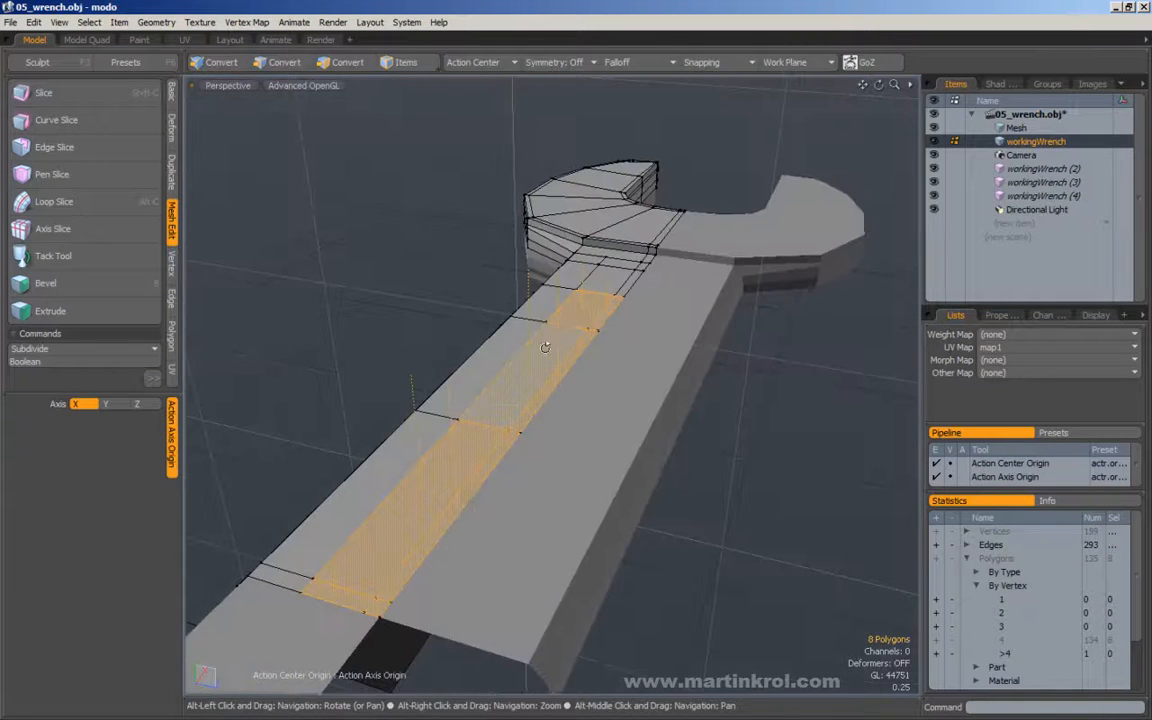
{"action": "left_click", "coordinate": [88, 281]}
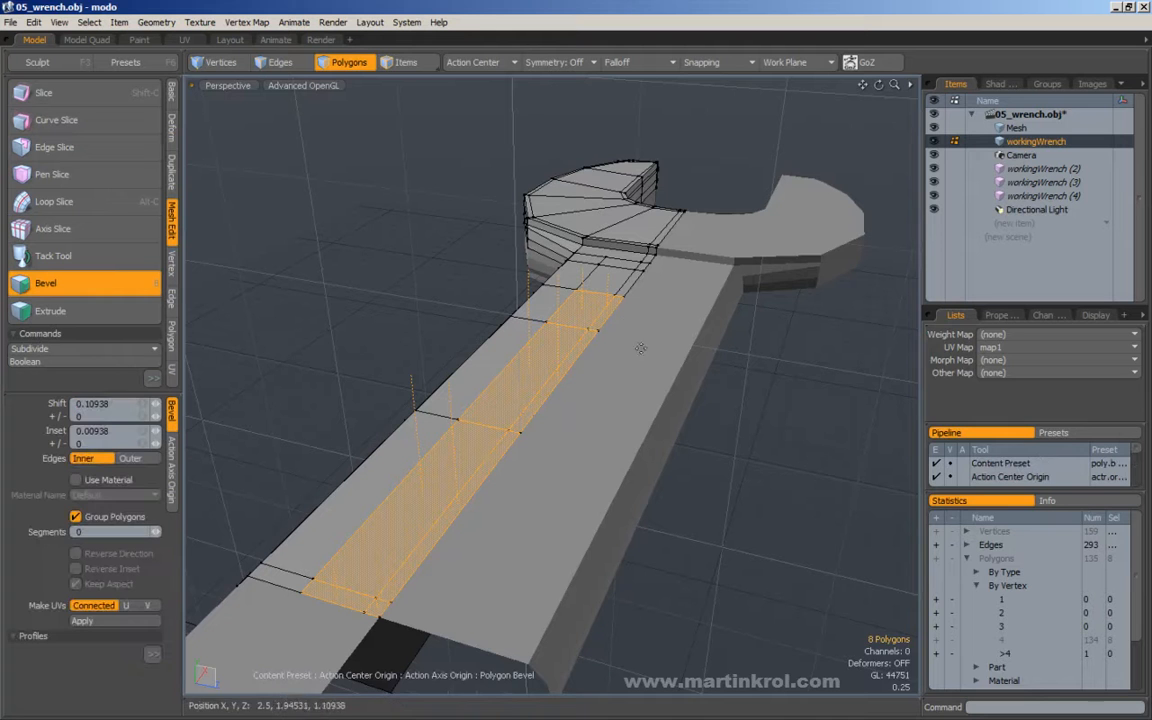
{"action": "left_click_drag", "start_coordinate": [506, 341], "coordinate": [610, 334]}
{"action": "key", "text": "space"}
{"action": "left_click", "coordinate": [712, 329]}
Delete the leftover wall polygons that the bevel made along the recess's centre line and at the handle's mirrored end.
{"action": "left_click_drag", "start_coordinate": [400, 331], "coordinate": [432, 349]}
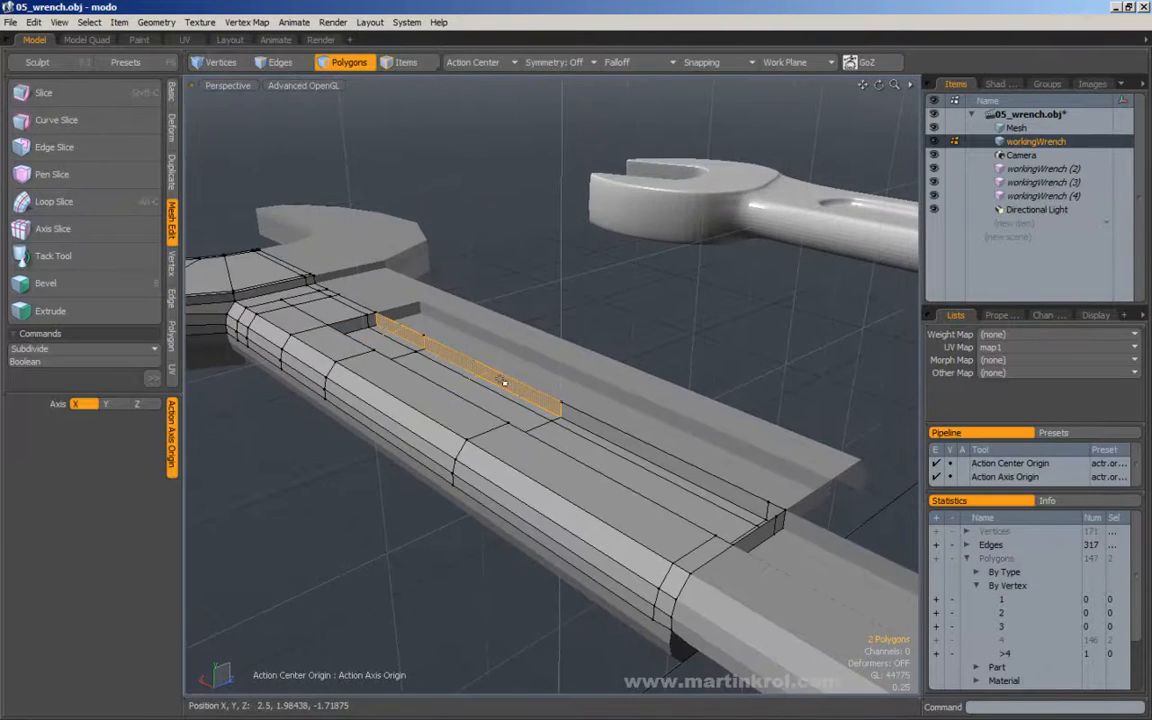
{"action": "left_click_drag", "start_coordinate": [490, 377], "coordinate": [567, 410]}
{"action": "left_click_drag", "start_coordinate": [700, 468], "coordinate": [836, 368], "text": "alt"}
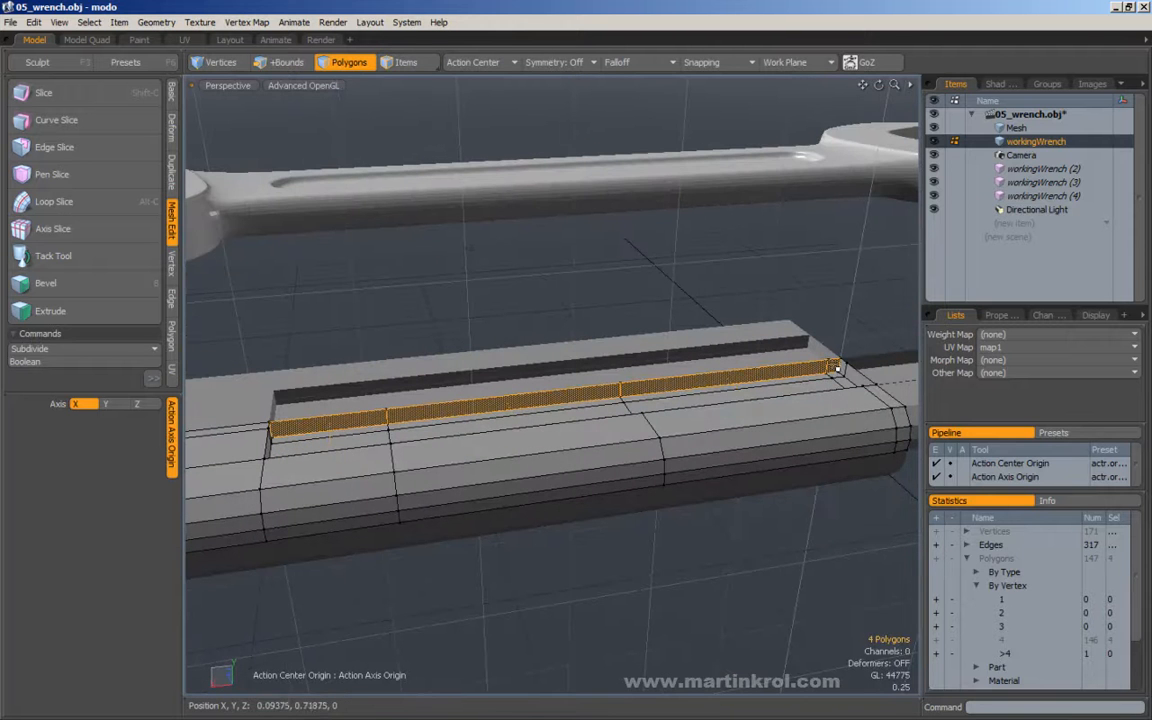
{"action": "key", "text": "Delete"}
{"action": "left_click_drag", "start_coordinate": [805, 298], "coordinate": [748, 449], "text": "alt"}
{"action": "left_click", "coordinate": [615, 366]}
{"action": "key", "text": "Delete"}
Preview the recess with subdivision against the reference wrench, and return to the unsubdivided mesh.
{"action": "key", "text": "Tab"}
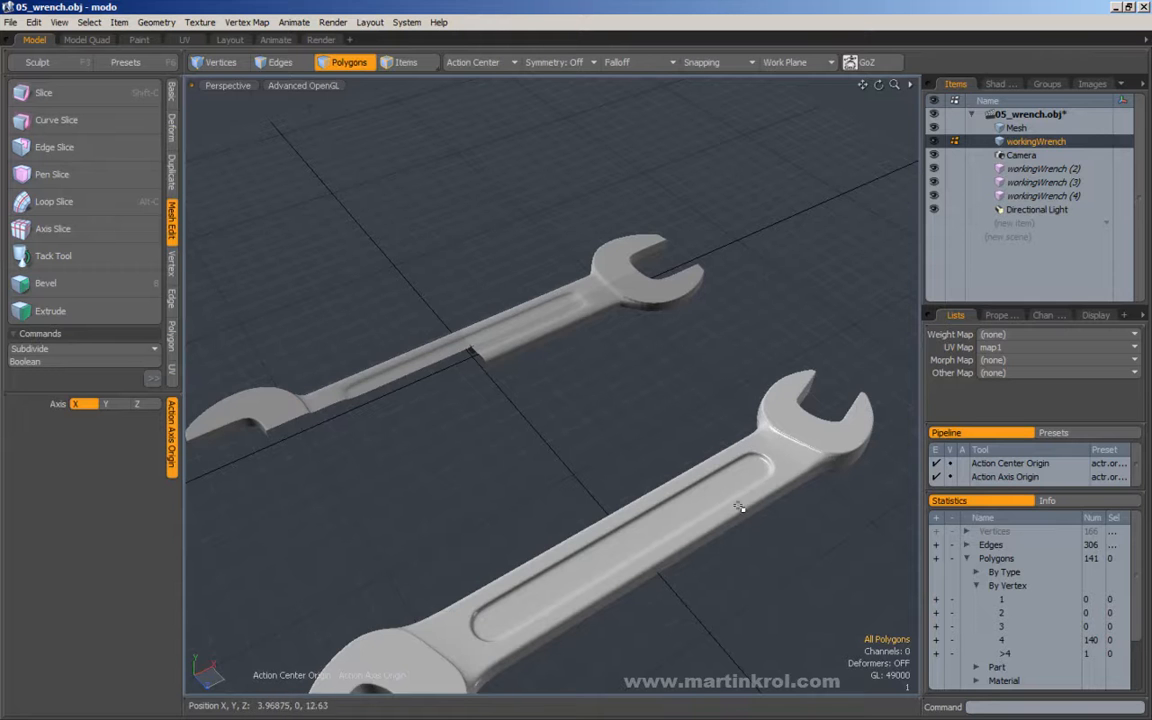
{"action": "left_click_drag", "start_coordinate": [751, 501], "coordinate": [575, 313], "text": "alt"}
{"action": "left_click_drag", "start_coordinate": [657, 325], "coordinate": [583, 291], "text": "alt"}
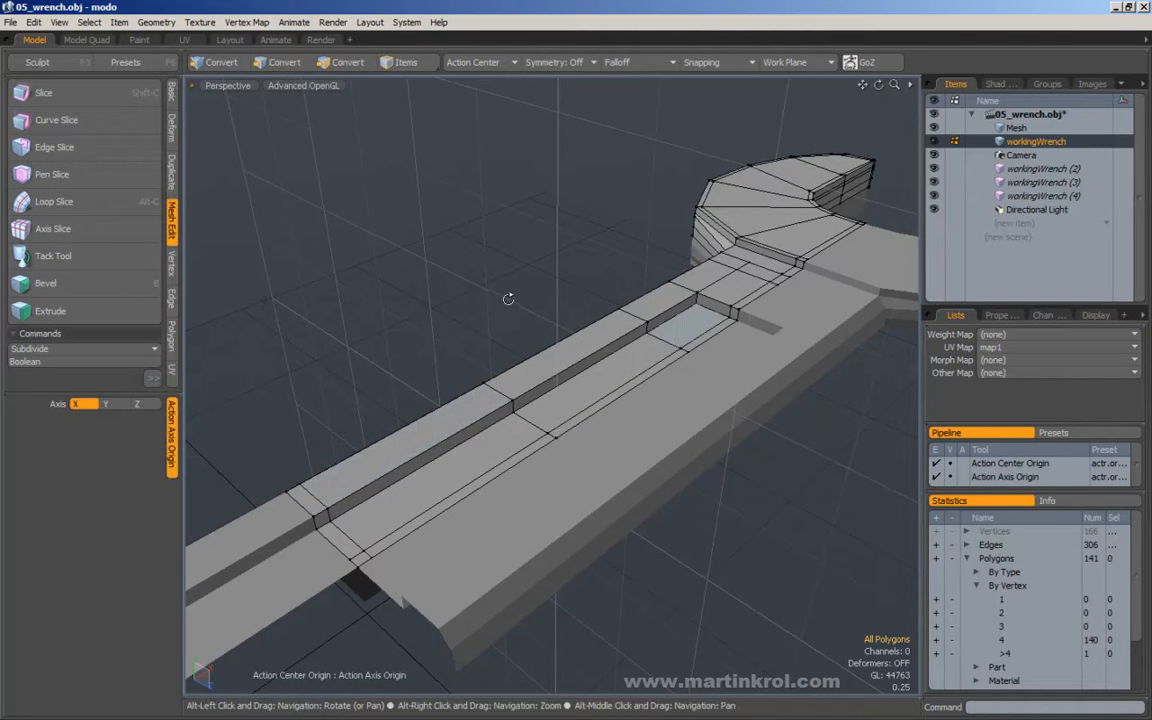
Select the ring of vertical edges around the recess walls and loop-slice it to add a supporting loop.
{"action": "left_click_drag", "start_coordinate": [545, 273], "coordinate": [386, 172], "text": "alt"}
{"action": "key", "text": "2"}
{"action": "left_click_drag", "start_coordinate": [327, 265], "coordinate": [288, 84], "text": "alt"}
{"action": "left_click_drag", "start_coordinate": [319, 424], "coordinate": [285, 467], "text": "alt"}
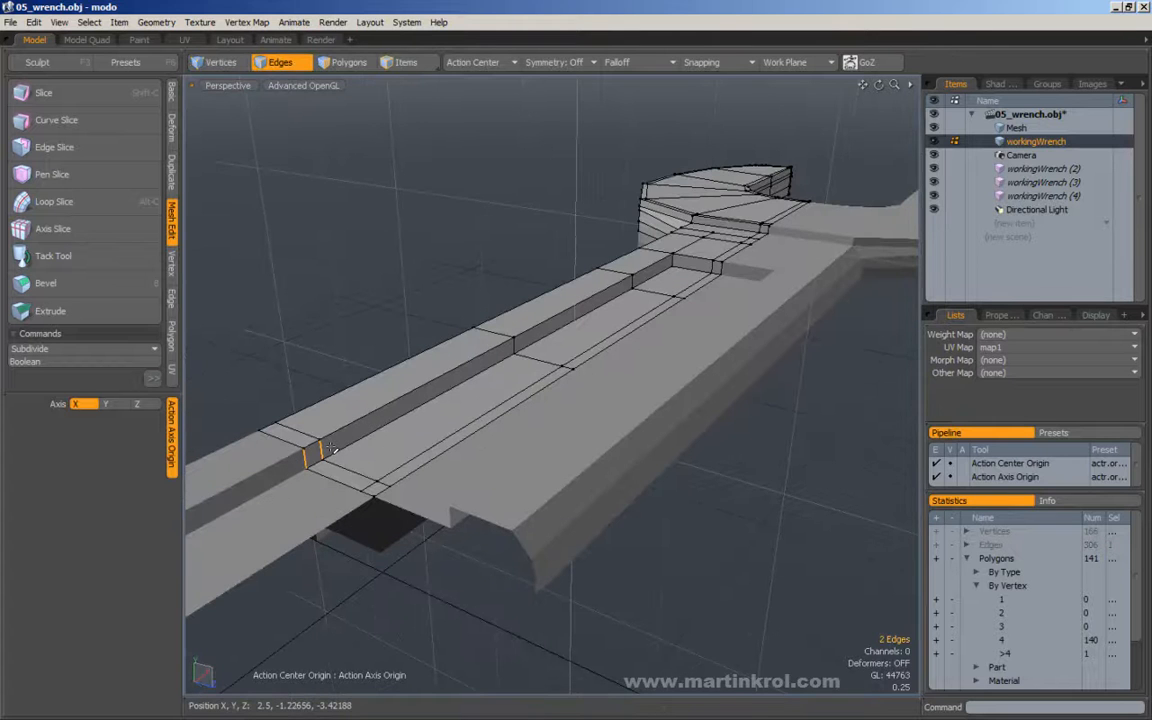
{"action": "key", "text": "l"}
{"action": "left_click_drag", "start_coordinate": [604, 282], "coordinate": [414, 345], "text": "alt"}
{"action": "key", "text": "alt+c"}
{"action": "left_click", "coordinate": [451, 273]}
{"action": "key", "text": "space"}
{"action": "left_click", "coordinate": [476, 265]}
Examine the subdivided recess along the handle and near the head, and switch back to the unsubdivided mesh.
{"action": "key", "text": "Tab"}
{"action": "left_click_drag", "start_coordinate": [448, 265], "coordinate": [492, 335], "text": "alt"}
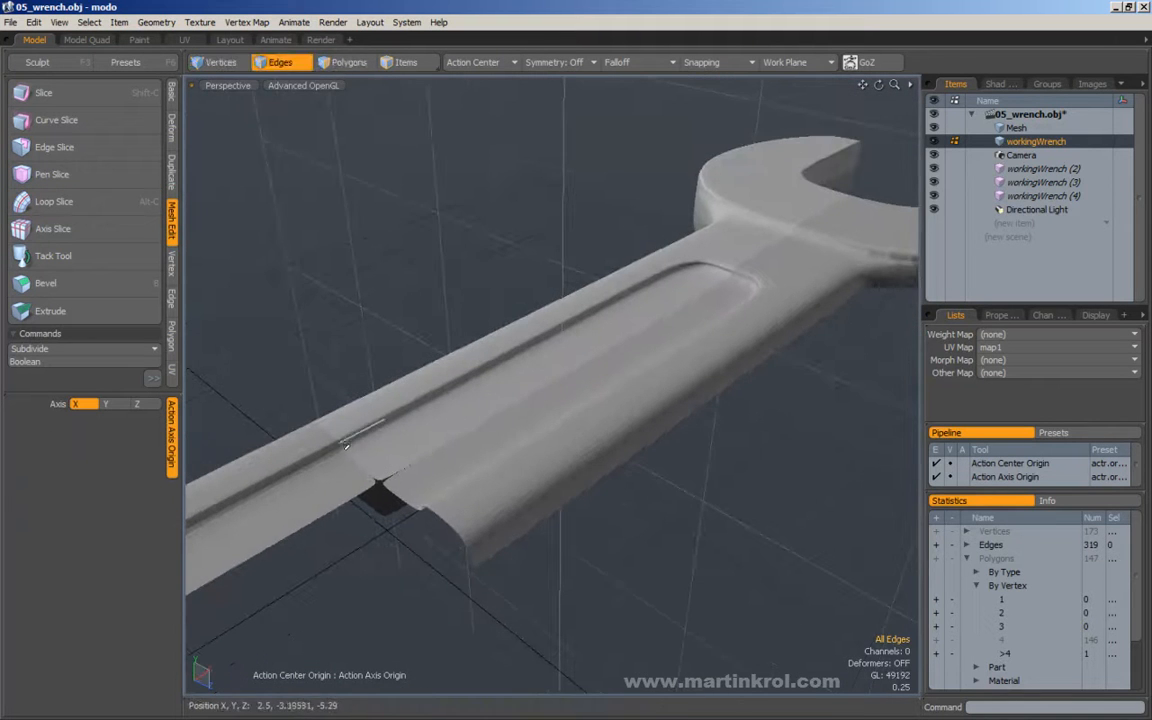
{"action": "left_click_drag", "start_coordinate": [737, 263], "coordinate": [622, 286], "text": "alt"}
{"action": "left_click_drag", "start_coordinate": [718, 345], "coordinate": [545, 399], "text": "alt"}
{"action": "key", "text": "Tab"}
Loop-slice the cross edges beside the recess at 11.5% to add a supporting edge along its long outer rim.
{"action": "left_click_drag", "start_coordinate": [610, 360], "coordinate": [277, 489], "text": "alt"}
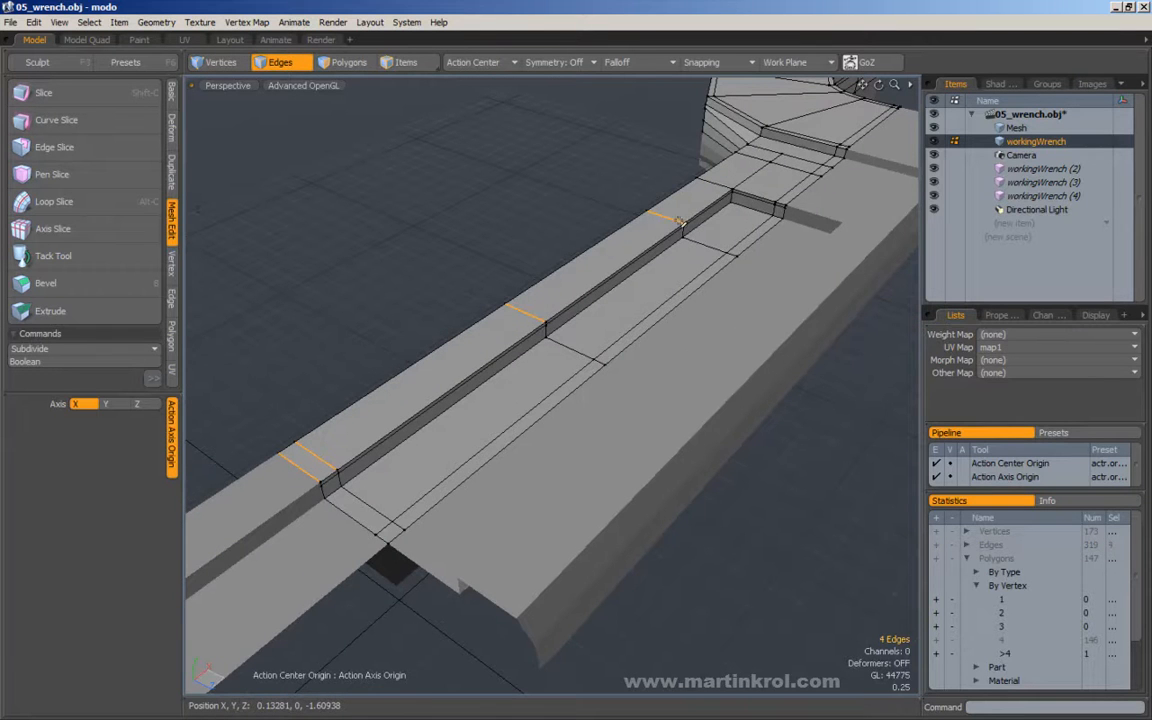
{"action": "left_click", "coordinate": [711, 191], "text": "shift"}
{"action": "left_click_drag", "start_coordinate": [668, 255], "coordinate": [622, 332], "text": "alt"}
{"action": "key", "text": "alt+c"}
{"action": "left_click", "coordinate": [604, 322]}
{"action": "left_click_drag", "start_coordinate": [622, 332], "coordinate": [508, 335]}
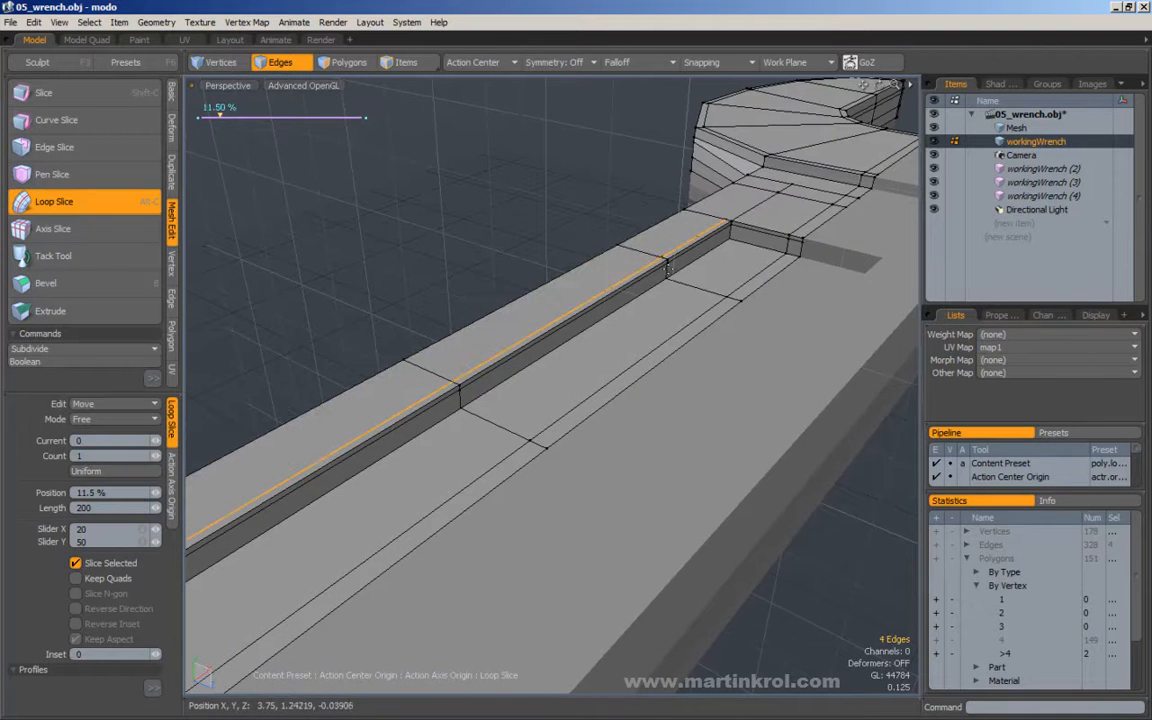
{"action": "key", "text": "q"}
{"action": "left_click", "coordinate": [568, 226]}
Loop-slice the lengthwise edges between the recess's end and the head to add a supporting edge parallel to the end rim.
{"action": "left_click_drag", "start_coordinate": [670, 260], "coordinate": [665, 317], "text": "alt+shift"}
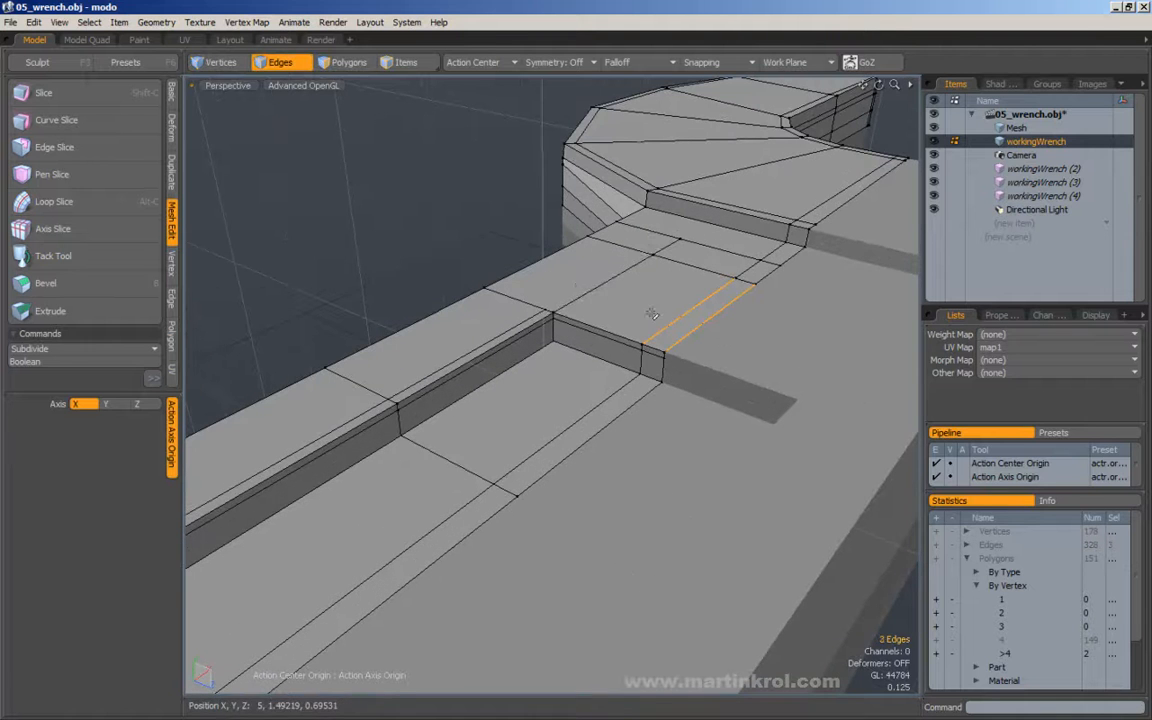
{"action": "key", "text": "alt+c"}
{"action": "left_click_drag", "start_coordinate": [569, 295], "coordinate": [694, 296]}
{"action": "key", "text": "q"}
{"action": "left_click", "coordinate": [632, 293]}
{"action": "left_click_drag", "start_coordinate": [694, 296], "coordinate": [558, 373], "text": "alt"}
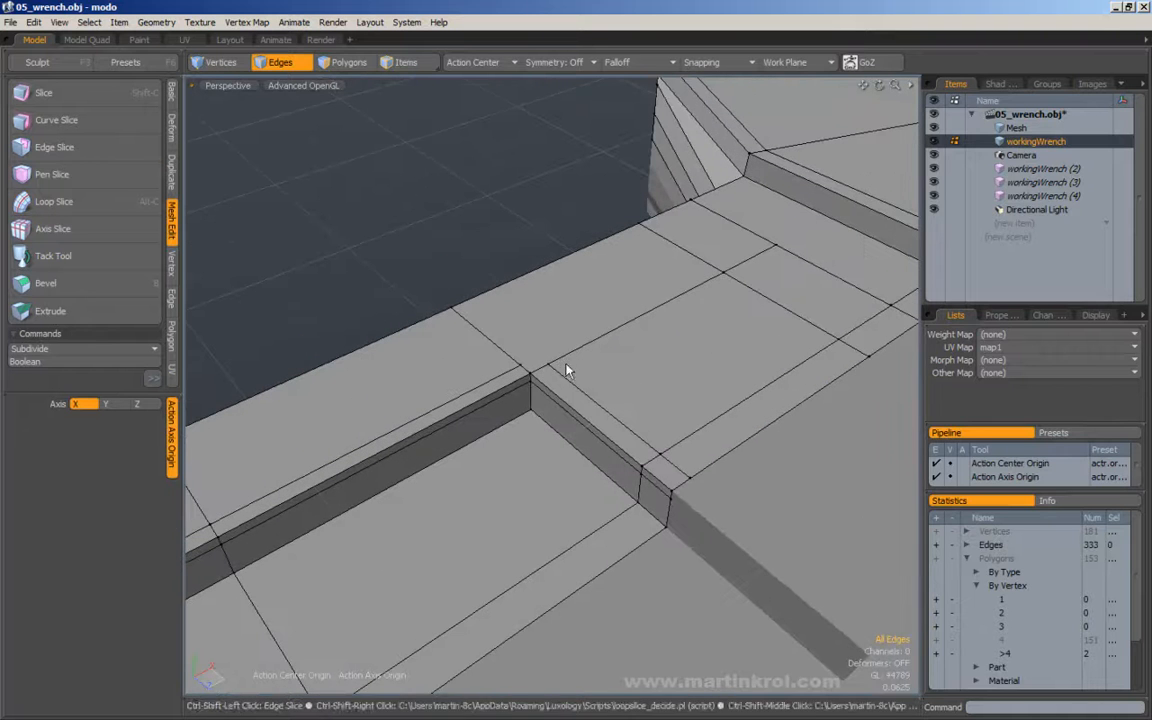
Connect the ends of the two rim support edges at the recess's outer corner with Edge Slice.
{"action": "left_click", "coordinate": [566, 361], "text": "ctrl+shift"}
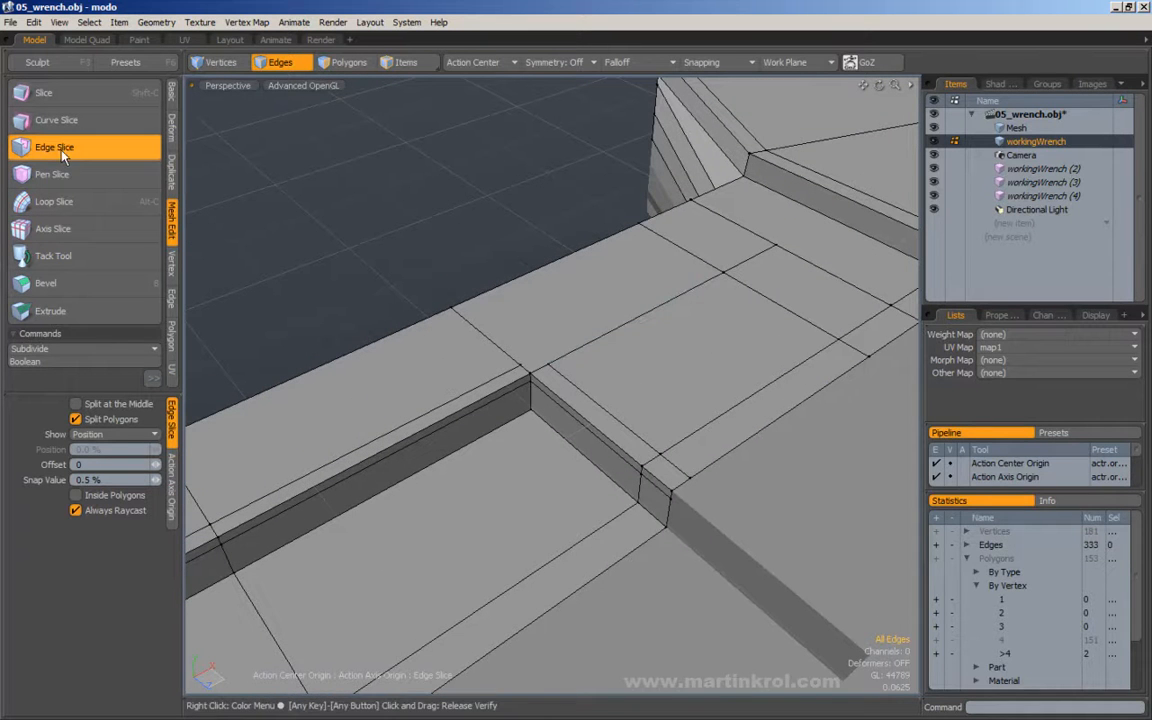
{"action": "left_click", "coordinate": [558, 358]}
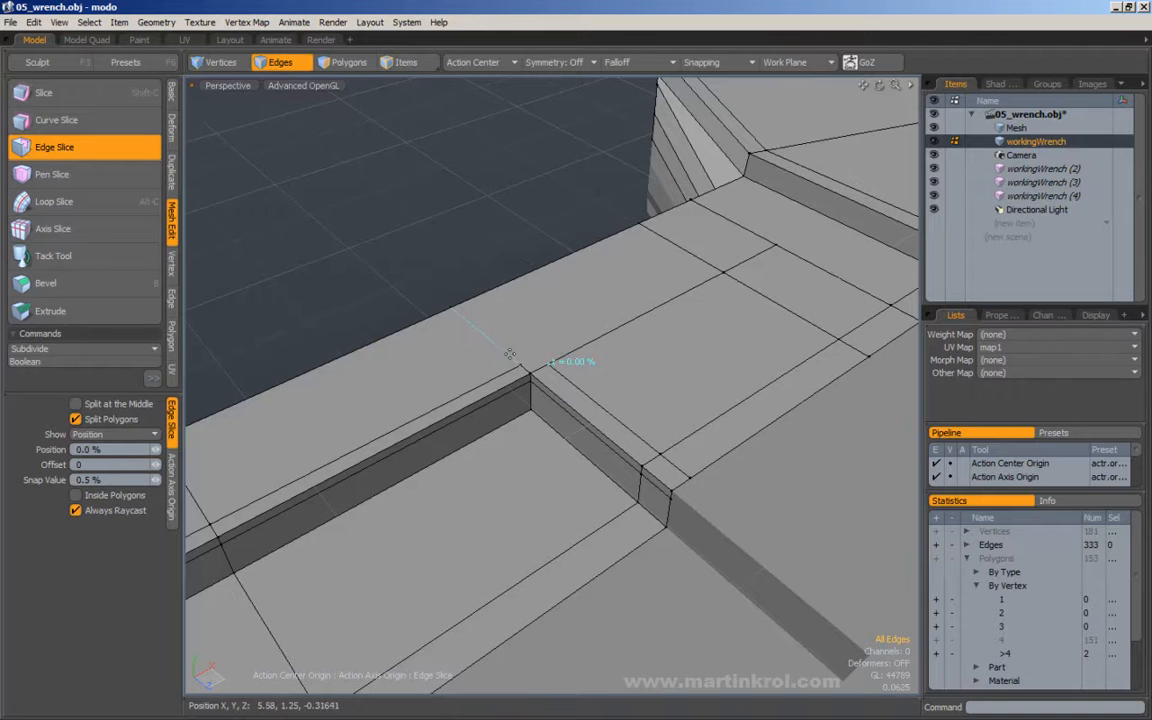
{"action": "left_click_drag", "start_coordinate": [512, 353], "coordinate": [569, 273], "text": "alt"}
Check the recess rim and corner with subdivision on, and return to the unsubdivided mesh.
{"action": "key", "text": "Tab"}
{"action": "key", "text": "Tab"}
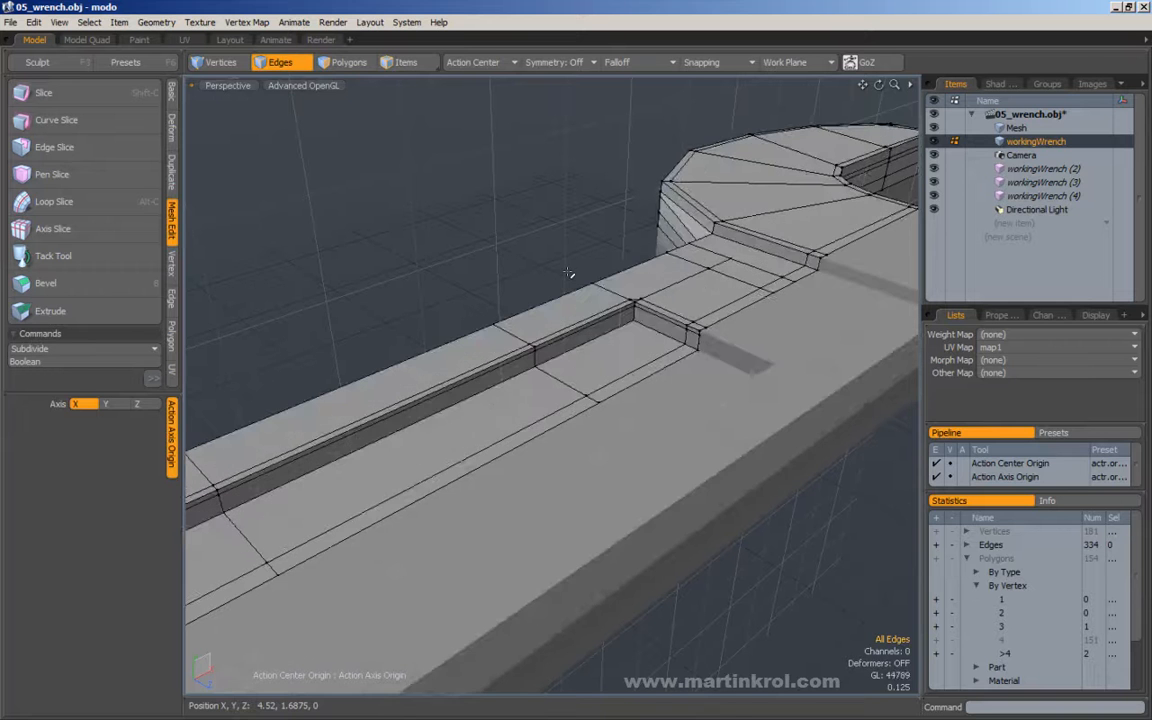
{"action": "key", "text": "Tab"}
{"action": "left_click_drag", "start_coordinate": [567, 270], "coordinate": [410, 388], "text": "alt"}
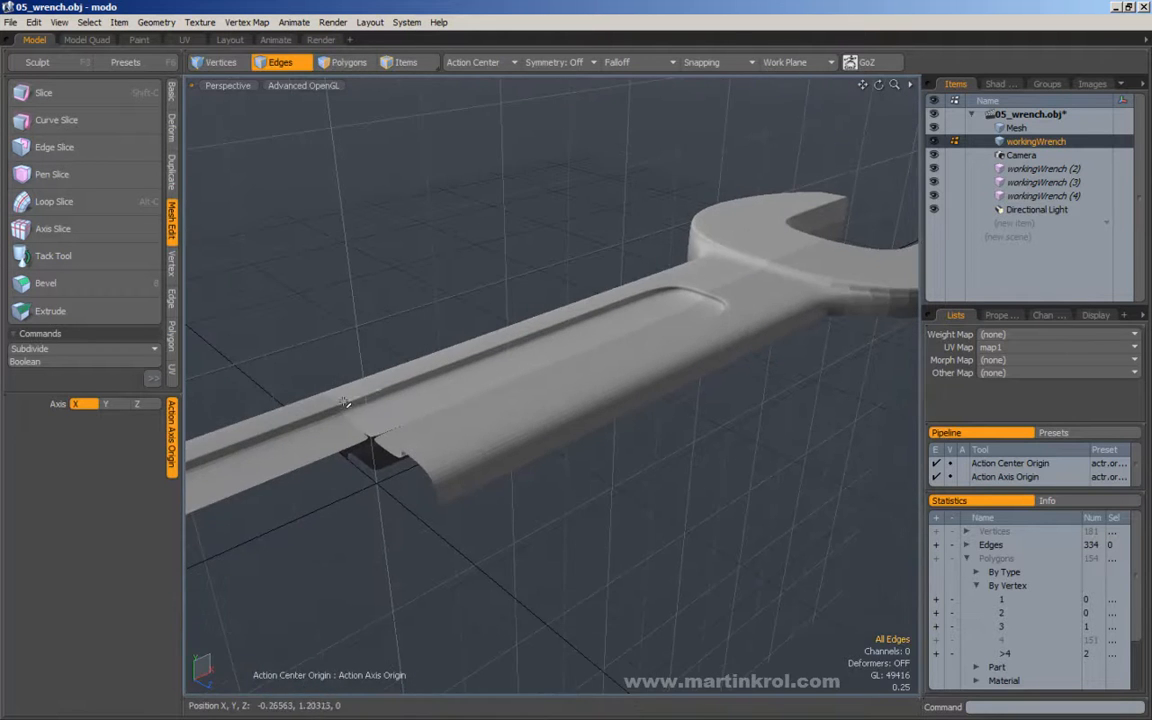
{"action": "left_click_drag", "start_coordinate": [540, 290], "coordinate": [583, 388], "text": "alt"}
{"action": "key", "text": "Tab"}
Select the polygons with more than four vertices through the mesh statistics and locate them near the recess corner.
{"action": "right_click_drag", "start_coordinate": [583, 388], "coordinate": [612, 390], "text": "alt"}
{"action": "left_click_drag", "start_coordinate": [612, 390], "coordinate": [590, 427], "text": "alt"}
{"action": "left_click_drag", "start_coordinate": [531, 340], "coordinate": [509, 350], "text": "alt"}
{"action": "left_click_drag", "start_coordinate": [615, 340], "coordinate": [524, 352], "text": "alt"}
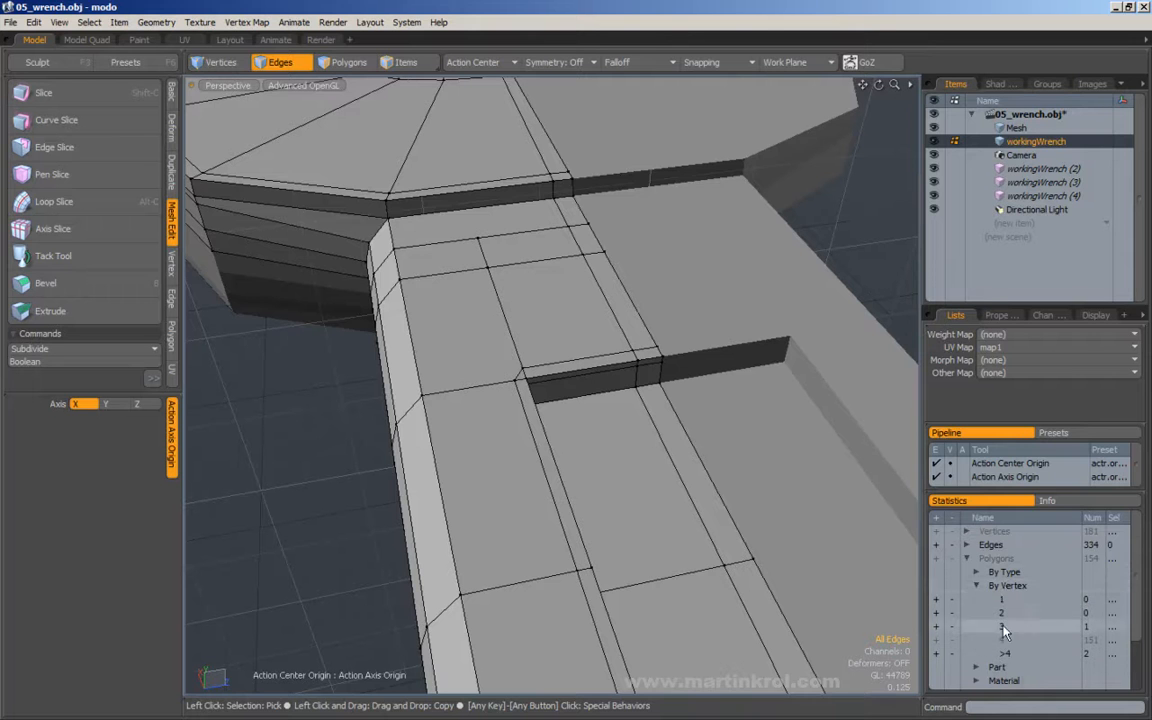
{"action": "left_click", "coordinate": [936, 656]}
{"action": "left_click_drag", "start_coordinate": [684, 398], "coordinate": [697, 392], "text": "alt"}
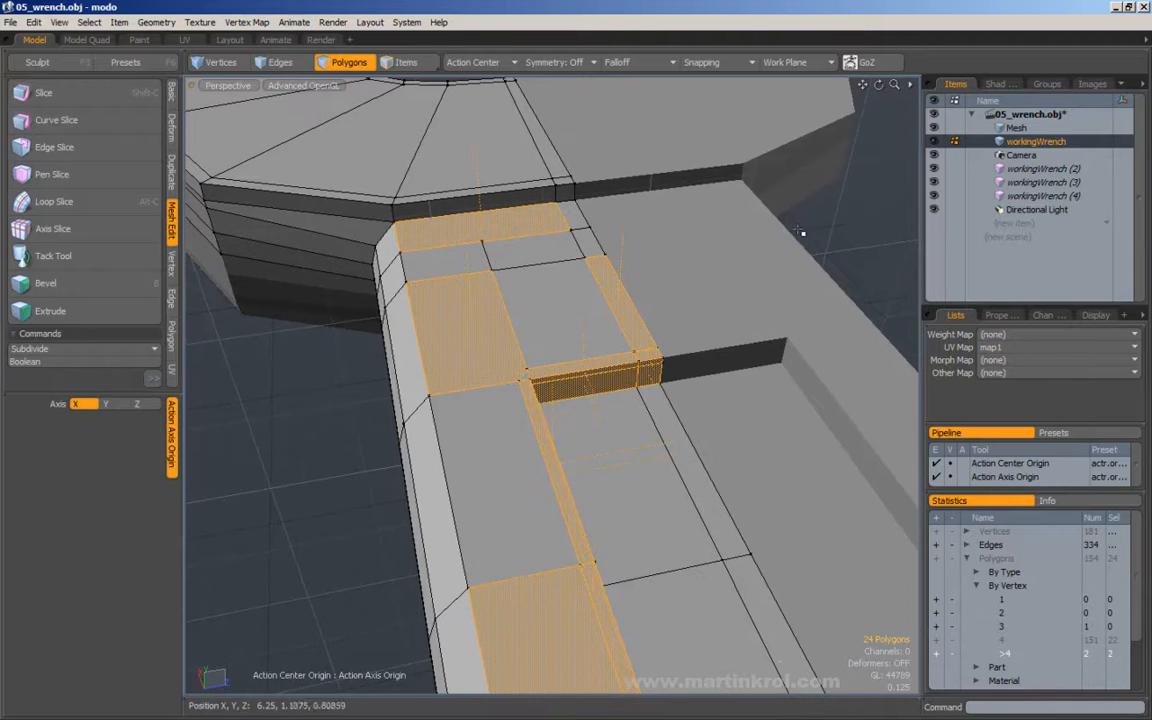
{"action": "left_click", "coordinate": [868, 272]}
{"action": "left_click", "coordinate": [936, 654]}
{"action": "left_click_drag", "start_coordinate": [663, 442], "coordinate": [522, 330], "text": "alt"}
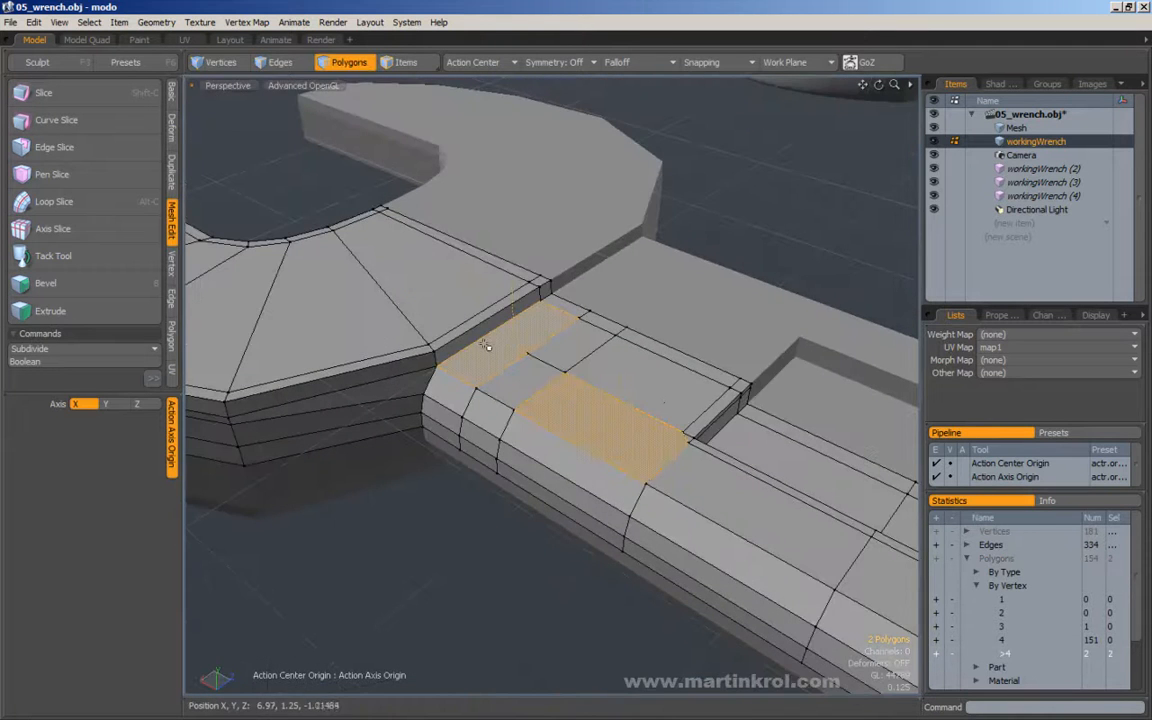
Examine individually the n-gons beside the head transition and the recess corner, clearing the selection after each.
{"action": "left_click", "coordinate": [720, 309]}
{"action": "left_click_drag", "start_coordinate": [720, 309], "coordinate": [555, 320], "text": "alt"}
{"action": "left_click", "coordinate": [537, 334]}
{"action": "left_click", "coordinate": [755, 197]}
{"action": "left_click_drag", "start_coordinate": [684, 399], "coordinate": [640, 400], "text": "alt"}
{"action": "left_click", "coordinate": [565, 418]}
{"action": "left_click", "coordinate": [743, 242]}
Loop-slice the lengthwise edges on the handle's outer side at 84.5%, just before the recess corner on the head side.
{"action": "left_click", "coordinate": [276, 63]}
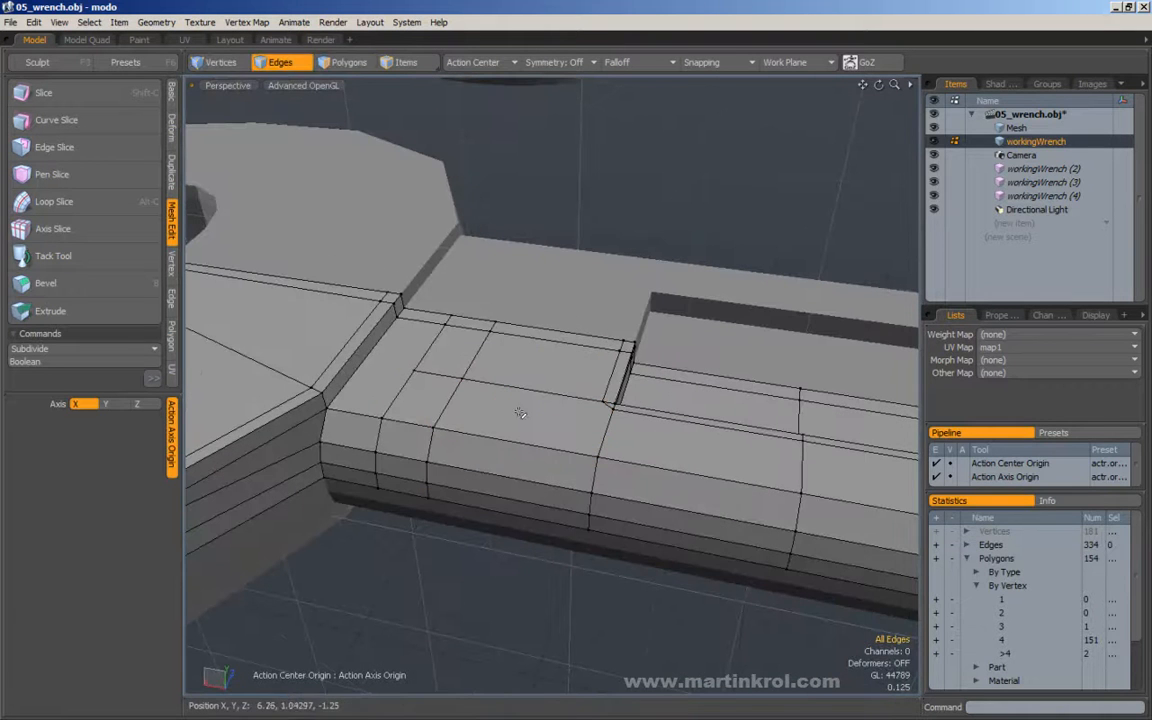
{"action": "left_click_drag", "start_coordinate": [543, 428], "coordinate": [527, 538]}
{"action": "key", "text": "alt+c"}
{"action": "left_click", "coordinate": [643, 482]}
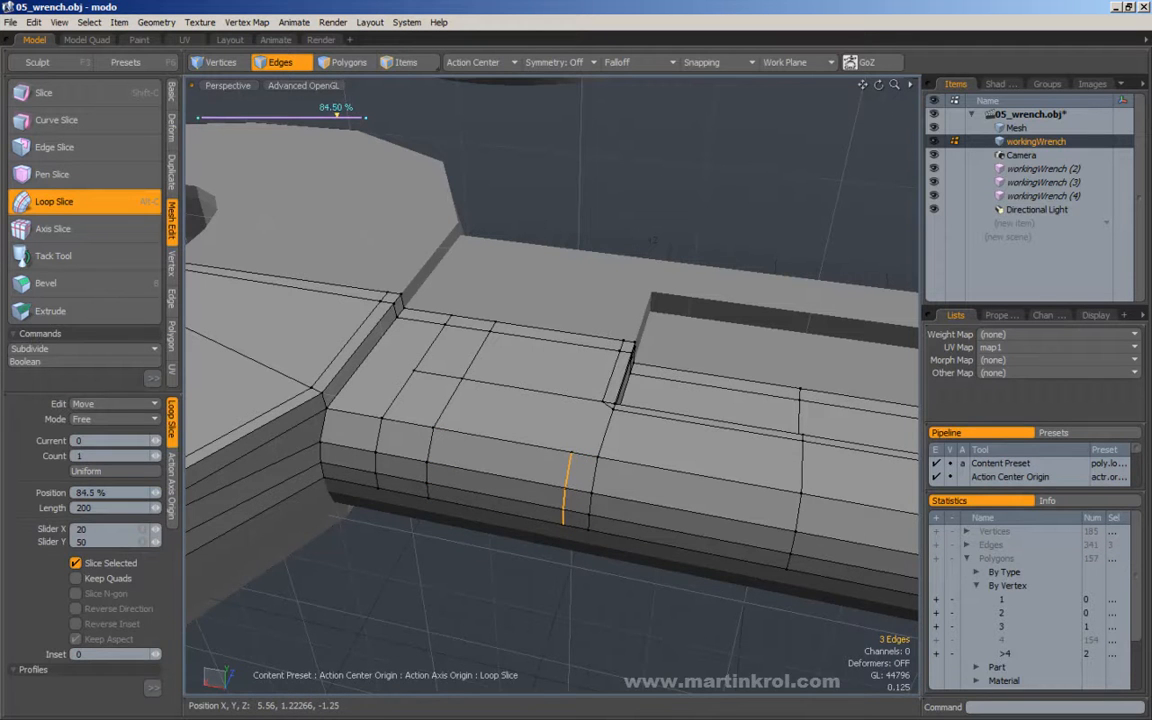
{"action": "key", "text": "Escape"}
Connect the new side loop to the support edge at the recess corner with Edge Slice.
{"action": "left_click_drag", "start_coordinate": [673, 398], "coordinate": [598, 468], "text": "alt"}
{"action": "left_click", "coordinate": [46, 149]}
{"action": "left_click", "coordinate": [548, 517]}
{"action": "left_click", "coordinate": [577, 435]}
{"action": "key", "text": "space"}
Loop-slice the recess wall and floor near its head-side end, and connect the cut to the handle's outer edge with Edge Slice.
{"action": "left_click_drag", "start_coordinate": [697, 393], "coordinate": [522, 437], "text": "alt"}
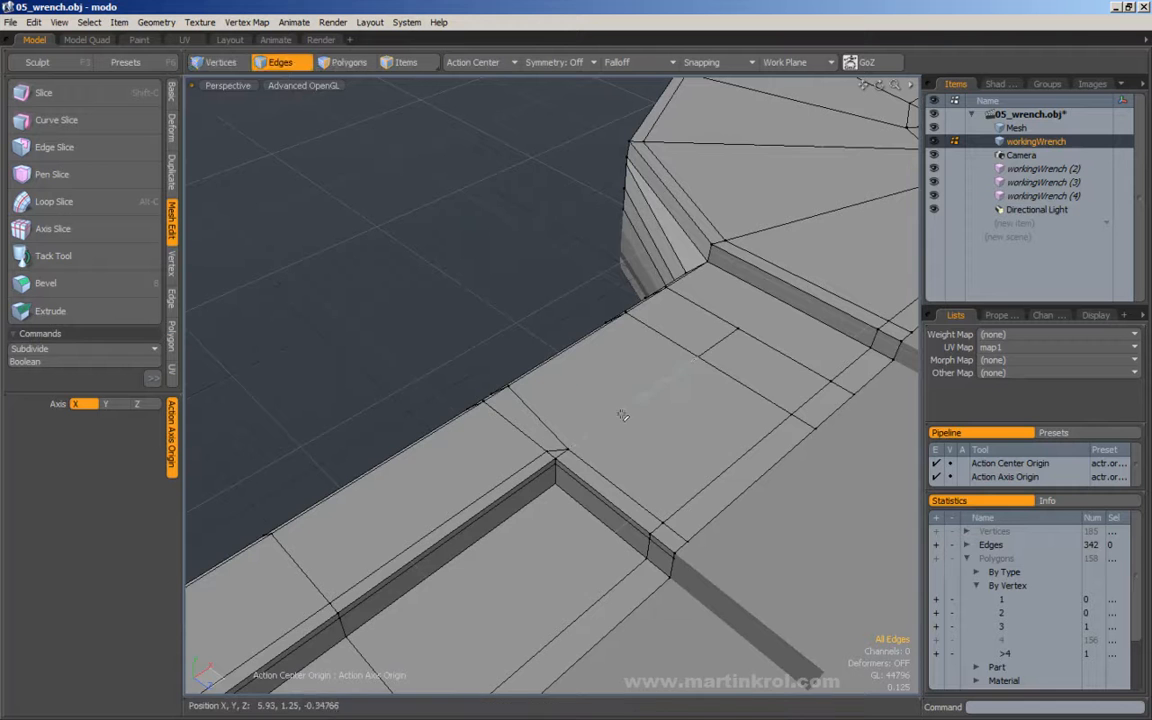
{"action": "left_click_drag", "start_coordinate": [532, 434], "coordinate": [545, 514], "text": "alt"}
{"action": "key", "text": "alt+c"}
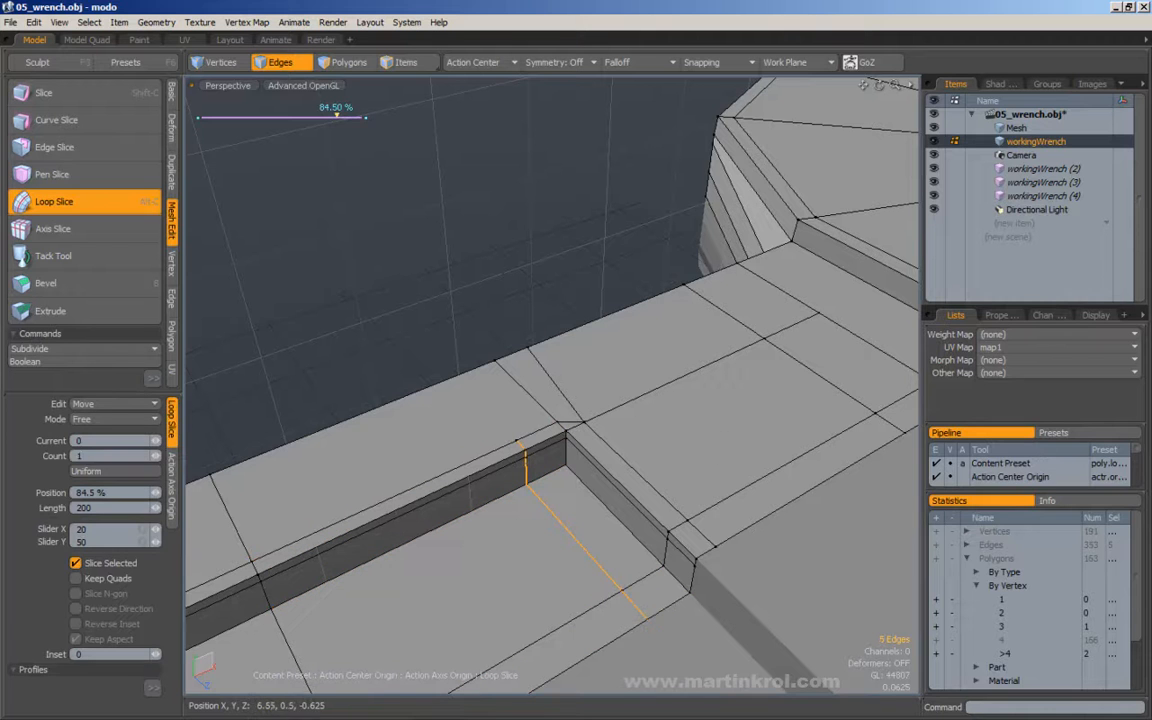
{"action": "key", "text": "space"}
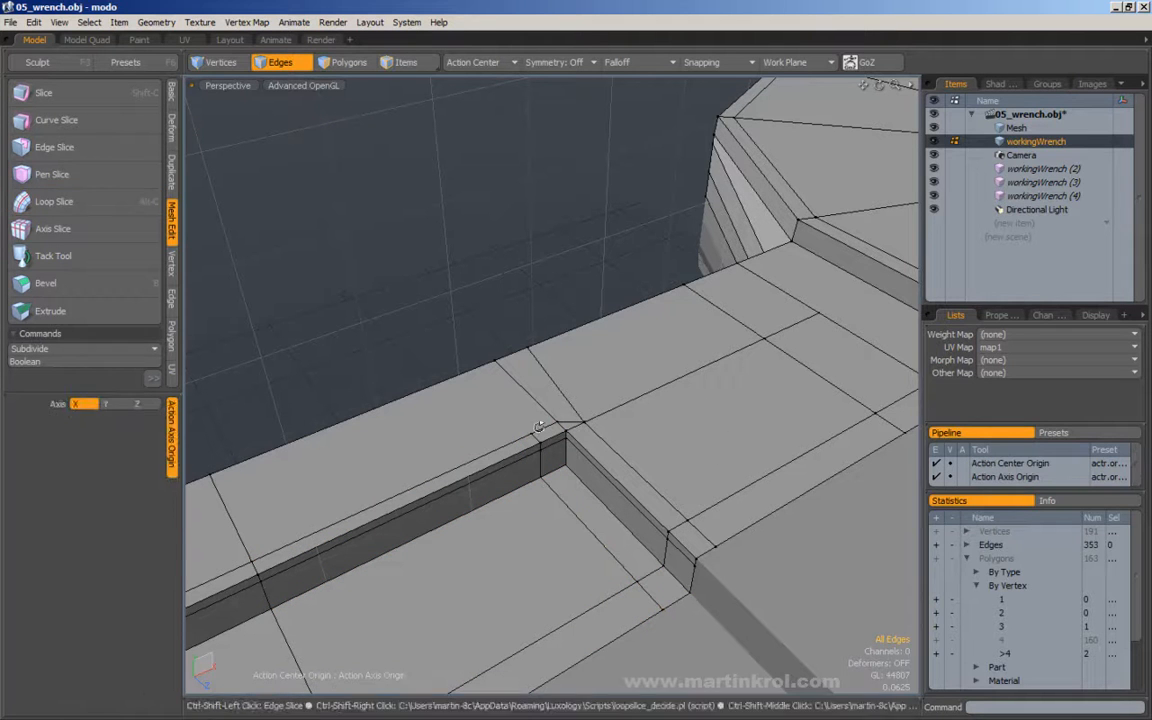
{"action": "key", "text": "c"}
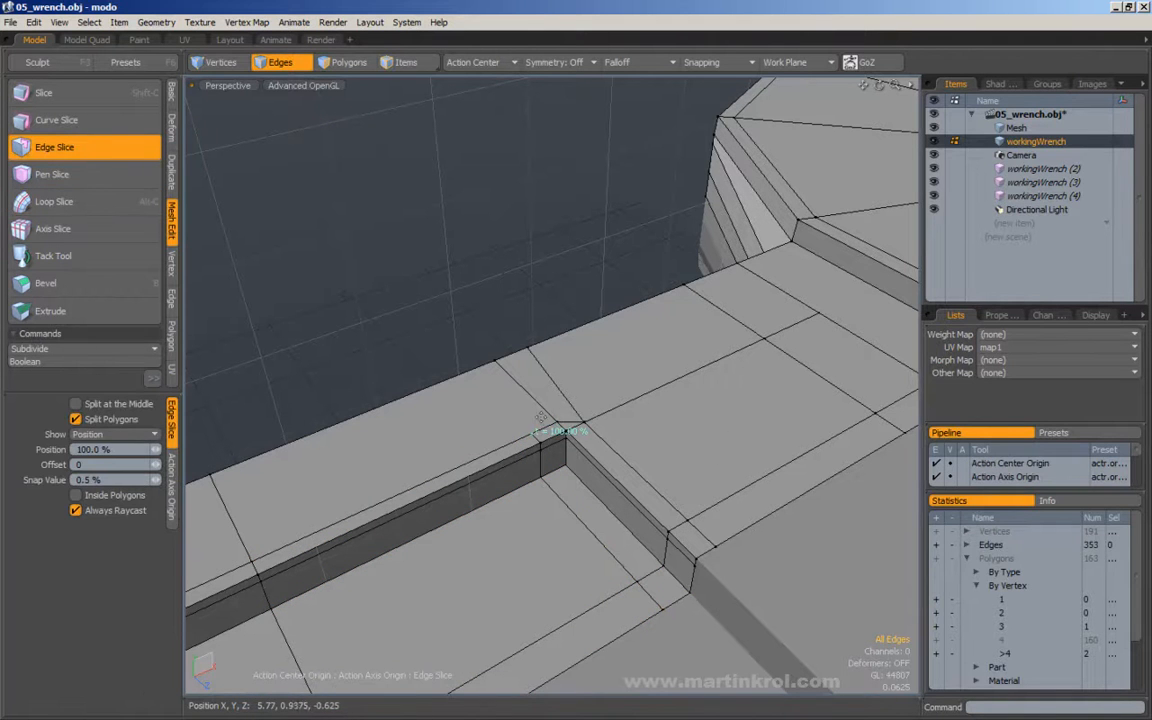
{"action": "key", "text": "space"}
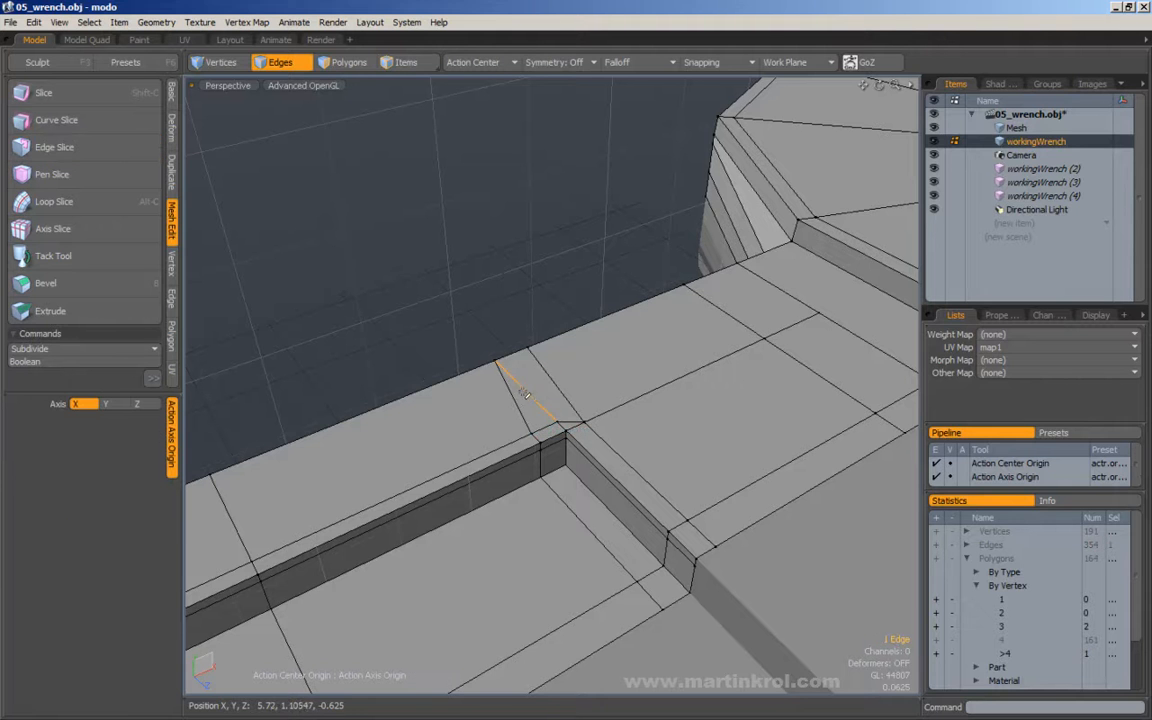
Replace the diagonal edge at the recess corner with an Edge Slice from the outer side loop, and remove the redundant edge beside it.
{"action": "left_click_drag", "start_coordinate": [544, 393], "coordinate": [533, 398], "text": "alt"}
{"action": "key", "text": "c"}
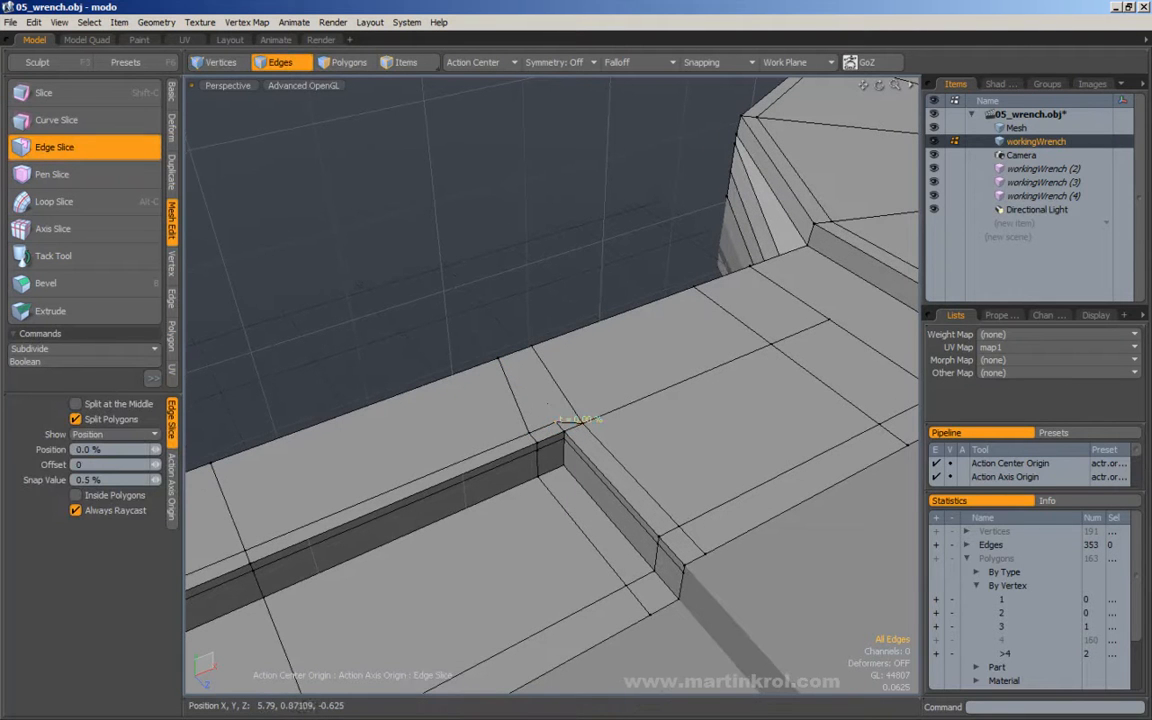
{"action": "key", "text": "space"}
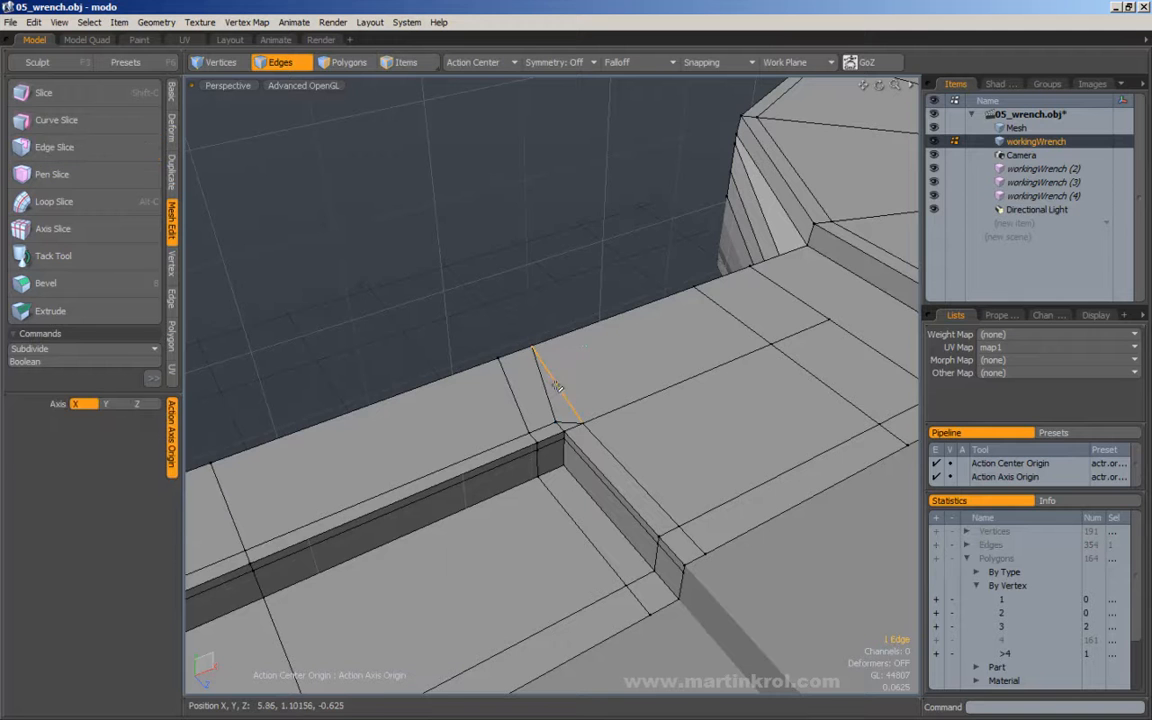
Loop-slice the recess's head-side end wall and floor strip just beside the corner, and connect the cut to the support-edge corner with Edge Slice.
{"action": "left_click_drag", "start_coordinate": [599, 391], "coordinate": [592, 458], "text": "alt"}
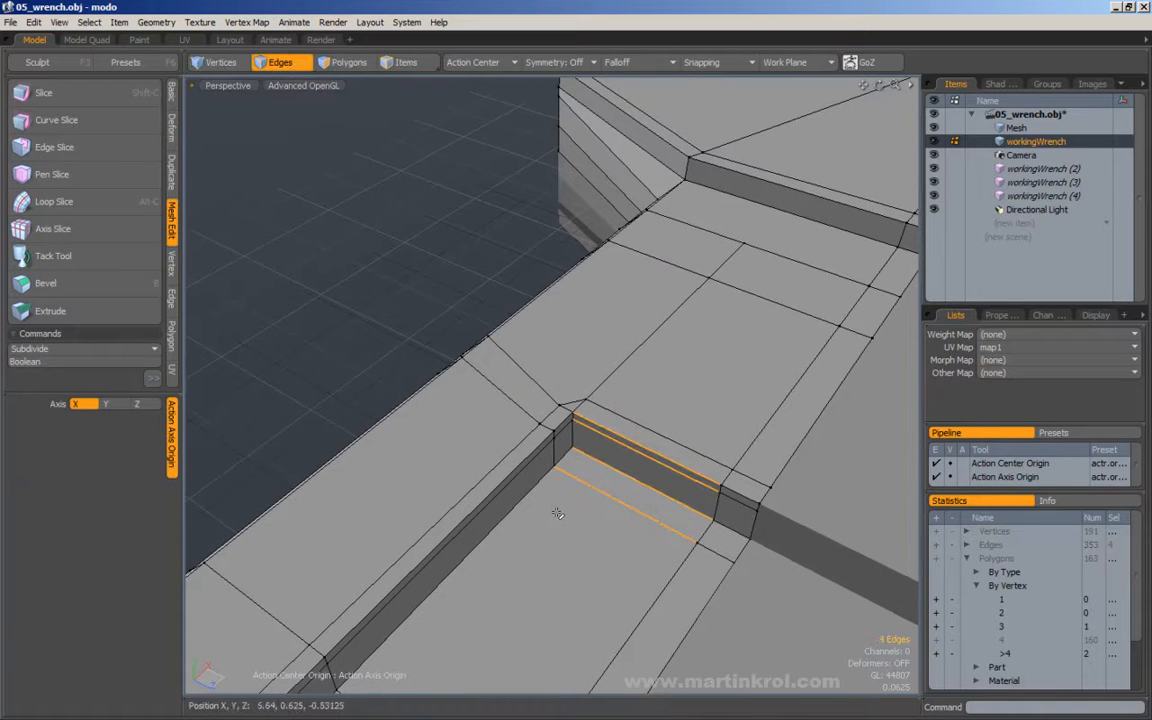
{"action": "key", "text": "alt+c"}
{"action": "left_click", "coordinate": [663, 397]}
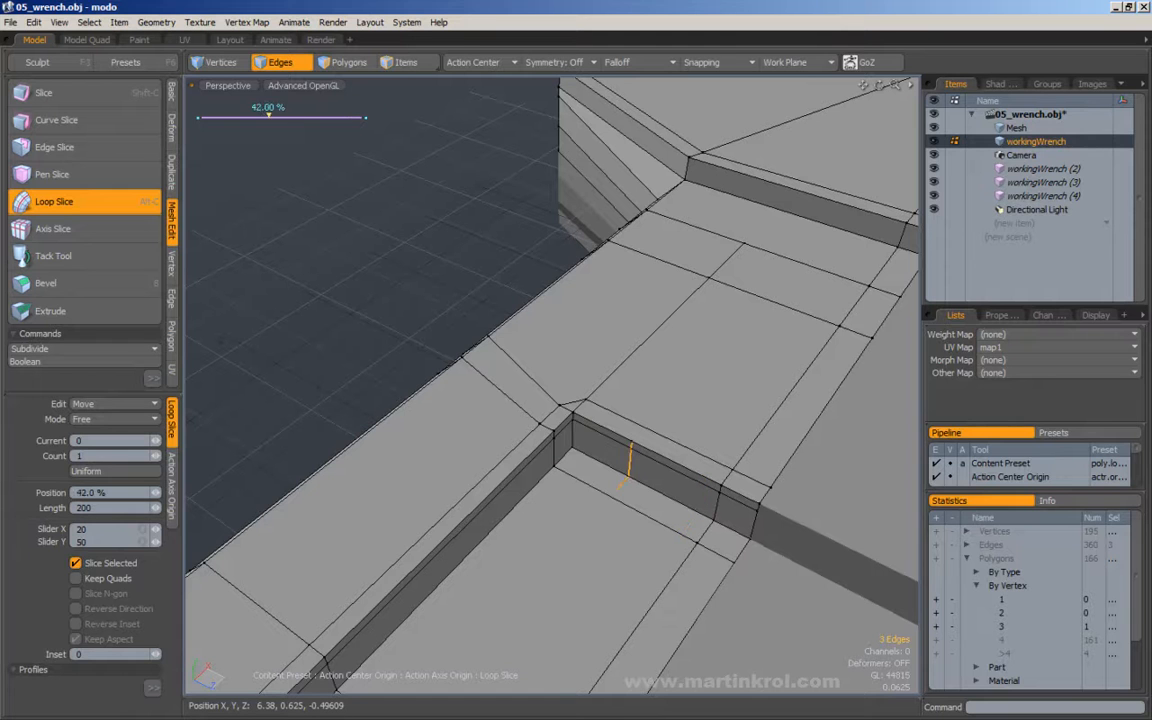
{"action": "key", "text": "q"}
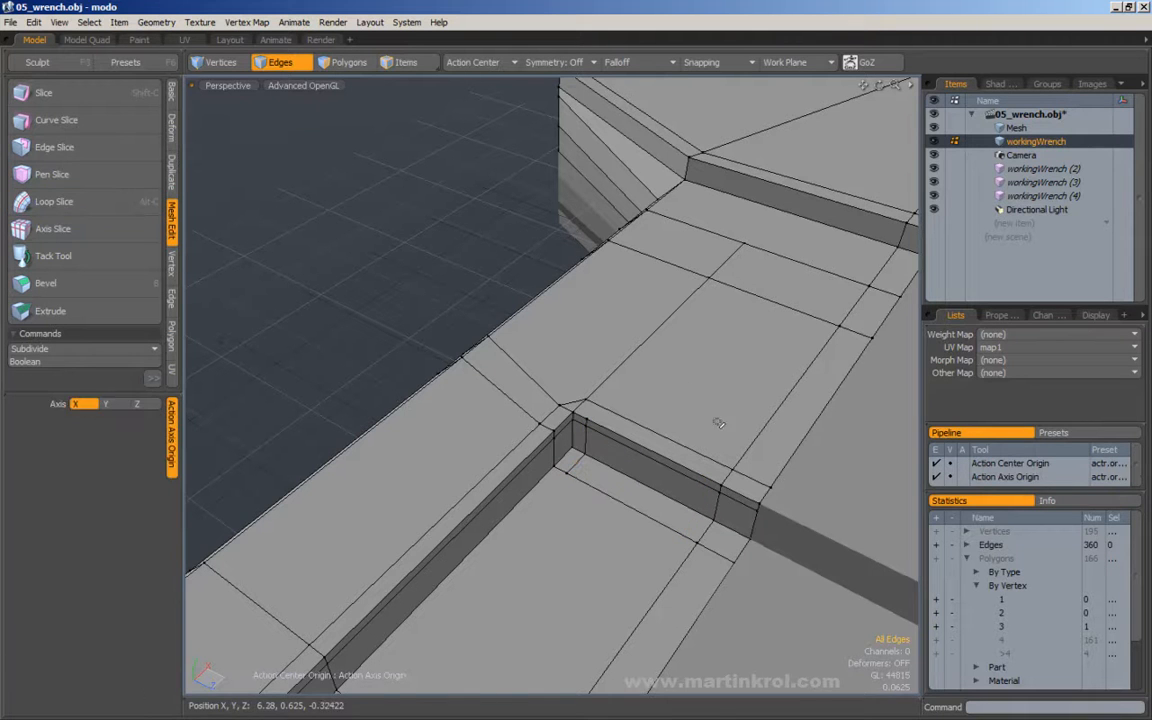
{"action": "left_click", "coordinate": [712, 406]}
{"action": "key", "text": "c"}
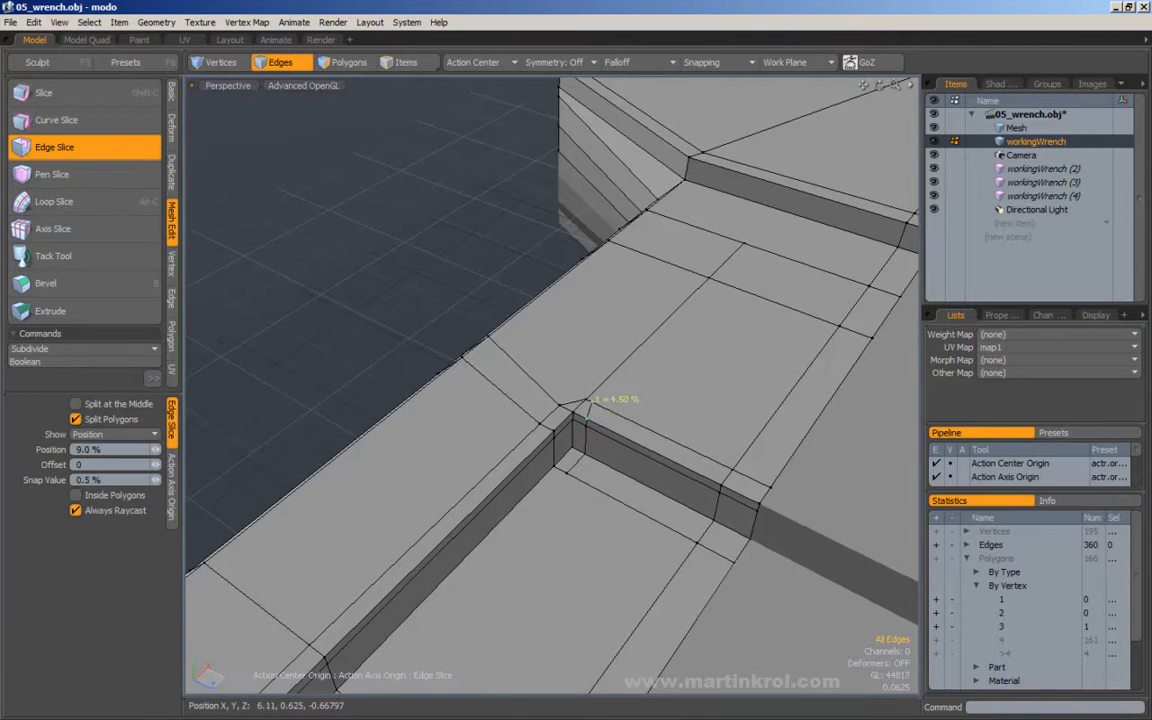
{"action": "key", "text": "q"}
Select the vertical edges at the recess corner for moving and set the action center to Automatic.
{"action": "mouse_move", "coordinate": [616, 398]}
{"action": "left_mouse_down", "text": "alt"}
{"action": "mouse_move", "coordinate": [650, 378]}
{"action": "mouse_move", "coordinate": [612, 401]}
{"action": "left_mouse_up", "text": "alt"}
{"action": "left_click_drag", "start_coordinate": [573, 449], "coordinate": [572, 418]}
{"action": "left_click_drag", "start_coordinate": [574, 430], "coordinate": [610, 430], "text": "alt"}
{"action": "key", "text": "w"}
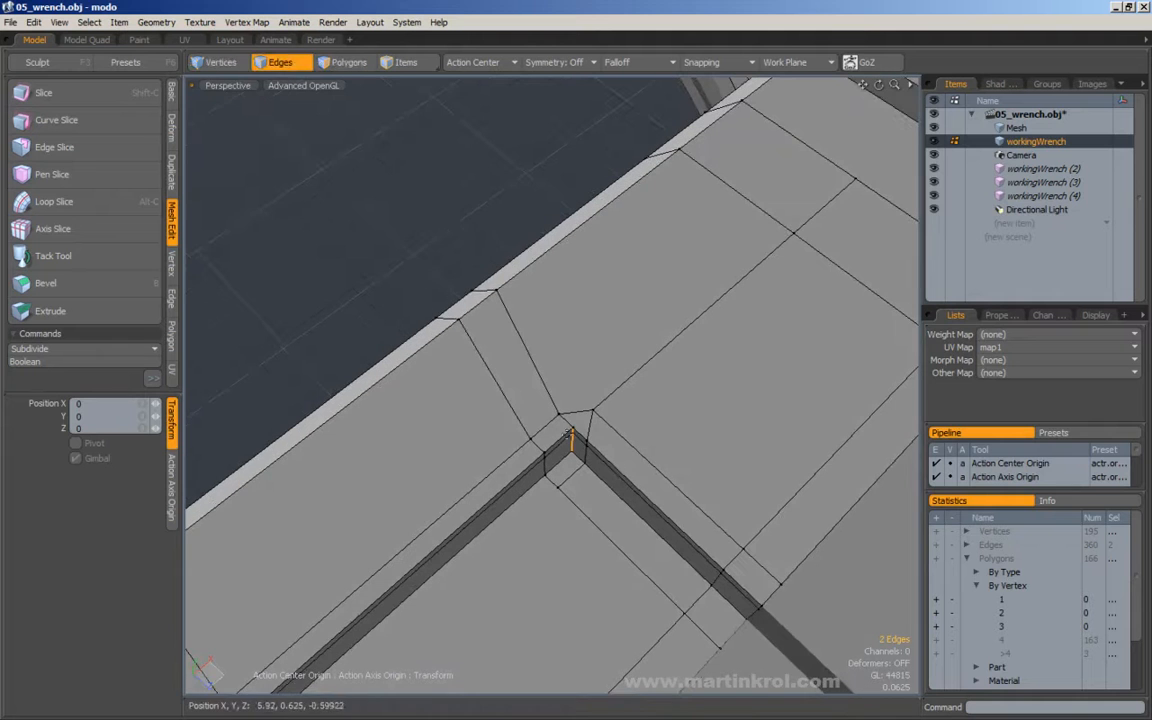
{"action": "left_click", "coordinate": [470, 62]}
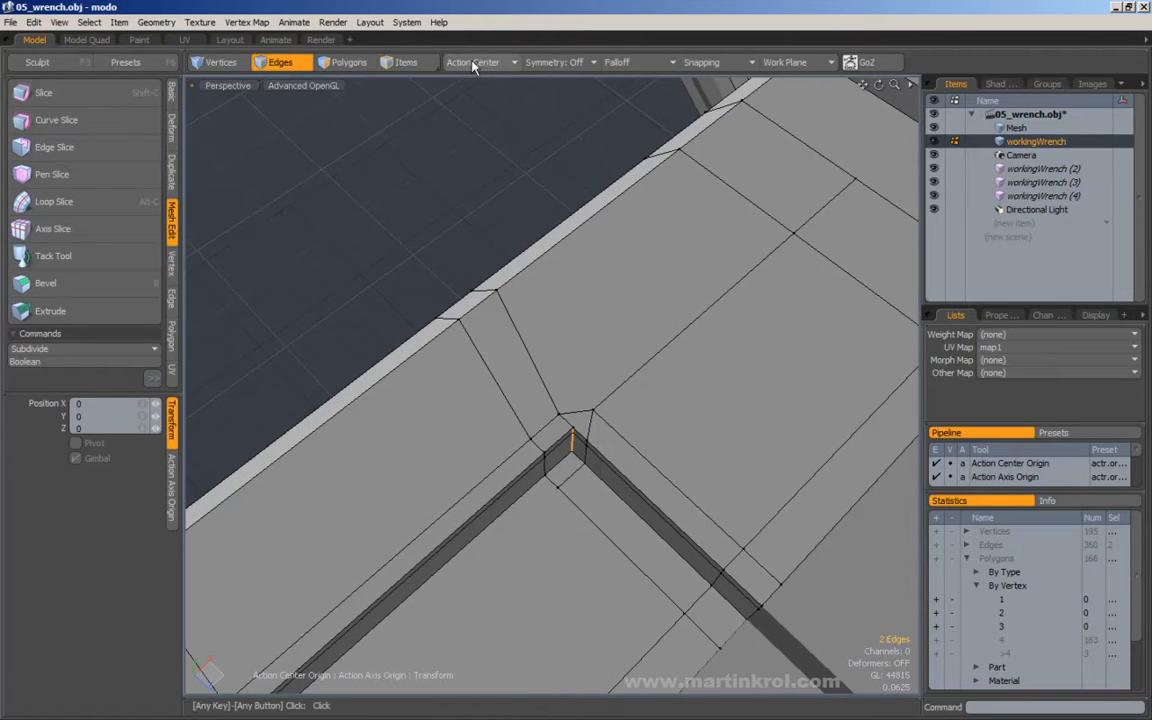
{"action": "left_click", "coordinate": [475, 64]}
{"action": "left_click", "coordinate": [445, 62]}
{"action": "left_click", "coordinate": [474, 64]}
{"action": "left_click", "coordinate": [507, 33]}
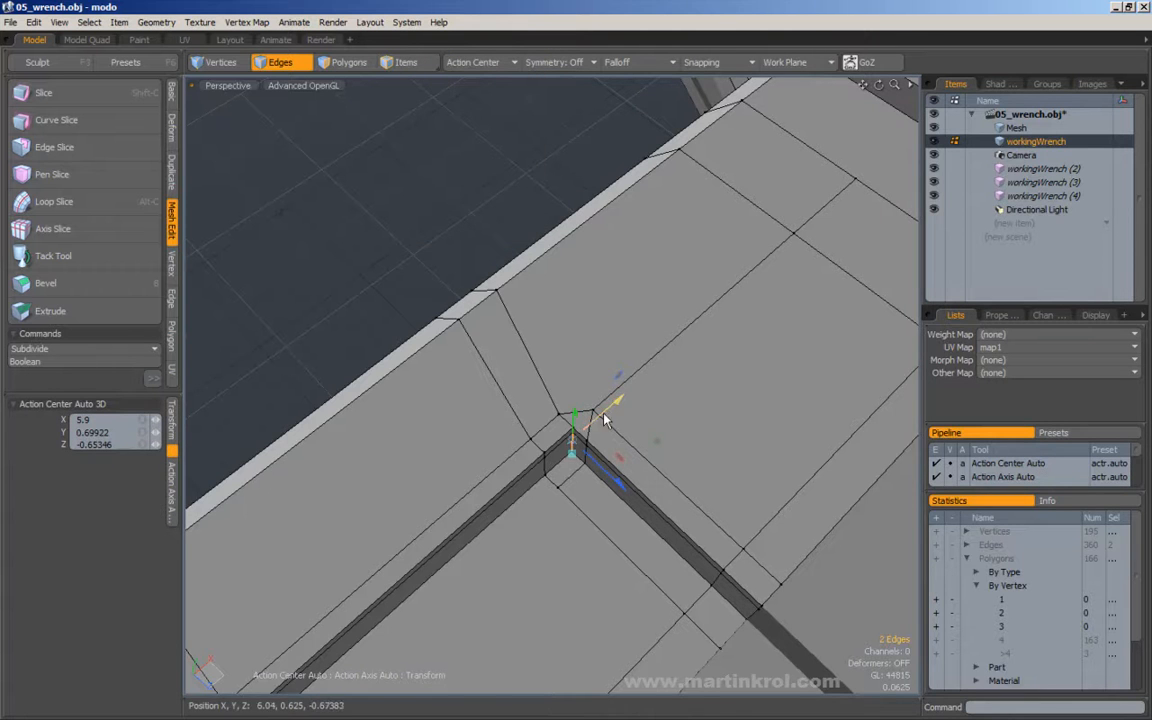
Move the vertical corner edges slightly inward to chamfer the recess corner, and clear the selection.
{"action": "left_click_drag", "start_coordinate": [604, 420], "coordinate": [594, 411], "text": "alt"}
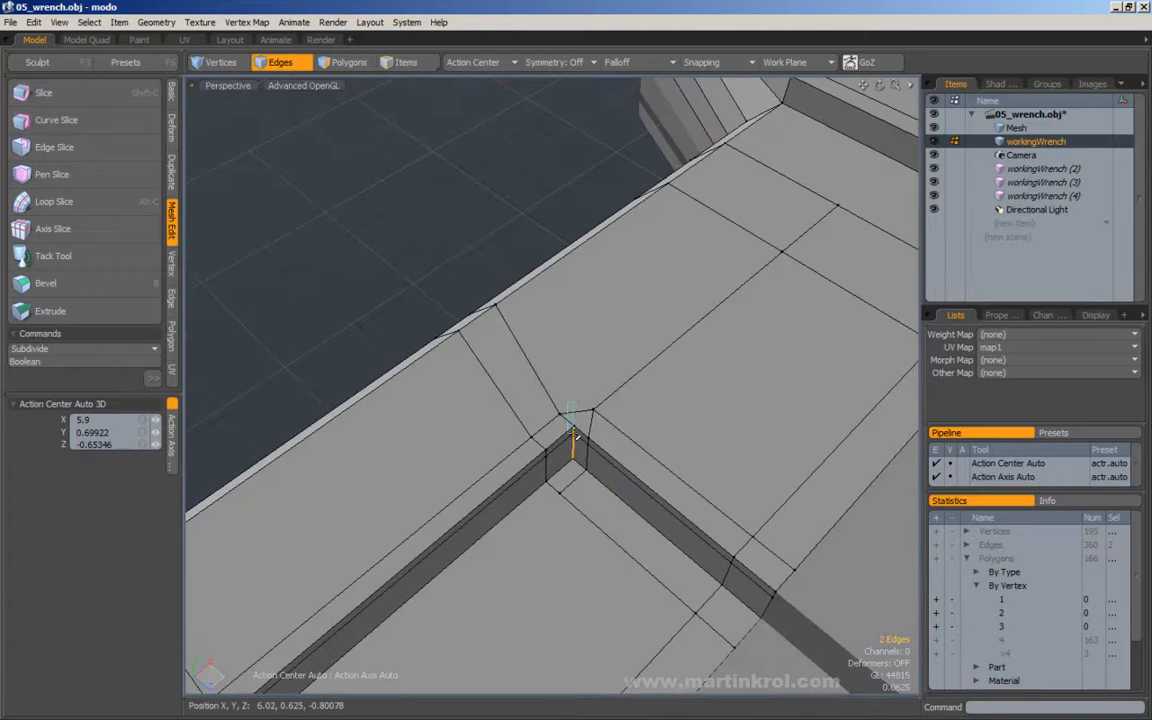
{"action": "key", "text": "w"}
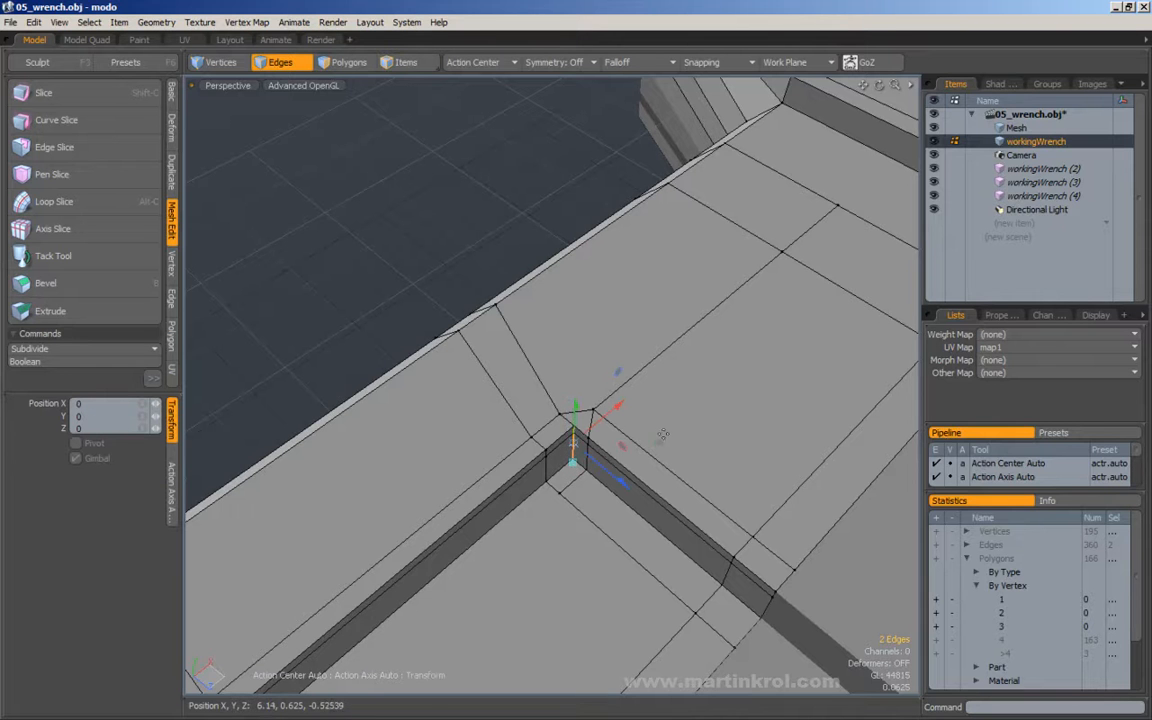
{"action": "left_click_drag", "start_coordinate": [656, 445], "coordinate": [638, 417]}
{"action": "key", "text": "space"}
{"action": "left_click", "coordinate": [668, 435]}
Examine the whole wrench and its recess corner in subdivision preview, and return to the polygon cage.
{"action": "key", "text": "Tab"}
{"action": "right_click_drag", "start_coordinate": [638, 417], "coordinate": [517, 432], "text": "alt"}
{"action": "left_click_drag", "start_coordinate": [517, 432], "coordinate": [450, 402], "text": "alt"}
{"action": "right_click_drag", "start_coordinate": [450, 402], "coordinate": [432, 399], "text": "alt"}
{"action": "left_click_drag", "start_coordinate": [432, 399], "coordinate": [506, 446], "text": "alt"}
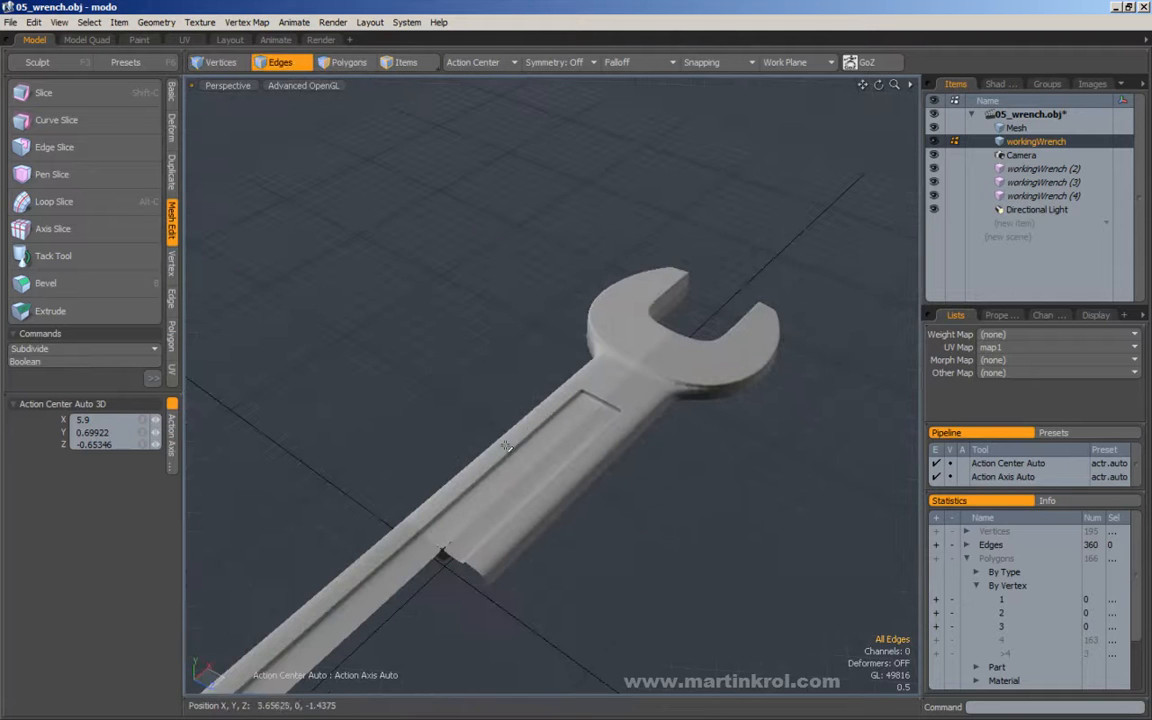
{"action": "right_click_drag", "start_coordinate": [578, 377], "coordinate": [617, 393], "text": "alt"}
{"action": "left_click_drag", "start_coordinate": [617, 393], "coordinate": [573, 406], "text": "alt"}
{"action": "right_click_drag", "start_coordinate": [573, 406], "coordinate": [594, 411], "text": "alt"}
{"action": "key", "text": "Tab"}
{"action": "left_click_drag", "start_coordinate": [548, 411], "coordinate": [580, 467], "text": "alt"}
{"action": "right_click_drag", "start_coordinate": [580, 467], "coordinate": [606, 470], "text": "alt"}
{"action": "left_click_drag", "start_coordinate": [532, 412], "coordinate": [517, 418], "text": "alt"}
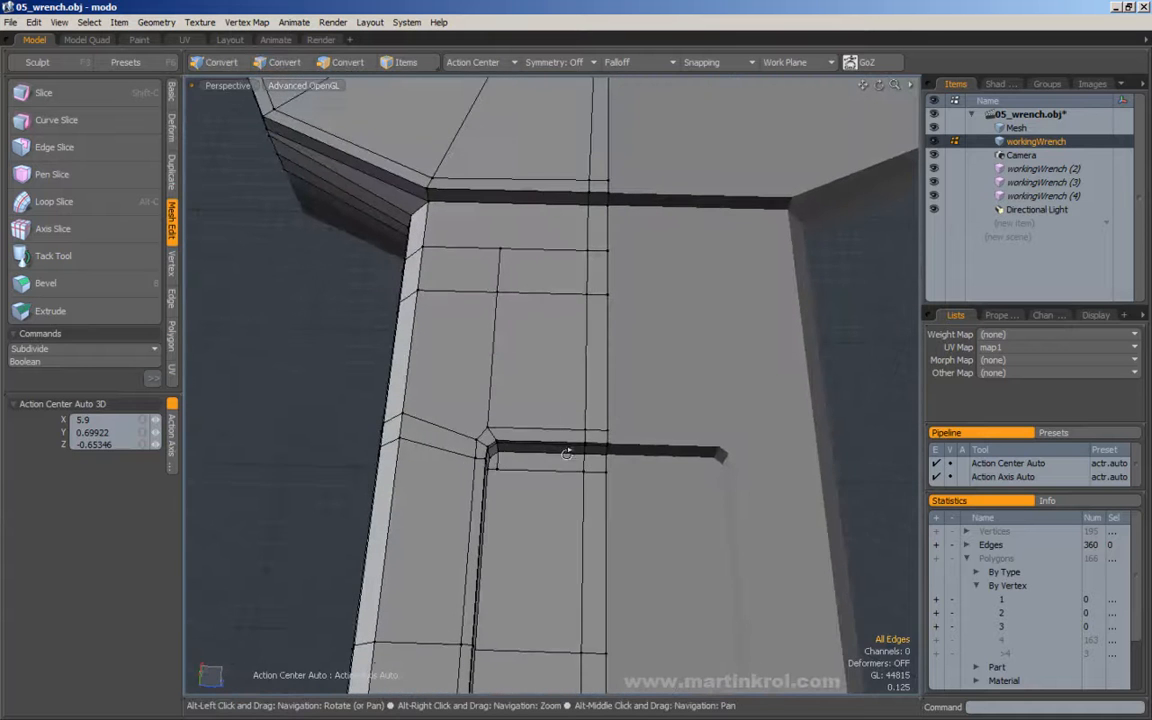
{"action": "right_click_drag", "start_coordinate": [517, 418], "coordinate": [502, 424], "text": "alt"}
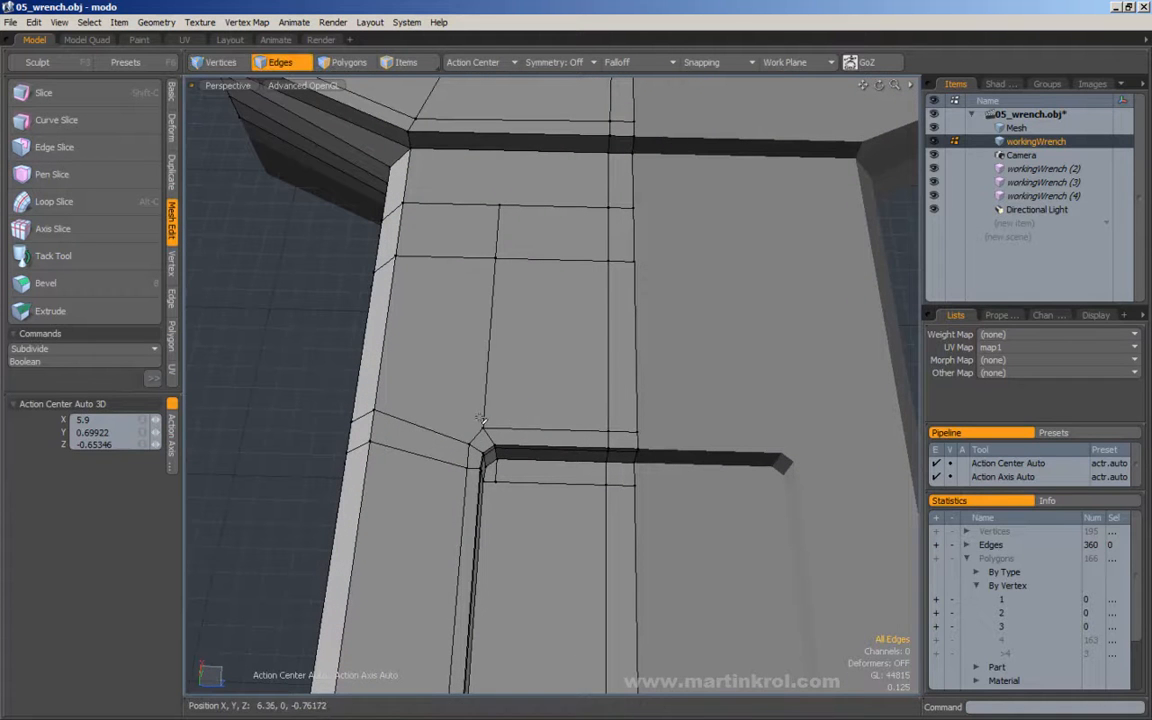
Move the edge cut beside the recess corner along the end wall towards the handle's centreline.
{"action": "left_click_drag", "start_coordinate": [505, 450], "coordinate": [480, 414], "text": "alt"}
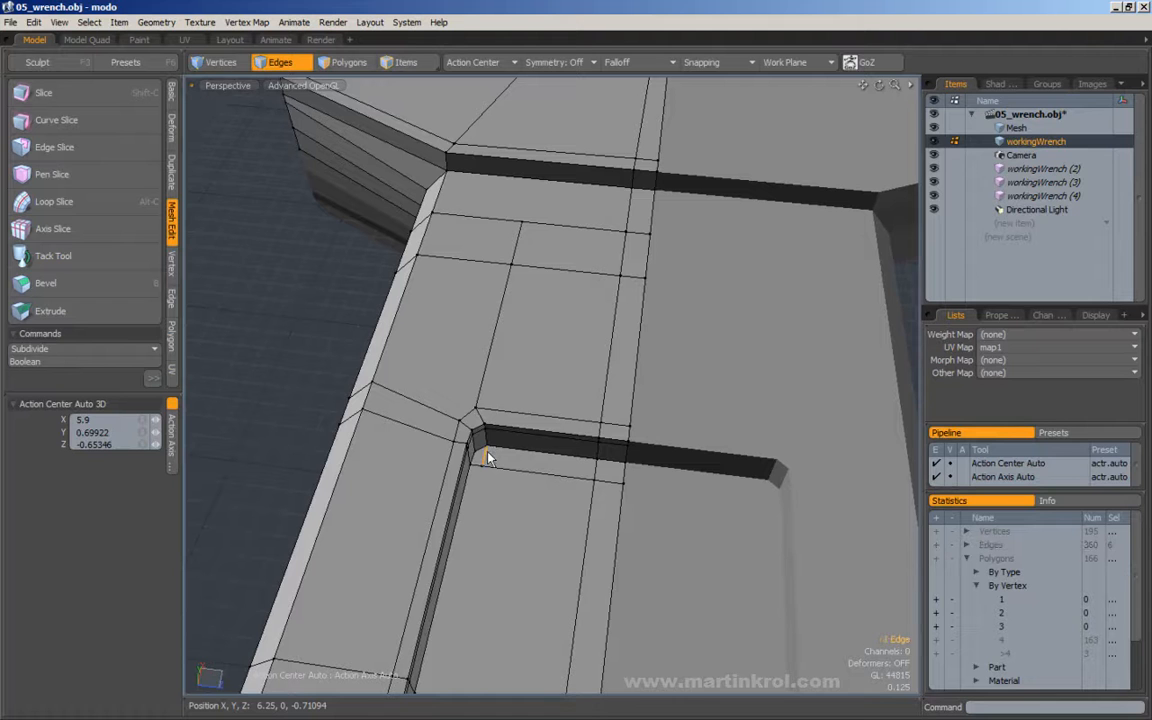
{"action": "left_click_drag", "start_coordinate": [534, 330], "coordinate": [555, 364], "text": "alt"}
{"action": "key", "text": "w"}
{"action": "left_click_drag", "start_coordinate": [556, 447], "coordinate": [624, 447]}
{"action": "left_click_drag", "start_coordinate": [610, 446], "coordinate": [545, 445], "text": "alt"}
{"action": "key", "text": "q"}
Select the edges on the middle section of the recess end wall and move them towards the wrench head.
{"action": "right_click_drag", "start_coordinate": [668, 492], "coordinate": [683, 502]}
{"action": "left_click_drag", "start_coordinate": [683, 502], "coordinate": [612, 482], "text": "alt"}
{"action": "right_click_drag", "start_coordinate": [512, 372], "coordinate": [648, 486]}
{"action": "left_click_drag", "start_coordinate": [685, 512], "coordinate": [650, 500], "text": "alt"}
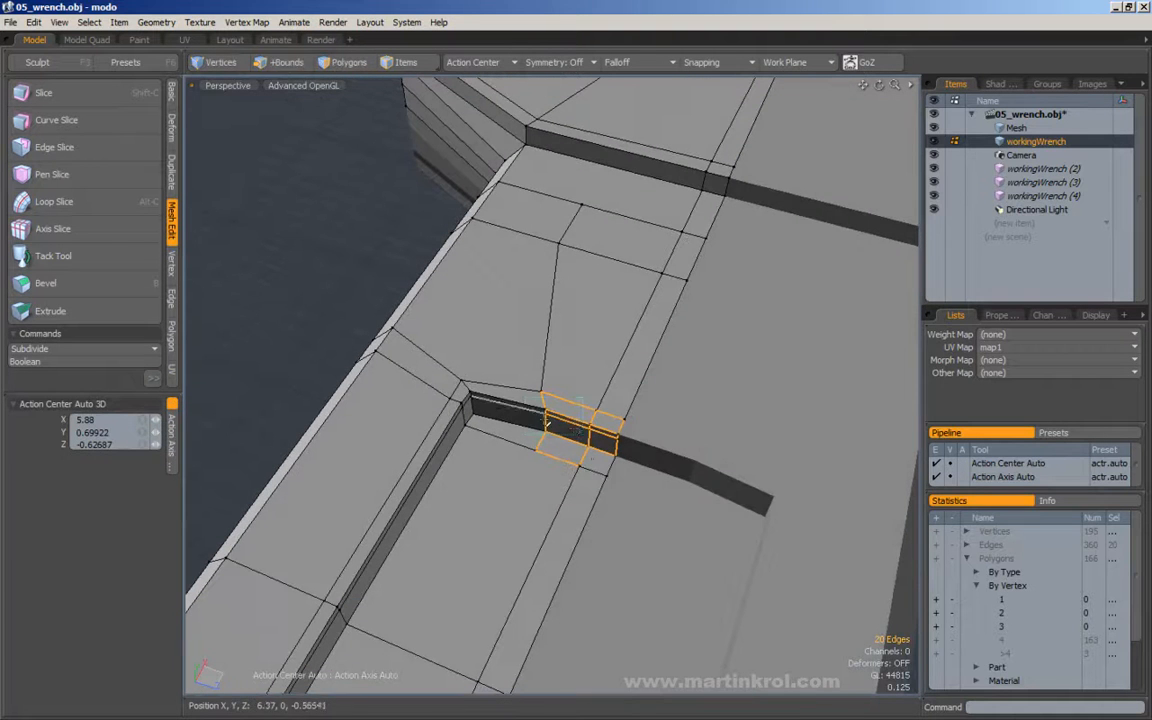
{"action": "key", "text": "w"}
{"action": "left_click_drag", "start_coordinate": [600, 381], "coordinate": [613, 355]}
{"action": "left_click_drag", "start_coordinate": [613, 355], "coordinate": [480, 390], "text": "alt"}
{"action": "key", "text": "q"}
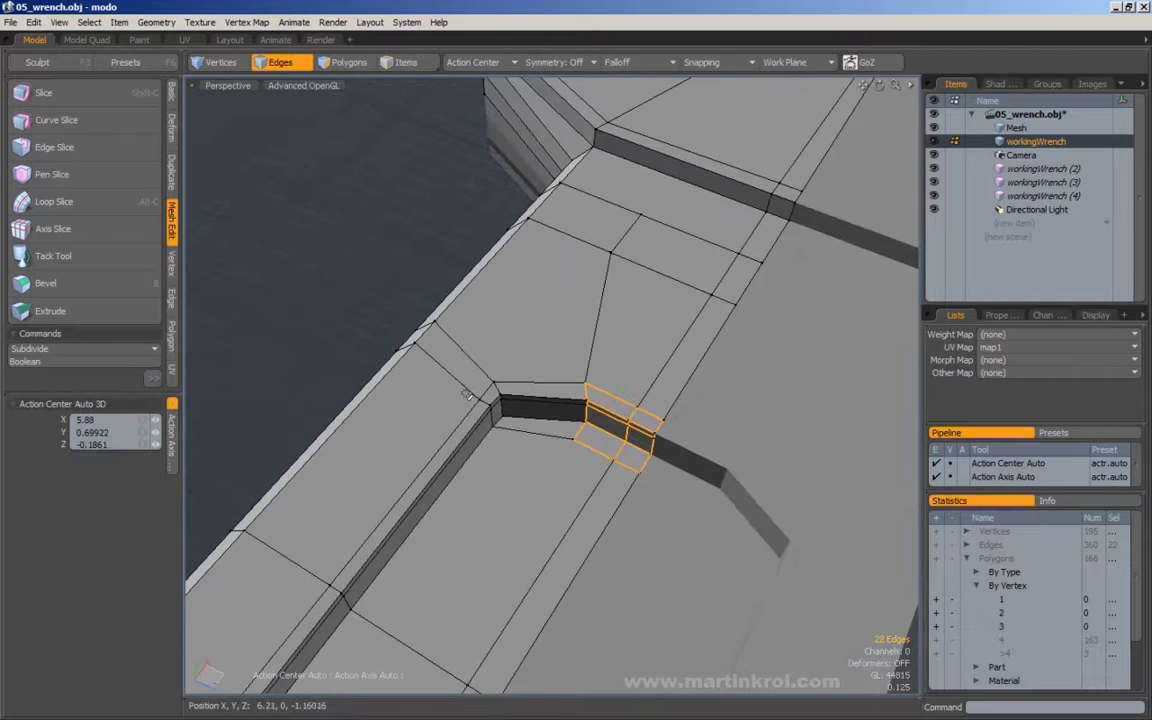
Move the recess side wall's edges just before the corner back along the handle, away from the head.
{"action": "right_click_drag", "start_coordinate": [495, 432], "coordinate": [503, 449]}
{"action": "key", "text": "w"}
{"action": "left_click_drag", "start_coordinate": [508, 398], "coordinate": [459, 460]}
{"action": "key", "text": "q"}
Move the three middle corner edges of the recess by about -0.09 in X and 0.02 in Z.
{"action": "right_click_drag", "start_coordinate": [482, 385], "coordinate": [514, 423]}
{"action": "left_click_drag", "start_coordinate": [566, 447], "coordinate": [570, 490], "text": "alt"}
{"action": "key", "text": "w"}
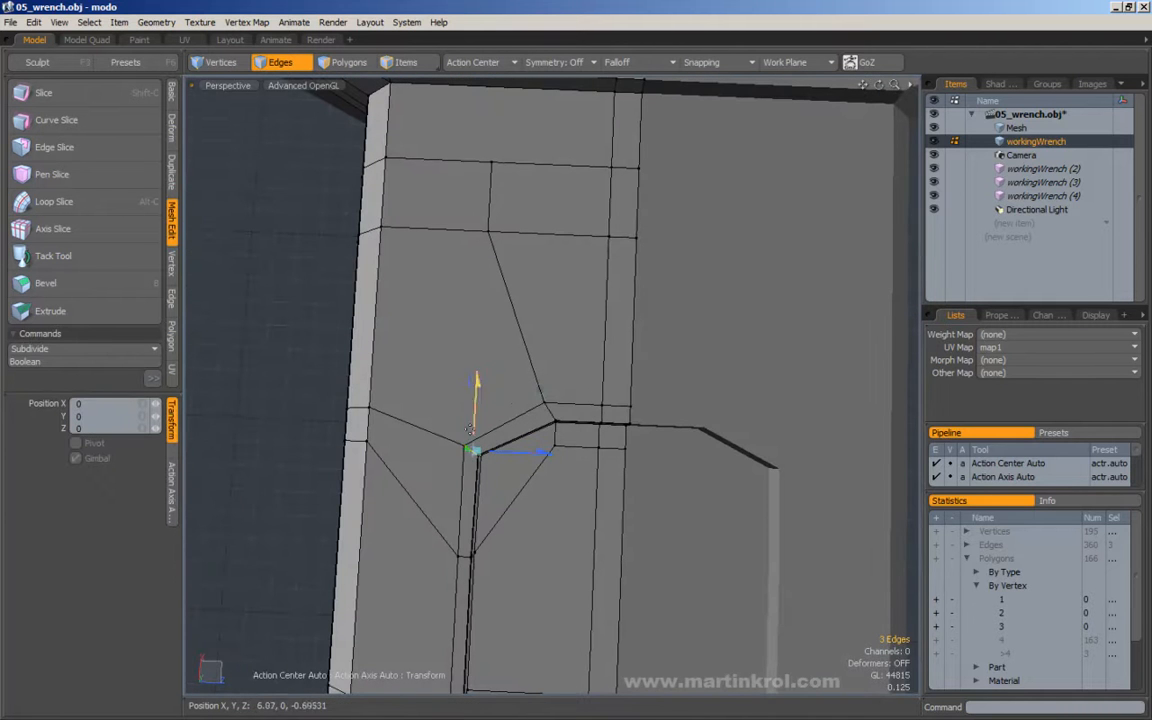
{"action": "mouse_move", "coordinate": [545, 386]}
{"action": "left_mouse_down"}
{"action": "mouse_move", "coordinate": [561, 386]}
{"action": "mouse_move", "coordinate": [543, 410]}
{"action": "left_mouse_up"}
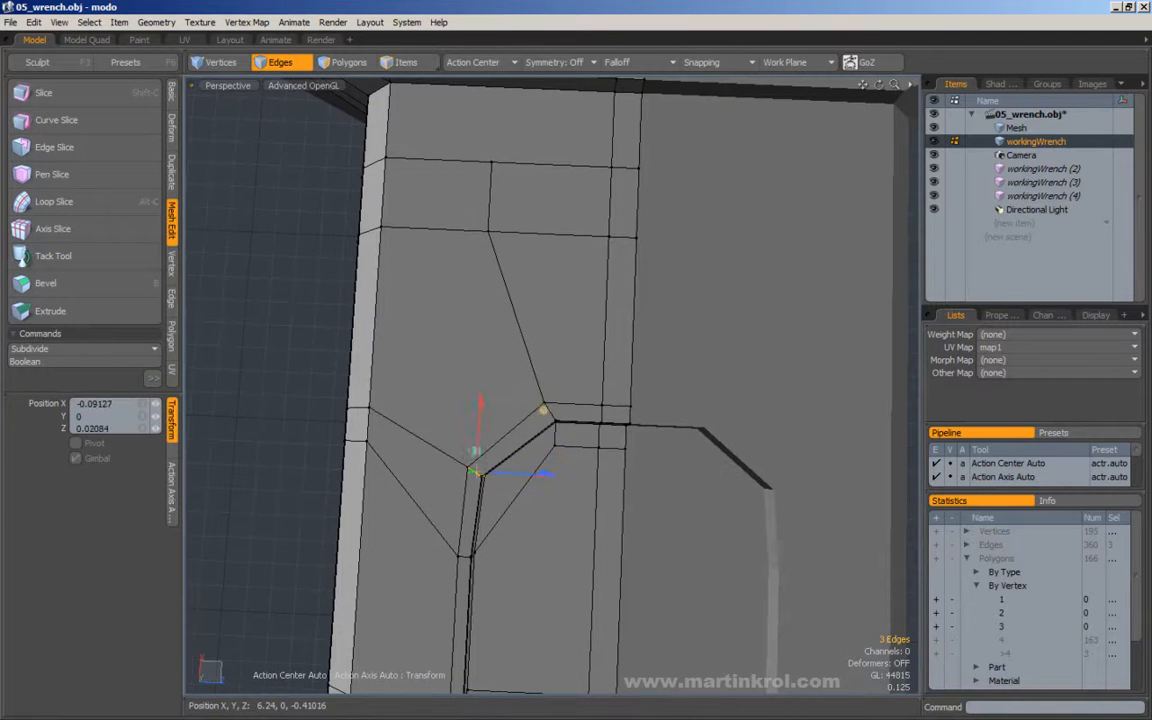
{"action": "key", "text": "q"}
Move the three edges between the corner and the centreline on the end wall outward to widen the recess curve.
{"action": "key", "text": "w"}
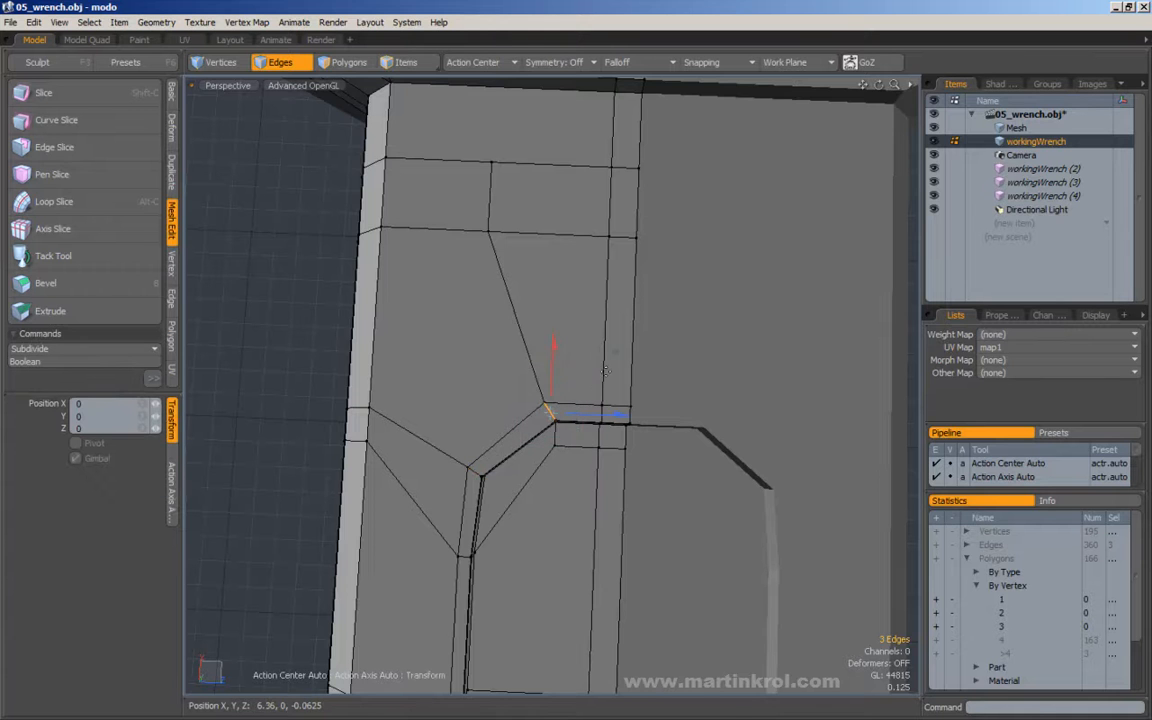
{"action": "left_click_drag", "start_coordinate": [573, 398], "coordinate": [579, 360], "text": "alt"}
{"action": "key", "text": "q"}
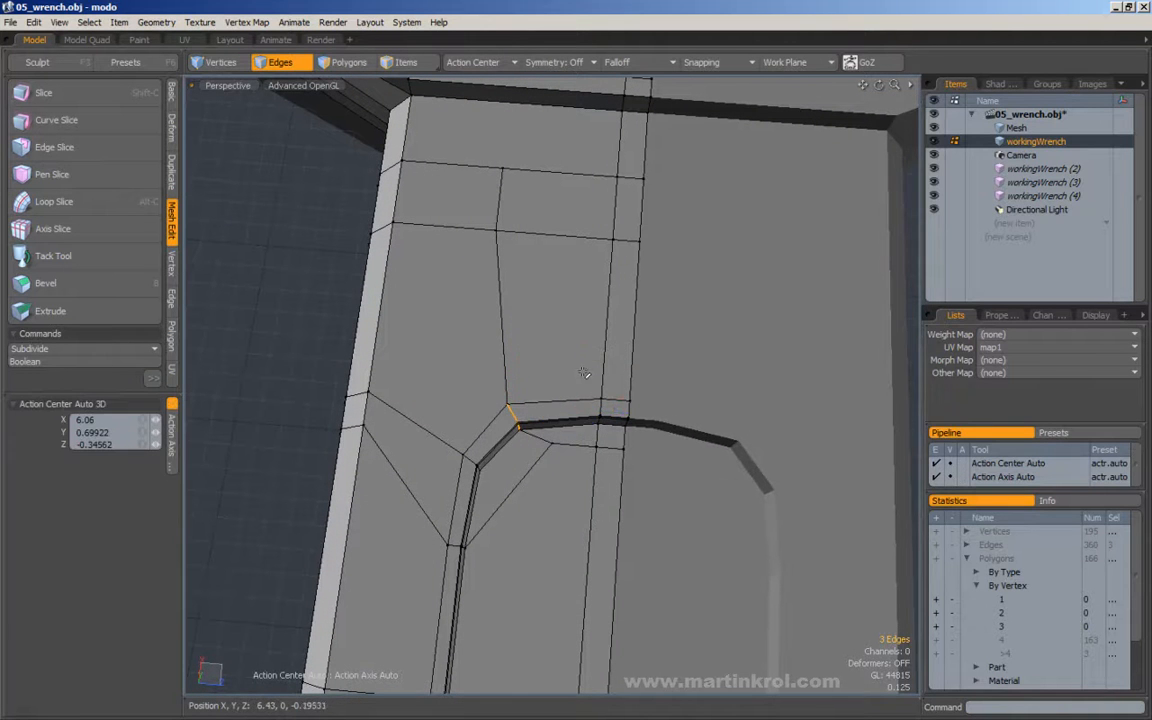
{"action": "key", "text": "w"}
{"action": "left_click_drag", "start_coordinate": [582, 360], "coordinate": [598, 363]}
{"action": "left_click_drag", "start_coordinate": [430, 412], "coordinate": [425, 342], "text": "alt+shift"}
{"action": "key", "text": "q"}
Reposition the middle edges of the rounded recess corner to even out the curve, and clear the selection.
{"action": "right_click_drag", "start_coordinate": [425, 342], "coordinate": [488, 417]}
{"action": "key", "text": "w"}
{"action": "left_click_drag", "start_coordinate": [535, 339], "coordinate": [546, 336]}
{"action": "key", "text": "q"}
{"action": "left_click", "coordinate": [741, 347]}
Examine the rounded recess corner in subdivision preview, and check its floor and wall topology in the polygon cage.
{"action": "left_click_drag", "start_coordinate": [741, 347], "coordinate": [590, 360], "text": "alt"}
{"action": "key", "text": "Tab"}
{"action": "left_click_drag", "start_coordinate": [590, 360], "coordinate": [566, 393], "text": "alt"}
{"action": "right_click_drag", "start_coordinate": [487, 328], "coordinate": [643, 347], "text": "alt"}
{"action": "left_click_drag", "start_coordinate": [643, 347], "coordinate": [625, 399], "text": "alt"}
{"action": "right_click_drag", "start_coordinate": [600, 352], "coordinate": [581, 422], "text": "alt"}
{"action": "left_click_drag", "start_coordinate": [581, 422], "coordinate": [557, 442], "text": "alt"}
{"action": "left_click_drag", "start_coordinate": [481, 432], "coordinate": [639, 455], "text": "alt"}
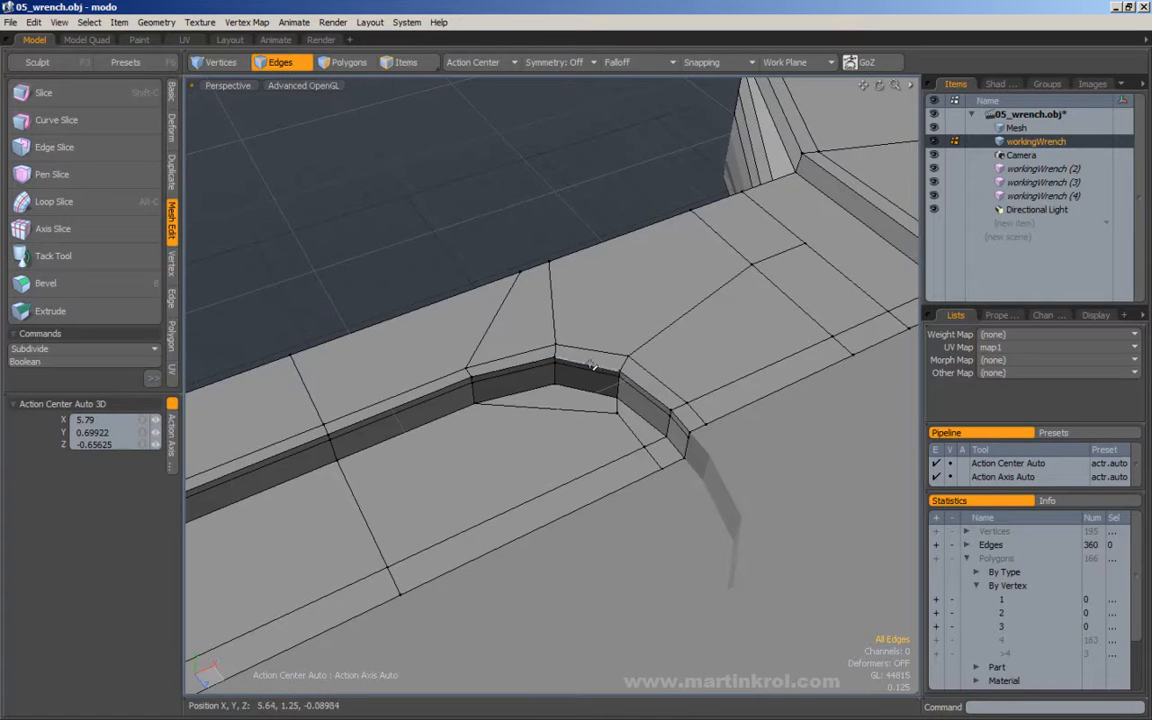
{"action": "left_click_drag", "start_coordinate": [572, 418], "coordinate": [519, 314], "text": "alt"}
{"action": "key", "text": "2"}
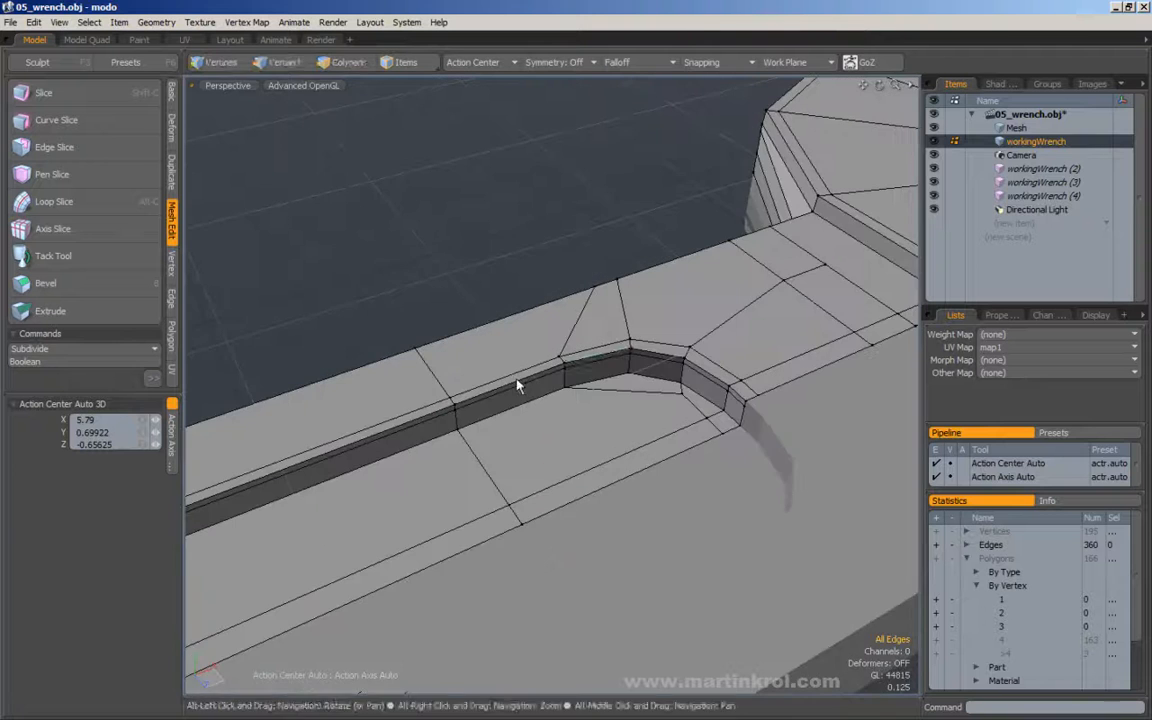
{"action": "left_click_drag", "start_coordinate": [509, 393], "coordinate": [447, 381], "text": "alt"}
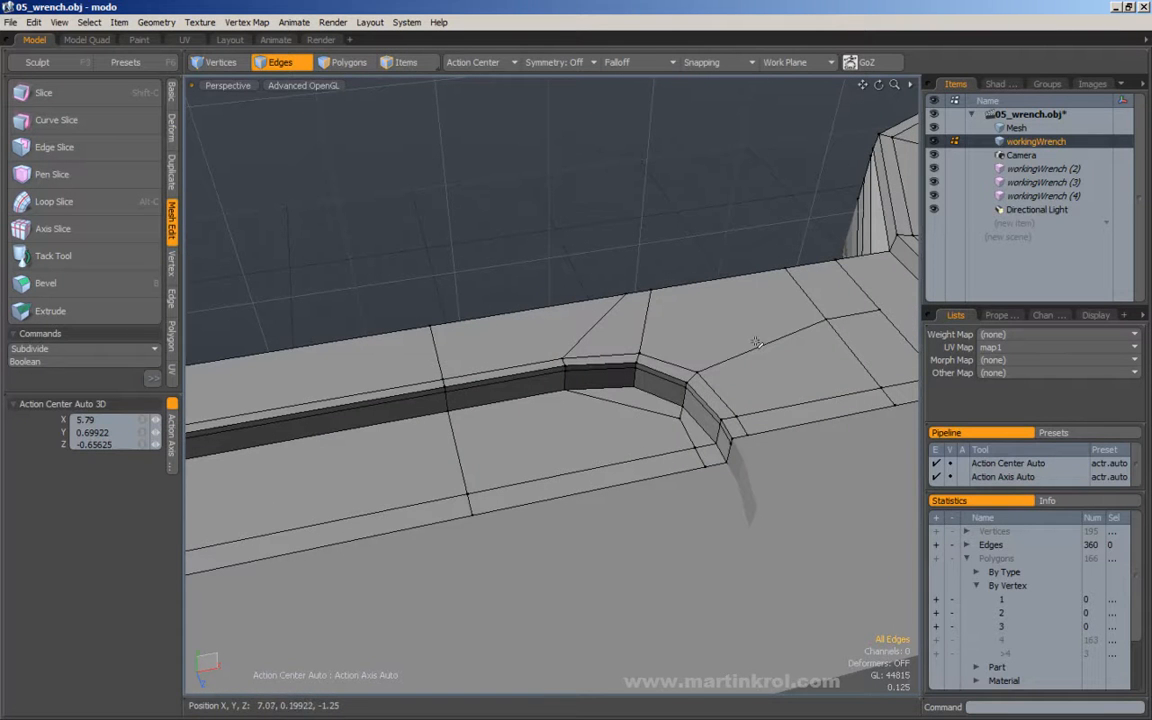
Loop-slice the two lengthwise floor edges along the handle's centre, and connect the cut to the start of the rounded wall with Edge Slice.
{"action": "left_click_drag", "start_coordinate": [865, 416], "coordinate": [591, 386], "text": "alt"}
{"action": "mouse_move", "coordinate": [587, 450]}
{"action": "left_mouse_down"}
{"action": "mouse_move", "coordinate": [622, 478]}
{"action": "mouse_move", "coordinate": [581, 514]}
{"action": "mouse_move", "coordinate": [600, 487]}
{"action": "left_mouse_up"}
{"action": "key", "text": "alt+c"}
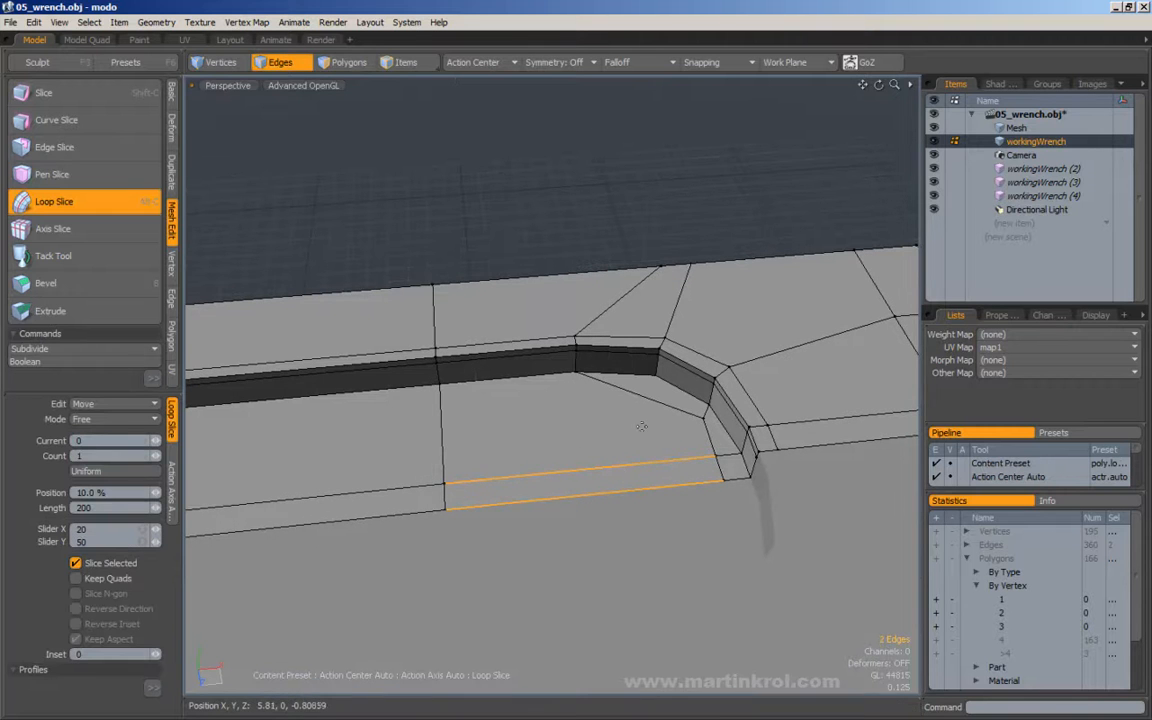
{"action": "key", "text": "q"}
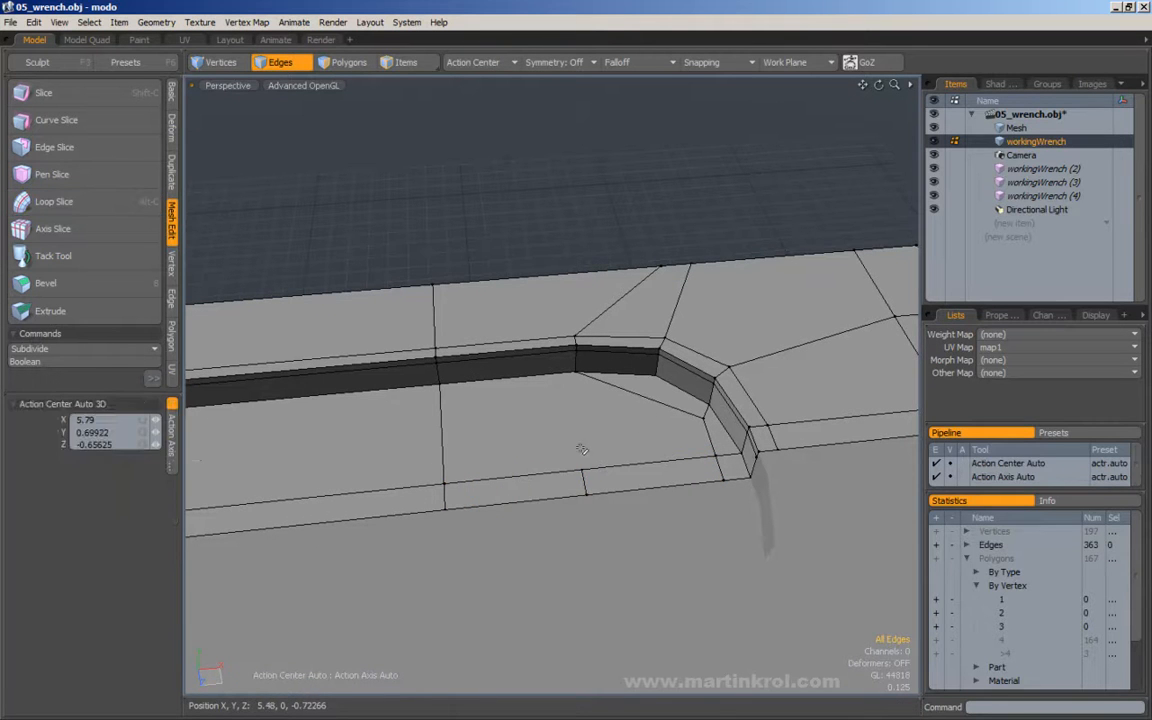
{"action": "left_click", "coordinate": [575, 447]}
{"action": "key", "text": "c"}
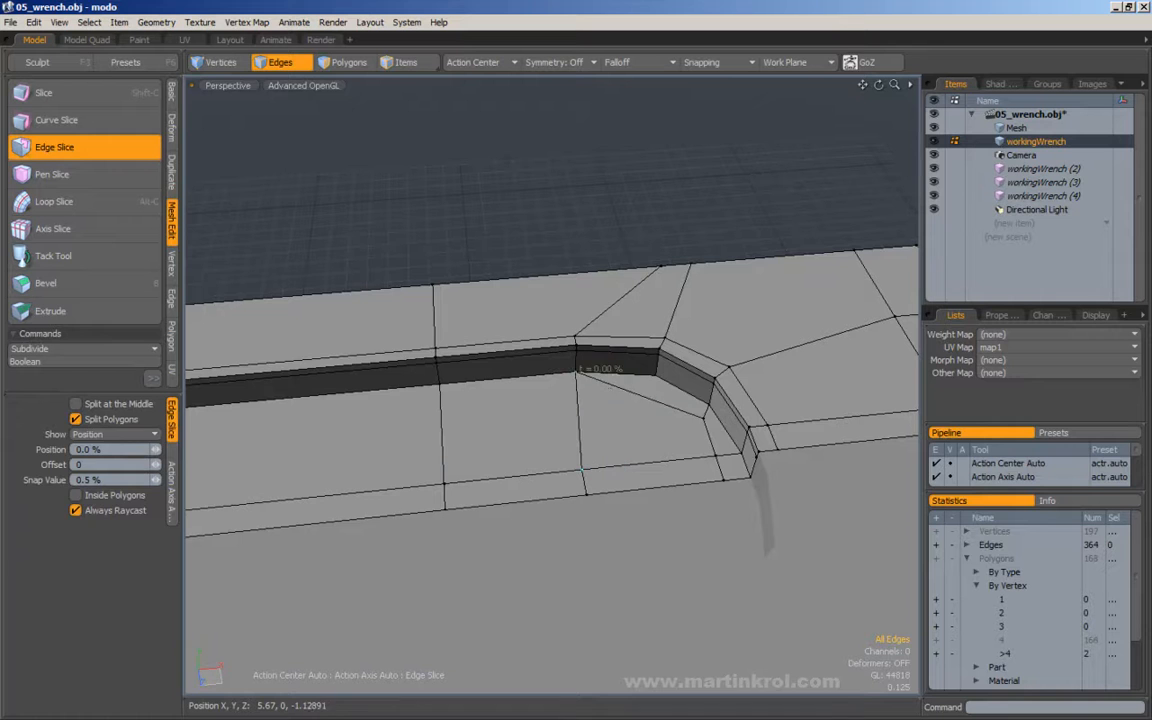
{"action": "key", "text": "q"}
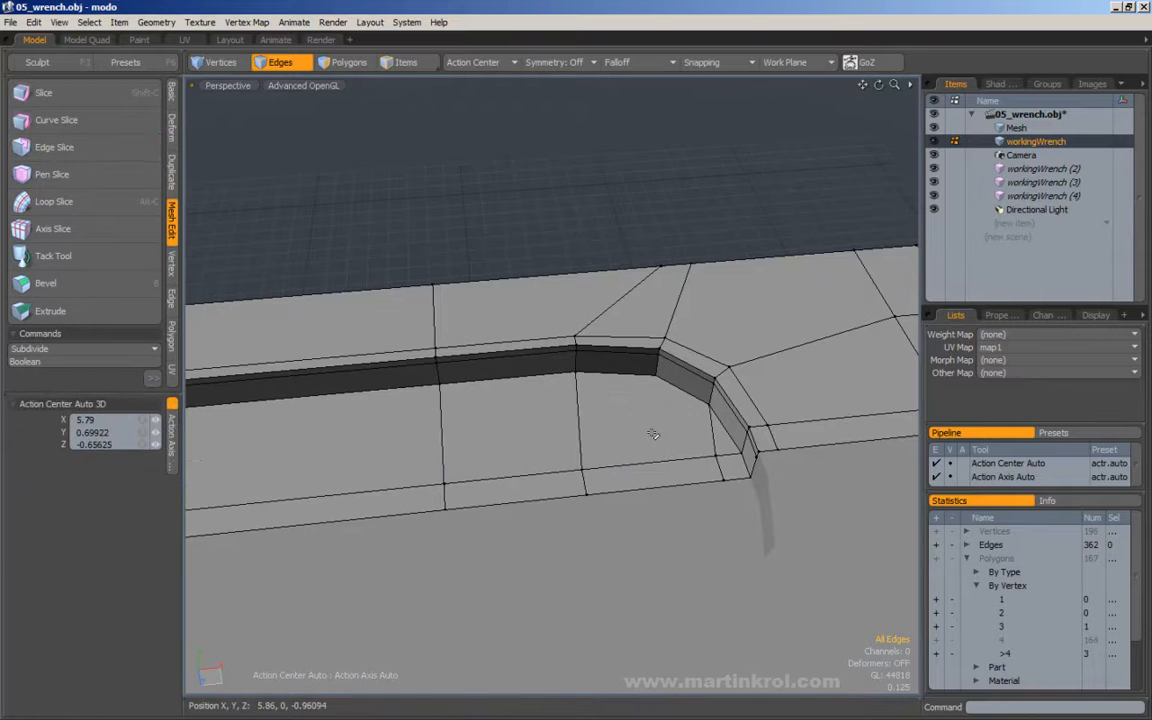
With the diagonal floor edges removed, Edge Slice from the middle vertex of the rounded corner across the floor to the handle's centreline.
{"action": "key", "text": "c"}
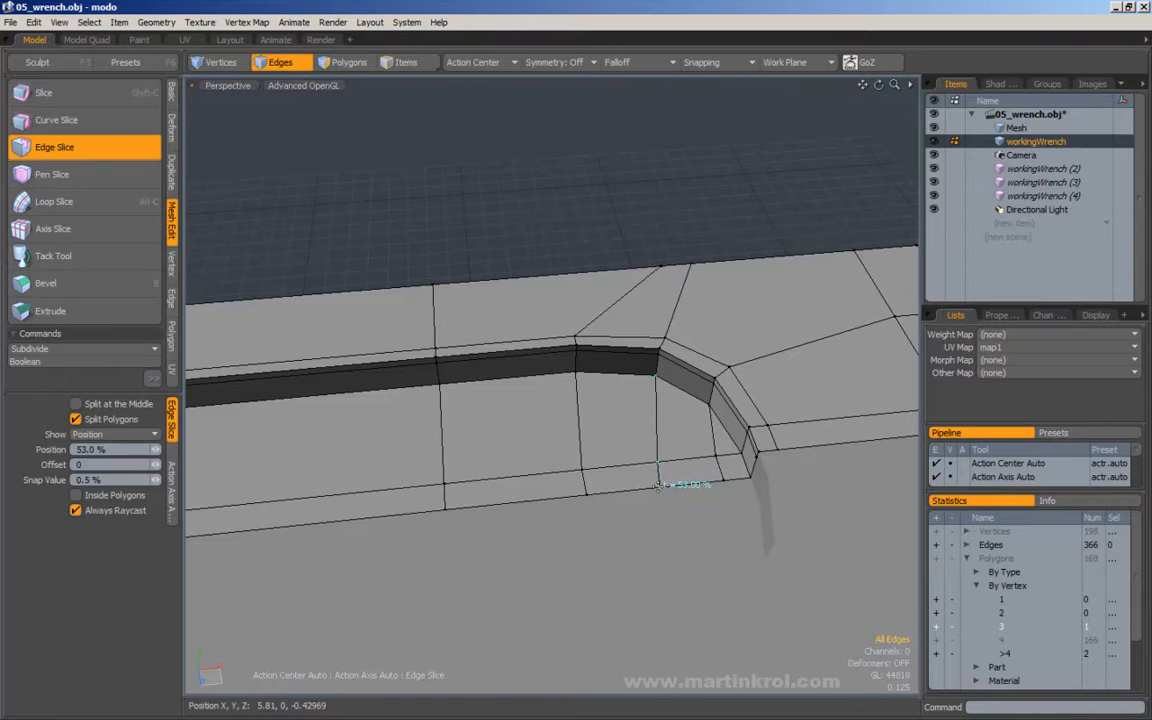
{"action": "key", "text": "q"}
{"action": "left_click_drag", "start_coordinate": [671, 441], "coordinate": [660, 447], "text": "alt+shift"}
Replace the last short floor edge at the rounded corner with a diagonal Edge Slice from the wall to the new lengthwise-edge vertex.
{"action": "left_click", "coordinate": [700, 451]}
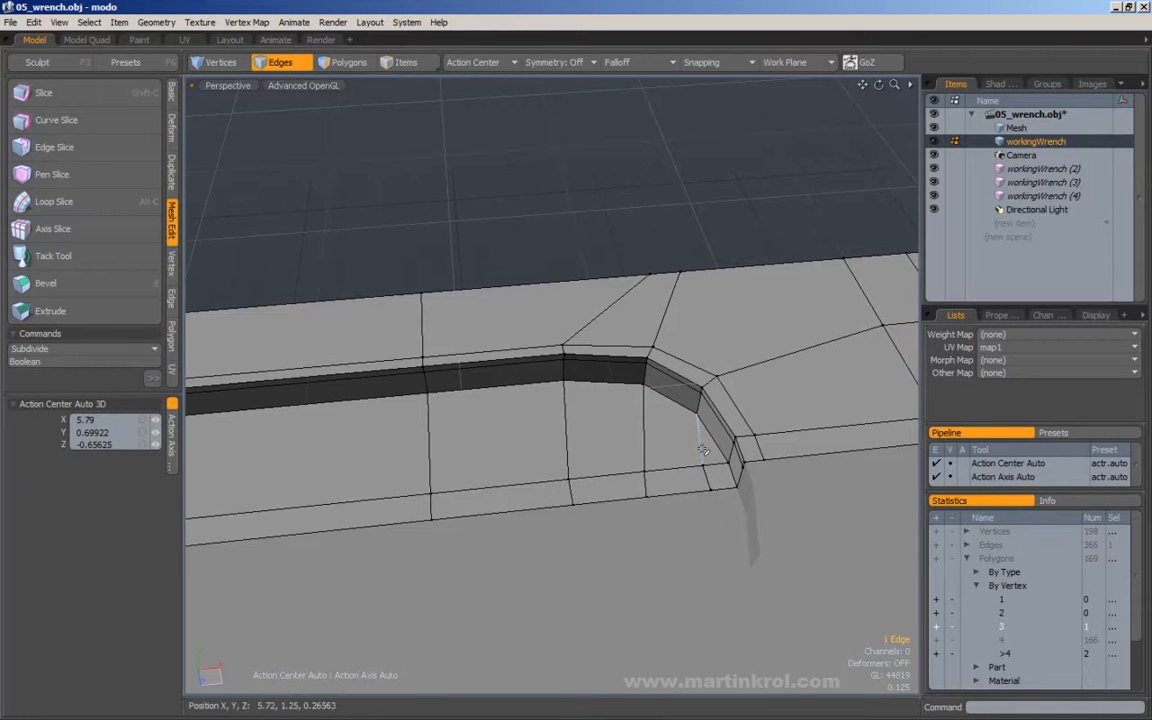
{"action": "key", "text": "c"}
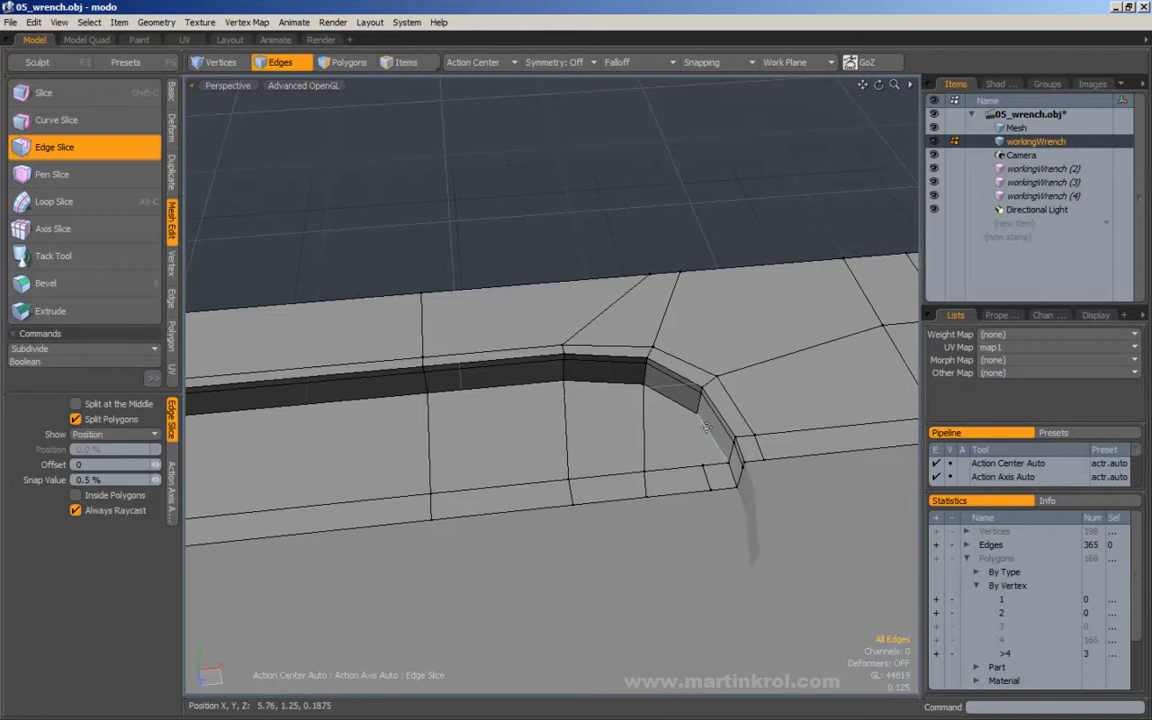
{"action": "key", "text": "q"}
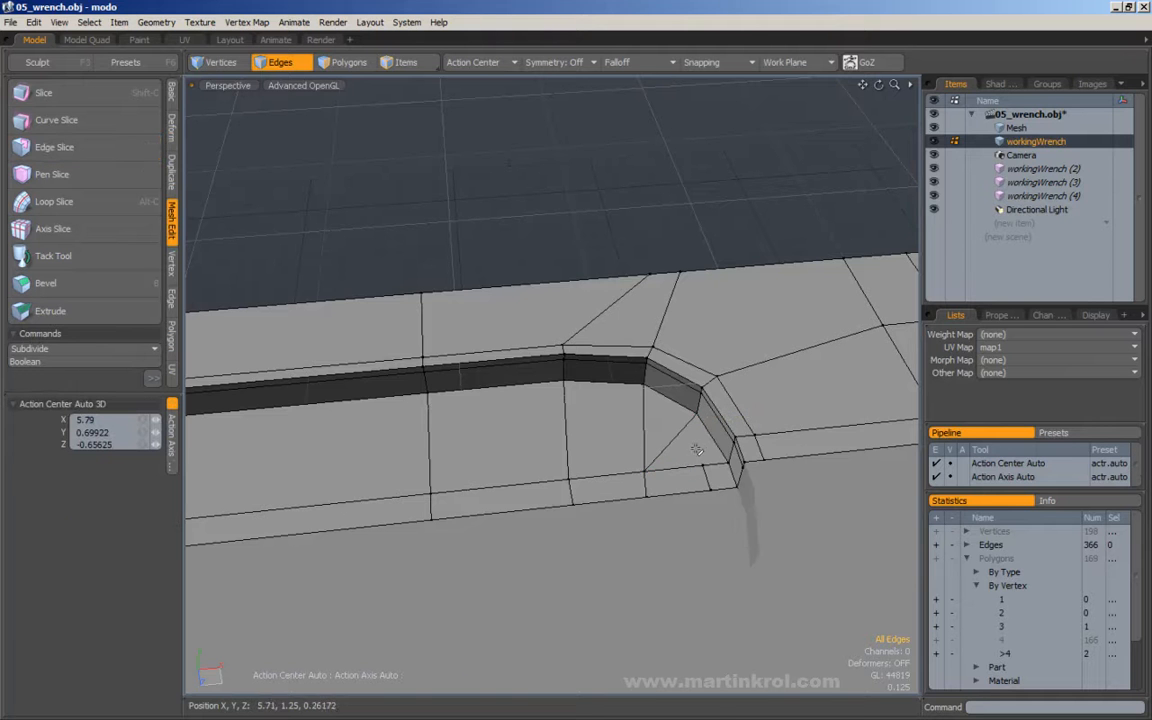
{"action": "mouse_move", "coordinate": [690, 460]}
{"action": "left_mouse_down", "text": "alt"}
{"action": "mouse_move", "coordinate": [676, 460]}
{"action": "mouse_move", "coordinate": [706, 451]}
{"action": "left_mouse_up", "text": "alt"}
{"action": "right_click_drag", "start_coordinate": [706, 451], "coordinate": [695, 451], "text": "alt"}
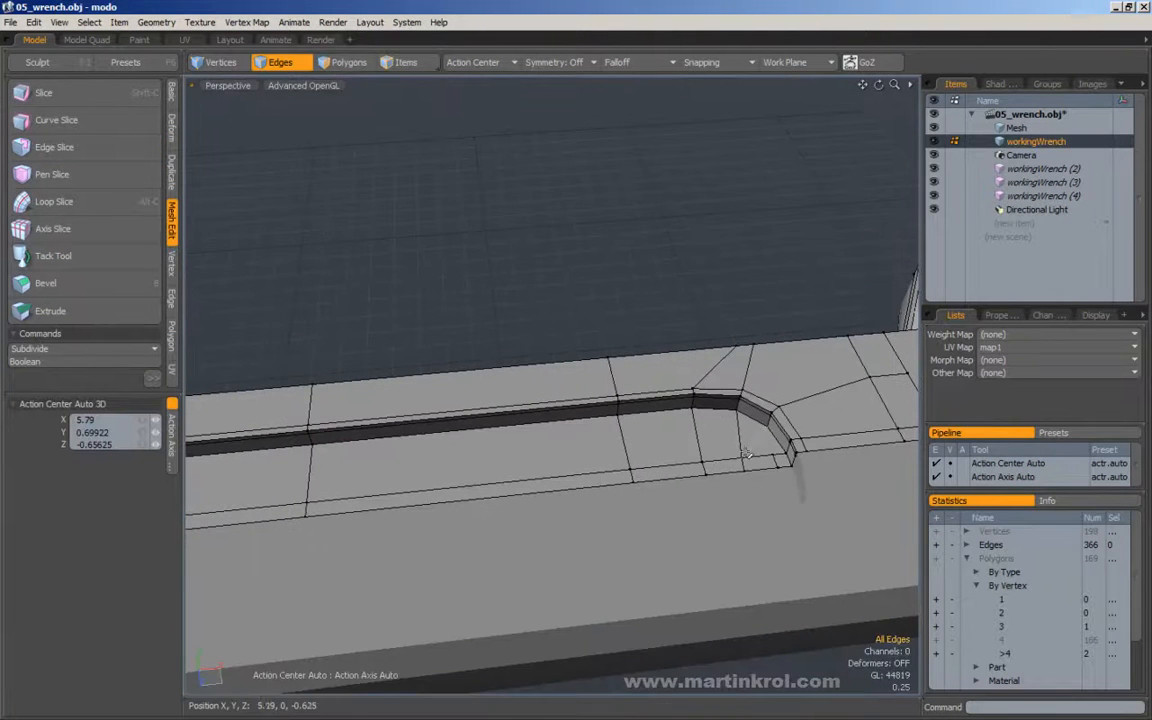
Loop-slice the recess floor lengthwise at 18% to add a support loop alongside the wall and rounded corner.
{"action": "left_click_drag", "start_coordinate": [577, 450], "coordinate": [528, 445], "text": "alt"}
{"action": "key", "text": "alt+c"}
{"action": "left_click", "coordinate": [524, 443]}
{"action": "left_click_drag", "start_coordinate": [640, 425], "coordinate": [501, 380], "text": "alt"}
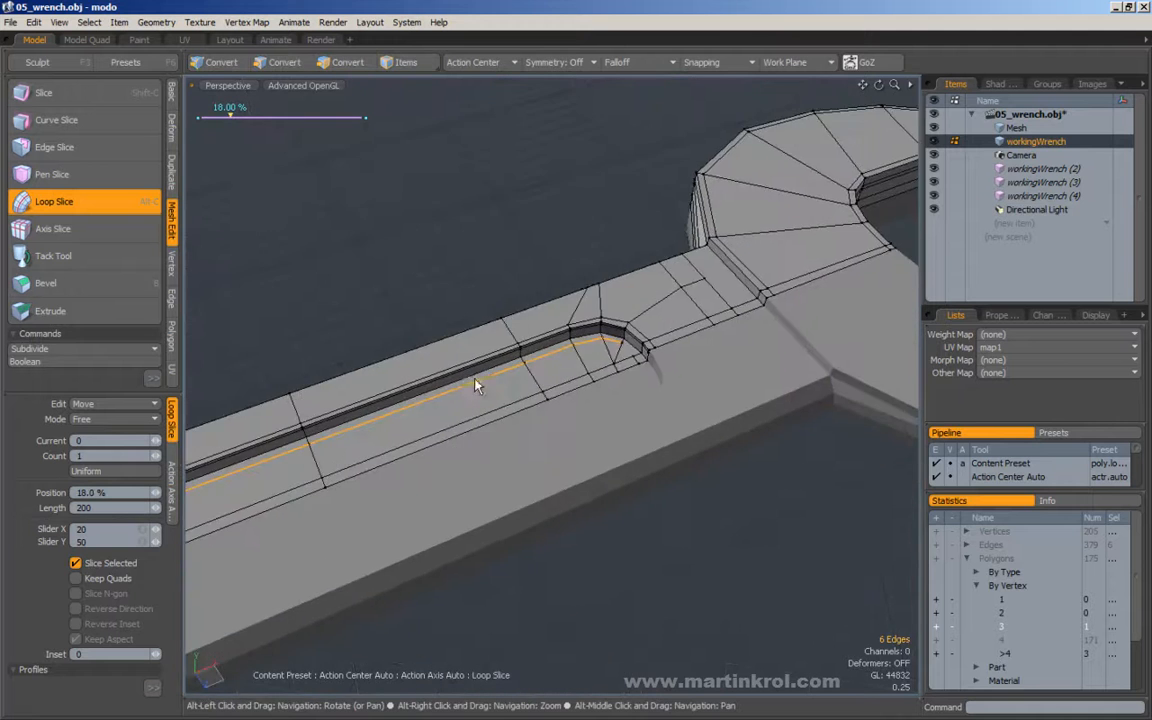
{"action": "right_click_drag", "start_coordinate": [501, 380], "coordinate": [584, 347], "text": "alt"}
{"action": "left_click_drag", "start_coordinate": [584, 347], "coordinate": [480, 372], "text": "alt"}
{"action": "right_click_drag", "start_coordinate": [480, 372], "coordinate": [501, 350], "text": "alt"}
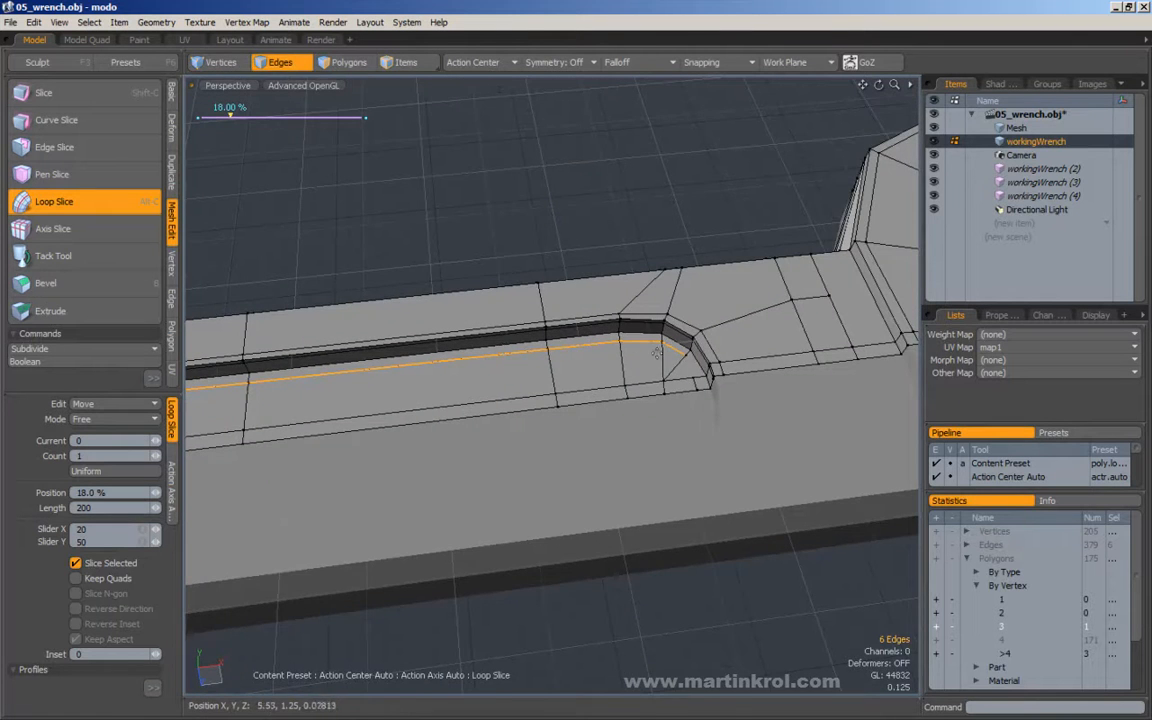
Move the short crossing floor edge at the rounded corner slightly toward the end wall, and Edge Slice from it to the support loop's open end.
{"action": "left_click_drag", "start_coordinate": [641, 348], "coordinate": [612, 372], "text": "alt"}
{"action": "right_click_drag", "start_coordinate": [612, 372], "coordinate": [640, 396], "text": "alt"}
{"action": "key", "text": "space"}
{"action": "left_click", "coordinate": [635, 448]}
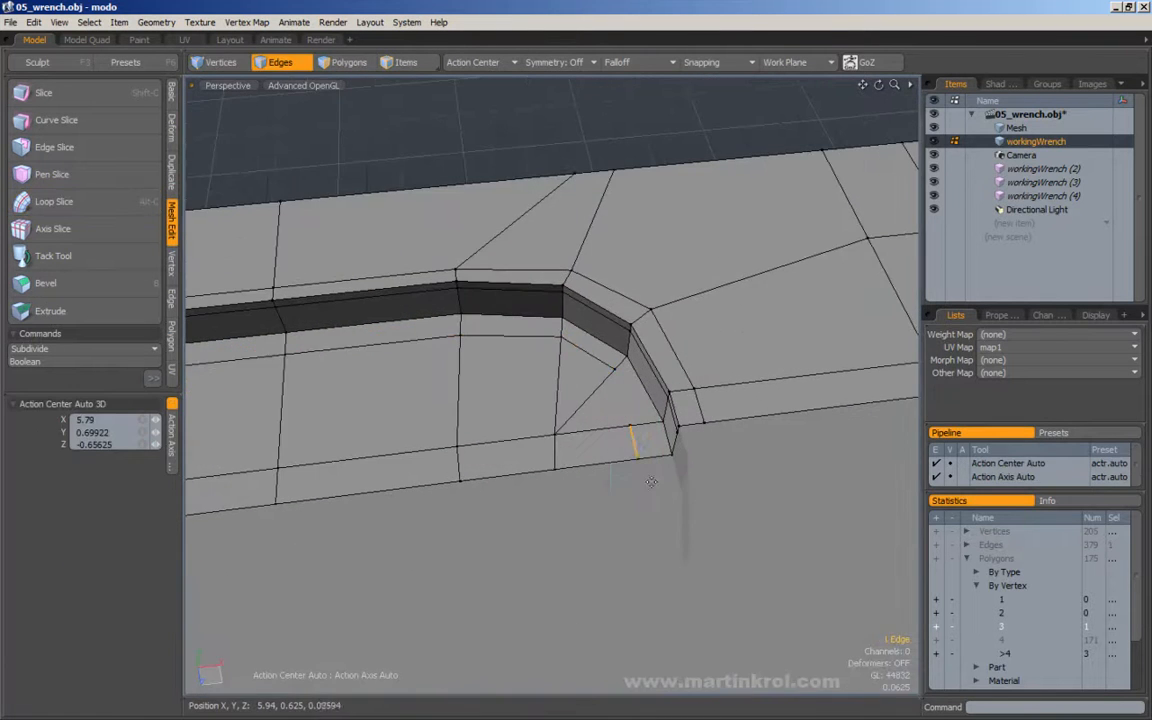
{"action": "key", "text": "w"}
{"action": "key", "text": "space"}
{"action": "key", "text": "Escape"}
{"action": "key", "text": "c"}
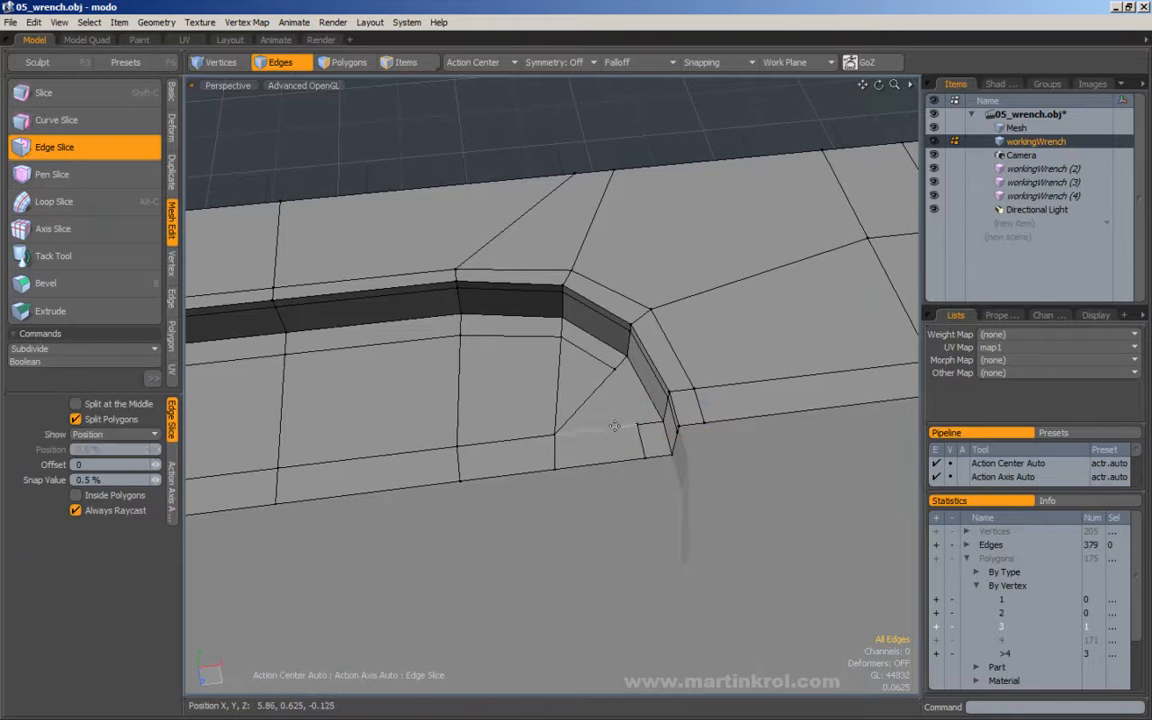
{"action": "key", "text": "space"}
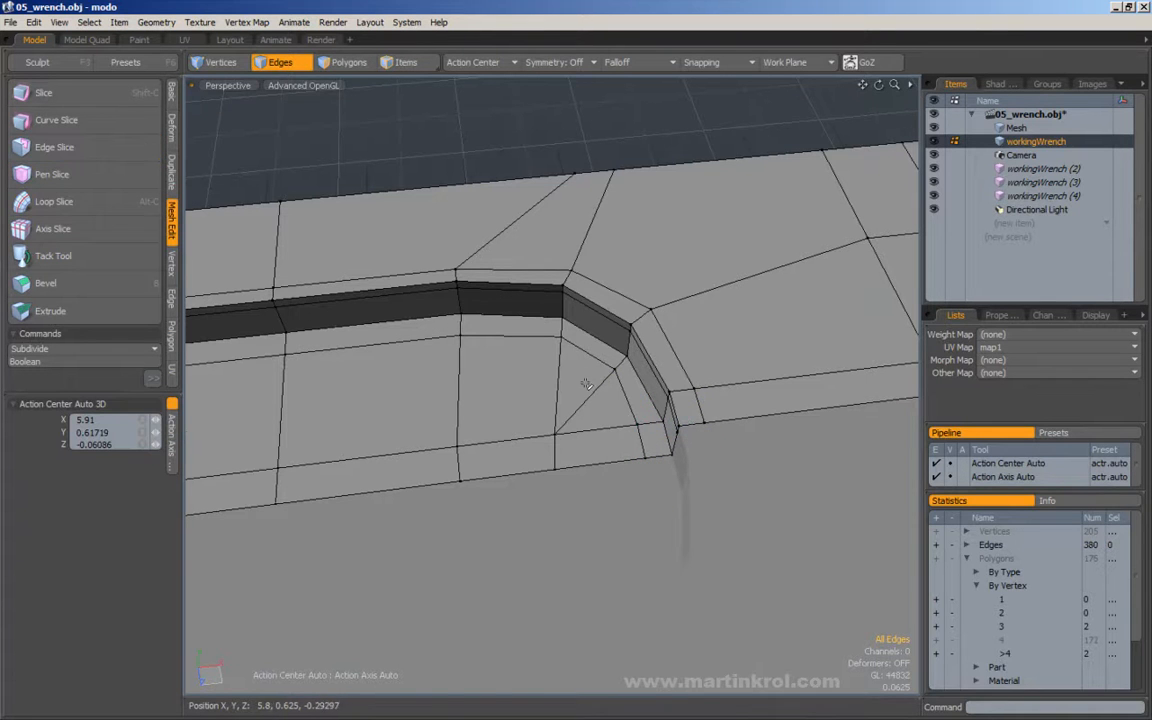
Slide the whole support loop on the recess floor away from the wall and rounded corner, toward the handle's centreline, with Edge Slide.
{"action": "right_click_drag", "start_coordinate": [568, 409], "coordinate": [545, 409], "text": "alt"}
{"action": "double_click", "coordinate": [600, 402]}
{"action": "left_click_drag", "start_coordinate": [600, 402], "coordinate": [705, 402], "text": "alt"}
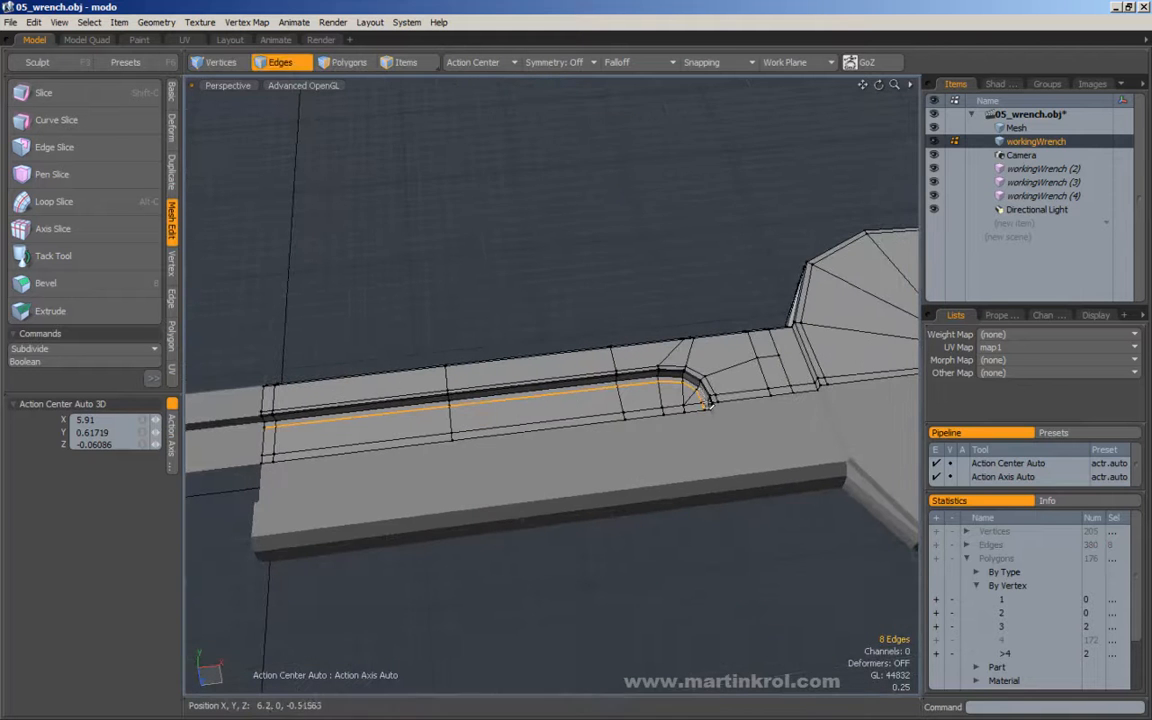
{"action": "left_click", "coordinate": [221, 434]}
{"action": "left_click_drag", "start_coordinate": [416, 360], "coordinate": [621, 360], "text": "alt"}
{"action": "right_click_drag", "start_coordinate": [621, 360], "coordinate": [738, 326], "text": "alt"}
{"action": "left_click_drag", "start_coordinate": [738, 326], "coordinate": [640, 350], "text": "alt"}
{"action": "double_click", "coordinate": [673, 364]}
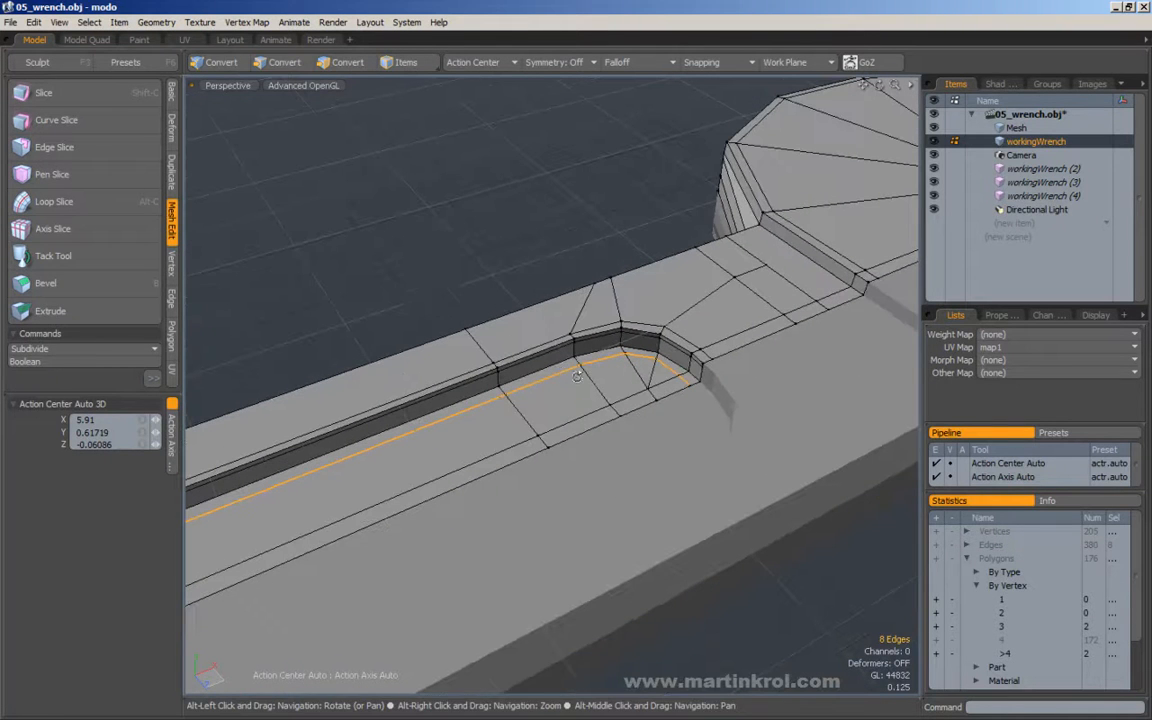
{"action": "left_click", "coordinate": [171, 262]}
{"action": "left_click", "coordinate": [171, 297]}
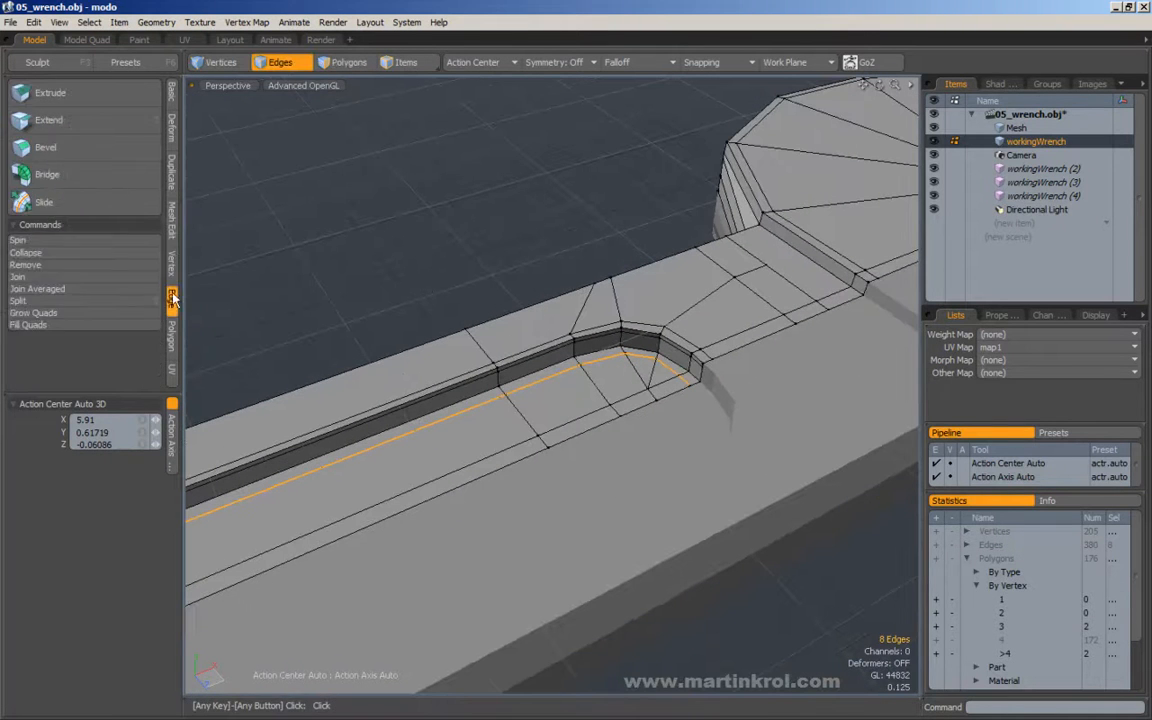
{"action": "left_click", "coordinate": [60, 202]}
{"action": "left_click_drag", "start_coordinate": [502, 224], "coordinate": [334, 257]}
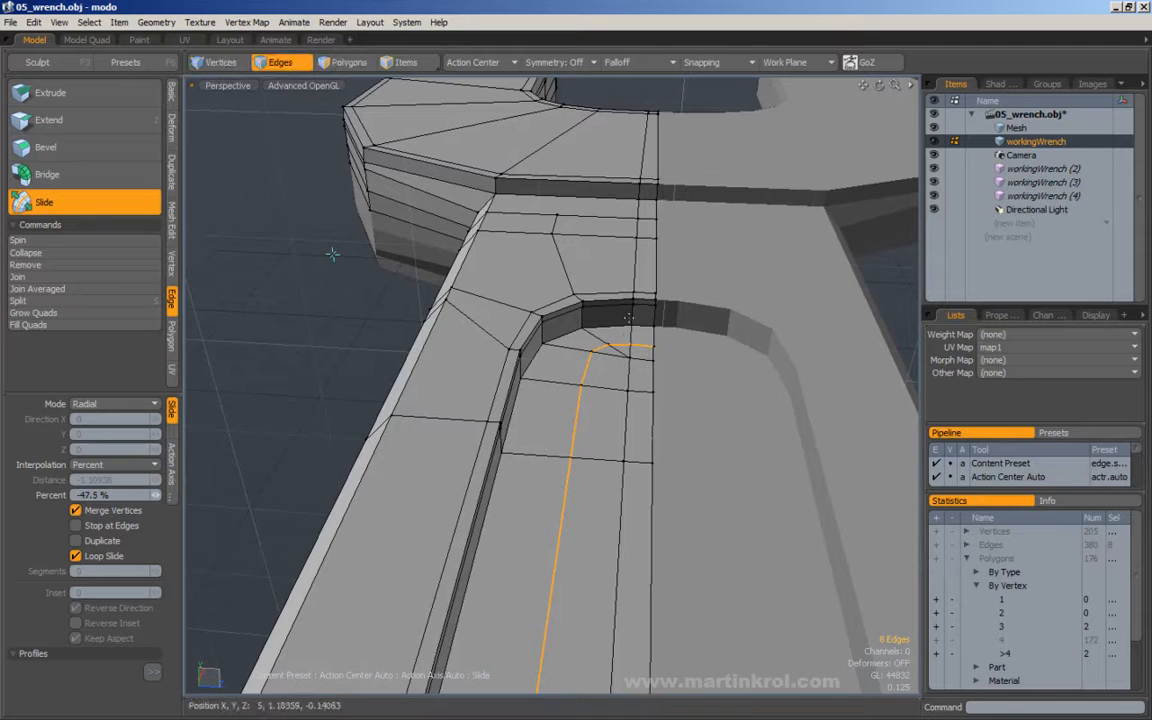
{"action": "mouse_move", "coordinate": [650, 351]}
{"action": "left_mouse_down"}
{"action": "mouse_move", "coordinate": [670, 351]}
{"action": "mouse_move", "coordinate": [660, 351]}
{"action": "left_mouse_up"}
{"action": "mouse_move", "coordinate": [332, 254]}
{"action": "left_mouse_down"}
{"action": "mouse_move", "coordinate": [320, 254]}
{"action": "mouse_move", "coordinate": [342, 254]}
{"action": "mouse_move", "coordinate": [332, 254]}
{"action": "left_mouse_up"}
{"action": "key", "text": "space"}
{"action": "left_click", "coordinate": [679, 375]}
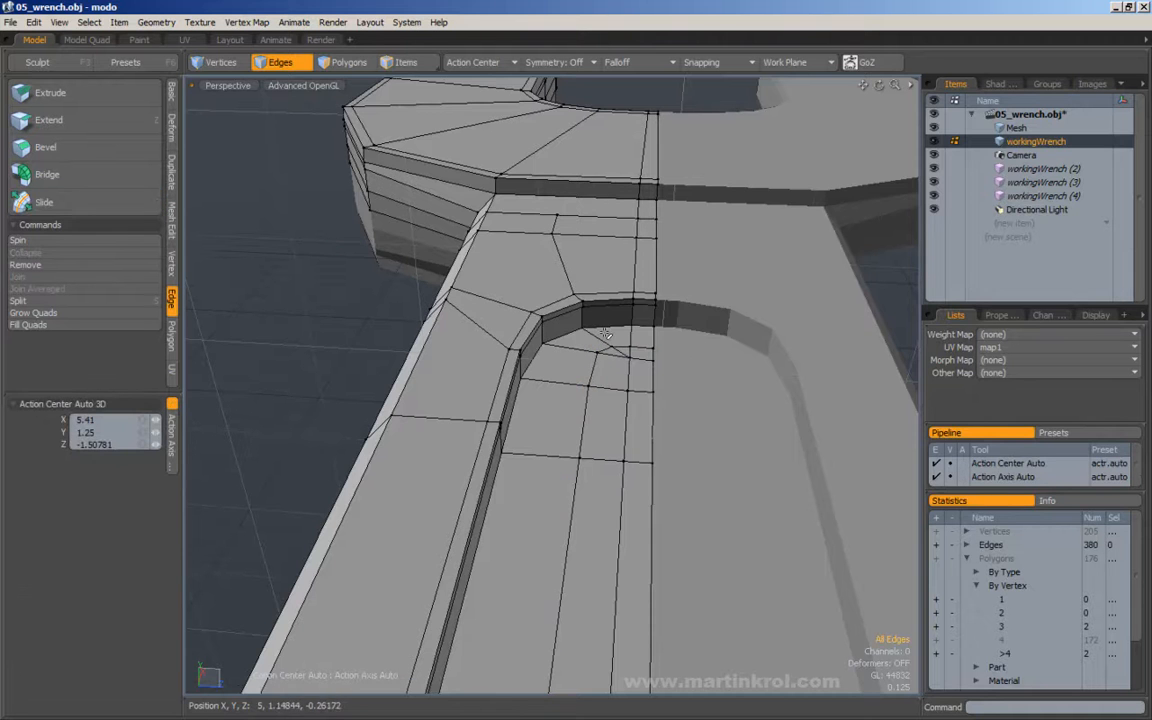
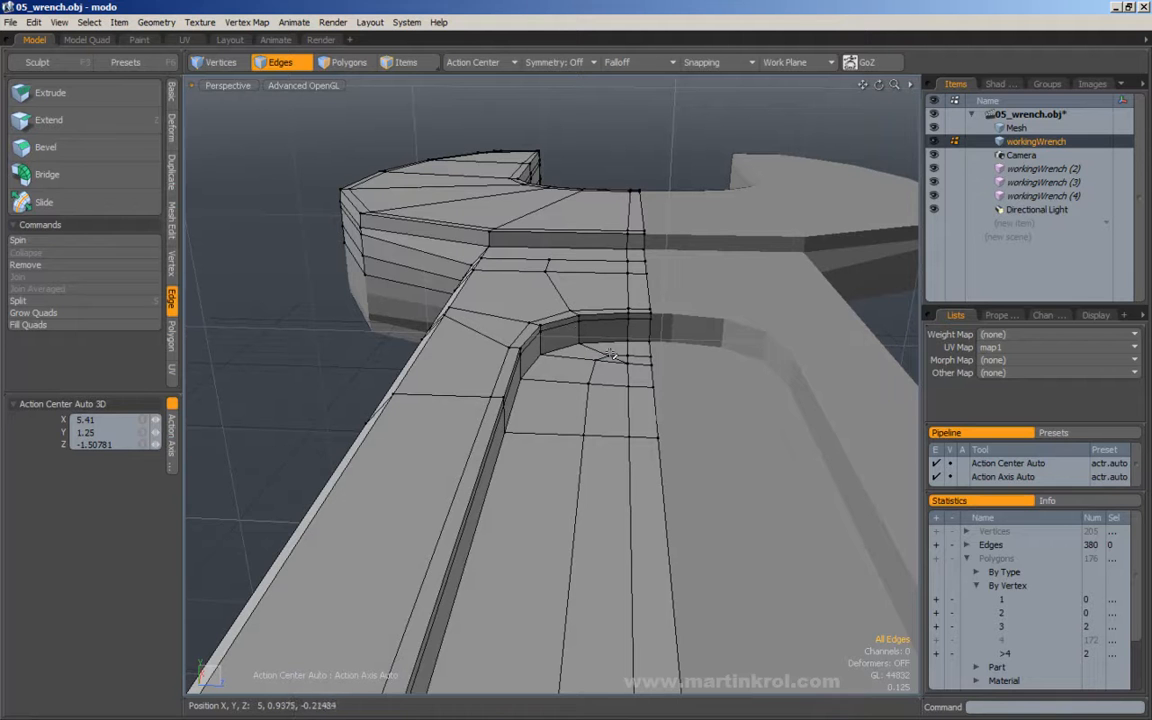
Slide the edge loop at the foot of the recess wall inward onto the floor with Edge Slide so the wall slopes.
{"action": "double_click", "coordinate": [605, 343]}
{"action": "left_click_drag", "start_coordinate": [810, 338], "coordinate": [620, 352], "text": "alt"}
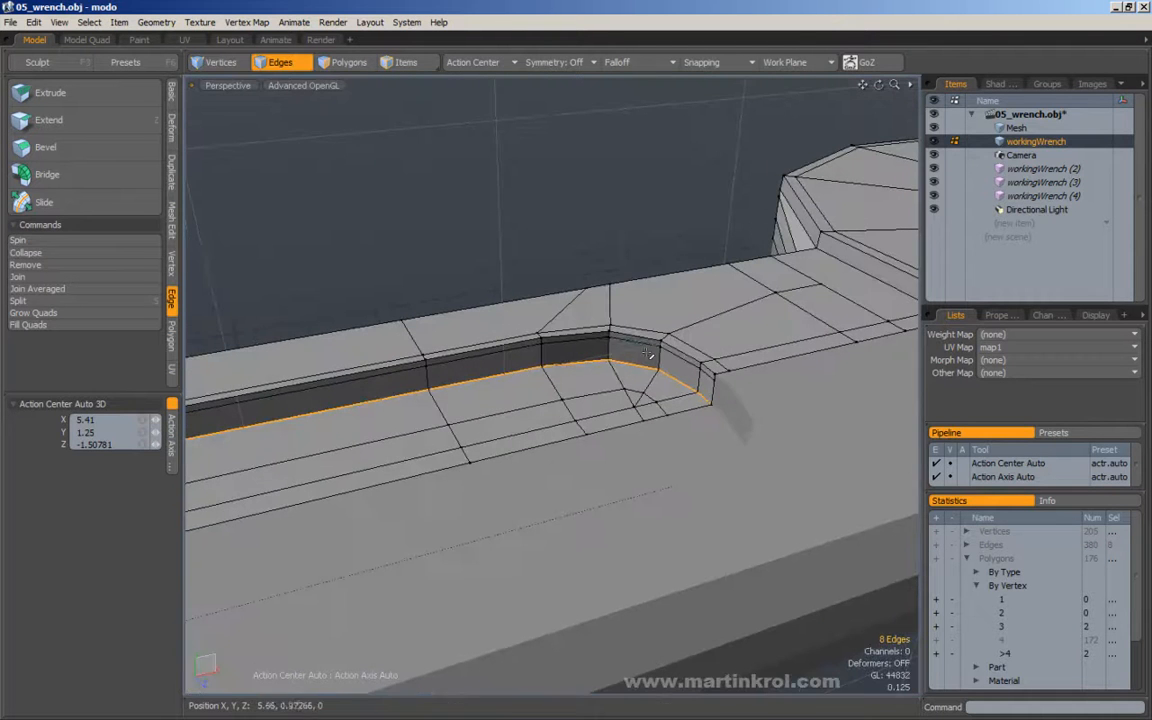
{"action": "left_click", "coordinate": [45, 202]}
{"action": "left_click_drag", "start_coordinate": [600, 200], "coordinate": [628, 198]}
{"action": "key", "text": "space"}
{"action": "left_click", "coordinate": [663, 216]}
Adjust the inner rim edge loop around the top of the handle recess with Edge Slide.
{"action": "right_click_drag", "start_coordinate": [663, 216], "coordinate": [586, 216], "text": "alt"}
{"action": "left_click_drag", "start_coordinate": [586, 216], "coordinate": [652, 226], "text": "alt"}
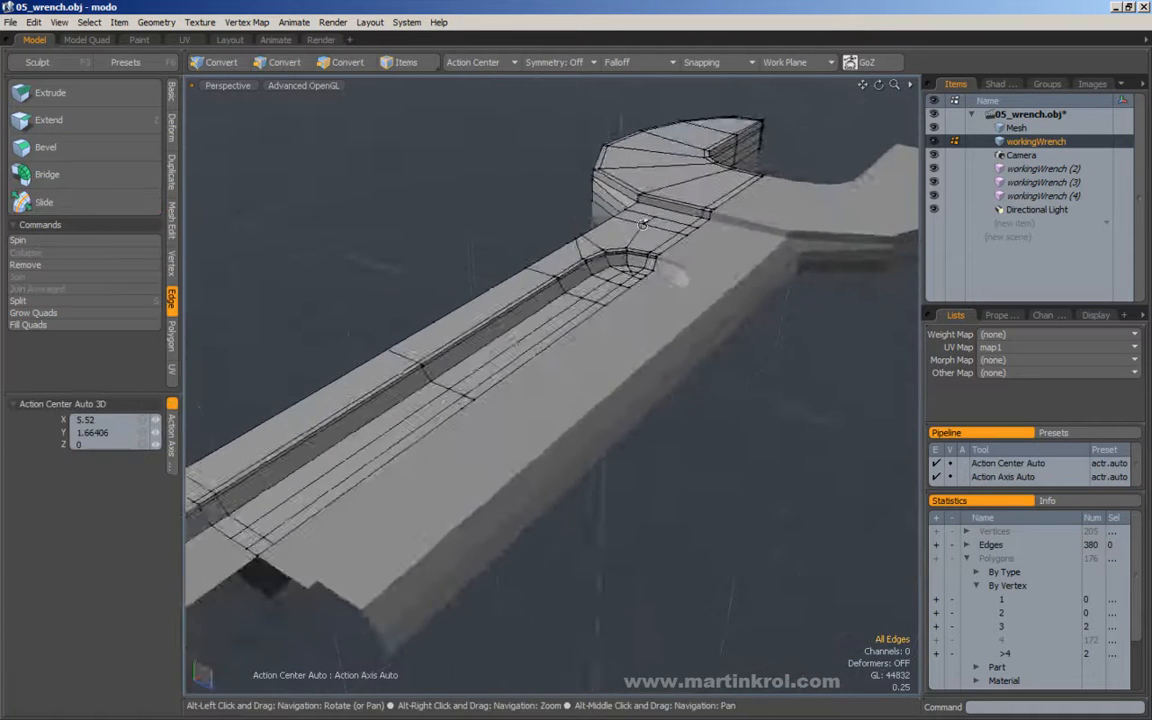
{"action": "right_click_drag", "start_coordinate": [652, 226], "coordinate": [690, 276], "text": "alt"}
{"action": "left_click_drag", "start_coordinate": [620, 300], "coordinate": [628, 261], "text": "alt"}
{"action": "double_click", "coordinate": [619, 262]}
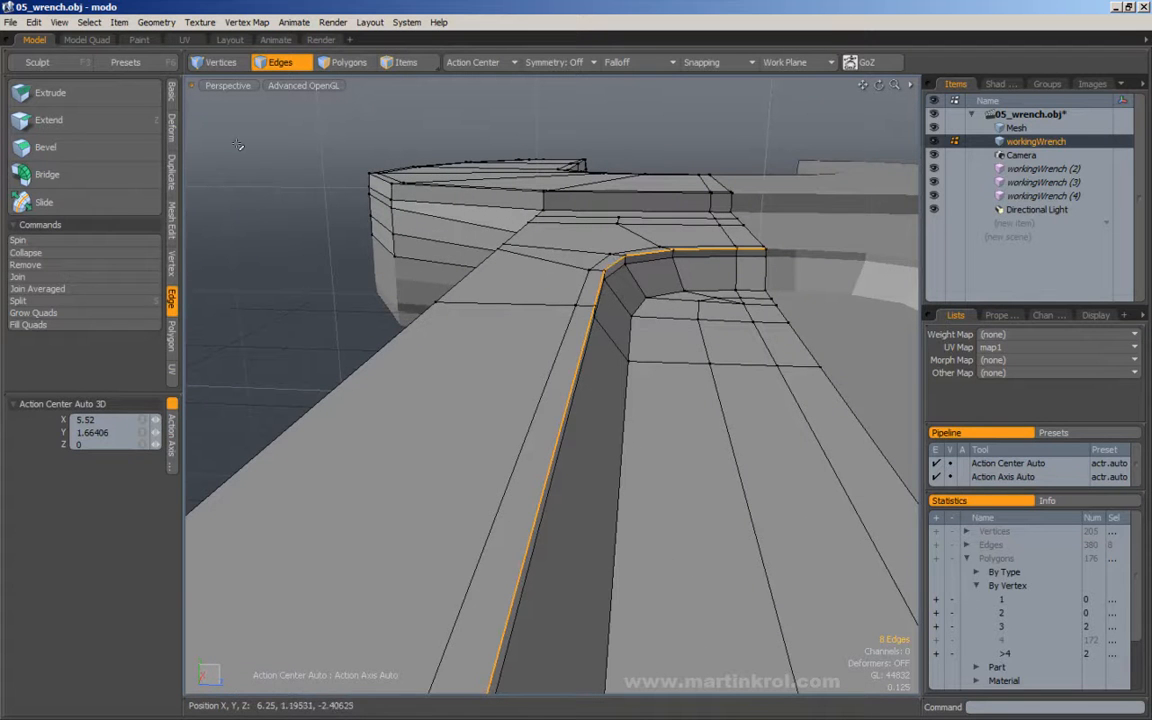
{"action": "left_click", "coordinate": [45, 201]}
{"action": "left_click_drag", "start_coordinate": [531, 193], "coordinate": [874, 249]}
{"action": "key", "text": "q"}
{"action": "left_click", "coordinate": [666, 128]}
Turn on the subdivision preview and compare the working wrench's recess with the reference wrench in perspective.
{"action": "scroll", "coordinate": [645, 157], "scroll_direction": "down", "scroll_amount": 5, "text": "alt"}
{"action": "key", "text": "Tab"}
{"action": "right_click_drag", "start_coordinate": [874, 249], "coordinate": [579, 303], "text": "alt"}
{"action": "left_click_drag", "start_coordinate": [579, 303], "coordinate": [622, 343], "text": "alt"}
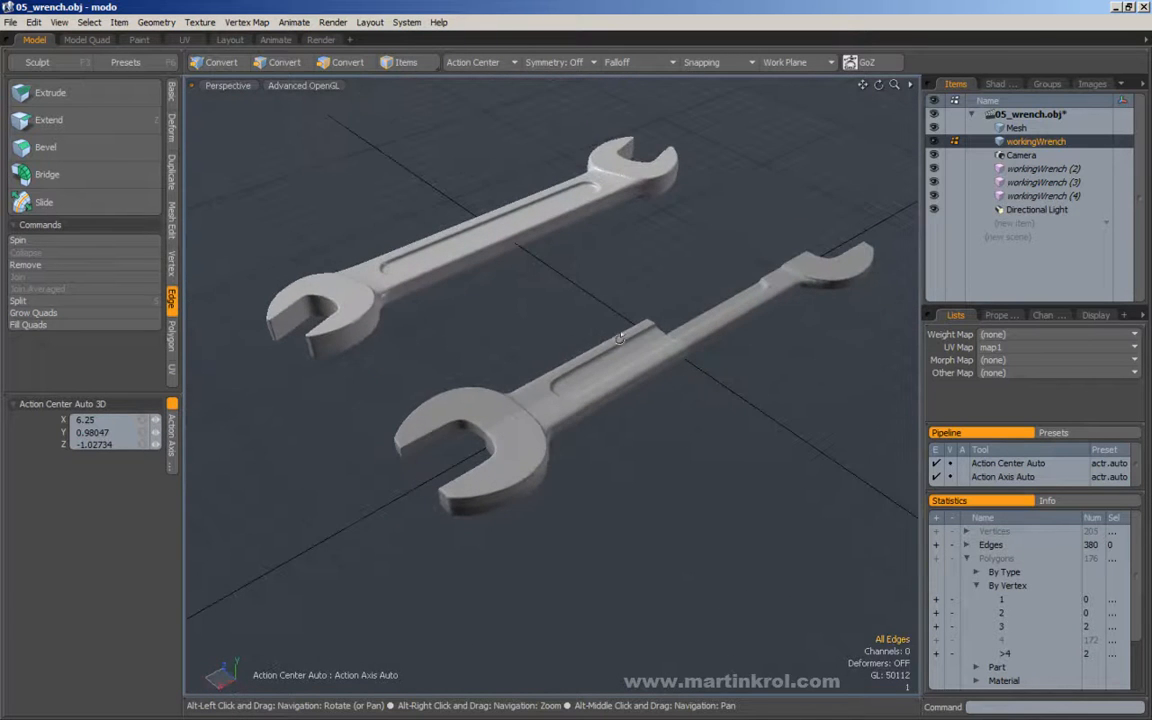
{"action": "left_click_drag", "start_coordinate": [663, 303], "coordinate": [438, 309], "text": "alt"}
{"action": "left_click_drag", "start_coordinate": [606, 303], "coordinate": [603, 447], "text": "alt"}
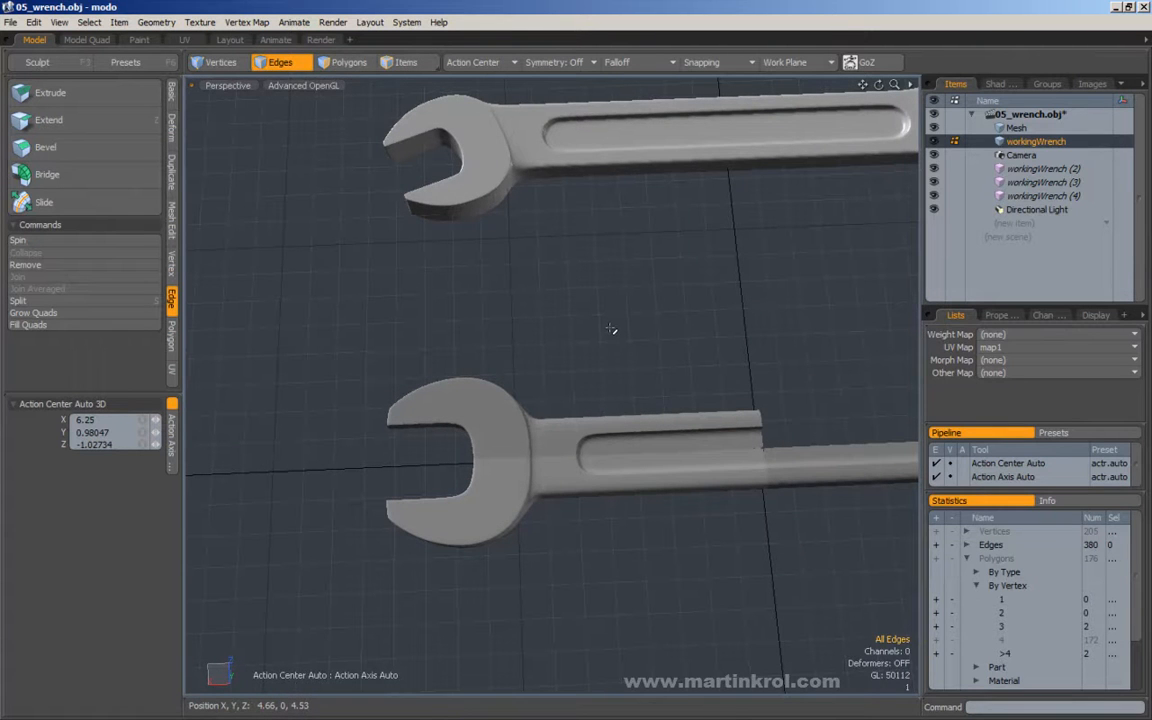
Compare the outline, jaw and recess of the working wrench with the reference wrench from the top view.
{"action": "key", "text": "KP_1"}
{"action": "right_click_drag", "start_coordinate": [612, 328], "coordinate": [573, 333], "text": "alt"}
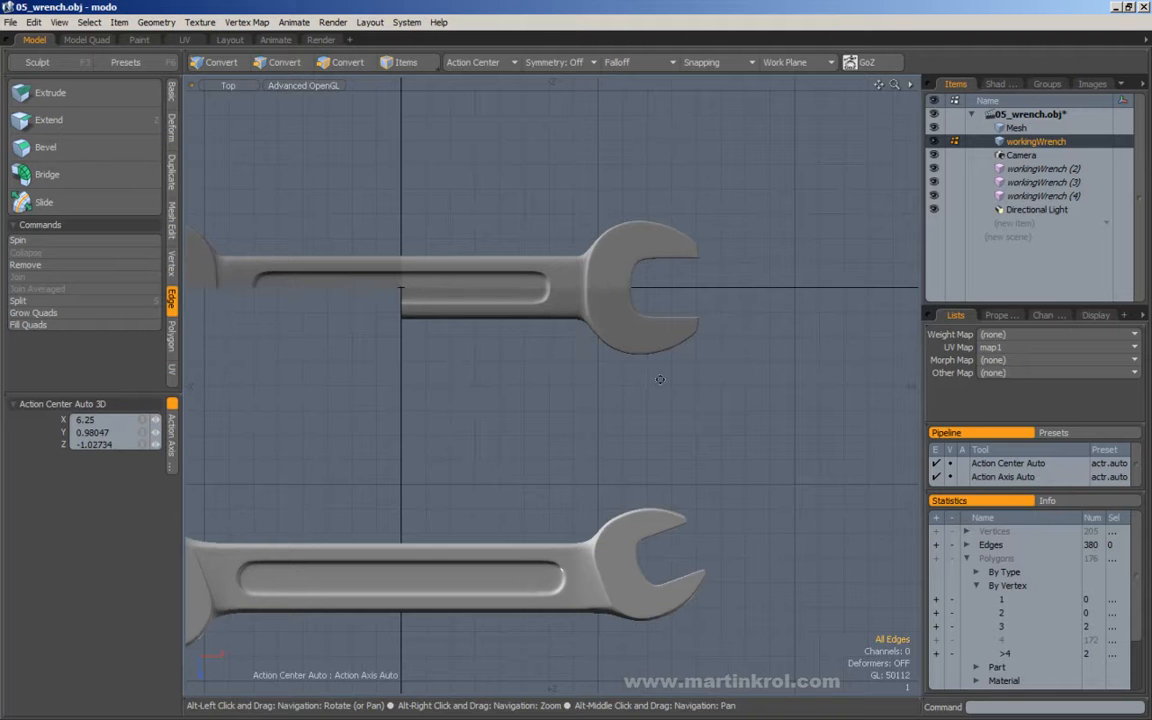
{"action": "right_click_drag", "start_coordinate": [670, 270], "coordinate": [716, 274], "text": "alt"}
{"action": "left_click_drag", "start_coordinate": [716, 274], "coordinate": [730, 311], "text": "alt"}
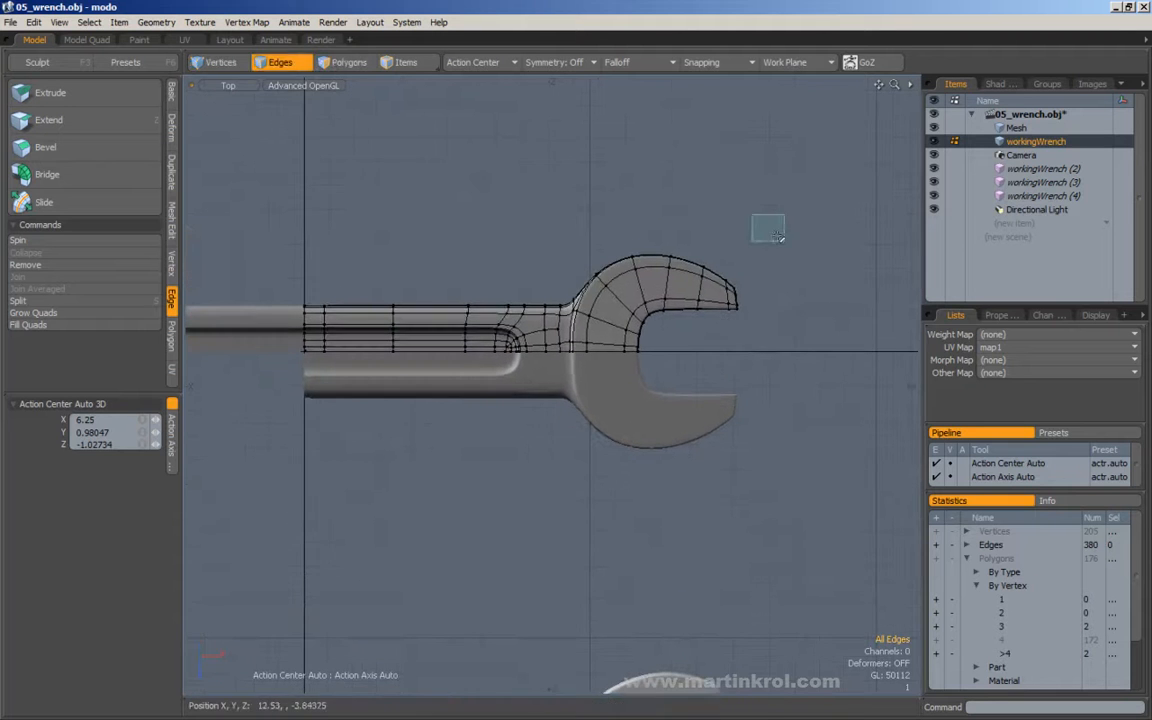
{"action": "right_click_drag", "start_coordinate": [794, 260], "coordinate": [758, 272], "text": "alt"}
{"action": "left_click_drag", "start_coordinate": [751, 386], "coordinate": [723, 293], "text": "alt"}
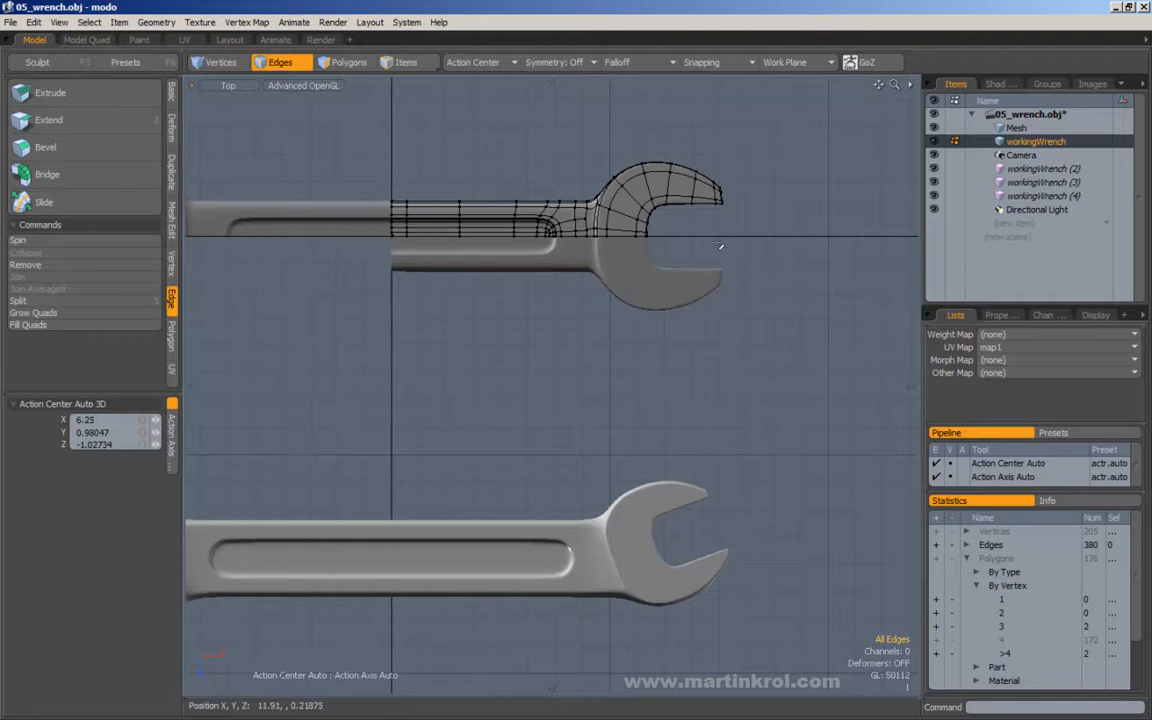
{"action": "right_click_drag", "start_coordinate": [706, 250], "coordinate": [666, 246], "text": "alt"}
{"action": "left_click_drag", "start_coordinate": [666, 250], "coordinate": [688, 312], "text": "alt"}
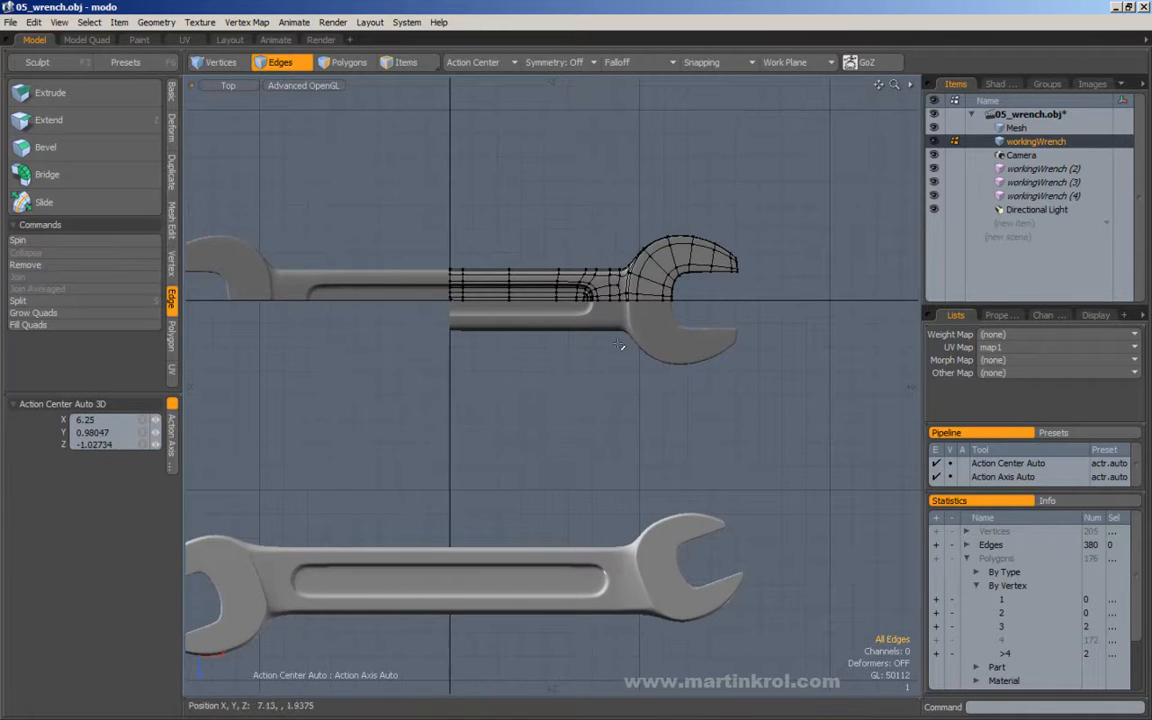
{"action": "left_click_drag", "start_coordinate": [404, 298], "coordinate": [600, 300], "text": "alt"}
Select all polygons with more than four vertices through the polygon statistics and examine where they lie on the handle.
{"action": "left_click", "coordinate": [340, 66]}
{"action": "left_click_drag", "start_coordinate": [403, 113], "coordinate": [810, 578], "text": "alt"}
{"action": "left_click_drag", "start_coordinate": [699, 476], "coordinate": [485, 420], "text": "alt"}
{"action": "left_click", "coordinate": [481, 420]}
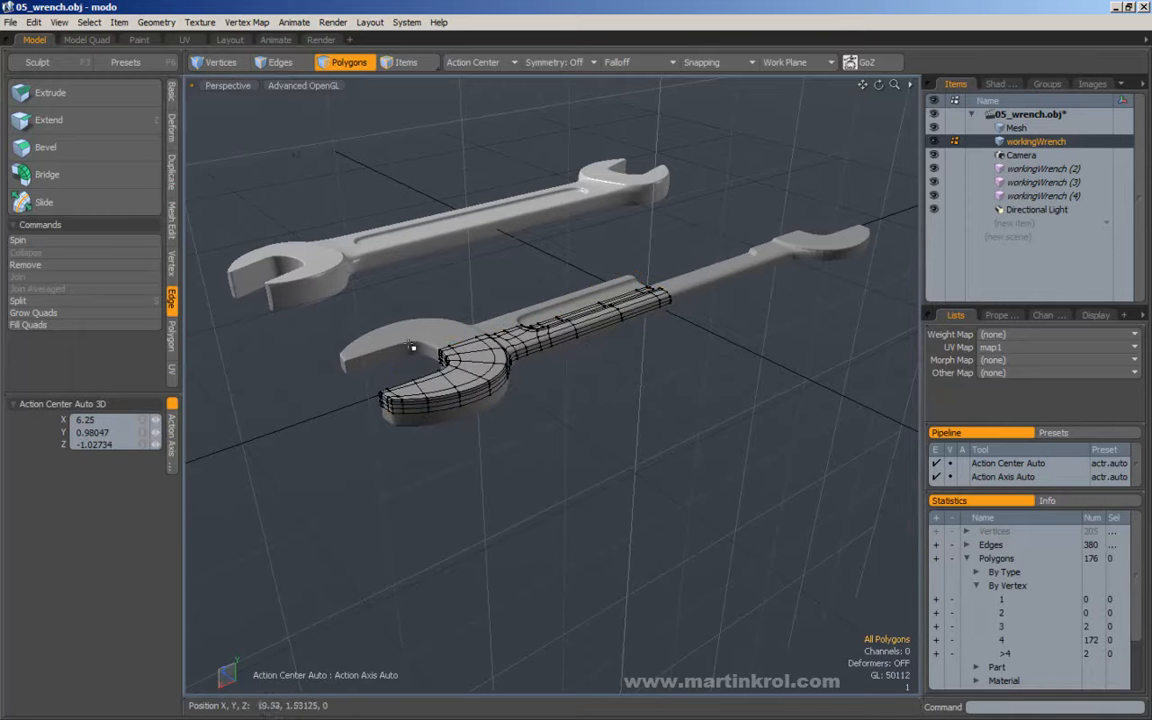
{"action": "left_click_drag", "start_coordinate": [740, 295], "coordinate": [583, 432], "text": "alt"}
{"action": "right_click_drag", "start_coordinate": [583, 432], "coordinate": [594, 406], "text": "alt"}
{"action": "left_click_drag", "start_coordinate": [711, 417], "coordinate": [572, 413], "text": "alt"}
{"action": "right_click_drag", "start_coordinate": [572, 413], "coordinate": [537, 250], "text": "alt"}
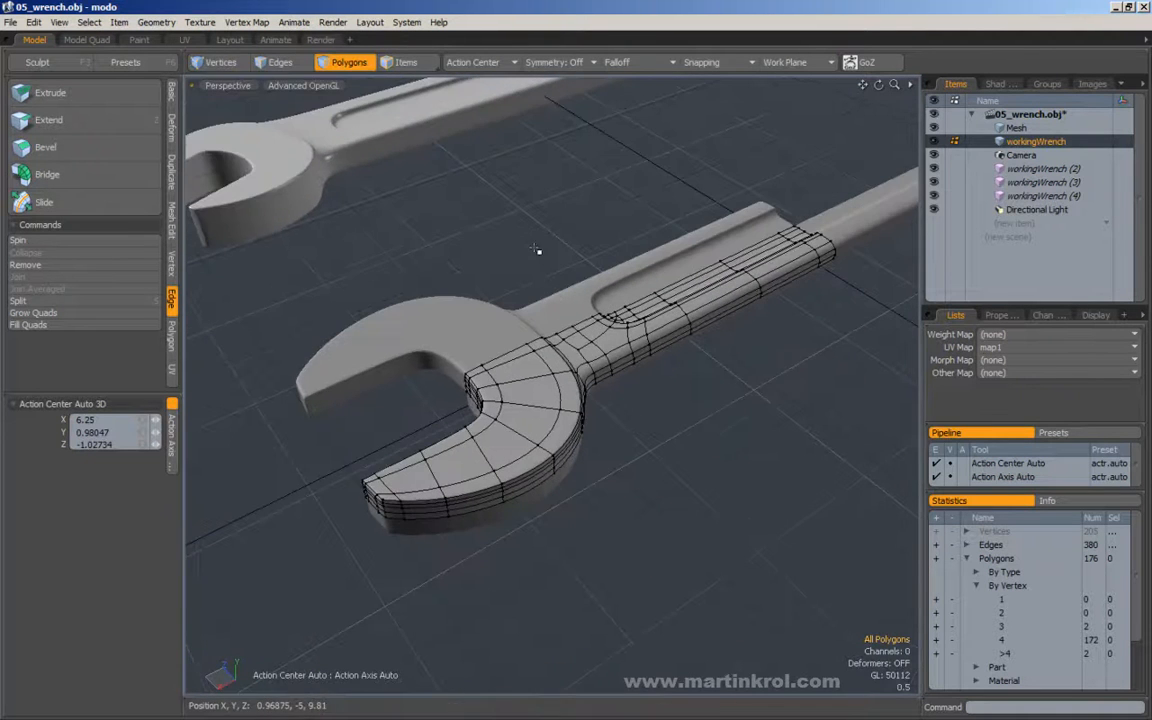
{"action": "left_click", "coordinate": [936, 653]}
{"action": "left_click_drag", "start_coordinate": [653, 404], "coordinate": [709, 444], "text": "alt"}
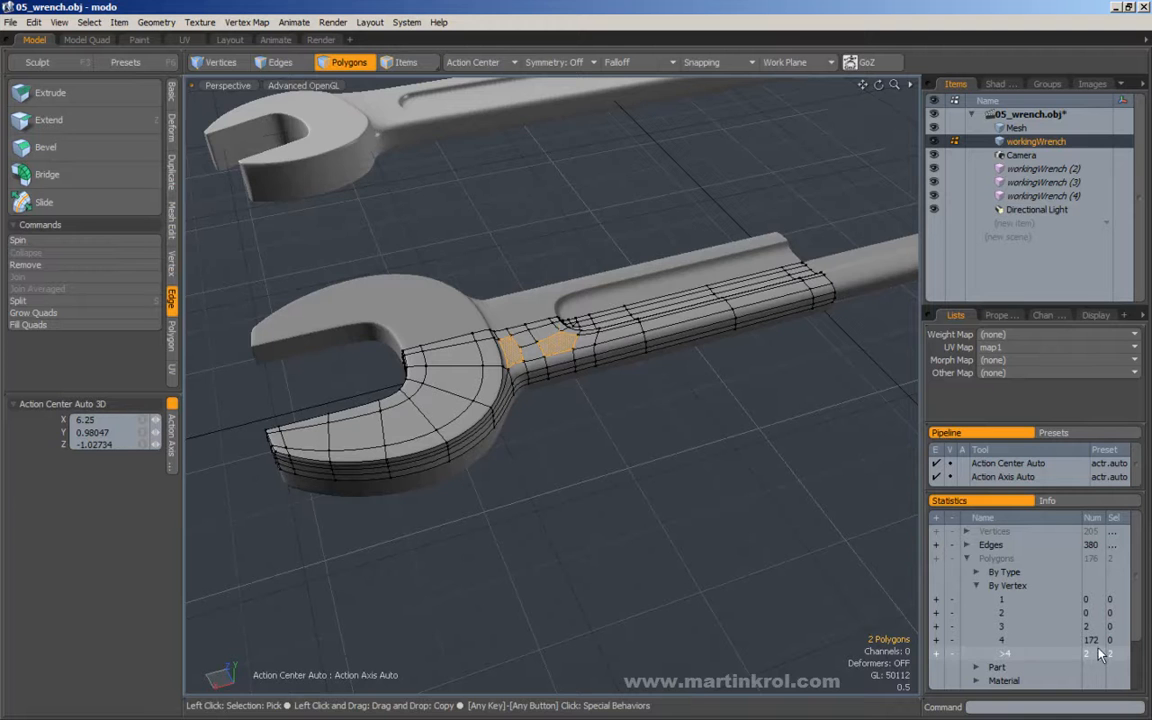
{"action": "right_click_drag", "start_coordinate": [603, 374], "coordinate": [709, 435], "text": "alt"}
{"action": "left_click", "coordinate": [730, 475]}
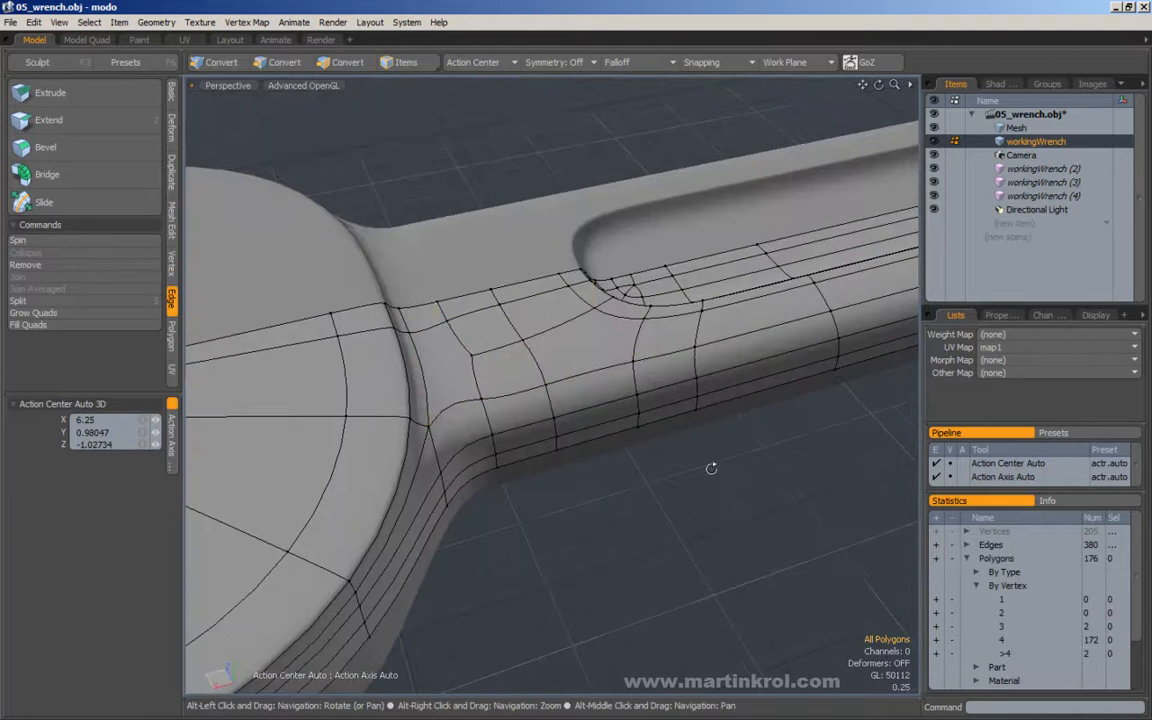
Turn off the subdivision preview and loop-slice vertically through the handle's side polygons beneath the five-sided polygon at the recess corner.
{"action": "key", "text": "Tab"}
{"action": "mouse_move", "coordinate": [686, 465]}
{"action": "left_mouse_down", "text": "alt"}
{"action": "mouse_move", "coordinate": [694, 424]}
{"action": "mouse_move", "coordinate": [708, 448]}
{"action": "mouse_move", "coordinate": [660, 425]}
{"action": "left_mouse_up", "text": "alt"}
{"action": "mouse_move", "coordinate": [535, 371]}
{"action": "left_mouse_down", "text": "alt"}
{"action": "mouse_move", "coordinate": [512, 383]}
{"action": "mouse_move", "coordinate": [557, 352]}
{"action": "left_mouse_up", "text": "alt"}
{"action": "right_click_drag", "start_coordinate": [557, 233], "coordinate": [594, 262]}
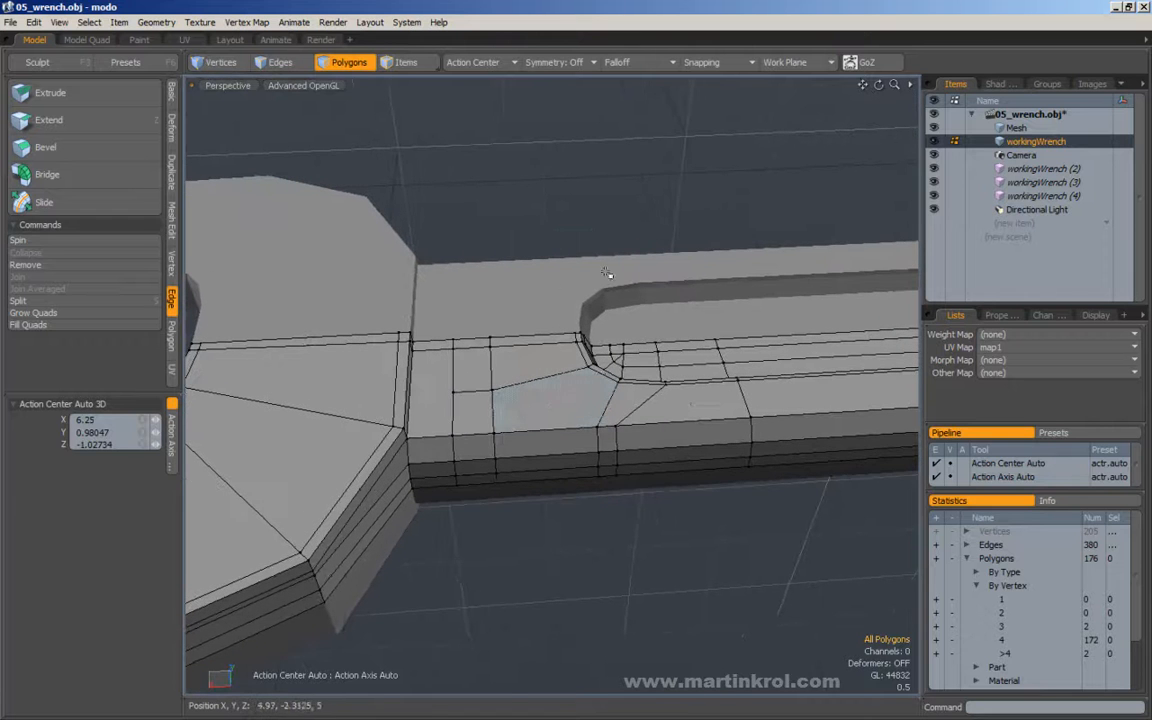
{"action": "left_click", "coordinate": [577, 403], "text": "ctrl+shift"}
{"action": "left_click", "coordinate": [590, 364]}
{"action": "key", "text": "space"}
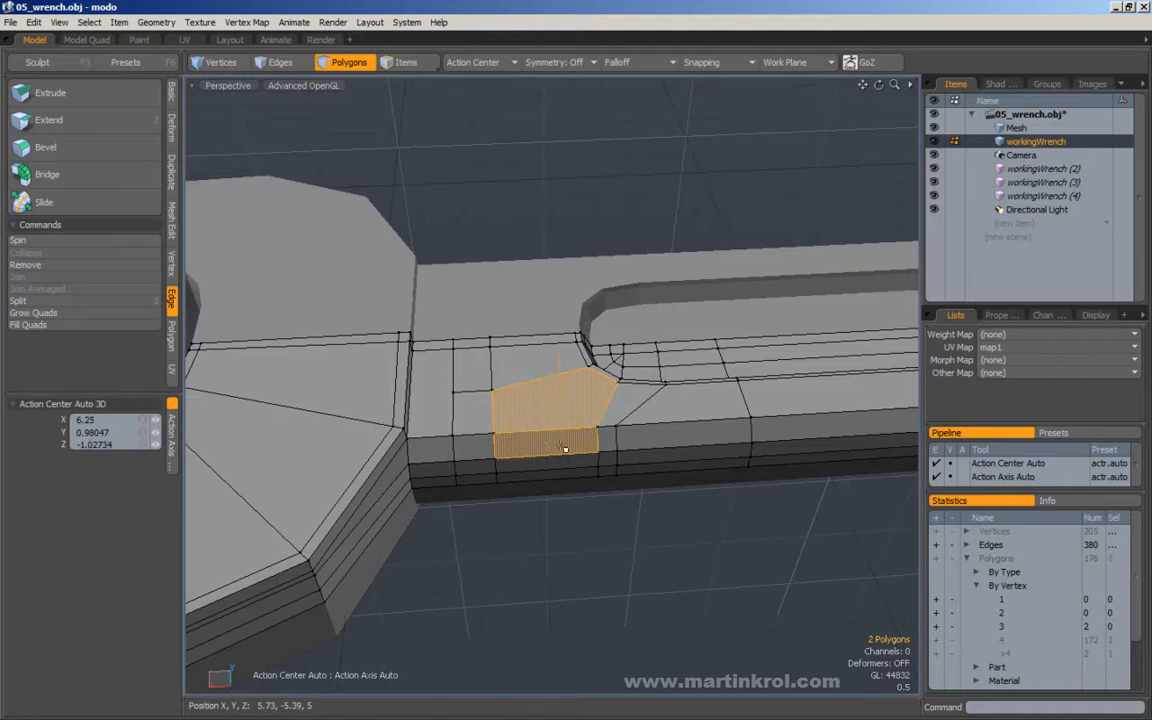
{"action": "key", "text": "2"}
{"action": "mouse_move", "coordinate": [550, 416]}
{"action": "left_mouse_down"}
{"action": "mouse_move", "coordinate": [558, 489]}
{"action": "mouse_move", "coordinate": [640, 512]}
{"action": "mouse_move", "coordinate": [706, 512]}
{"action": "mouse_move", "coordinate": [635, 522]}
{"action": "left_mouse_up"}
{"action": "key", "text": "alt+c"}
{"action": "key", "text": "space"}
{"action": "left_click", "coordinate": [635, 522]}
Edge Slice the five-sided polygon from the new side loop's upper end to the rounded recess corner.
{"action": "key", "text": "c"}
{"action": "left_click", "coordinate": [568, 428]}
{"action": "left_click_drag", "start_coordinate": [573, 373], "coordinate": [592, 367]}
{"action": "key", "text": "space"}
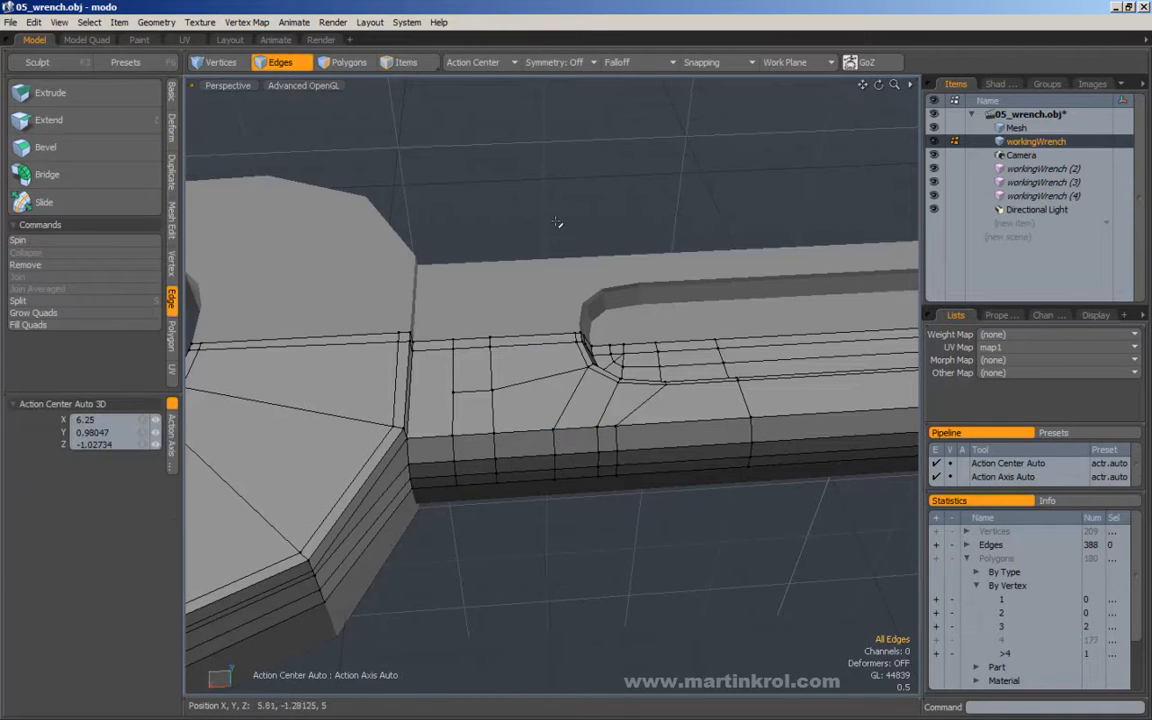
Try adding the polygon with more than four vertices to sample polygon selections through the statistics list, and clear the selections.
{"action": "left_click_drag", "start_coordinate": [480, 402], "coordinate": [353, 409], "text": "alt"}
{"action": "middle_click_drag", "start_coordinate": [305, 381], "coordinate": [535, 412], "text": "alt"}
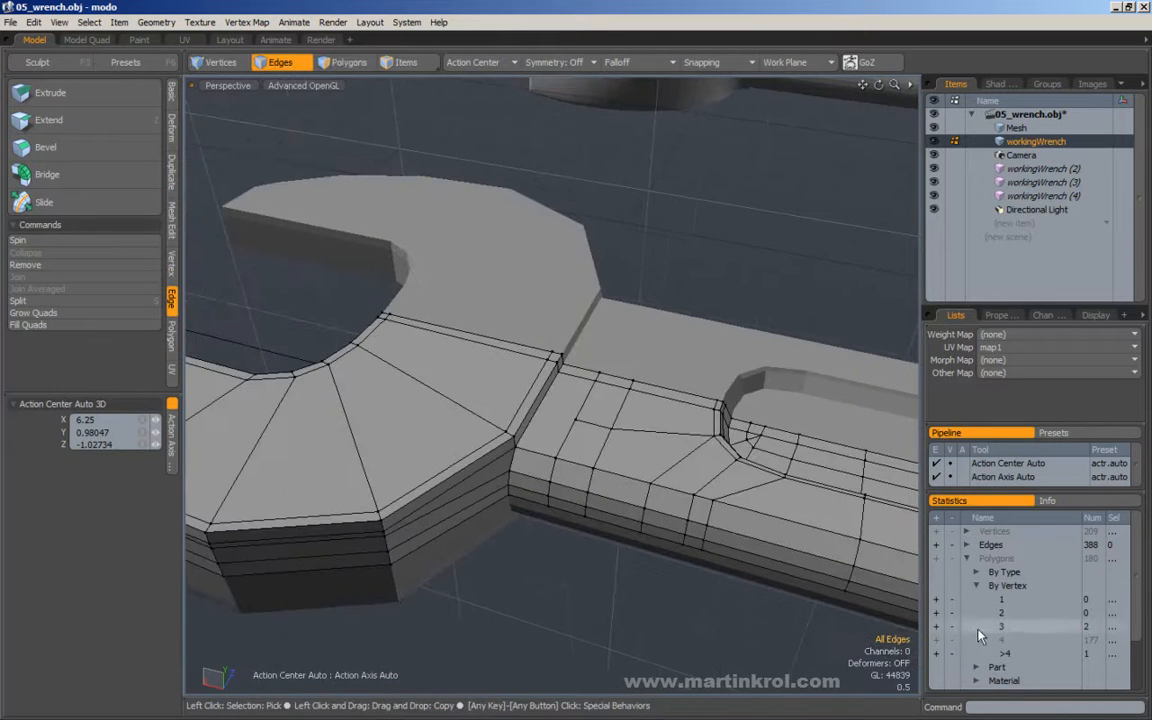
{"action": "left_click", "coordinate": [937, 654]}
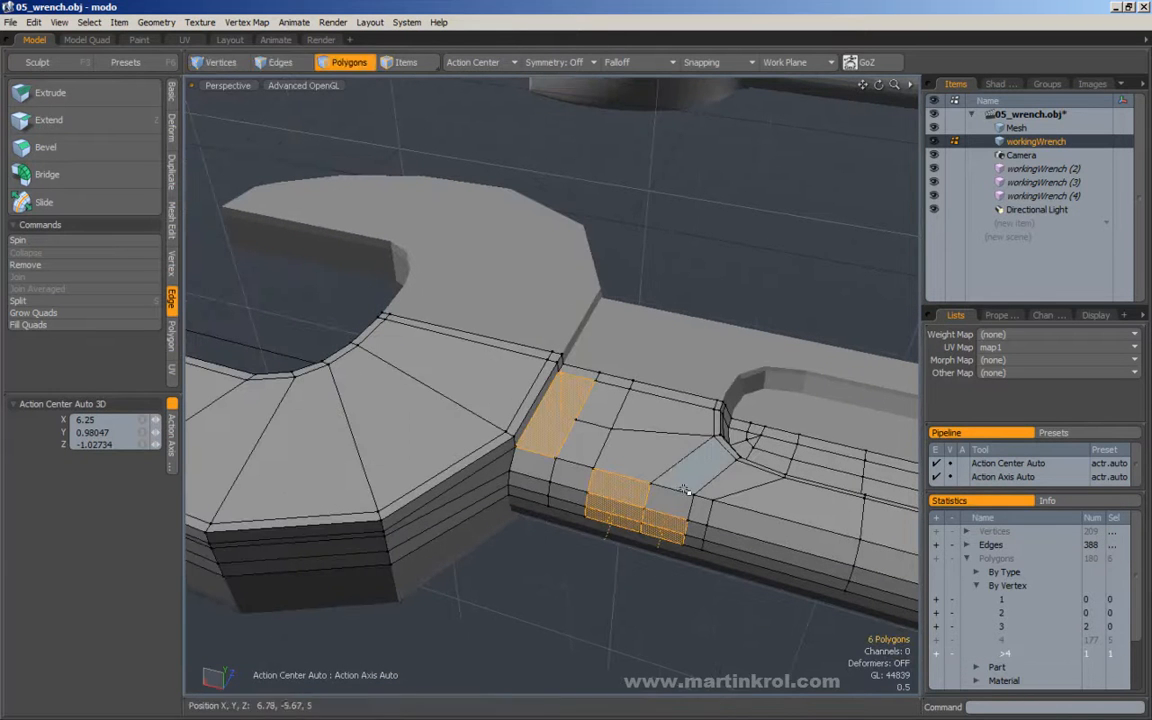
{"action": "left_click", "coordinate": [951, 654]}
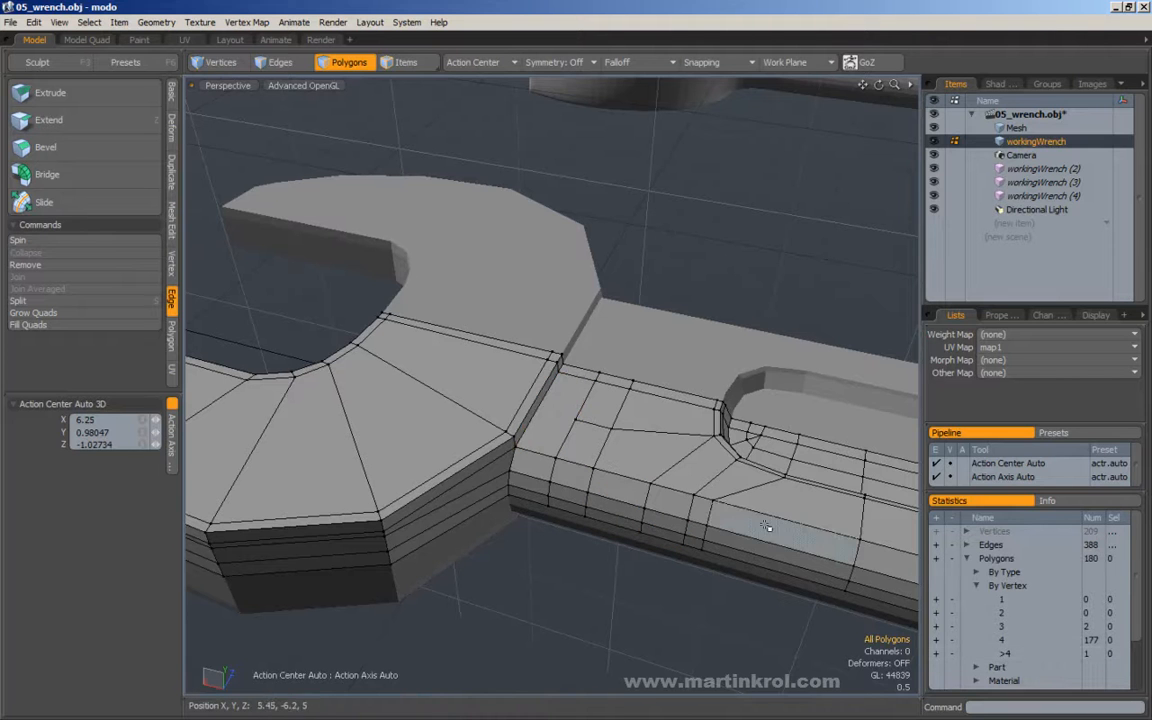
{"action": "left_click_drag", "start_coordinate": [712, 508], "coordinate": [694, 508]}
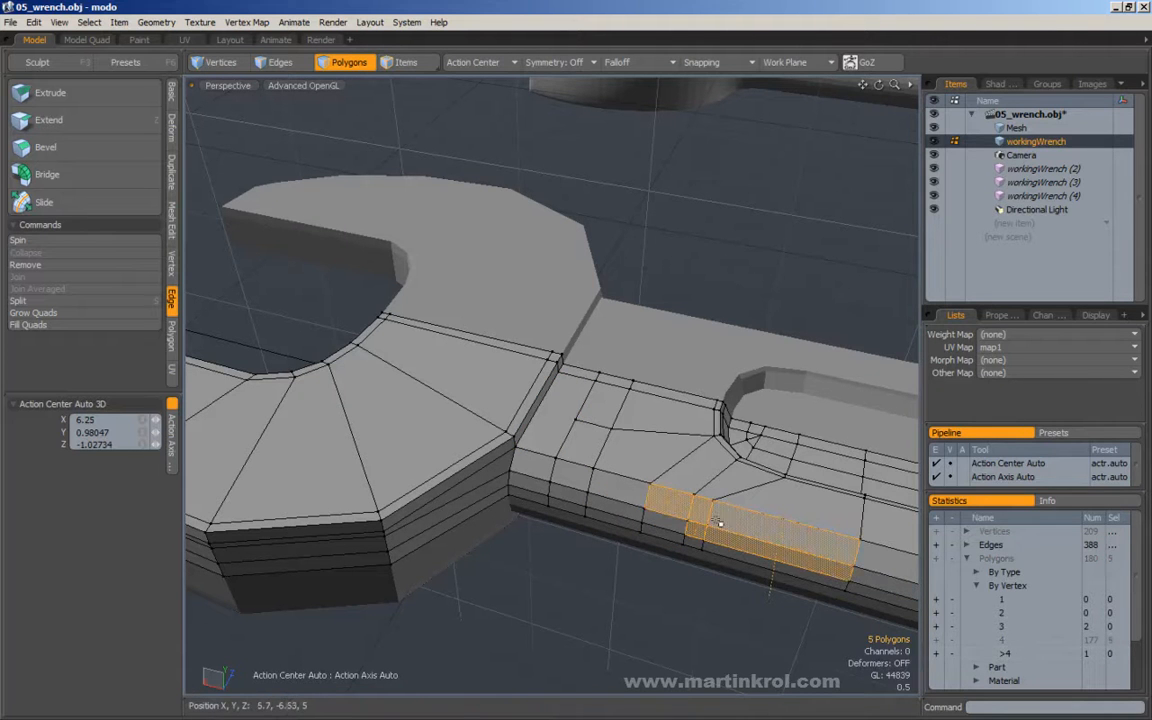
{"action": "left_click", "coordinate": [936, 656]}
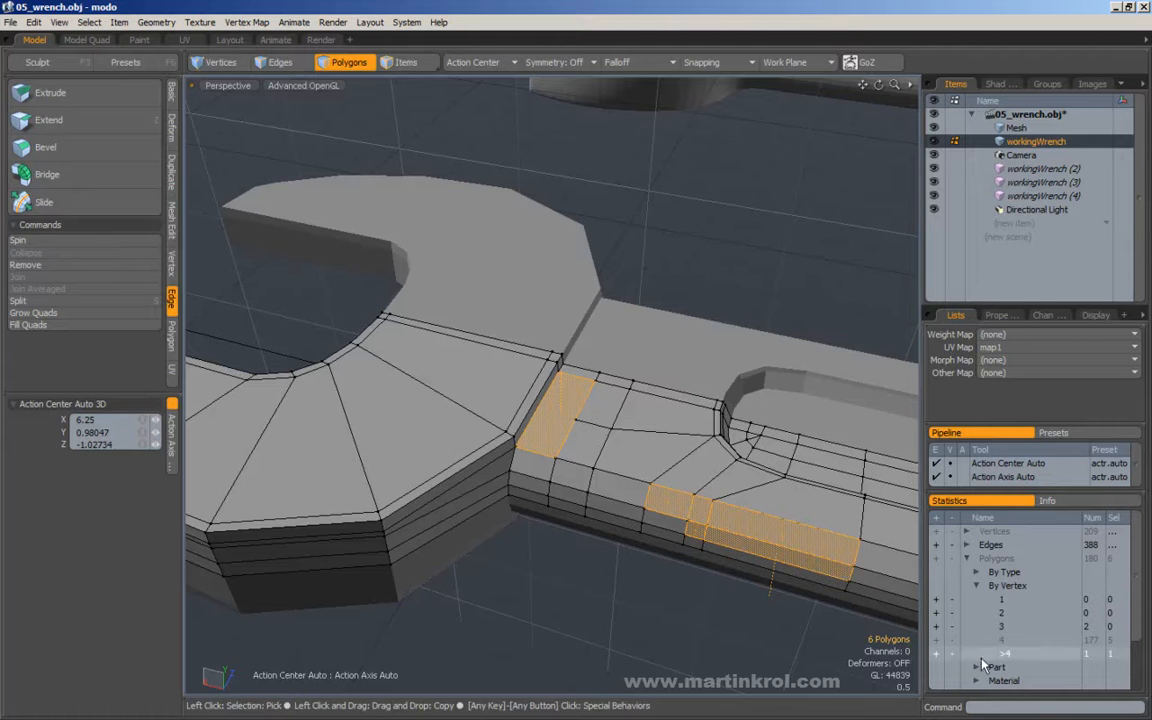
{"action": "left_click", "coordinate": [744, 314]}
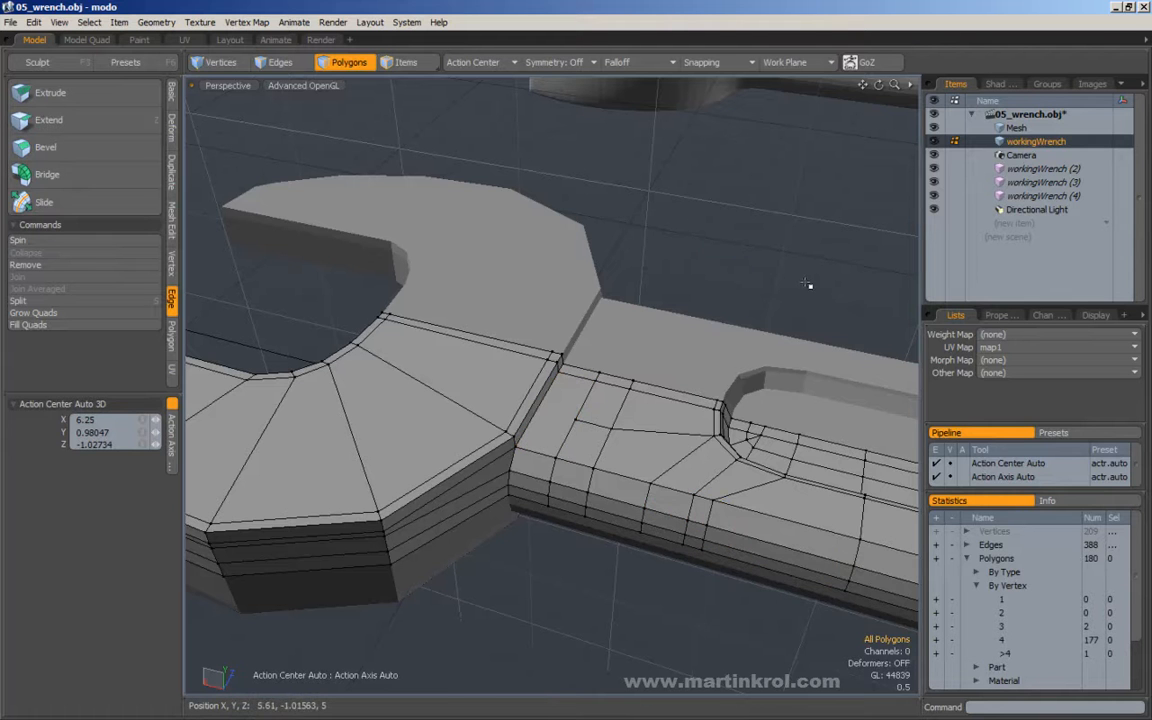
Select only the polygon with more than four vertices and examine how its surrounding edges meet the jaw.
{"action": "left_click_drag", "start_coordinate": [797, 278], "coordinate": [757, 309], "text": "alt"}
{"action": "left_click_drag", "start_coordinate": [670, 323], "coordinate": [663, 311], "text": "alt"}
{"action": "right_click_drag", "start_coordinate": [645, 222], "coordinate": [772, 292]}
{"action": "right_click_drag", "start_coordinate": [620, 168], "coordinate": [740, 265]}
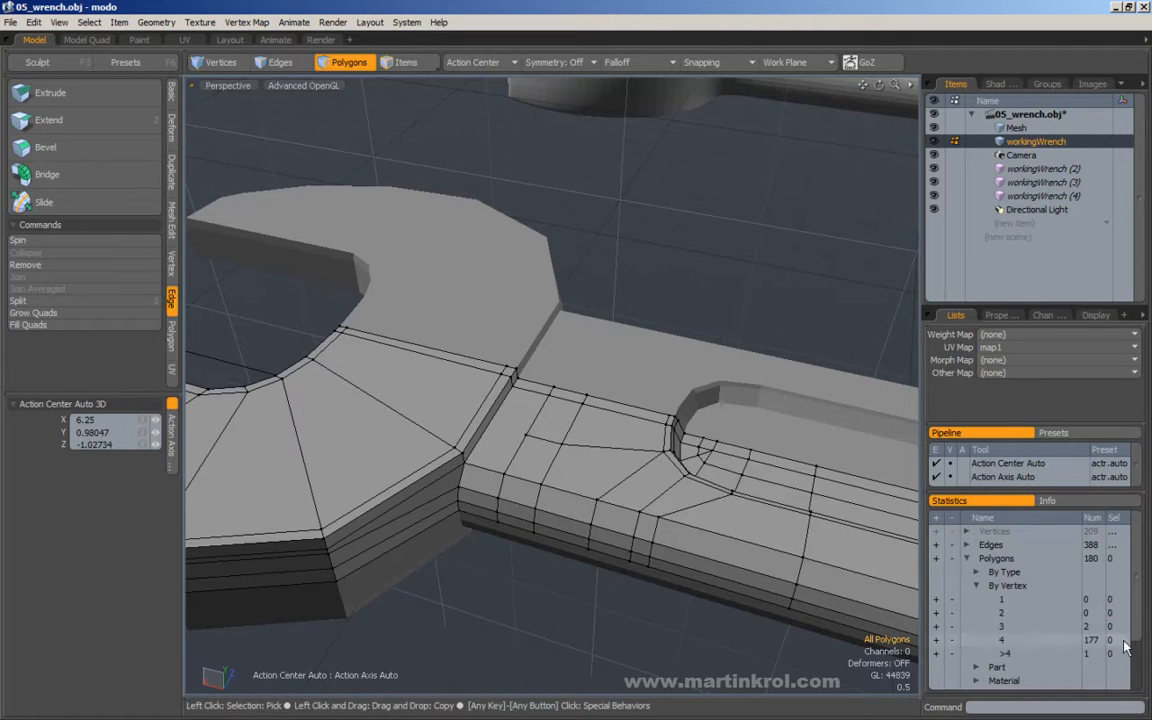
{"action": "left_click", "coordinate": [936, 655]}
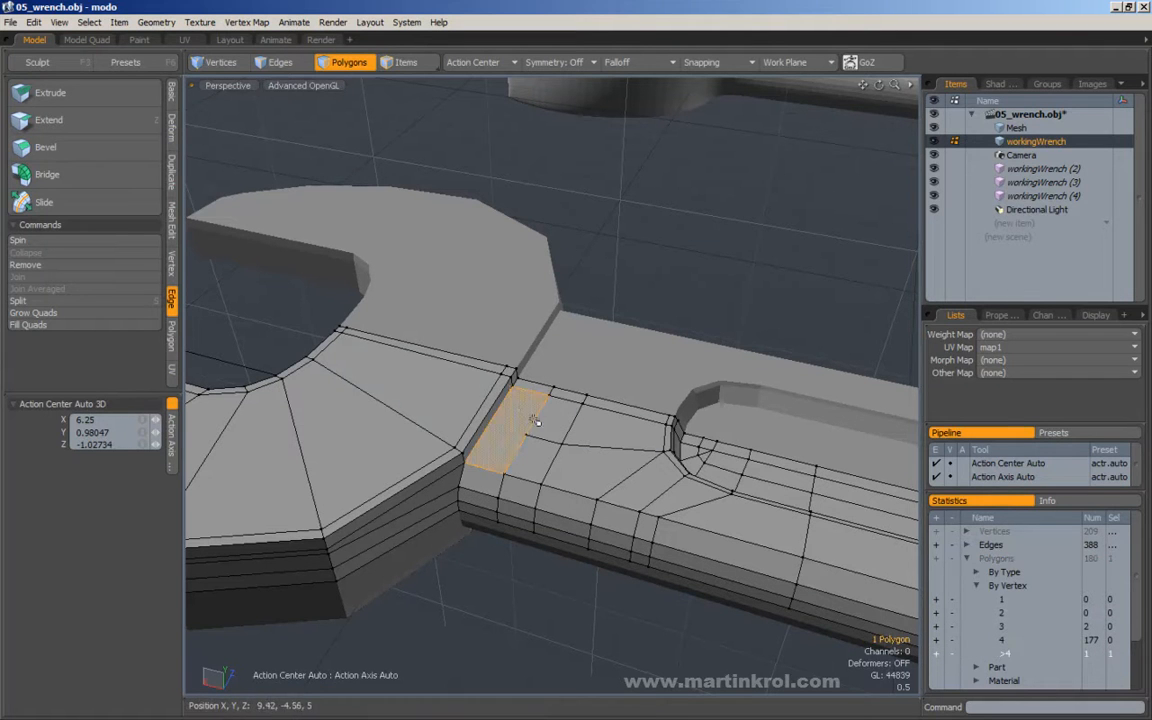
{"action": "left_click_drag", "start_coordinate": [512, 429], "coordinate": [740, 347], "text": "alt"}
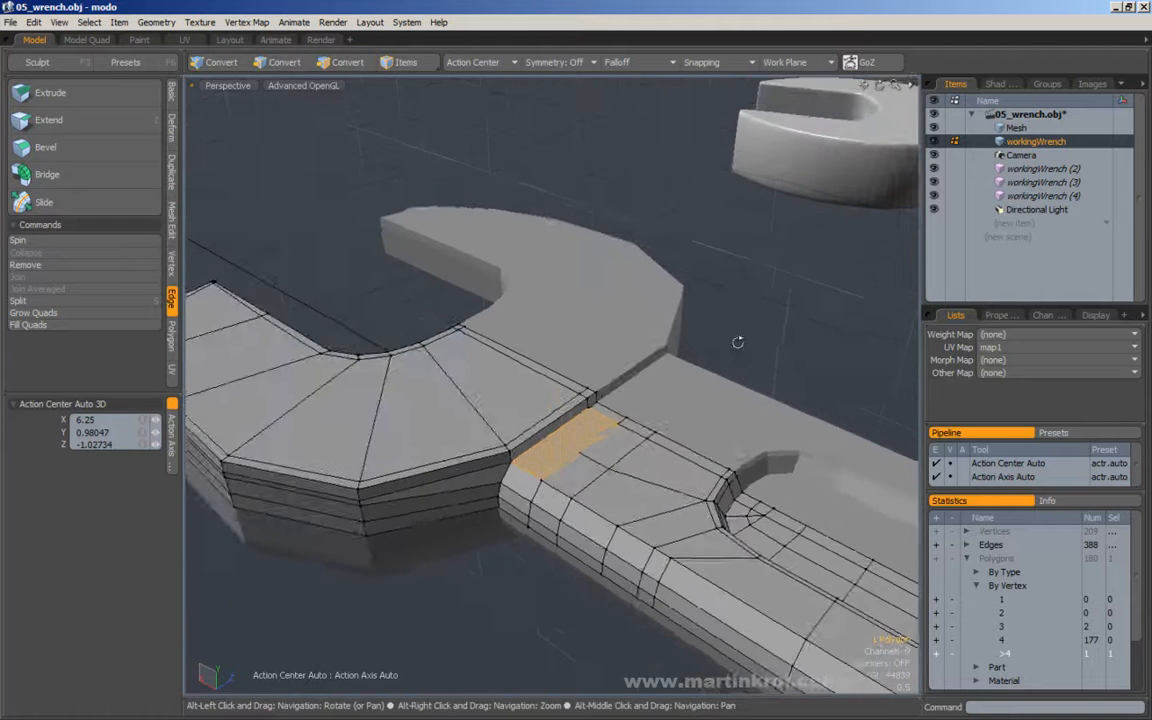
{"action": "scroll", "coordinate": [750, 310], "scroll_direction": "up", "scroll_amount": 3}
{"action": "left_click", "coordinate": [756, 280]}
{"action": "left_click_drag", "start_coordinate": [766, 427], "coordinate": [600, 400], "text": "alt"}
{"action": "key", "text": "3"}
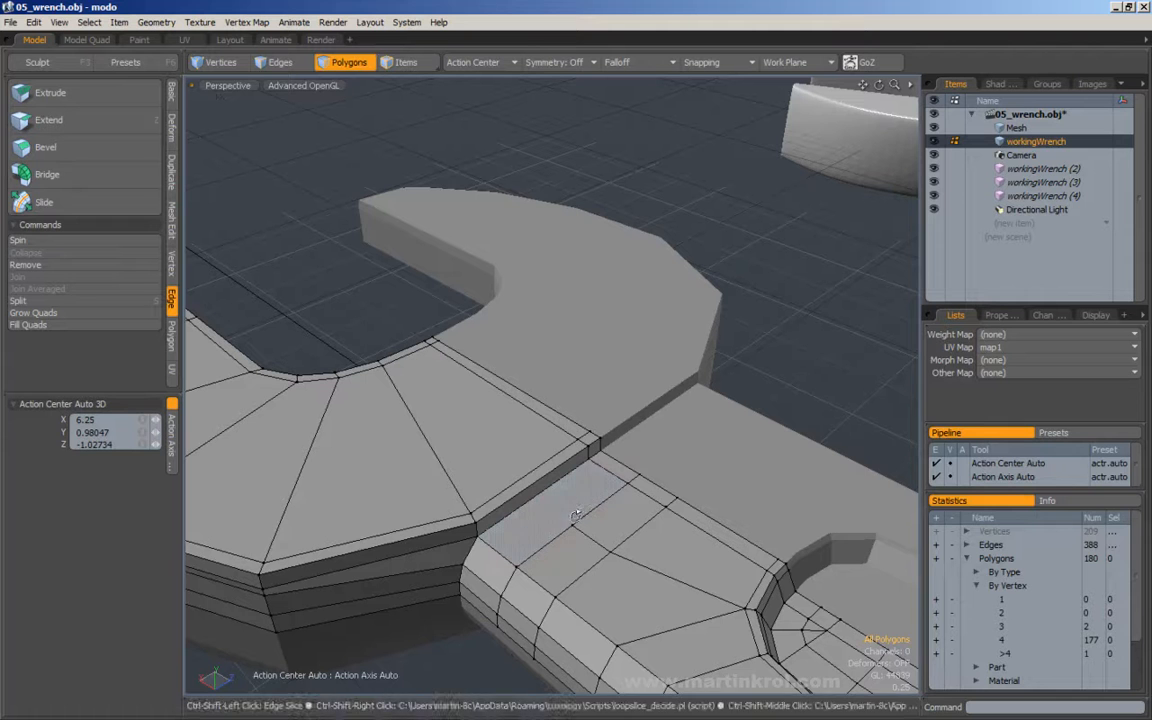
Loop-slice the selected edges of the jaw section nearest the centreline at 55%, from the mouth's inner wall to the handle junction.
{"action": "key", "text": "2"}
{"action": "left_click", "coordinate": [530, 485]}
{"action": "left_click_drag", "start_coordinate": [405, 350], "coordinate": [665, 428], "text": "alt"}
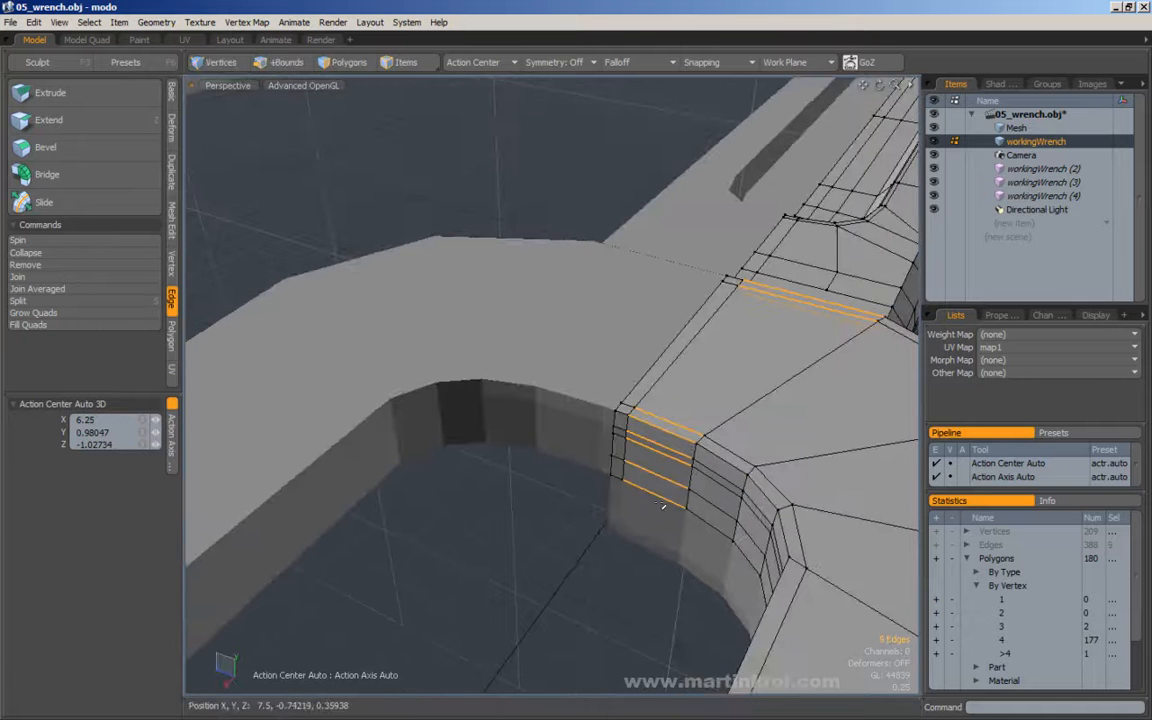
{"action": "key", "text": "alt+c"}
{"action": "left_click_drag", "start_coordinate": [665, 428], "coordinate": [510, 430], "text": "alt"}
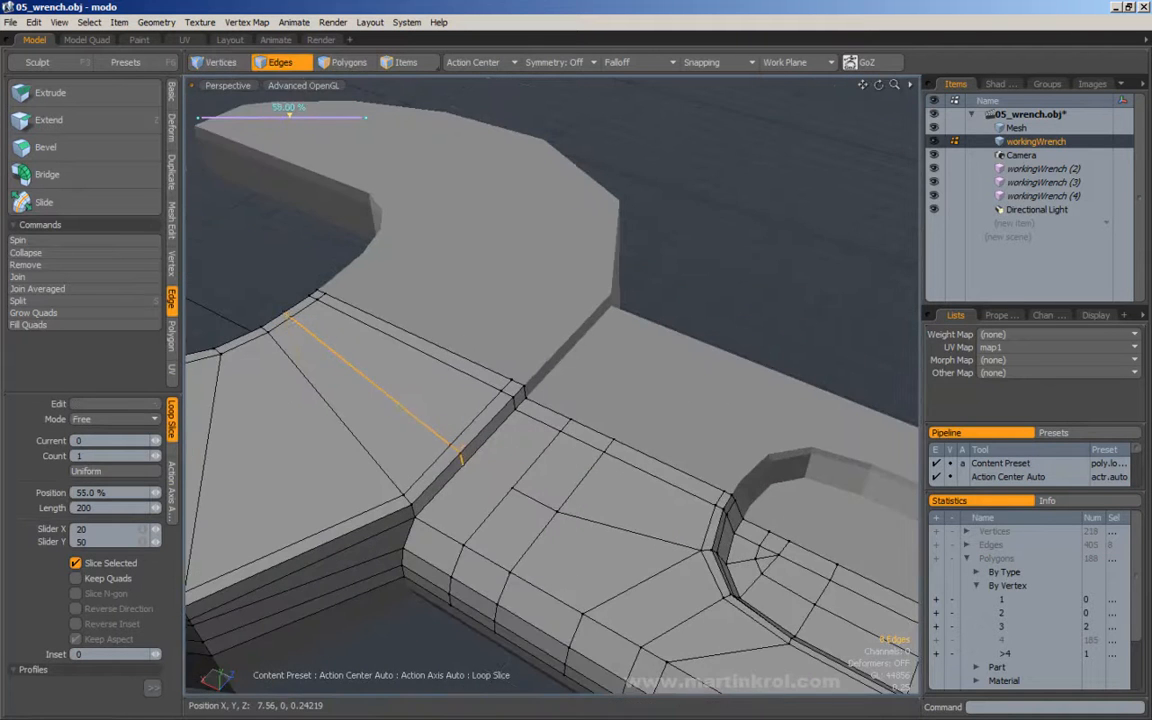
Edge Slice from the new jaw loop's end at the handle junction to the open vertex on the five-sided polygon.
{"action": "key", "text": "space"}
{"action": "key", "text": "c"}
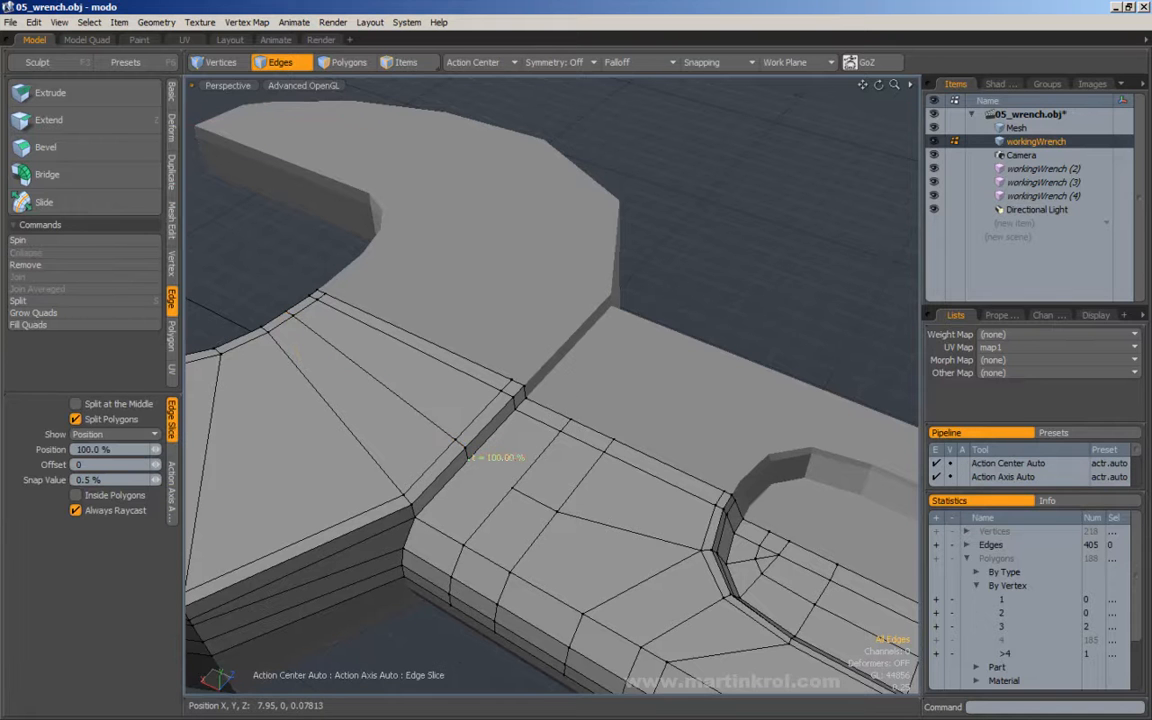
{"action": "left_click_drag", "start_coordinate": [530, 475], "coordinate": [514, 488]}
{"action": "key", "text": "space"}
{"action": "left_click_drag", "start_coordinate": [596, 428], "coordinate": [655, 402], "text": "alt"}
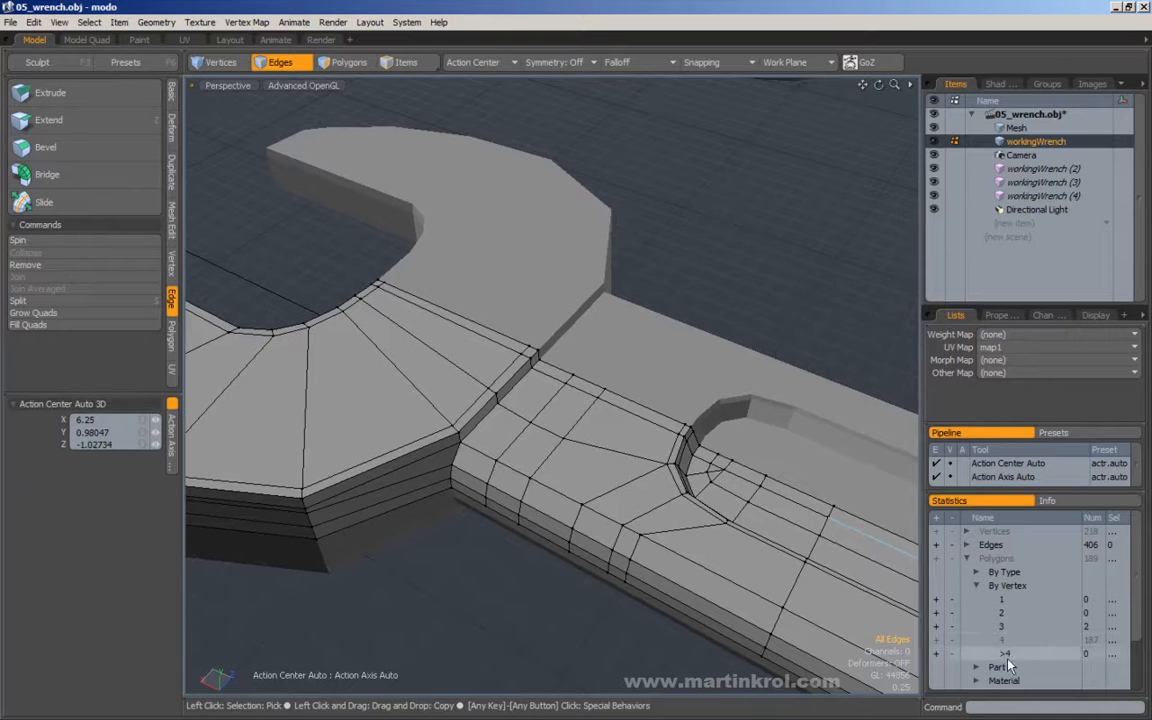
Change the type of workingWrench (2), (3) and (4) from mesh instance to Mesh.
{"action": "scroll", "coordinate": [645, 409], "scroll_direction": "down", "scroll_amount": 2}
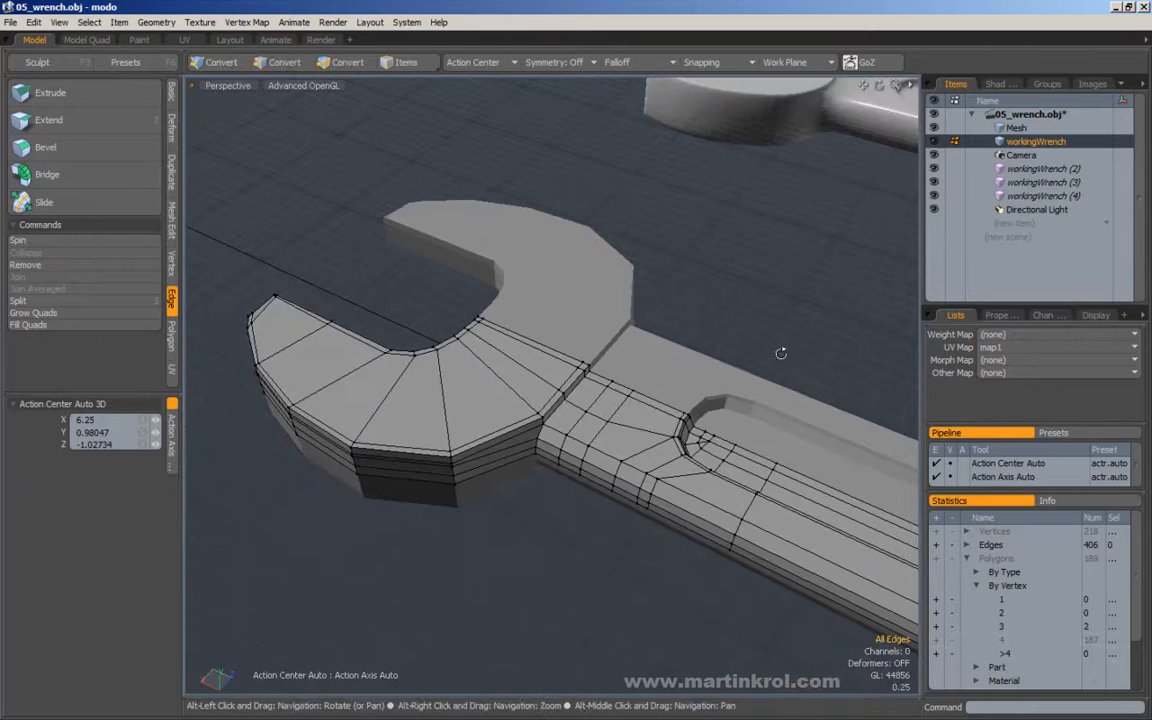
{"action": "scroll", "coordinate": [682, 404], "scroll_direction": "down", "scroll_amount": 2}
{"action": "left_click_drag", "start_coordinate": [682, 404], "coordinate": [782, 398], "text": "alt"}
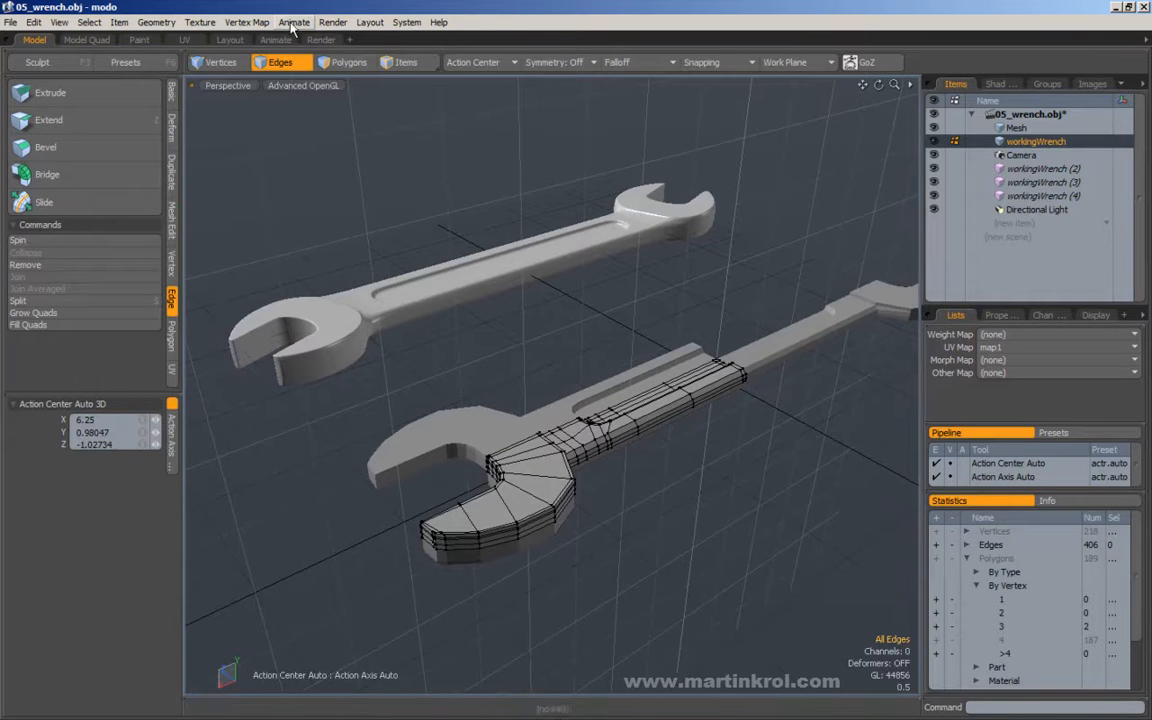
{"action": "key", "text": "3"}
{"action": "left_click_drag", "start_coordinate": [727, 432], "coordinate": [775, 323], "text": "alt"}
{"action": "left_click", "coordinate": [787, 390]}
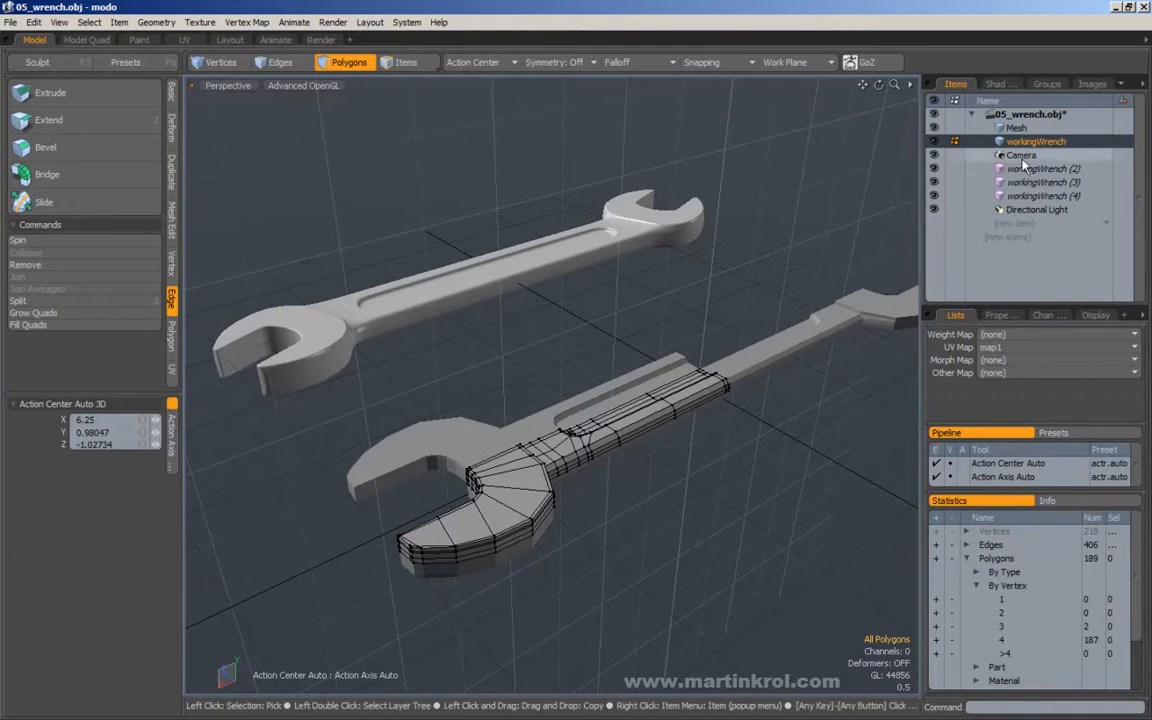
{"action": "left_click", "coordinate": [1040, 169]}
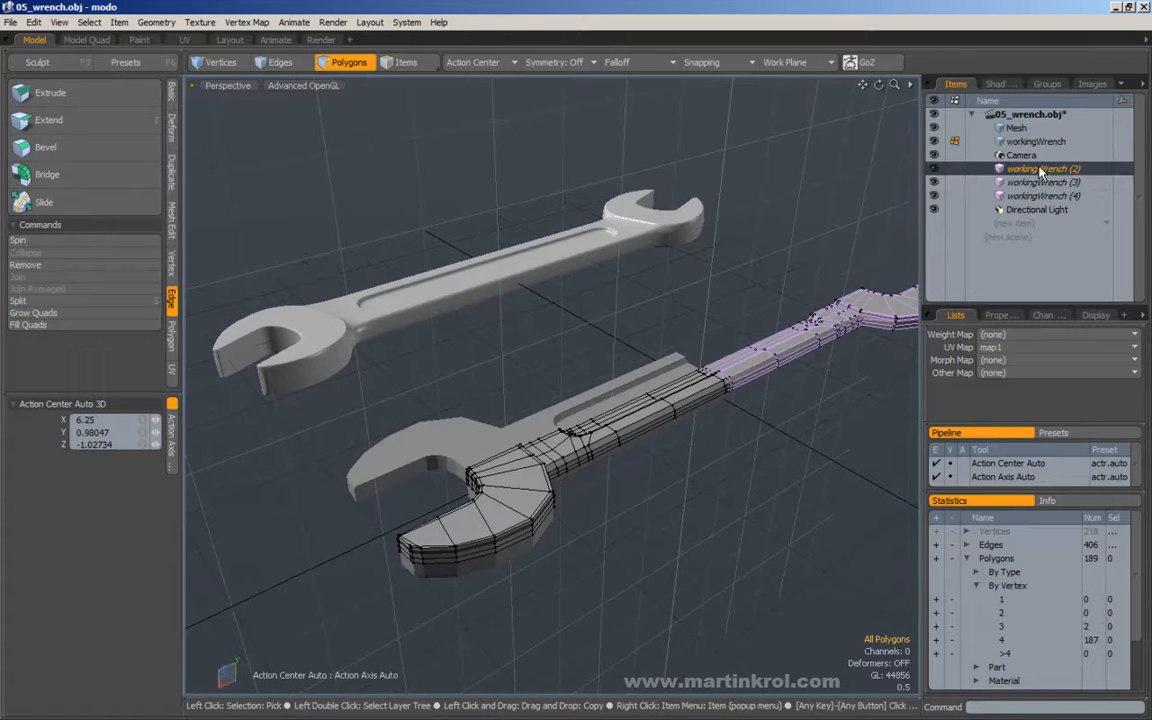
{"action": "left_click", "coordinate": [1043, 196], "text": "shift"}
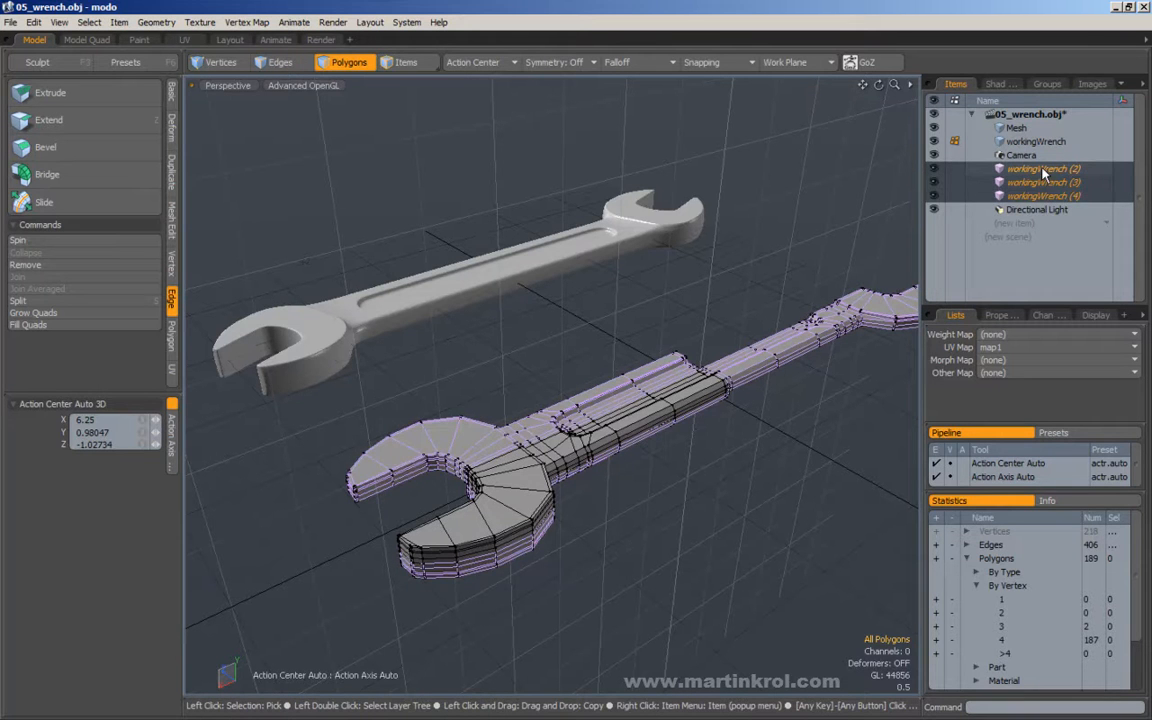
{"action": "left_click", "coordinate": [1043, 170]}
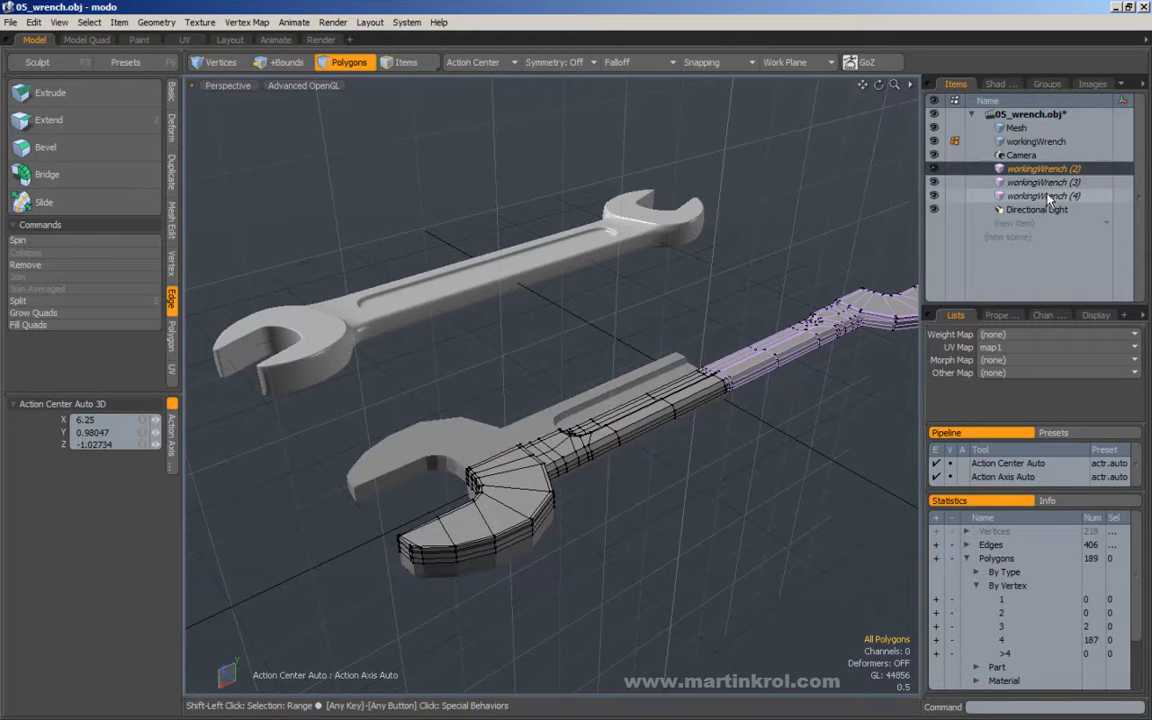
{"action": "left_click", "coordinate": [1046, 197], "text": "shift"}
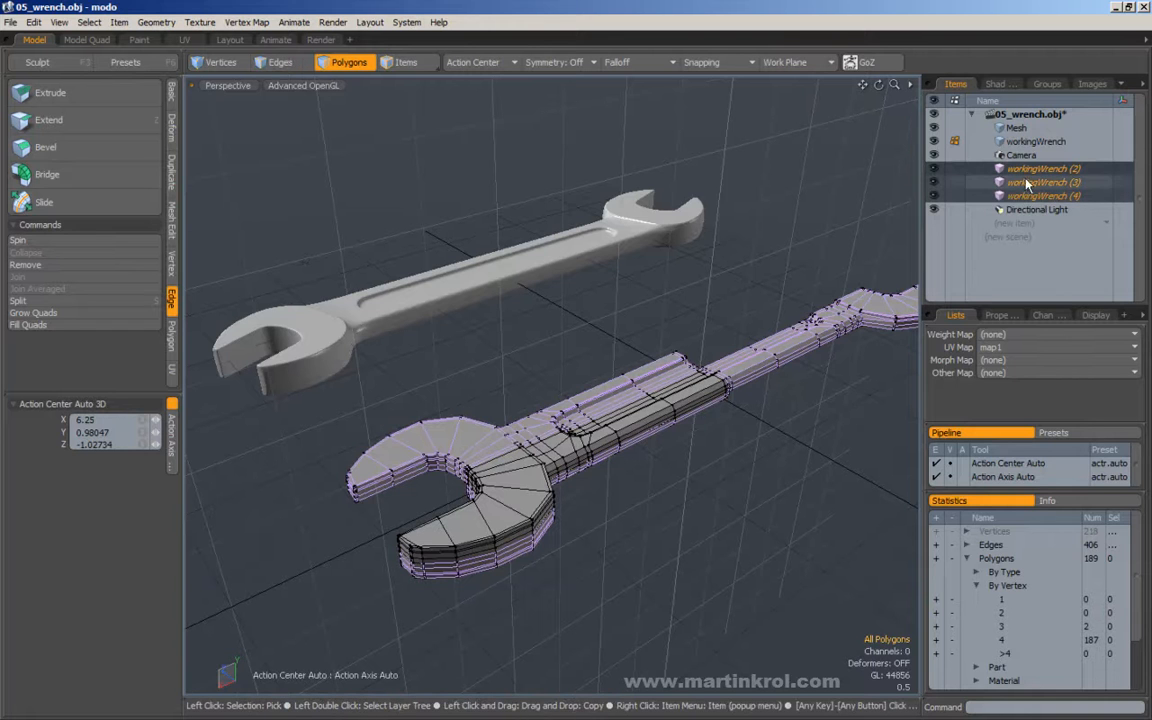
{"action": "right_click", "coordinate": [1026, 184]}
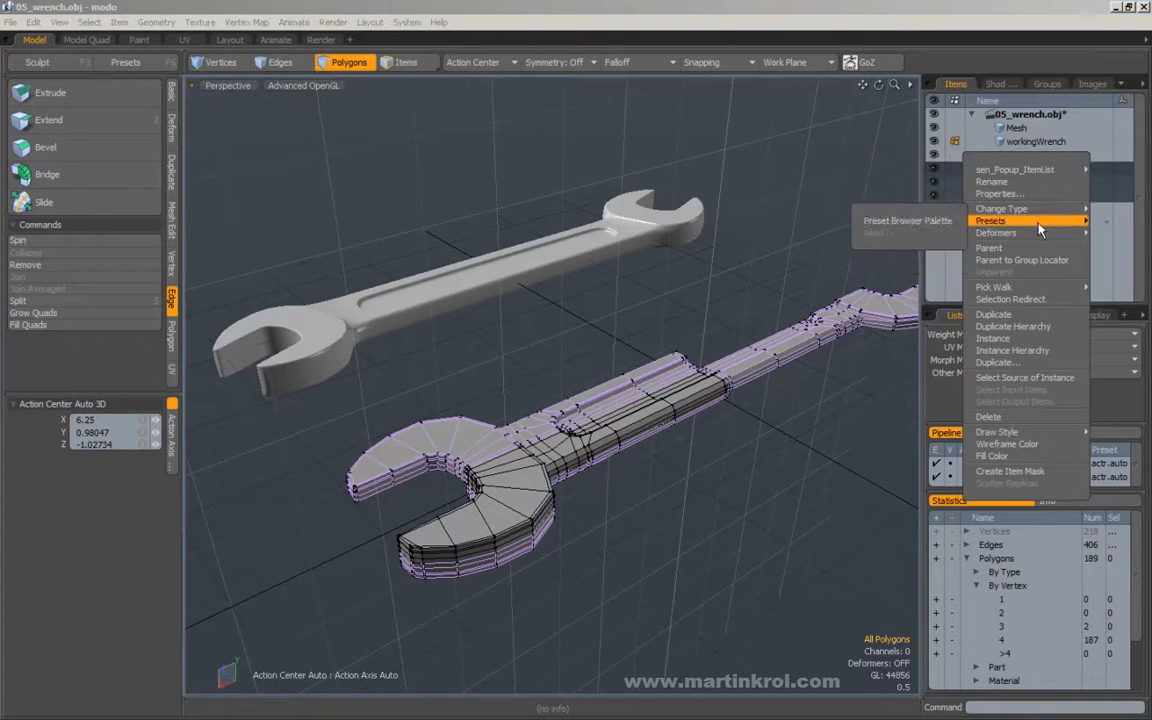
{"action": "mouse_move", "coordinate": [1004, 210]}
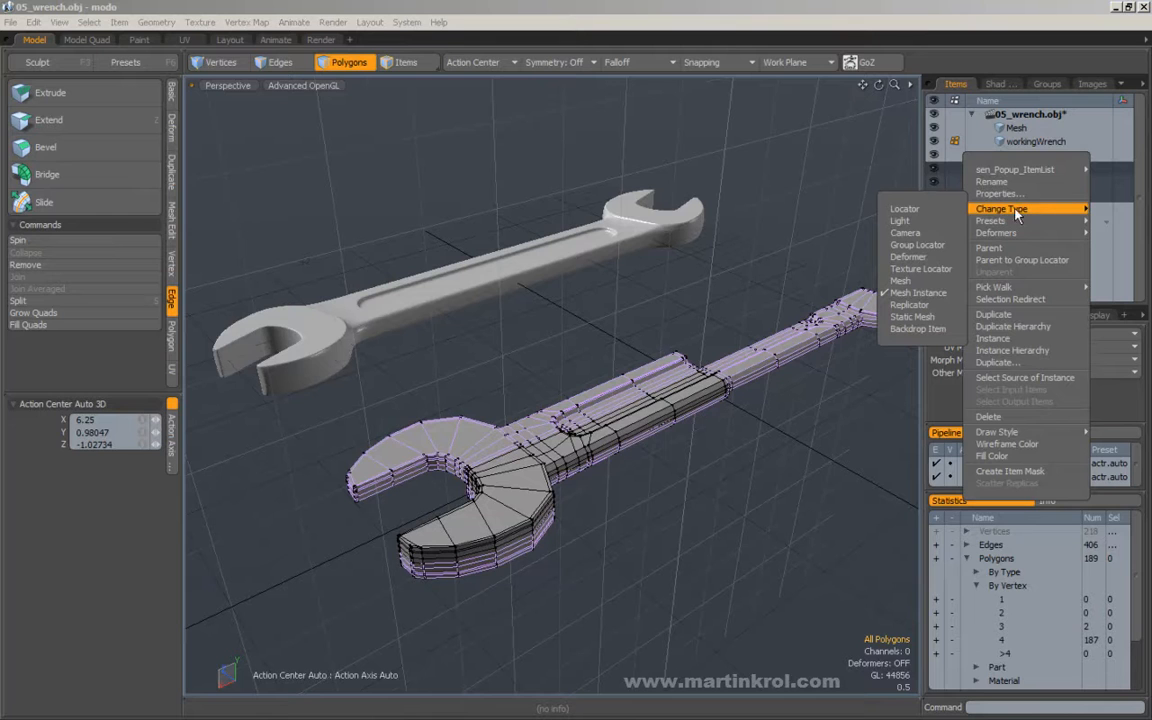
{"action": "left_click", "coordinate": [912, 282]}
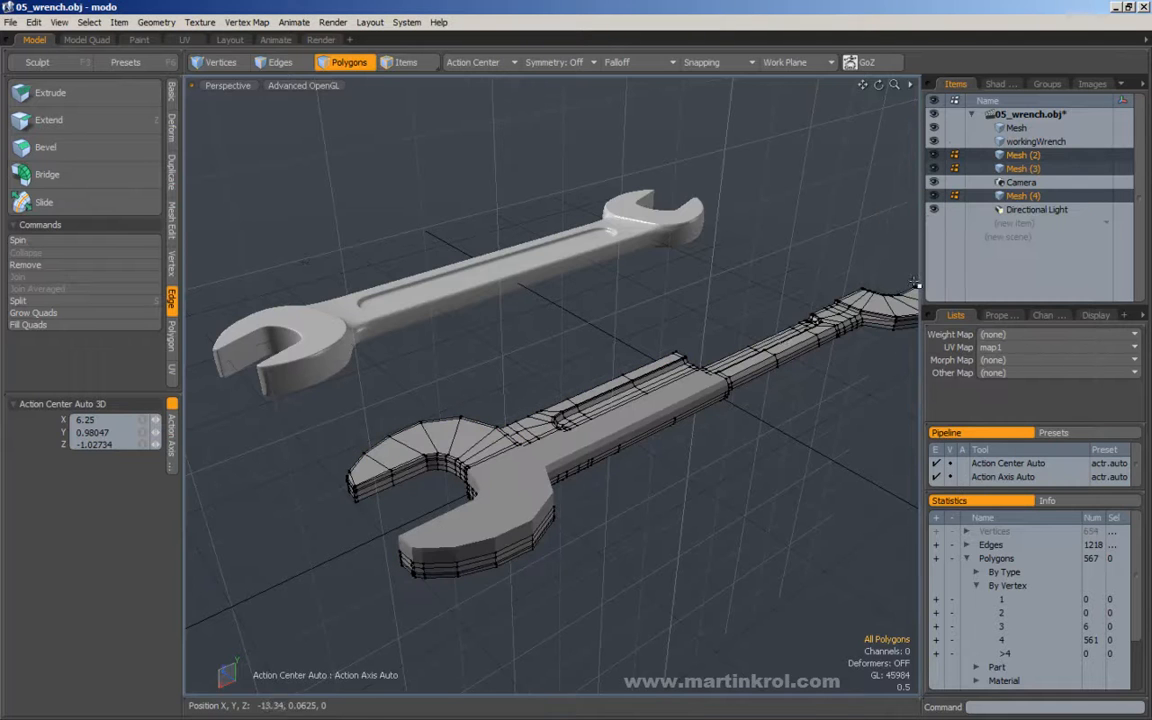
Select all polygons of Mesh (2), Mesh (3) and Mesh (4) and cut them out of their items.
{"action": "mouse_move", "coordinate": [746, 329]}
{"action": "left_mouse_down", "text": "alt"}
{"action": "mouse_move", "coordinate": [854, 278]}
{"action": "mouse_move", "coordinate": [747, 316]}
{"action": "left_mouse_up", "text": "alt"}
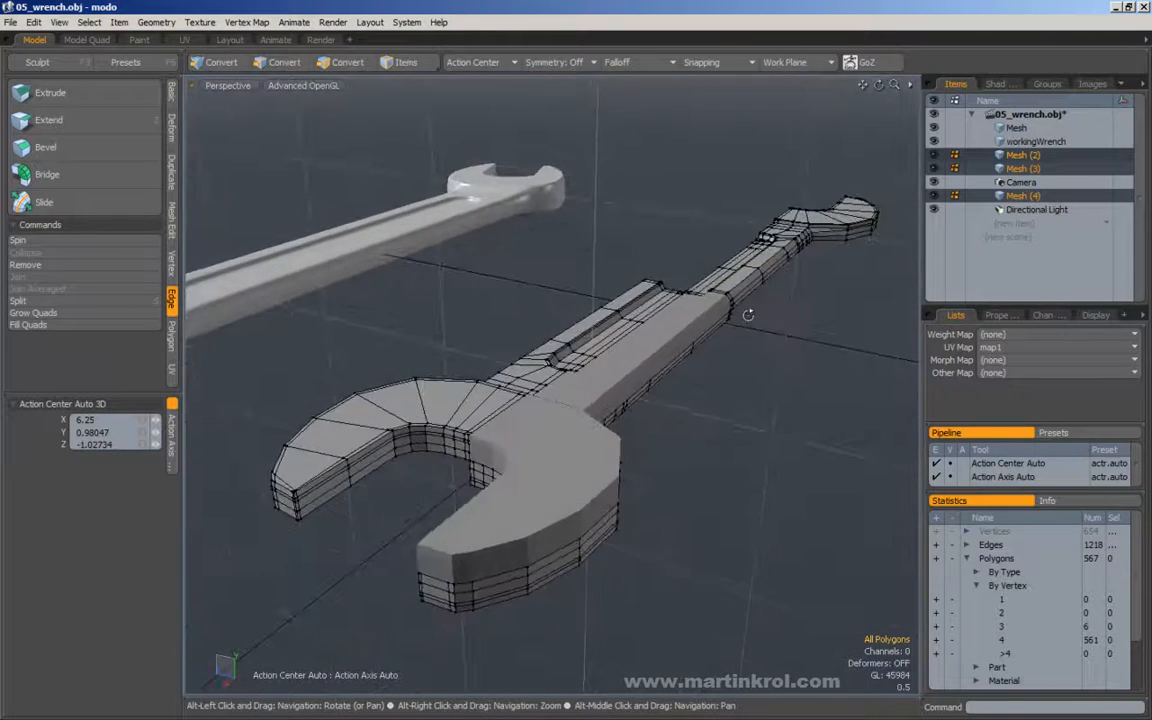
{"action": "left_click_drag", "start_coordinate": [642, 291], "coordinate": [698, 317], "text": "alt"}
{"action": "mouse_move", "coordinate": [602, 311]}
{"action": "left_mouse_down", "text": "alt"}
{"action": "mouse_move", "coordinate": [688, 317]}
{"action": "mouse_move", "coordinate": [600, 331]}
{"action": "mouse_move", "coordinate": [604, 316]}
{"action": "left_mouse_up", "text": "alt"}
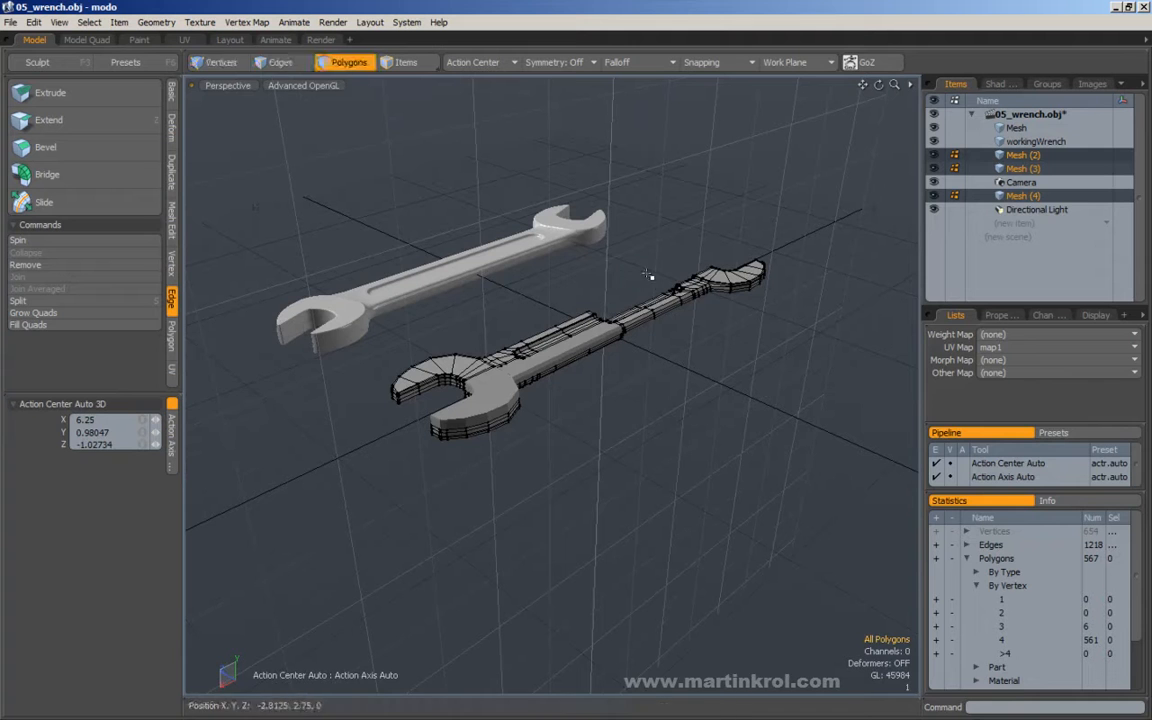
{"action": "left_click_drag", "start_coordinate": [245, 108], "coordinate": [778, 464]}
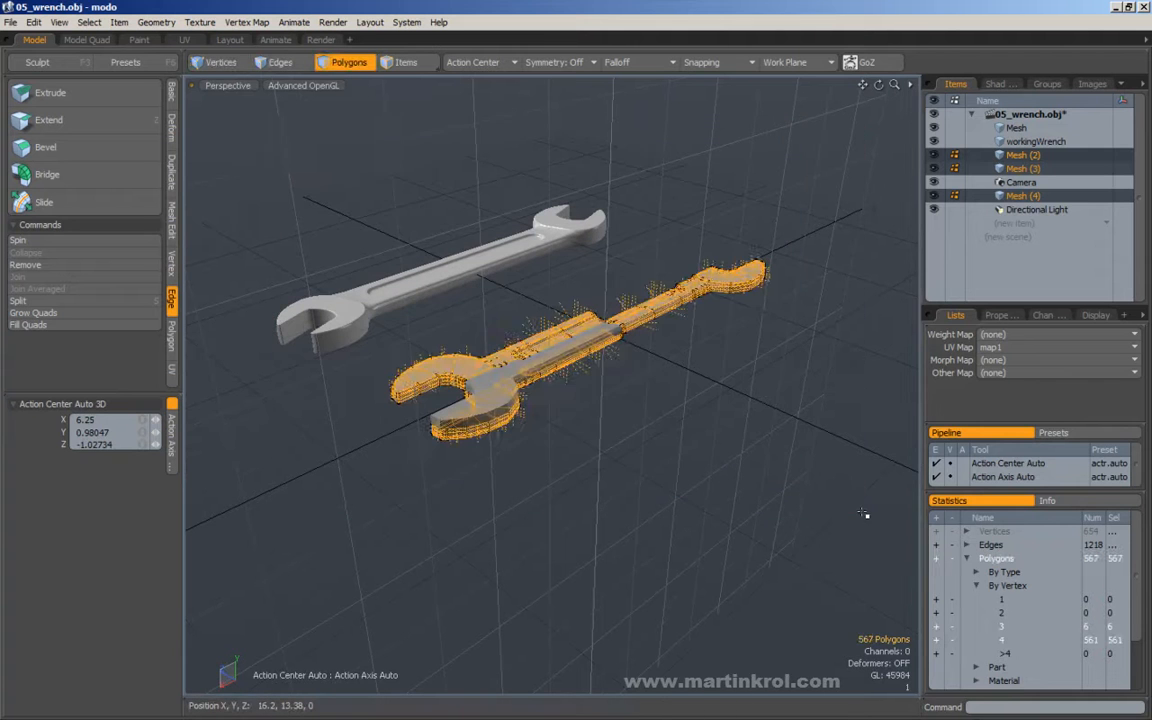
{"action": "left_click_drag", "start_coordinate": [328, 132], "coordinate": [820, 486]}
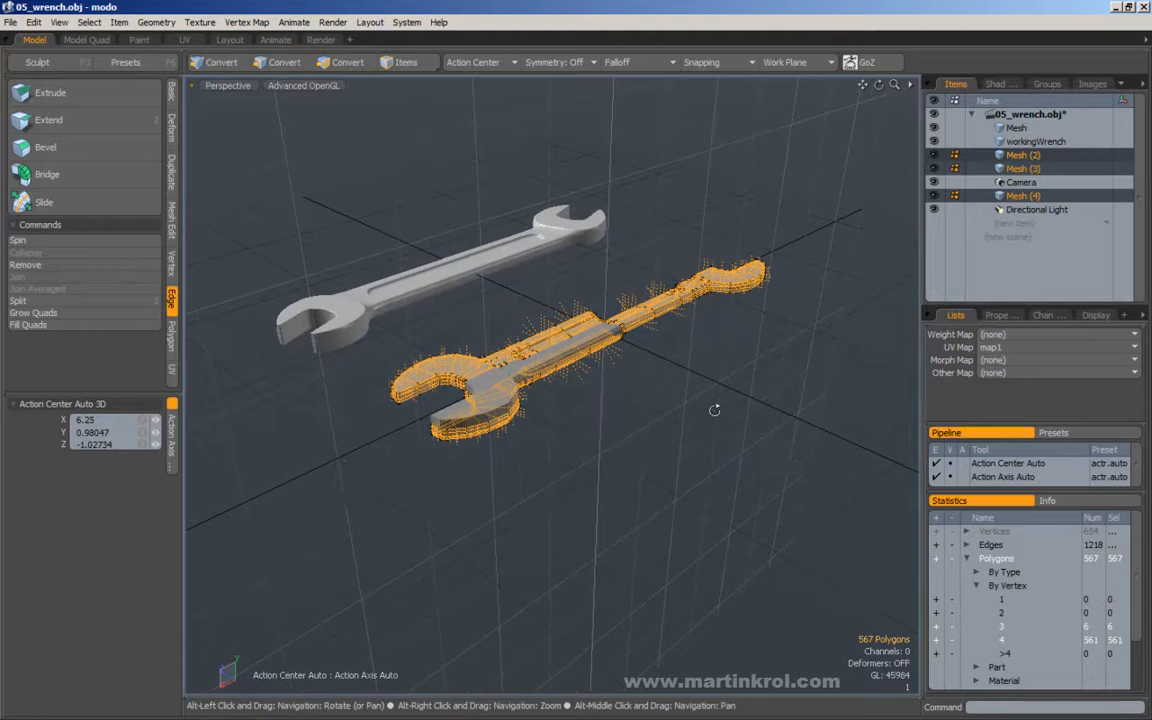
{"action": "left_click_drag", "start_coordinate": [730, 421], "coordinate": [727, 403], "text": "alt"}
{"action": "left_click_drag", "start_coordinate": [660, 376], "coordinate": [685, 399], "text": "alt+shift"}
{"action": "scroll", "coordinate": [685, 399], "scroll_direction": "up", "scroll_amount": 2}
{"action": "scroll", "coordinate": [685, 399], "scroll_direction": "down", "scroll_amount": 2}
{"action": "left_click", "coordinate": [685, 399]}
{"action": "left_click_drag", "start_coordinate": [630, 352], "coordinate": [650, 410], "text": "alt"}
{"action": "left_click", "coordinate": [35, 22]}
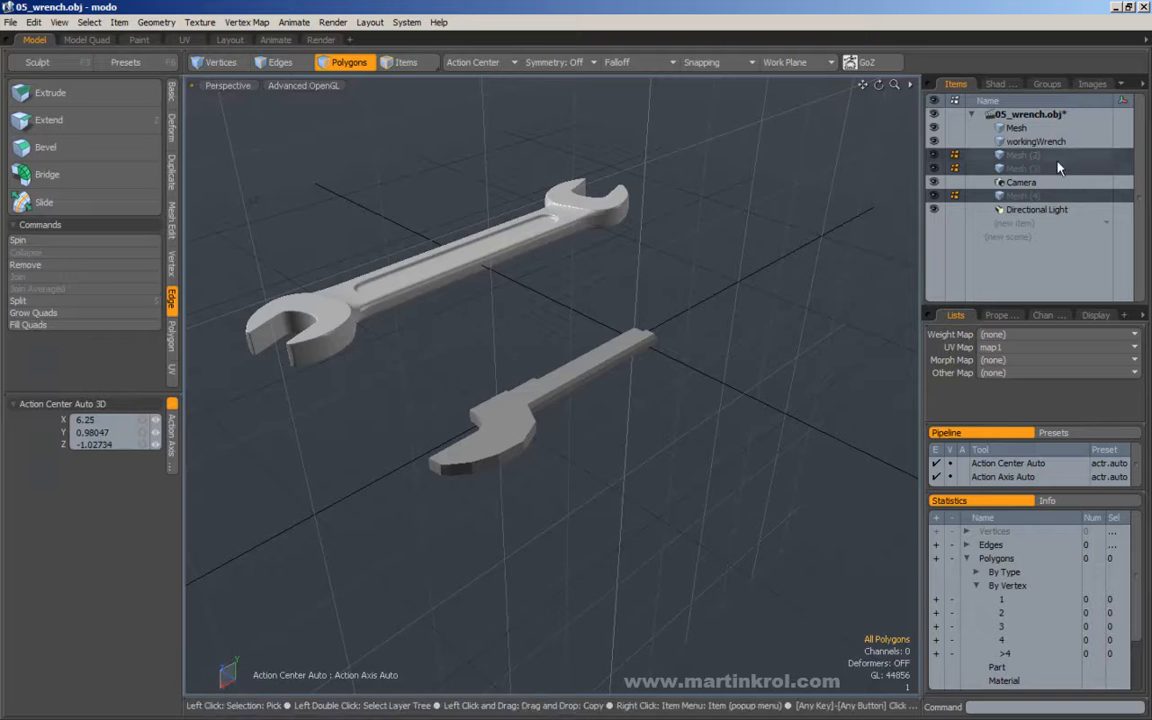
Paste the cut polygons into the workingWrench item and clear the selection.
{"action": "left_click", "coordinate": [1030, 142]}
{"action": "left_click_drag", "start_coordinate": [716, 312], "coordinate": [711, 237], "text": "alt"}
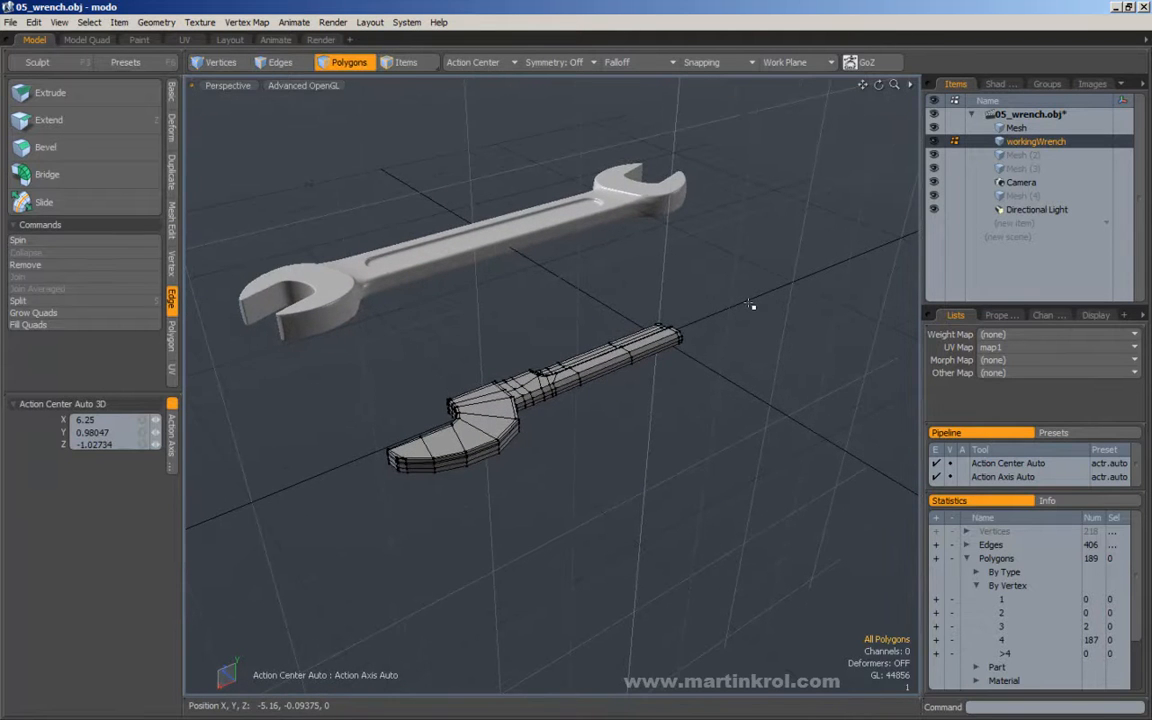
{"action": "key", "text": "ctrl+v"}
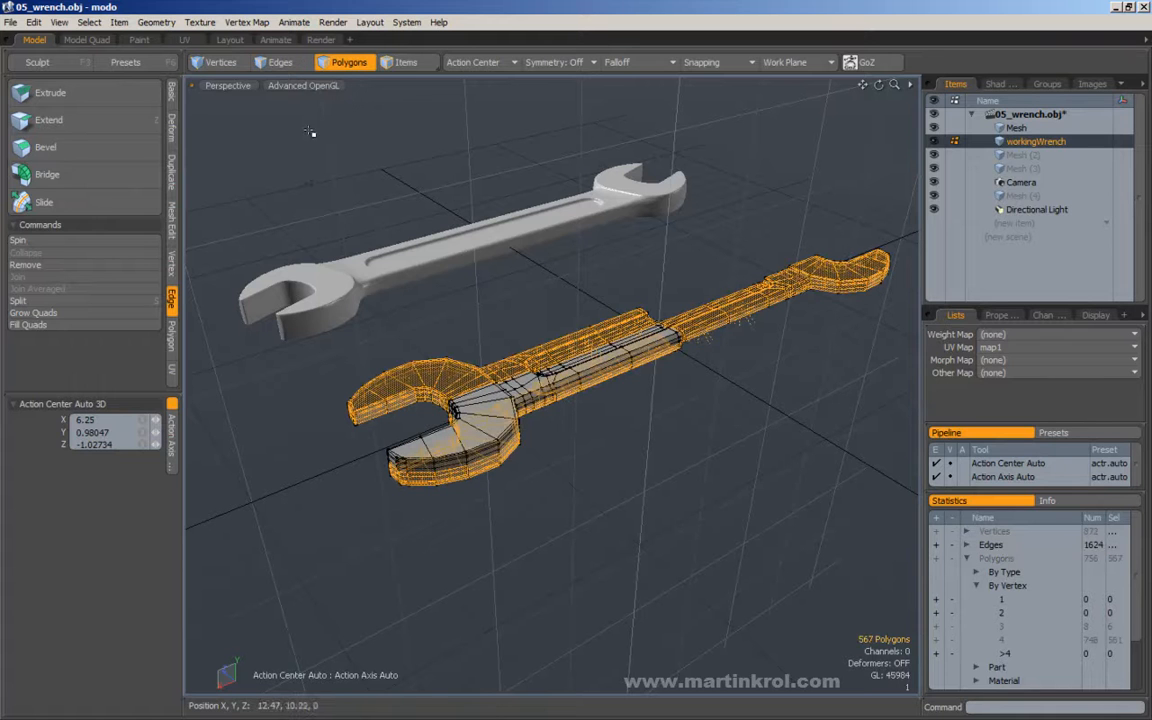
{"action": "left_click", "coordinate": [35, 23]}
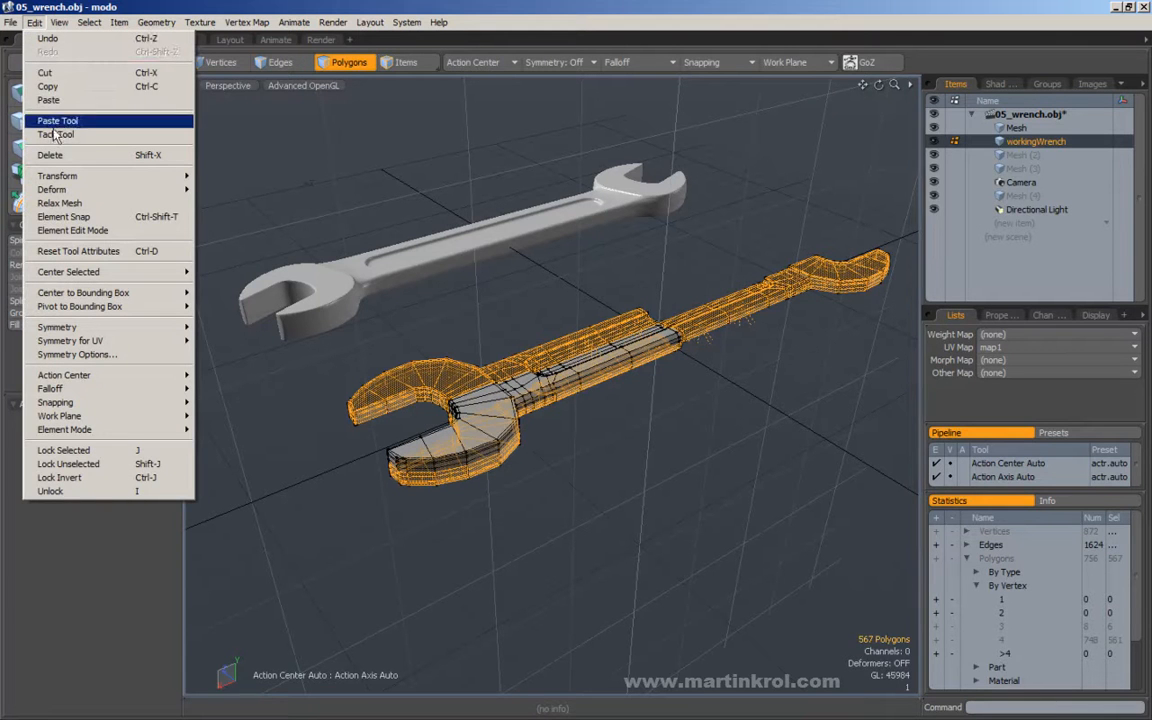
{"action": "left_click", "coordinate": [613, 254]}
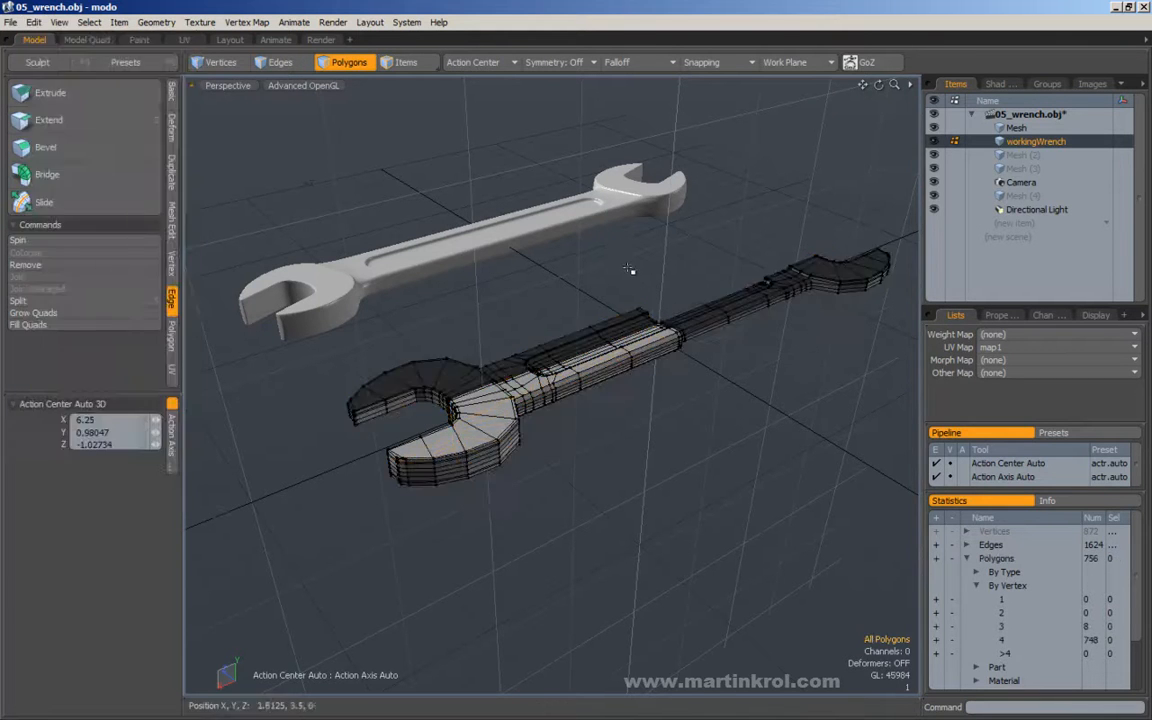
Examine the shading and face orientation of the pasted sections, sampling polygons on both jaws, and clear the selection.
{"action": "left_click_drag", "start_coordinate": [599, 291], "coordinate": [546, 345], "text": "alt"}
{"action": "double_click", "coordinate": [562, 369]}
{"action": "left_click", "coordinate": [552, 348]}
{"action": "left_click_drag", "start_coordinate": [625, 283], "coordinate": [705, 341], "text": "alt"}
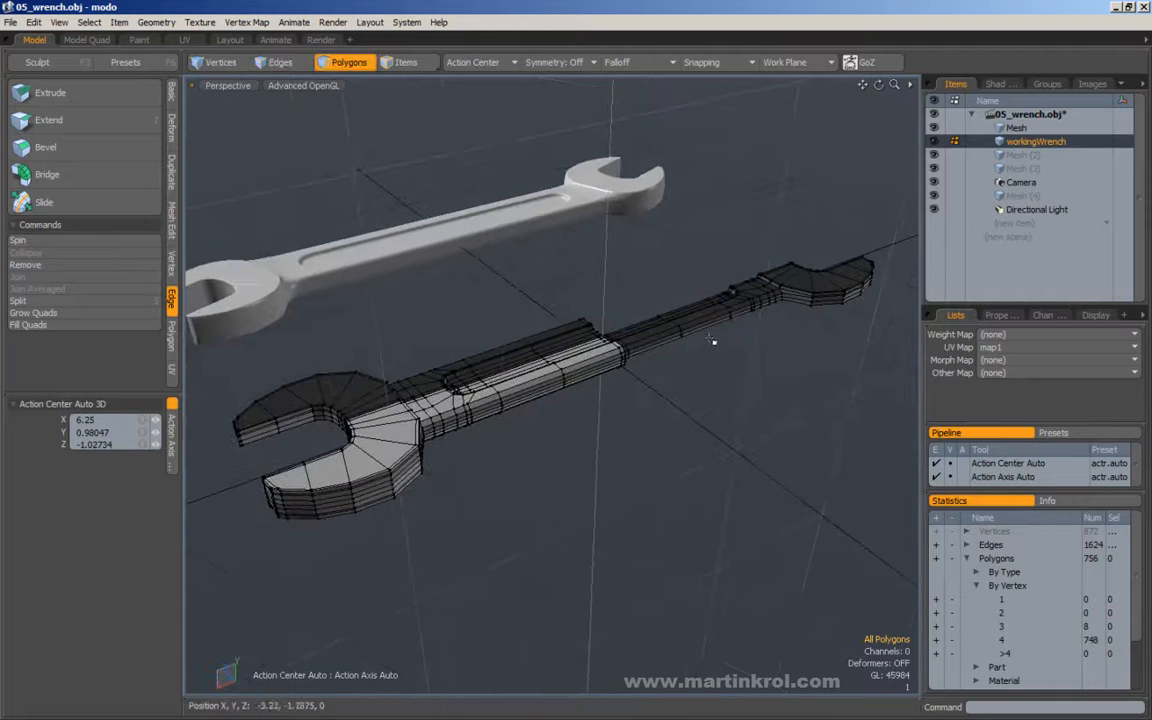
{"action": "key", "text": "alt"}
{"action": "left_click_drag", "start_coordinate": [631, 274], "coordinate": [613, 358], "text": "alt"}
{"action": "left_click_drag", "start_coordinate": [548, 408], "coordinate": [614, 421], "text": "alt"}
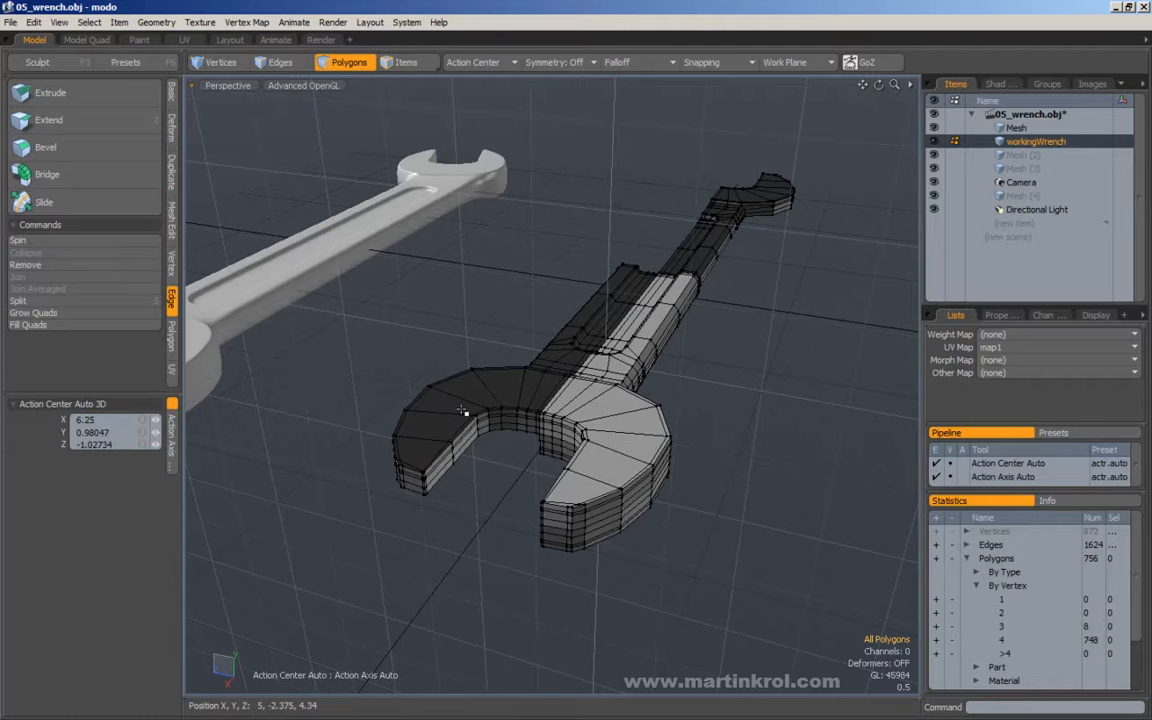
{"action": "left_click_drag", "start_coordinate": [463, 410], "coordinate": [546, 410], "text": "alt"}
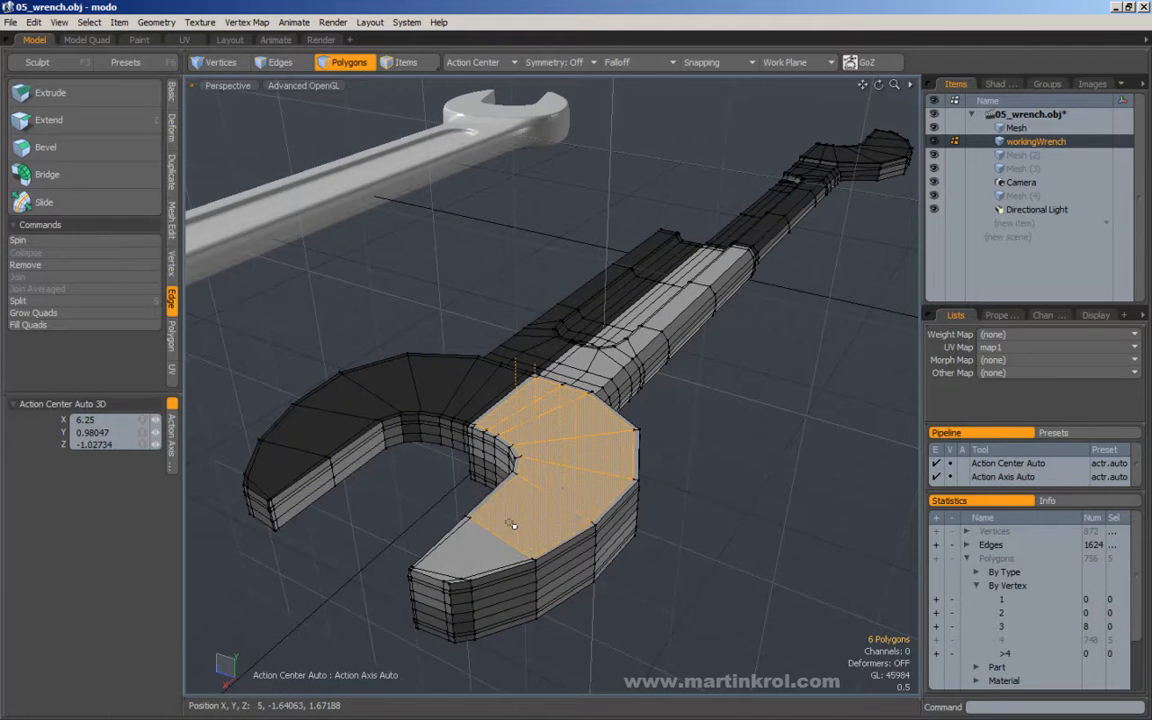
{"action": "left_click_drag", "start_coordinate": [472, 551], "coordinate": [581, 357], "text": "alt"}
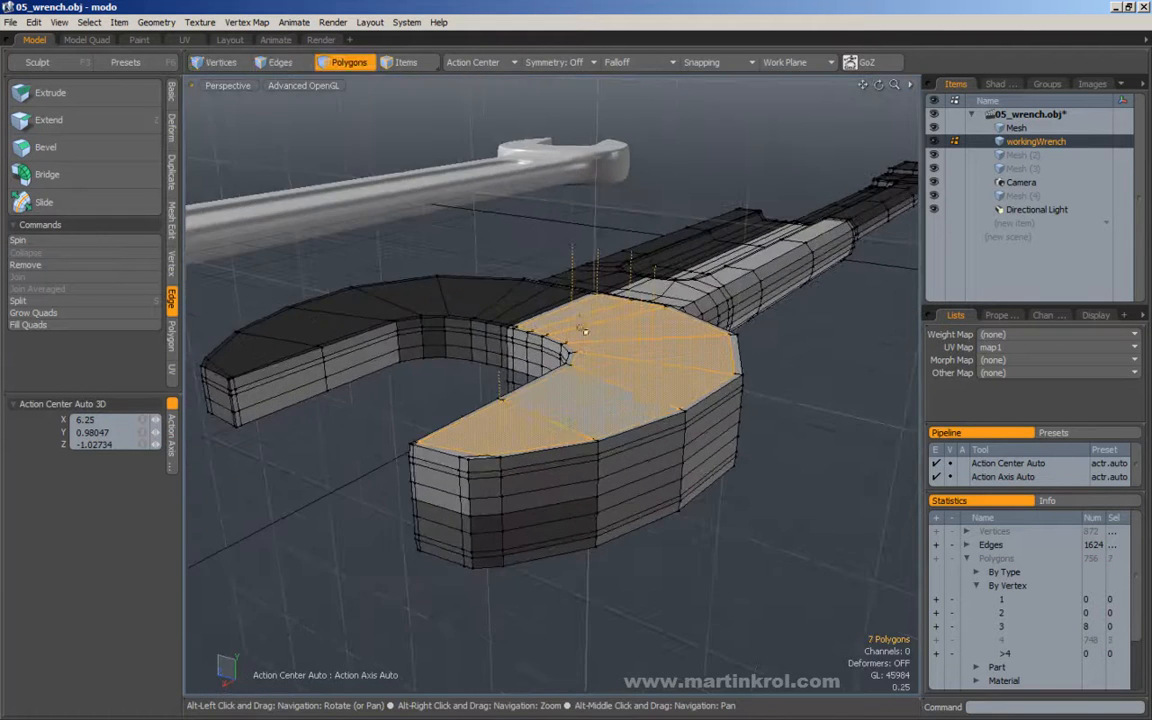
{"action": "left_click_drag", "start_coordinate": [567, 242], "coordinate": [470, 329], "text": "alt"}
{"action": "left_click", "coordinate": [372, 391]}
{"action": "left_click_drag", "start_coordinate": [243, 249], "coordinate": [430, 455]}
{"action": "left_click_drag", "start_coordinate": [430, 455], "coordinate": [503, 404], "text": "alt"}
{"action": "scroll", "coordinate": [503, 404], "scroll_direction": "down", "scroll_amount": 3, "text": "alt"}
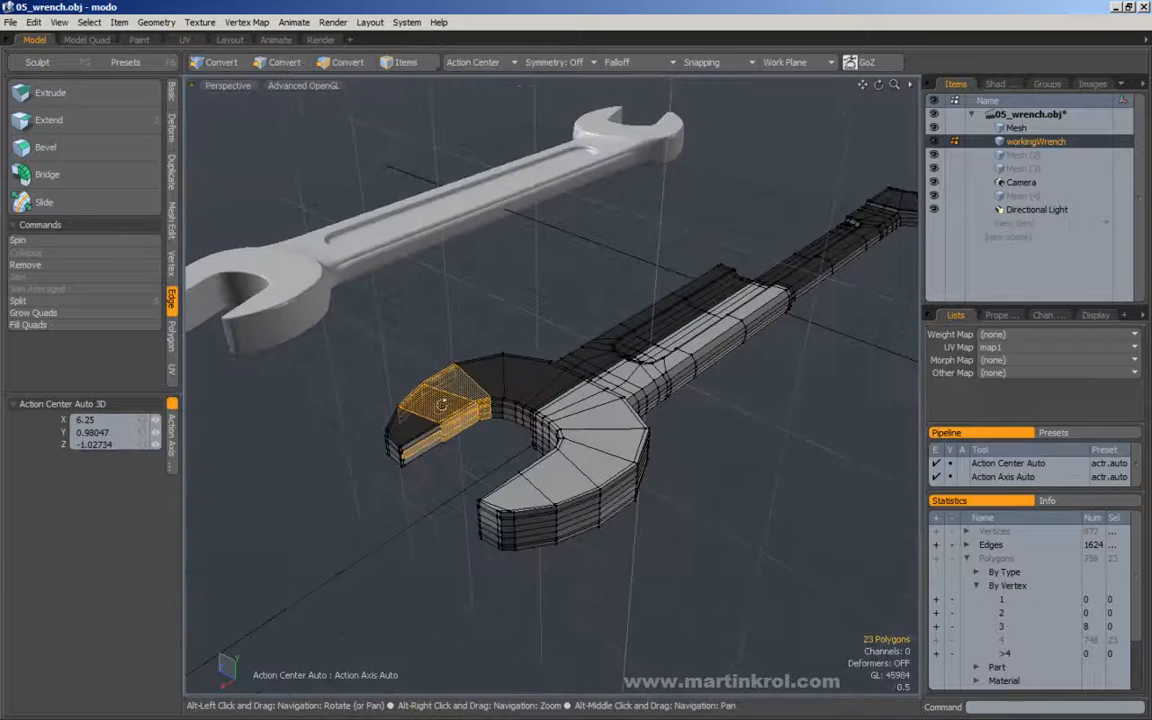
{"action": "left_click", "coordinate": [443, 440]}
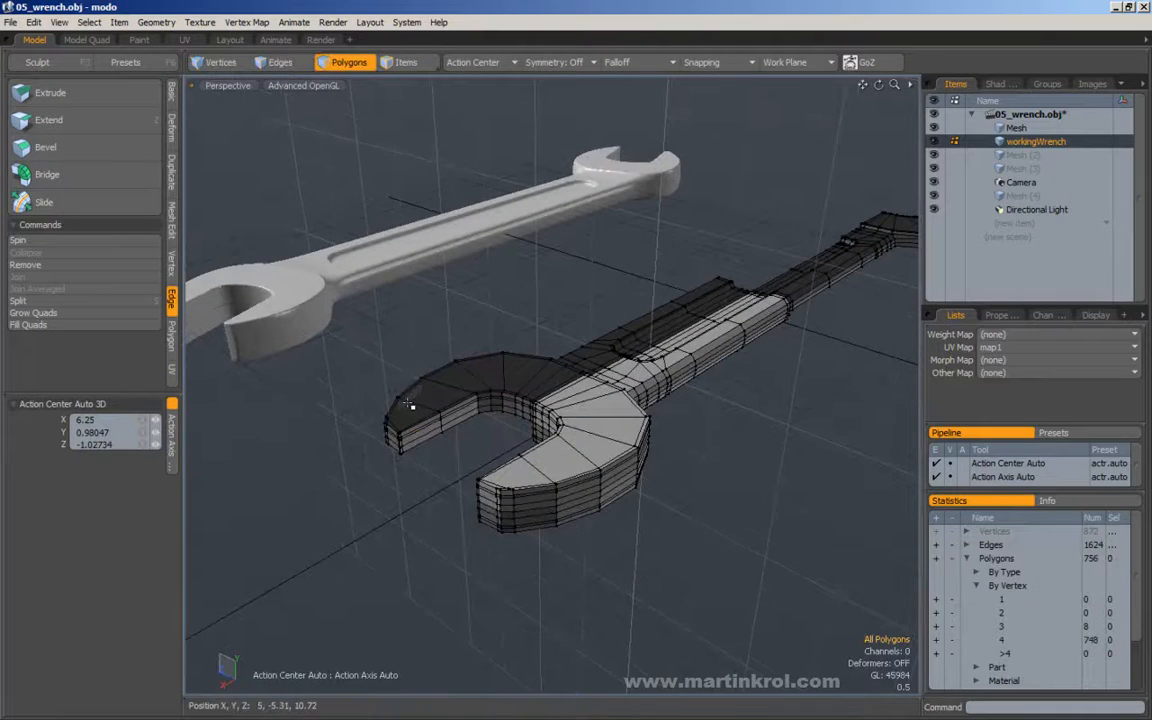
Select the entire dark section beside the original and the one at the handle's far end, flip their polygons, and deselect them.
{"action": "double_click", "coordinate": [408, 409]}
{"action": "left_click_drag", "start_coordinate": [408, 409], "coordinate": [502, 391], "text": "alt"}
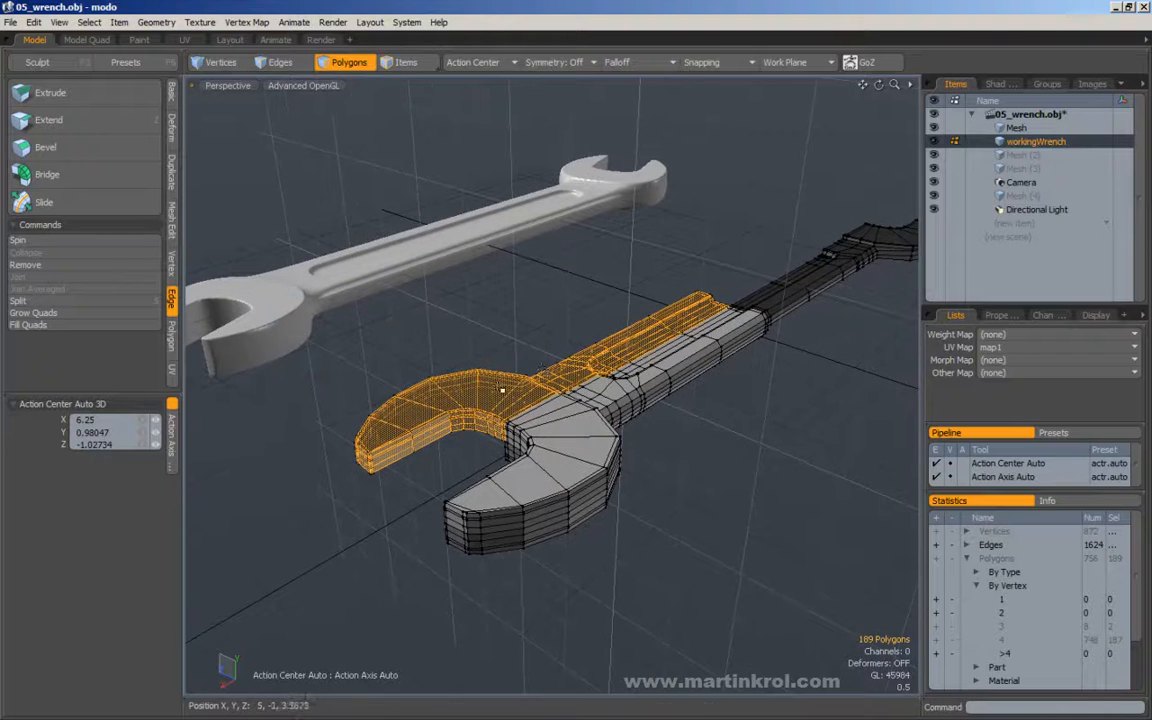
{"action": "double_click", "coordinate": [873, 234], "text": "shift"}
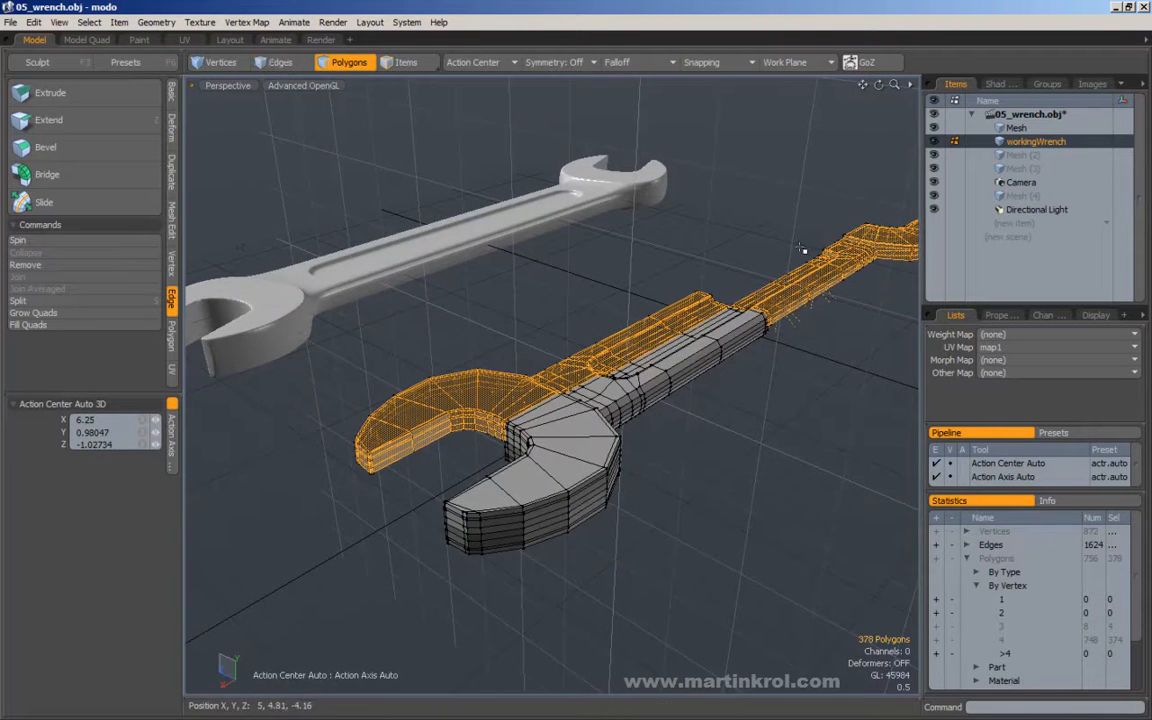
{"action": "left_click_drag", "start_coordinate": [813, 254], "coordinate": [680, 261], "text": "alt"}
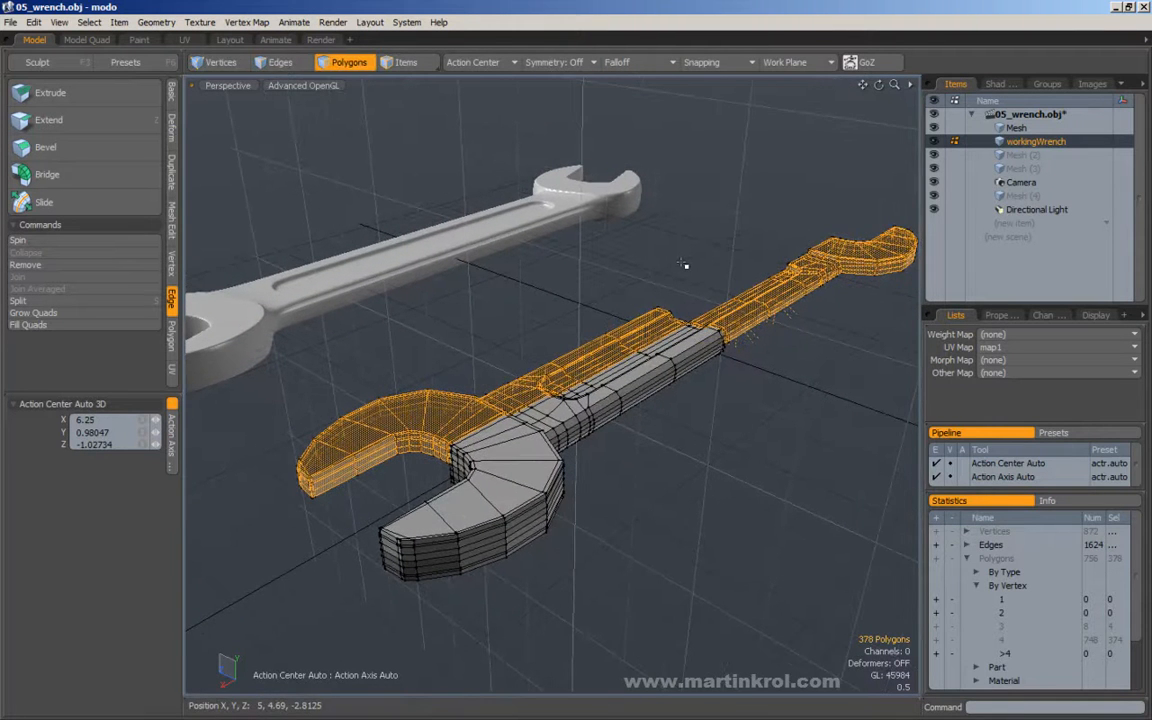
{"action": "key", "text": "f"}
{"action": "left_click", "coordinate": [570, 275]}
Select the whole section on the wrench's underside to check its face orientation, and clear the selection.
{"action": "left_click_drag", "start_coordinate": [530, 375], "coordinate": [754, 262], "text": "alt"}
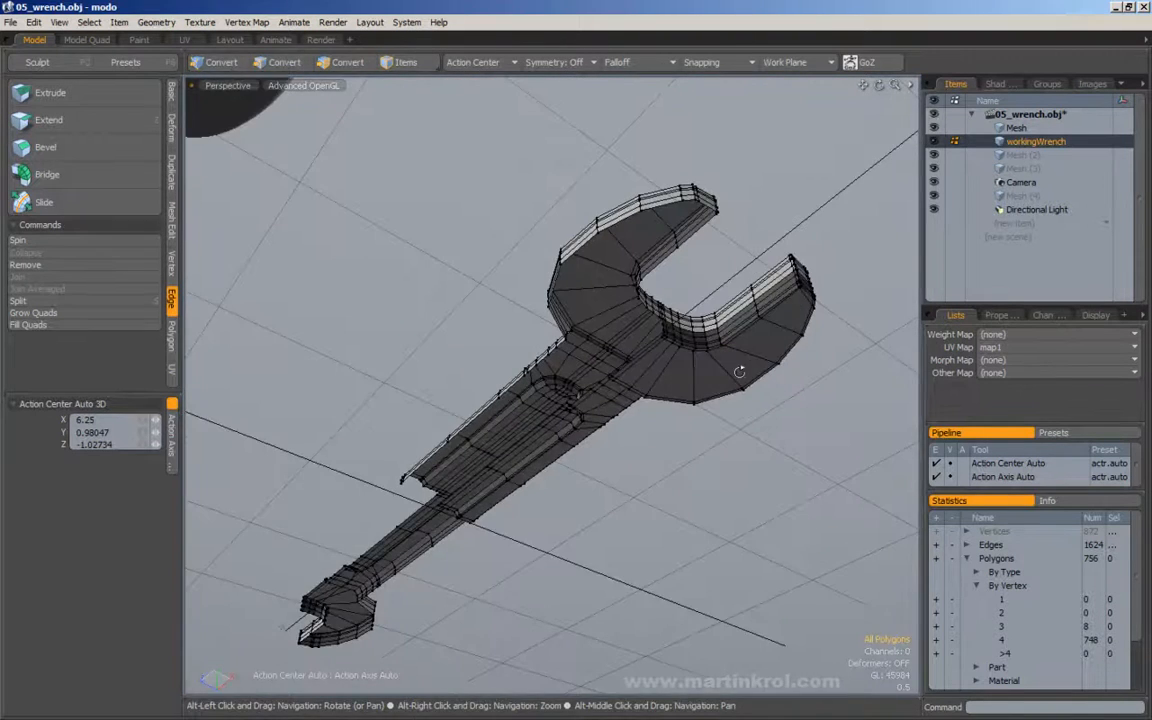
{"action": "left_click_drag", "start_coordinate": [751, 401], "coordinate": [722, 456], "text": "alt"}
{"action": "double_click", "coordinate": [722, 425]}
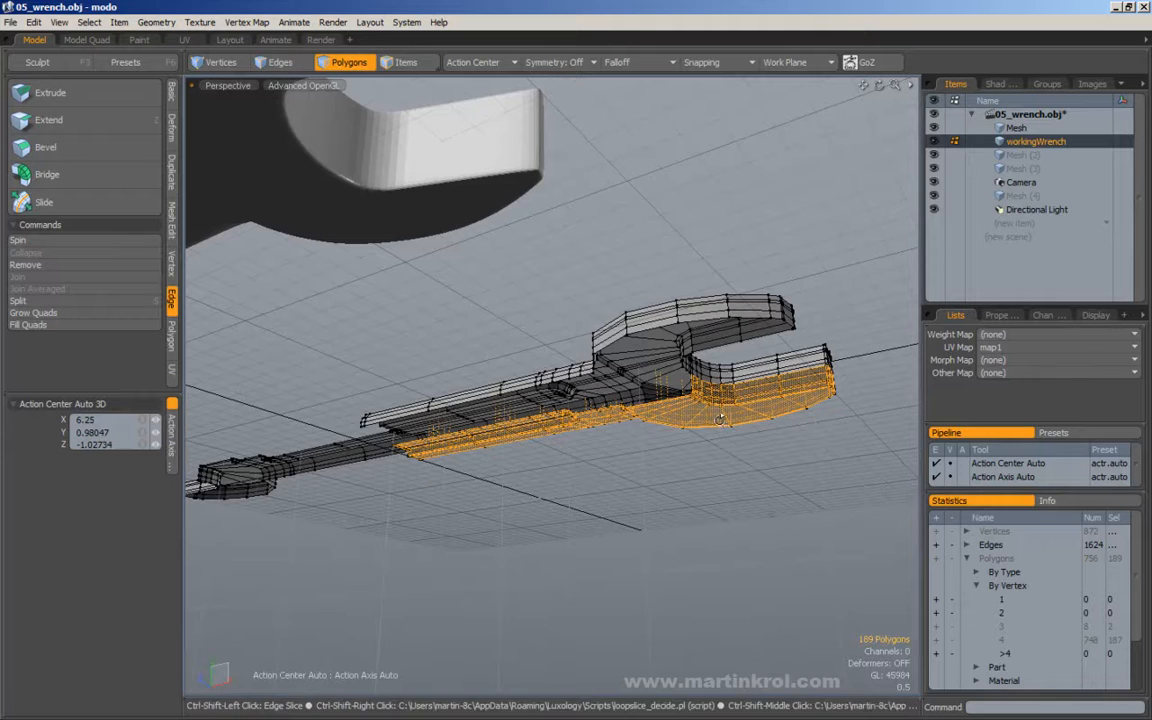
{"action": "left_click", "coordinate": [828, 287]}
Preview the combined wrench as a subdivision surface and return it to the faceted cage.
{"action": "left_click_drag", "start_coordinate": [829, 288], "coordinate": [648, 420], "text": "alt"}
{"action": "right_click_drag", "start_coordinate": [635, 460], "coordinate": [615, 463], "text": "alt"}
{"action": "key", "text": "Tab"}
{"action": "left_click_drag", "start_coordinate": [607, 455], "coordinate": [652, 456], "text": "alt"}
{"action": "key", "text": "Tab"}
Remove the crosswise edge loops flanking the joint at the middle of the handle.
{"action": "left_click_drag", "start_coordinate": [718, 390], "coordinate": [668, 368], "text": "alt"}
{"action": "right_click_drag", "start_coordinate": [590, 352], "coordinate": [625, 350], "text": "alt"}
{"action": "left_click_drag", "start_coordinate": [625, 350], "coordinate": [538, 330], "text": "alt"}
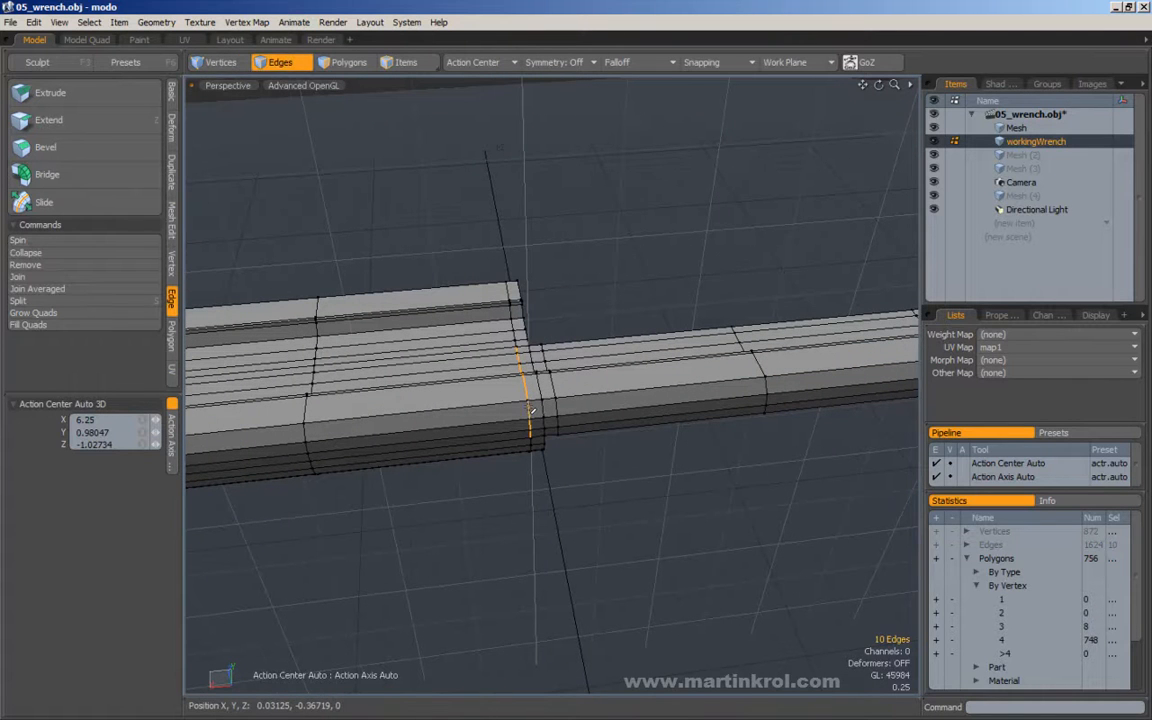
{"action": "left_click_drag", "start_coordinate": [537, 414], "coordinate": [482, 430], "text": "alt"}
{"action": "key", "text": "Delete"}
{"action": "key", "text": "Delete"}
Remove the surplus lengthwise edge loops near the centreline that run through the recess, handle and jaw.
{"action": "right_click_drag", "start_coordinate": [482, 430], "coordinate": [558, 404], "text": "alt"}
{"action": "left_click_drag", "start_coordinate": [558, 404], "coordinate": [578, 300], "text": "alt"}
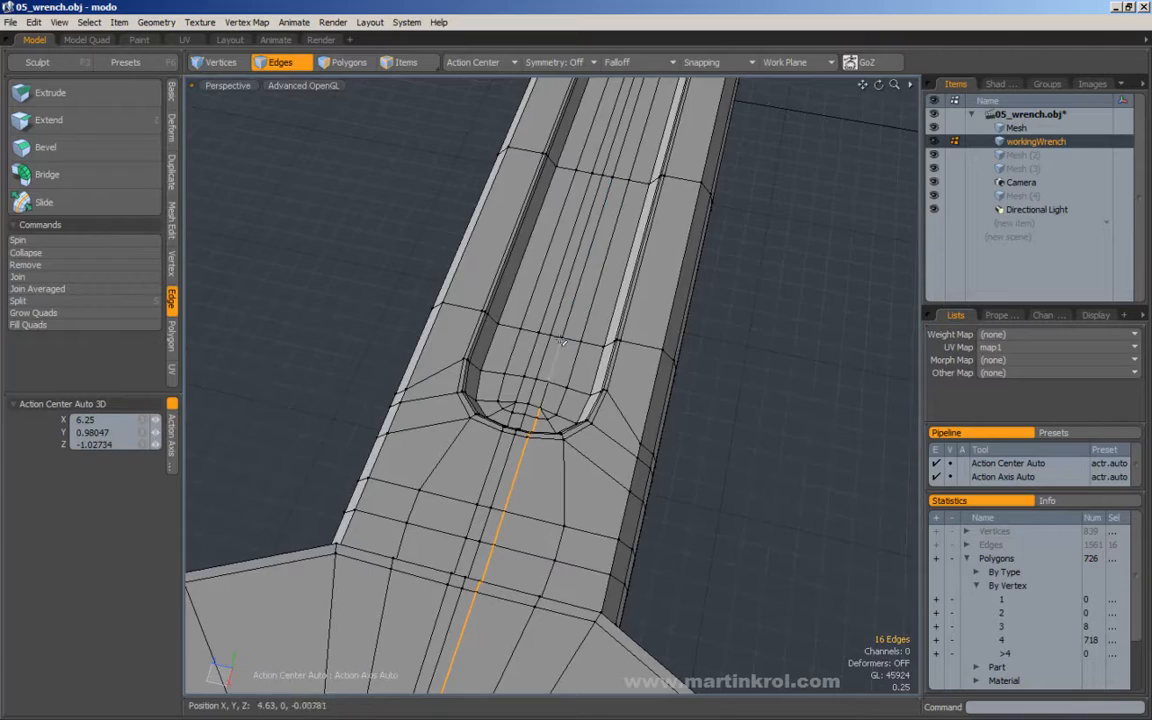
{"action": "left_click_drag", "start_coordinate": [584, 360], "coordinate": [500, 364], "text": "alt"}
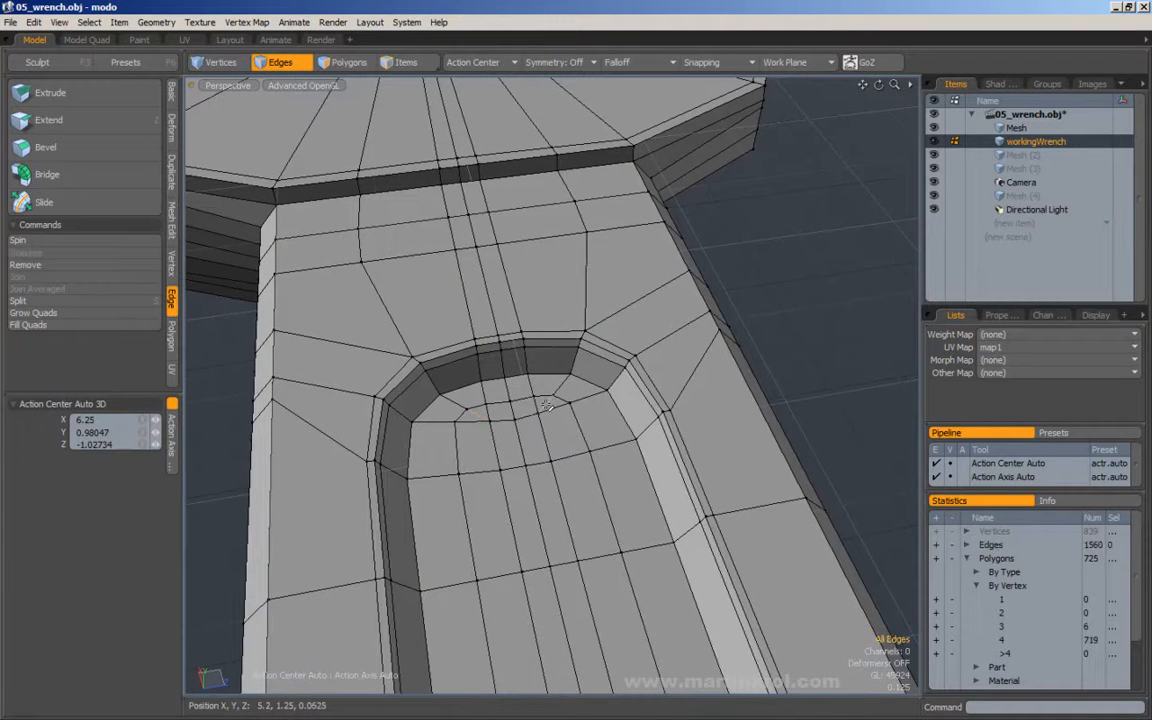
{"action": "key", "text": "Delete"}
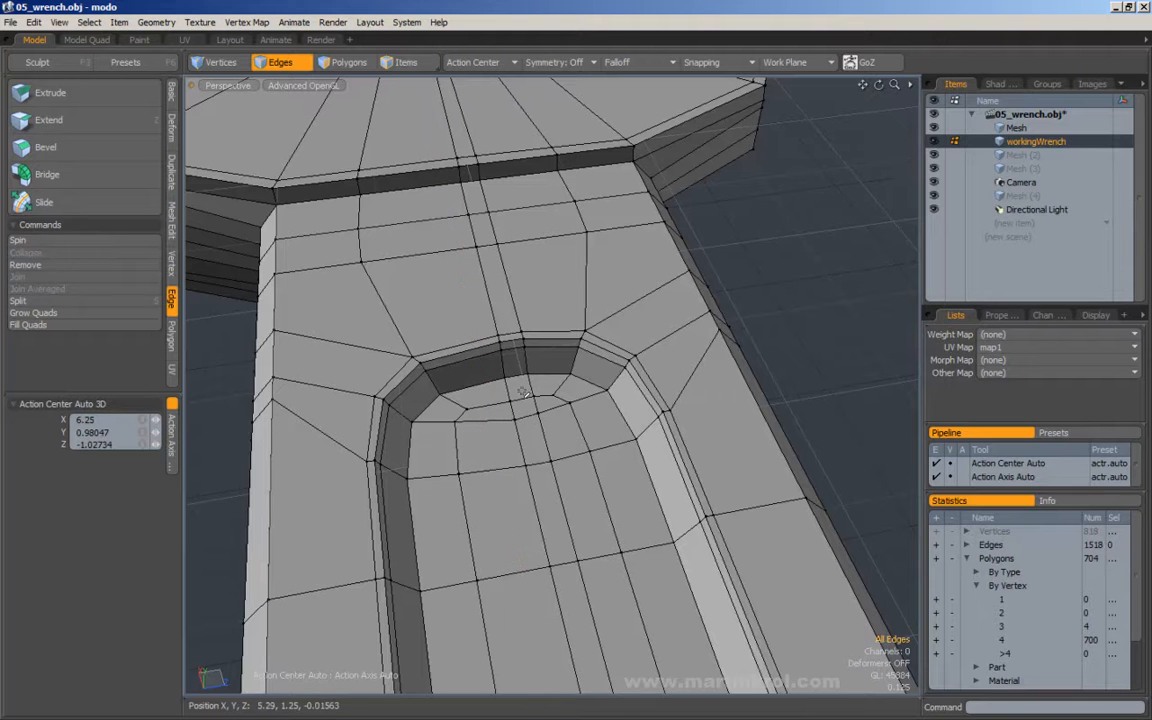
{"action": "key", "text": "BackSpace"}
{"action": "right_click_drag", "start_coordinate": [531, 388], "coordinate": [429, 386], "text": "alt"}
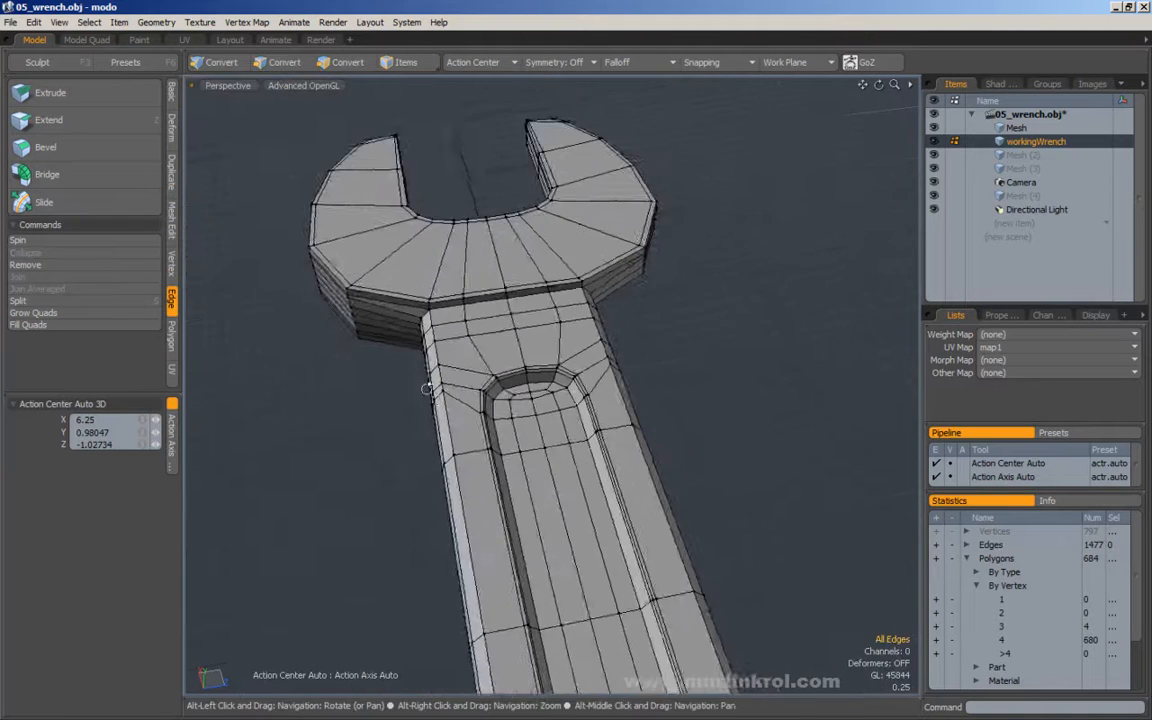
Preview the wrench as a smoothed subdivision surface and return it to the faceted cage.
{"action": "left_click_drag", "start_coordinate": [429, 386], "coordinate": [539, 387], "text": "alt"}
{"action": "key", "text": "Tab"}
{"action": "right_click_drag", "start_coordinate": [539, 387], "coordinate": [470, 387], "text": "alt"}
{"action": "left_click_drag", "start_coordinate": [470, 387], "coordinate": [653, 301], "text": "alt"}
{"action": "key", "text": "Tab"}
{"action": "right_click_drag", "start_coordinate": [734, 321], "coordinate": [537, 319], "text": "alt"}
{"action": "left_click_drag", "start_coordinate": [537, 319], "coordinate": [480, 316], "text": "alt"}
Select a mirrored section of the combined wrench by its polygons and delete it.
{"action": "left_click", "coordinate": [336, 61]}
{"action": "left_click_drag", "start_coordinate": [497, 150], "coordinate": [624, 286], "text": "alt"}
{"action": "right_click_drag", "start_coordinate": [530, 294], "coordinate": [808, 418]}
{"action": "key", "text": "Delete"}
{"action": "left_click_drag", "start_coordinate": [795, 427], "coordinate": [638, 342], "text": "alt"}
{"action": "scroll", "coordinate": [638, 342], "scroll_direction": "up", "scroll_amount": 3, "text": "alt"}
{"action": "left_click_drag", "start_coordinate": [552, 343], "coordinate": [638, 360], "text": "alt"}
{"action": "key", "text": "KP_1"}
{"action": "left_click_drag", "start_coordinate": [679, 311], "coordinate": [622, 312], "text": "alt"}
{"action": "scroll", "coordinate": [563, 314], "scroll_direction": "down", "scroll_amount": 2, "text": "alt"}
{"action": "key", "text": "KP_Decimal"}
{"action": "left_click_drag", "start_coordinate": [635, 355], "coordinate": [495, 350], "text": "alt"}
{"action": "left_click_drag", "start_coordinate": [495, 350], "coordinate": [617, 352], "text": "ctrl+alt"}
Delete the remaining connected mirrored sections, keeping only one lengthwise half of one jaw and its handle.
{"action": "left_click_drag", "start_coordinate": [795, 213], "coordinate": [604, 362], "text": "alt"}
{"action": "double_click", "coordinate": [580, 447]}
{"action": "double_click", "coordinate": [570, 478]}
{"action": "left_click_drag", "start_coordinate": [570, 478], "coordinate": [522, 345], "text": "alt"}
{"action": "key", "text": "Delete"}
{"action": "left_click_drag", "start_coordinate": [566, 298], "coordinate": [533, 369], "text": "alt"}
{"action": "scroll", "coordinate": [560, 388], "scroll_direction": "up", "scroll_amount": 2}
{"action": "left_click_drag", "start_coordinate": [600, 424], "coordinate": [591, 388], "text": "alt"}
{"action": "left_click_drag", "start_coordinate": [443, 386], "coordinate": [440, 279], "text": "alt"}
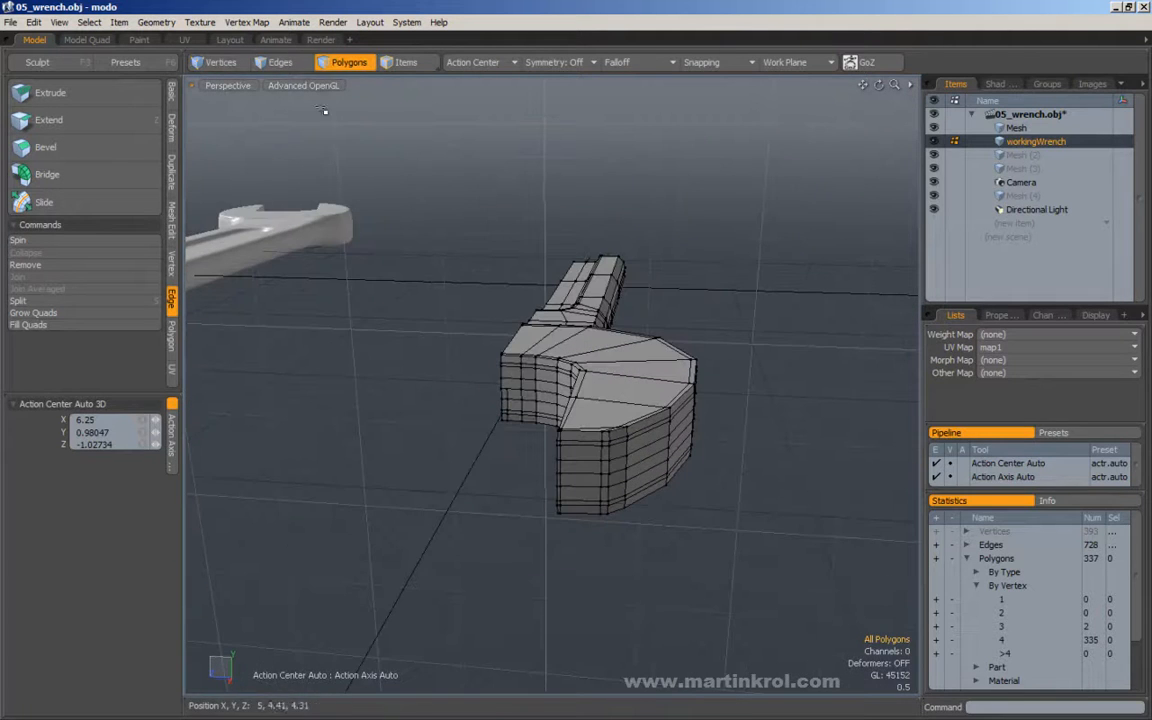
Remove the surplus lengthwise edge loop near the centreline of the half wrench, running through the recess, handle and jaw.
{"action": "left_click", "coordinate": [289, 43]}
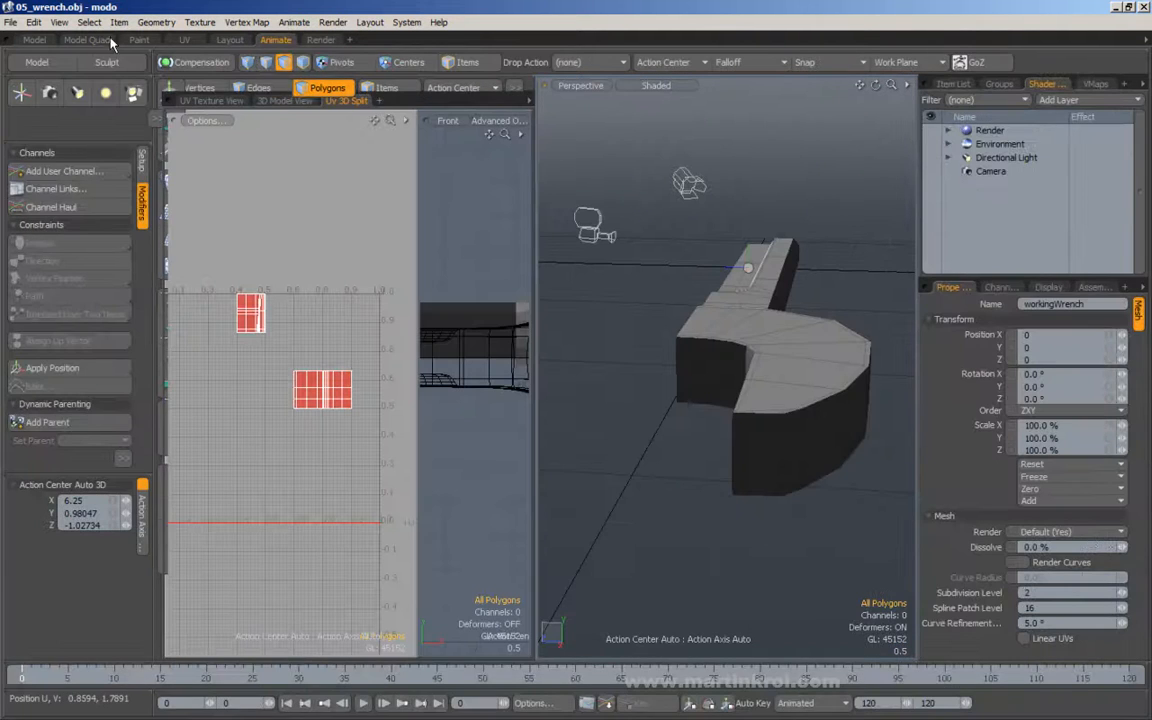
{"action": "left_click", "coordinate": [36, 40]}
{"action": "left_click_drag", "start_coordinate": [385, 170], "coordinate": [345, 110], "text": "alt"}
{"action": "left_click_drag", "start_coordinate": [450, 480], "coordinate": [523, 315], "text": "alt"}
{"action": "scroll", "coordinate": [523, 382], "scroll_direction": "up", "scroll_amount": 4, "text": "alt"}
{"action": "left_click_drag", "start_coordinate": [483, 399], "coordinate": [507, 329], "text": "alt"}
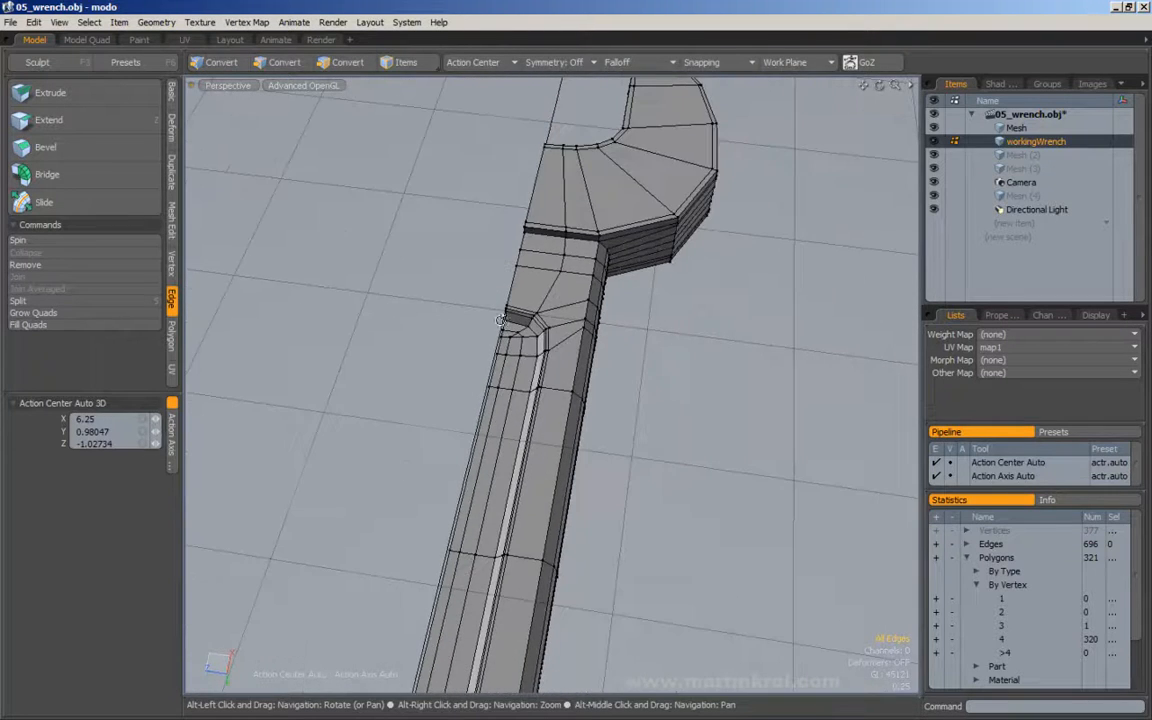
{"action": "scroll", "coordinate": [518, 341], "scroll_direction": "up", "scroll_amount": 2}
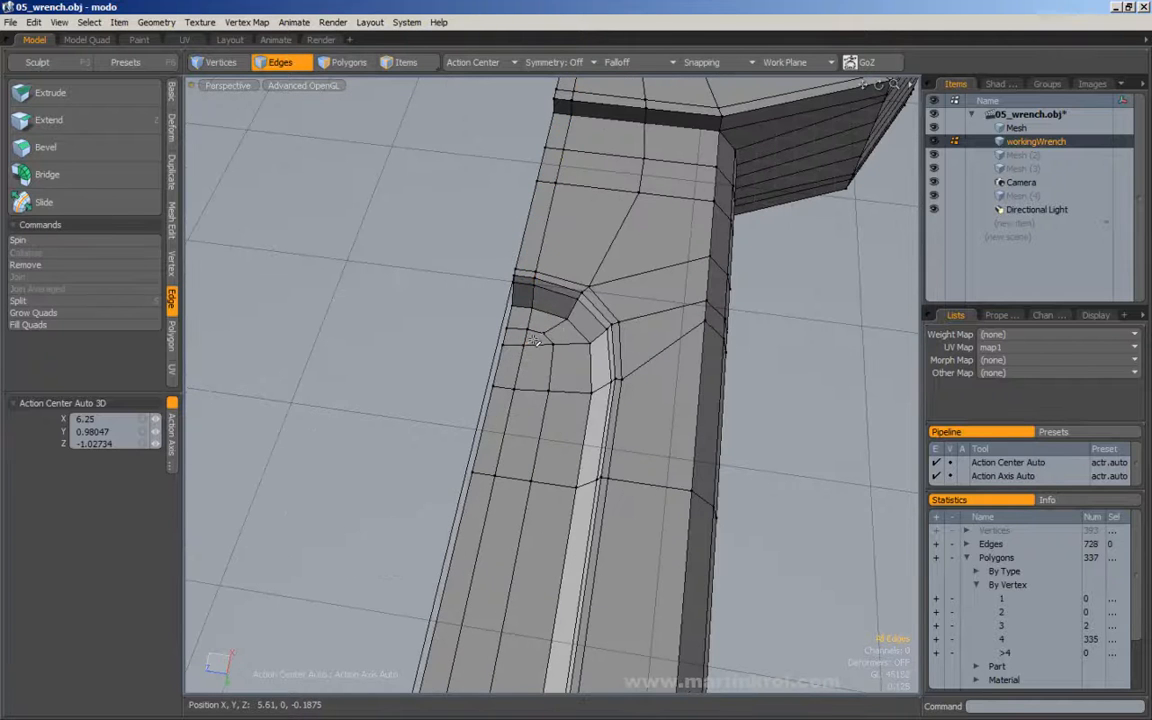
{"action": "key", "text": "BackSpace"}
{"action": "scroll", "coordinate": [530, 330], "scroll_direction": "down", "scroll_amount": 5}
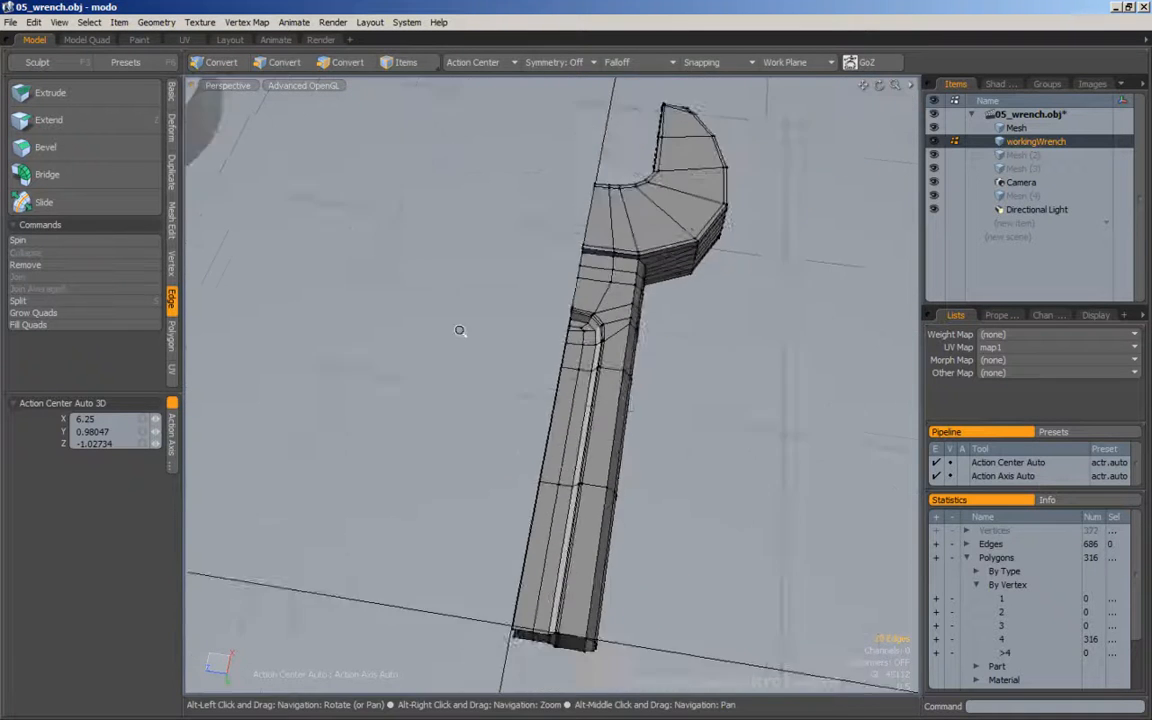
Select the connected polygons of the upper and lower halves separately to check whether they are joined, and clear the selection.
{"action": "scroll", "coordinate": [514, 520], "scroll_direction": "up", "scroll_amount": 5}
{"action": "left_click_drag", "start_coordinate": [588, 480], "coordinate": [650, 362], "text": "alt"}
{"action": "left_click_drag", "start_coordinate": [586, 342], "coordinate": [345, 143], "text": "alt"}
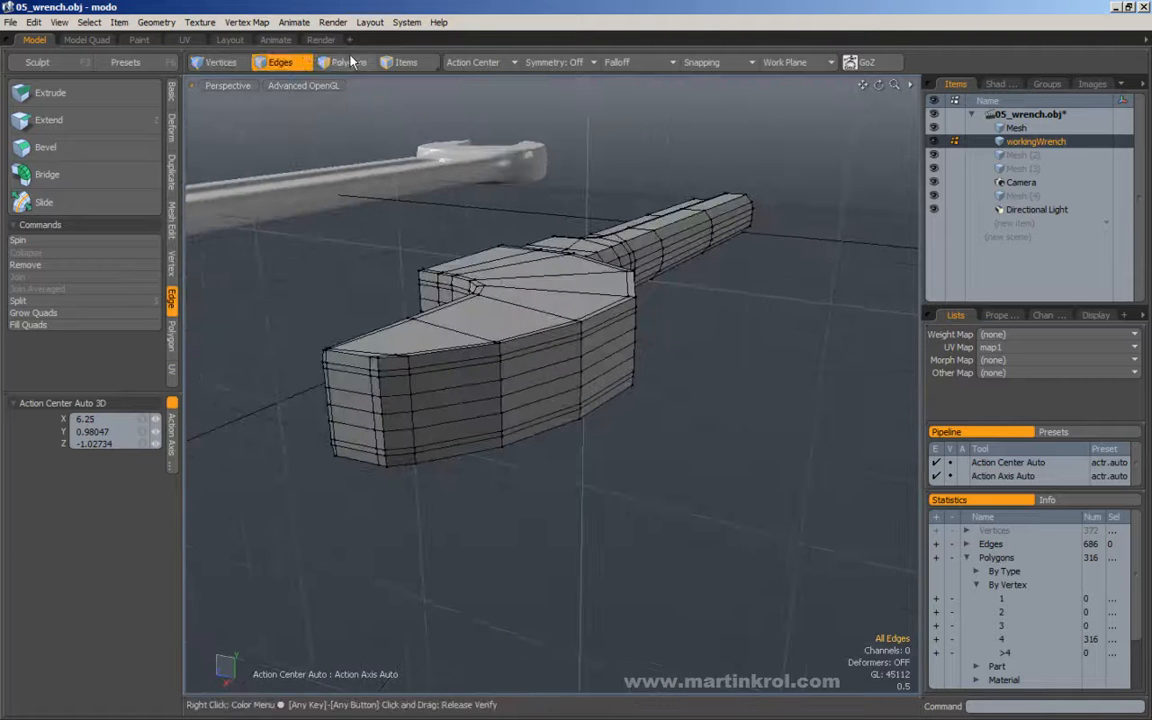
{"action": "left_click", "coordinate": [525, 405]}
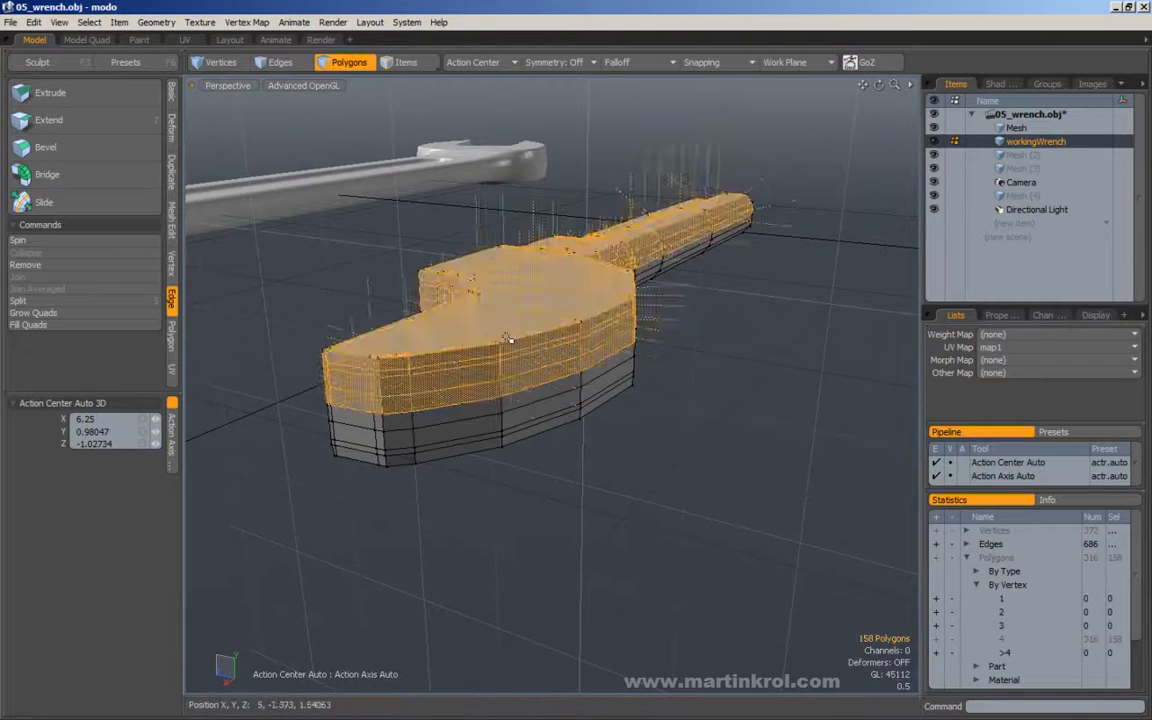
{"action": "double_click", "coordinate": [521, 332]}
{"action": "double_click", "coordinate": [537, 402], "text": "shift"}
{"action": "left_click_drag", "start_coordinate": [474, 350], "coordinate": [415, 358], "text": "alt"}
{"action": "left_click", "coordinate": [491, 189]}
{"action": "left_click_drag", "start_coordinate": [560, 247], "coordinate": [591, 304], "text": "alt"}
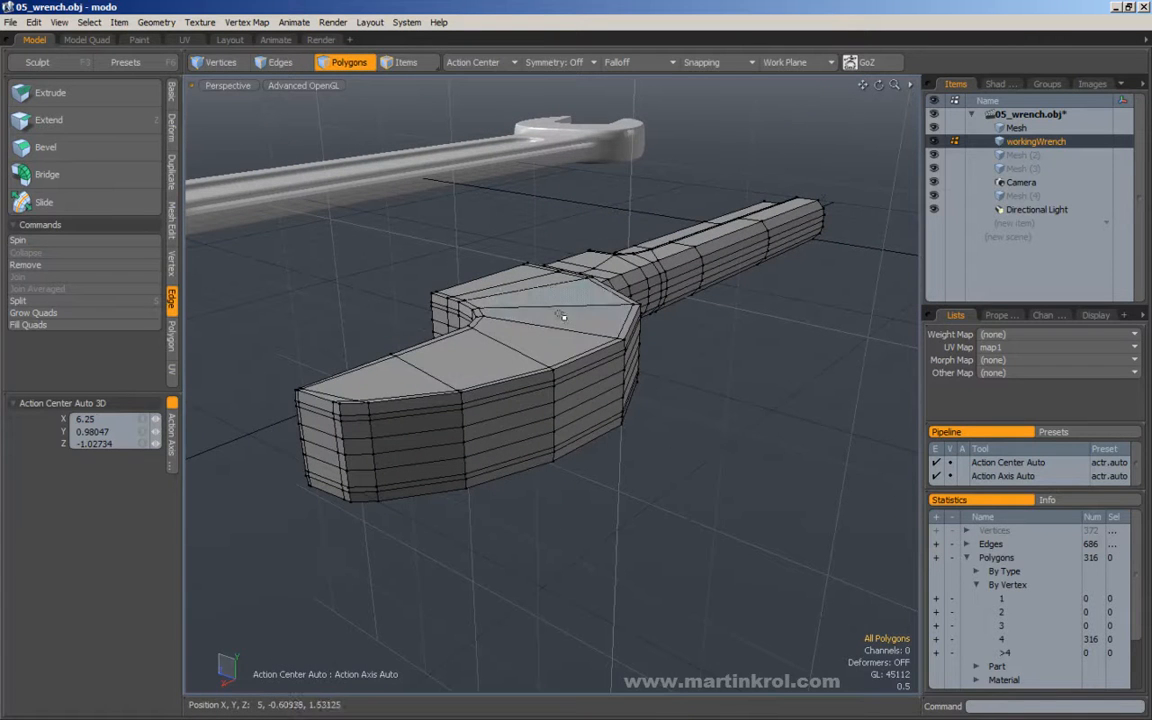
{"action": "double_click", "coordinate": [553, 298]}
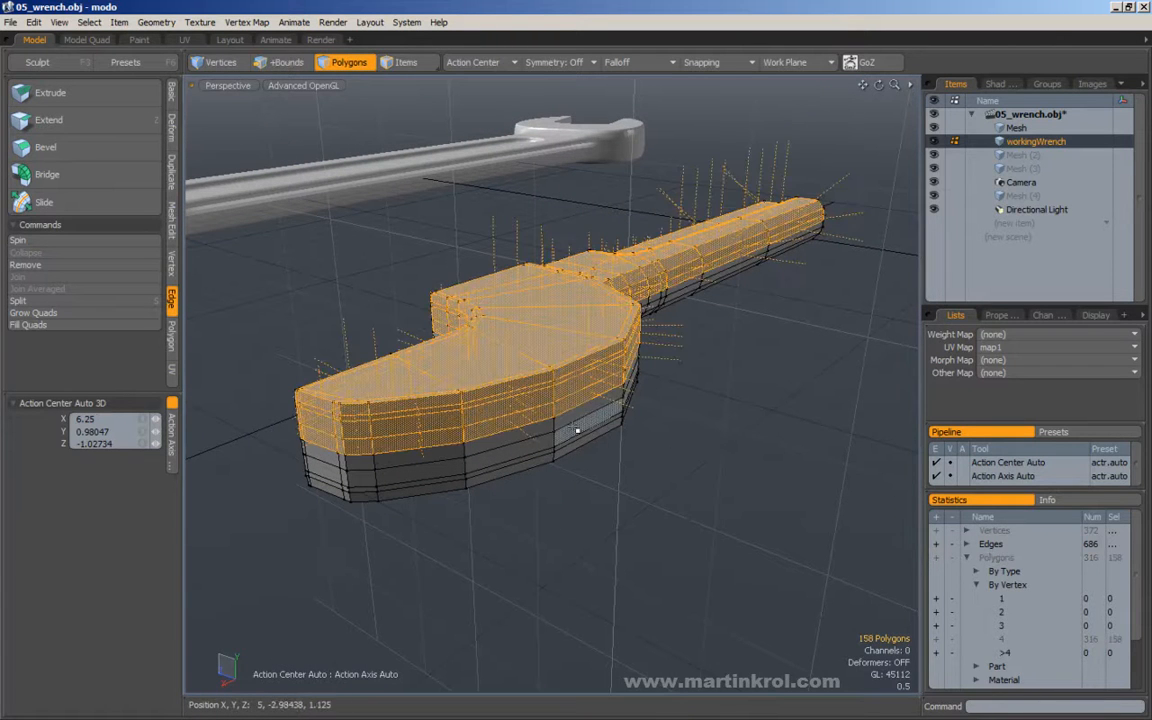
{"action": "double_click", "coordinate": [575, 432], "text": "shift"}
{"action": "left_click", "coordinate": [557, 223]}
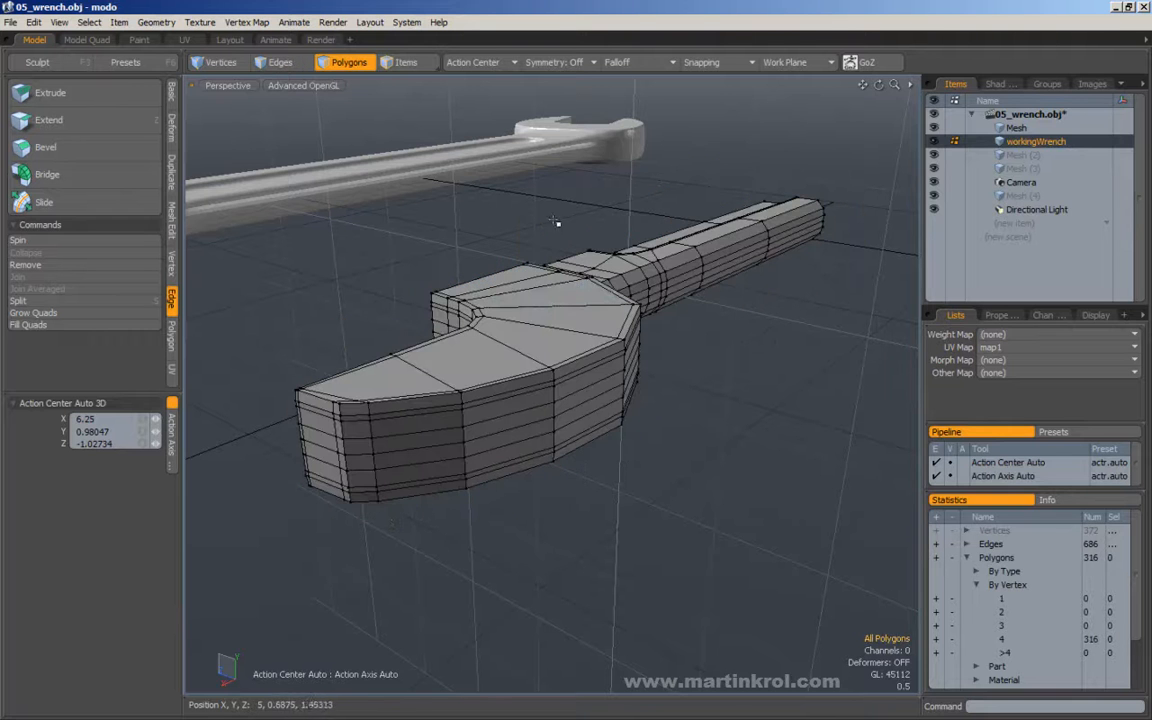
Select both the upper and lower shells of the half wrench, examine them from the open side, and clear the selection.
{"action": "left_click_drag", "start_coordinate": [478, 262], "coordinate": [517, 318], "text": "alt"}
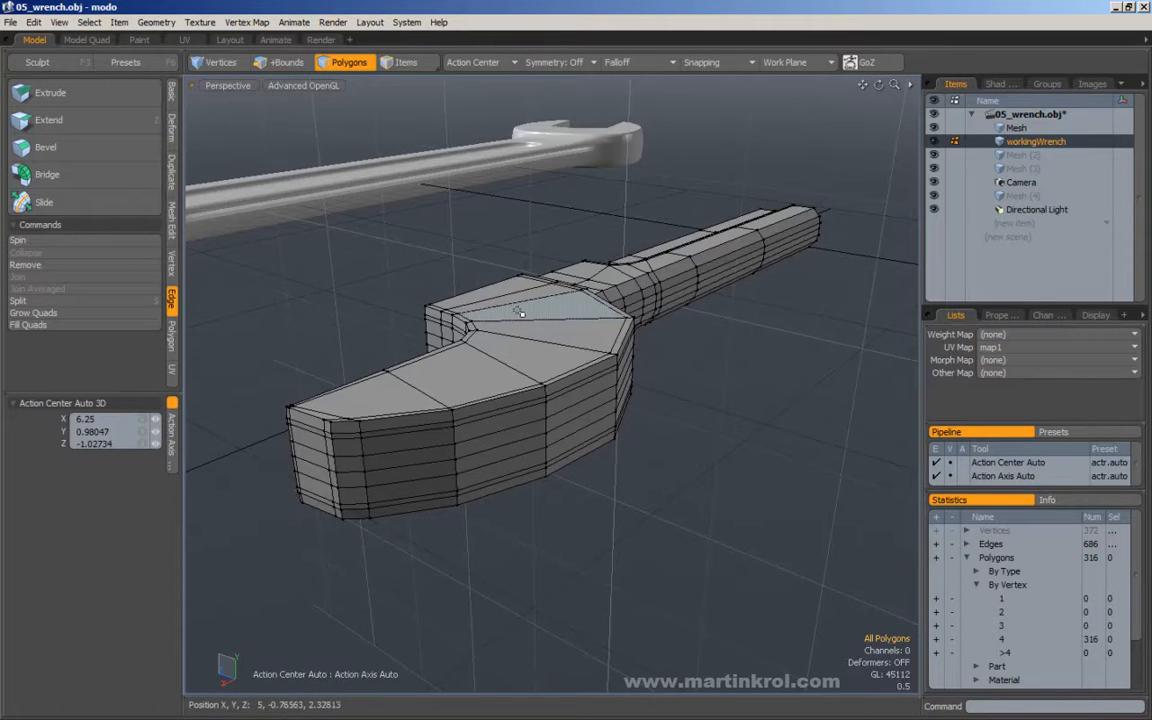
{"action": "double_click", "coordinate": [517, 325]}
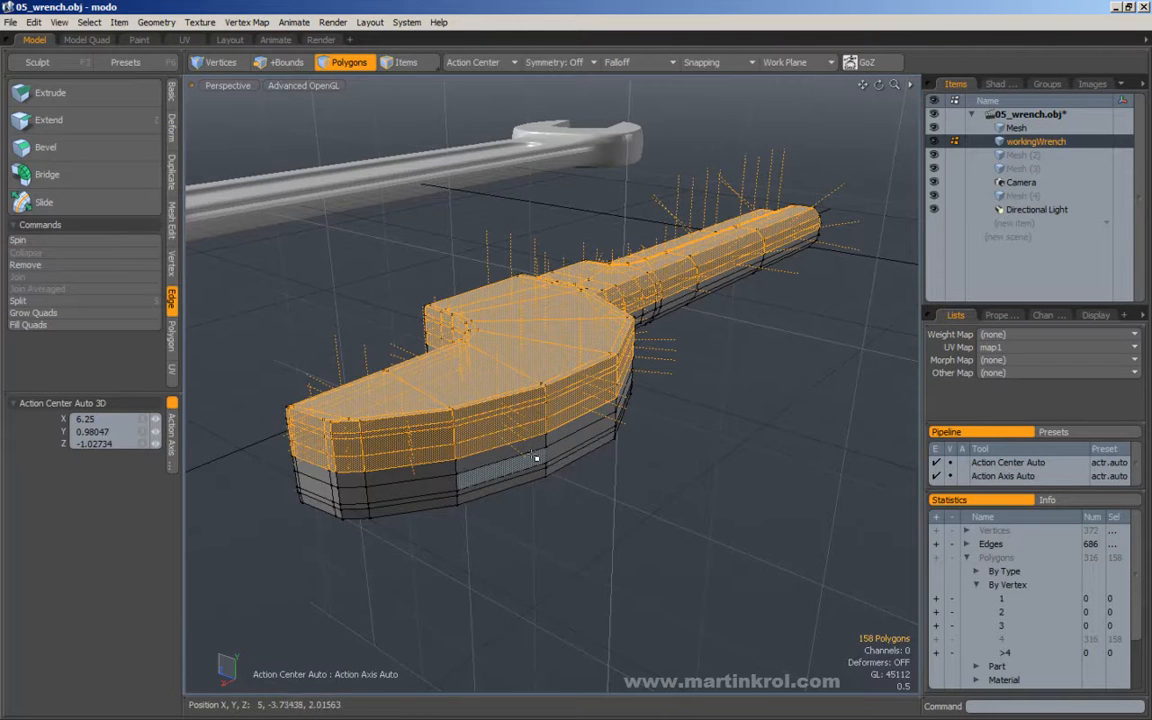
{"action": "double_click", "coordinate": [544, 461], "text": "shift"}
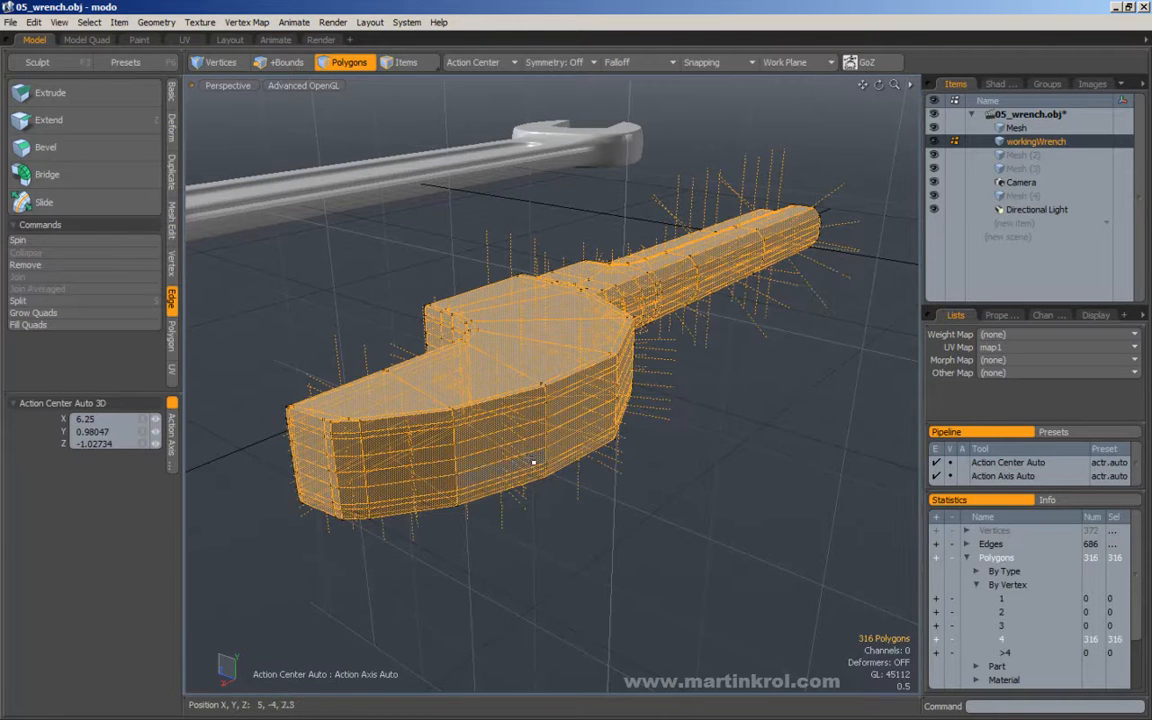
{"action": "left_click_drag", "start_coordinate": [534, 457], "coordinate": [447, 339], "text": "ctrl+alt"}
{"action": "key", "text": "ctrl+space"}
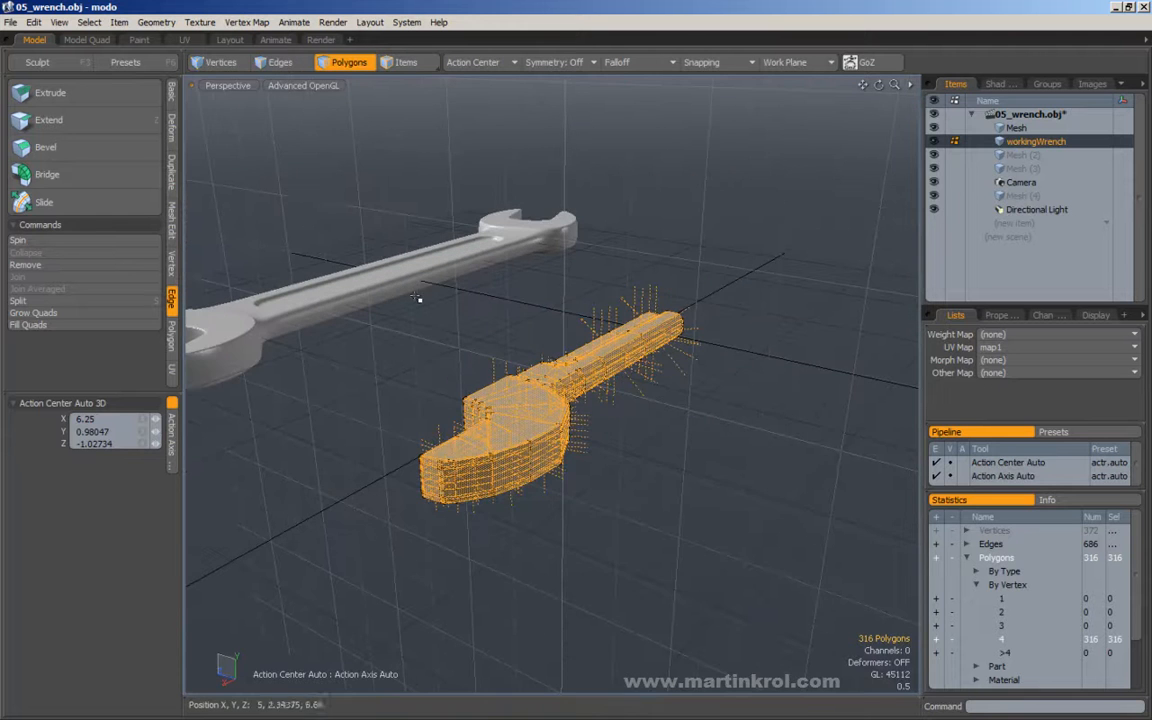
{"action": "middle_click_drag", "start_coordinate": [577, 401], "coordinate": [885, 622]}
{"action": "middle_click_drag", "start_coordinate": [332, 181], "coordinate": [632, 448]}
{"action": "mouse_move", "coordinate": [548, 398]}
{"action": "left_mouse_down", "text": "alt"}
{"action": "mouse_move", "coordinate": [598, 432]}
{"action": "mouse_move", "coordinate": [555, 358]}
{"action": "left_mouse_up", "text": "alt"}
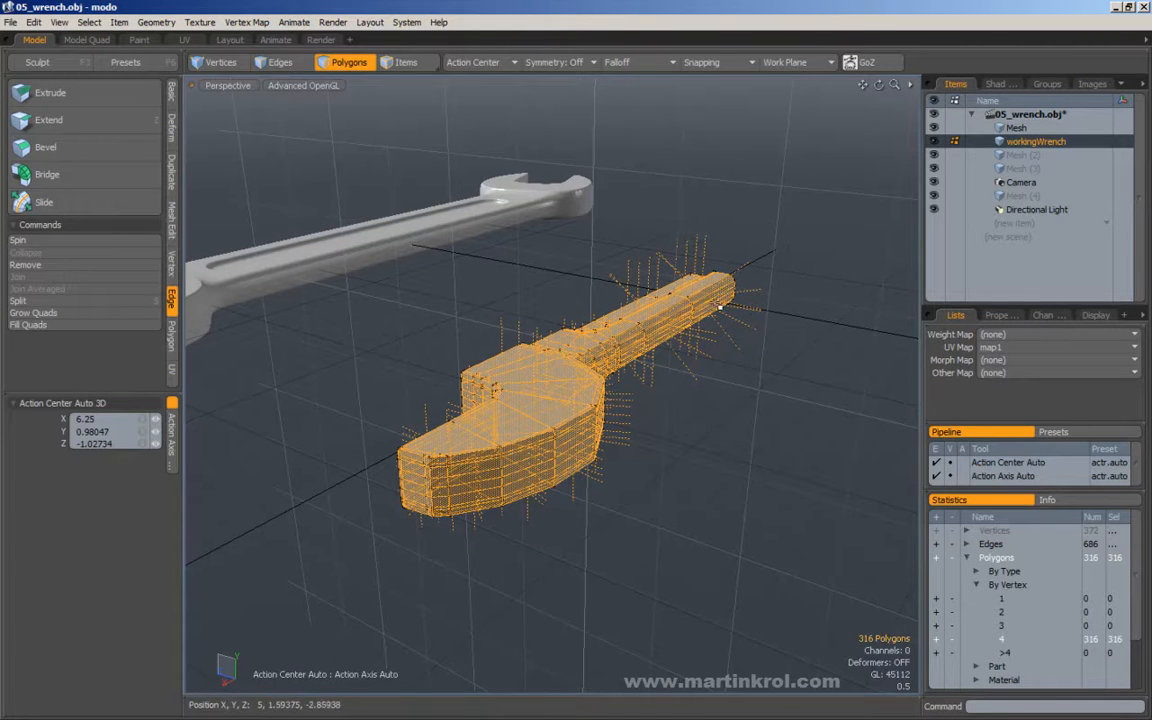
{"action": "left_click_drag", "start_coordinate": [382, 470], "coordinate": [563, 340], "text": "alt"}
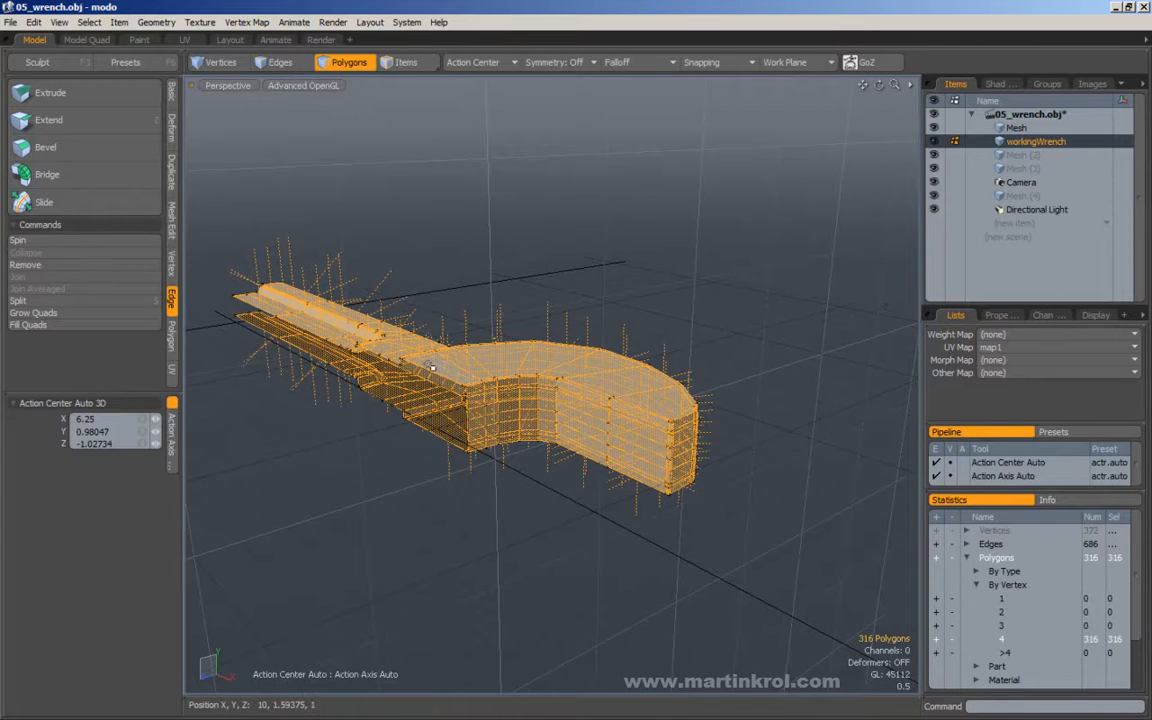
{"action": "left_click", "coordinate": [715, 275]}
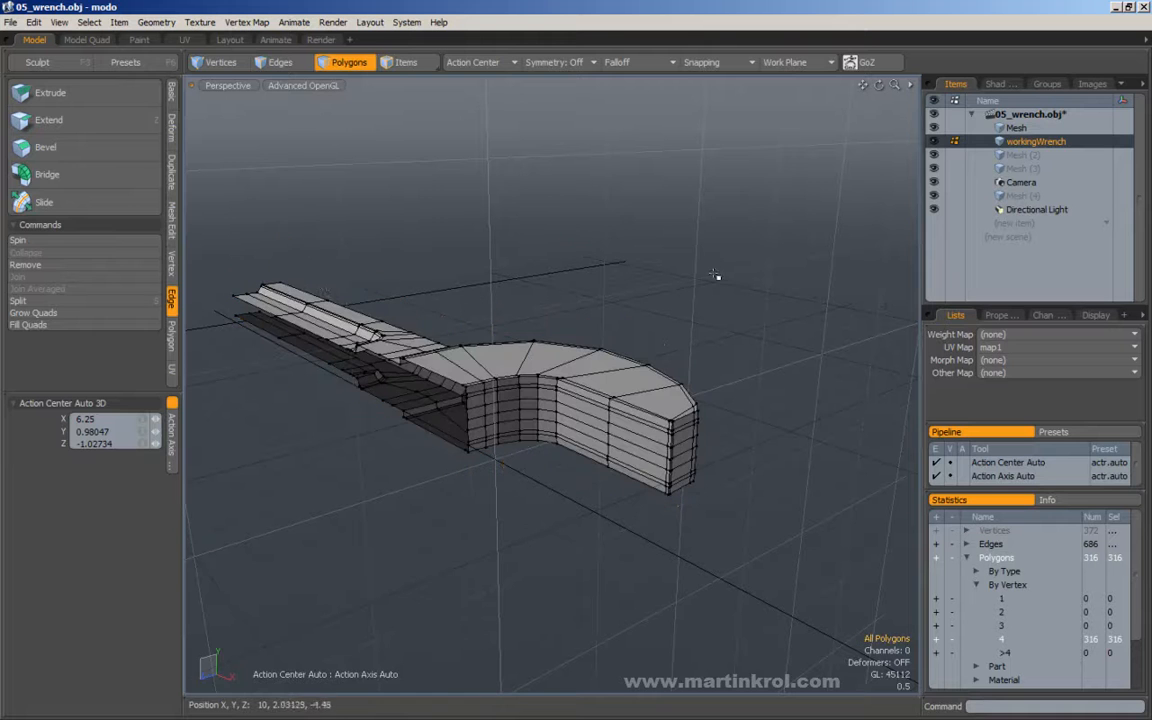
Select all polygons of the half wrench and try merging their vertices with the Merge Tool at distance 0.
{"action": "left_click", "coordinate": [171, 262]}
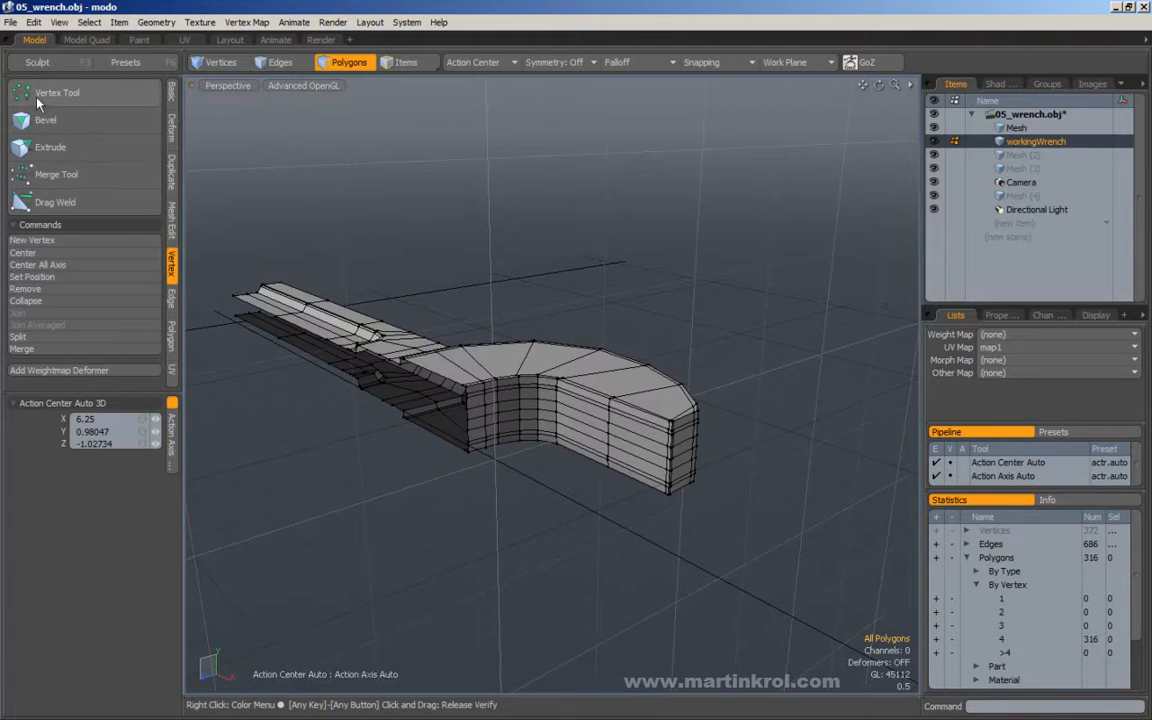
{"action": "right_click_drag", "start_coordinate": [460, 206], "coordinate": [265, 208], "text": "alt"}
{"action": "left_click_drag", "start_coordinate": [231, 185], "coordinate": [750, 512]}
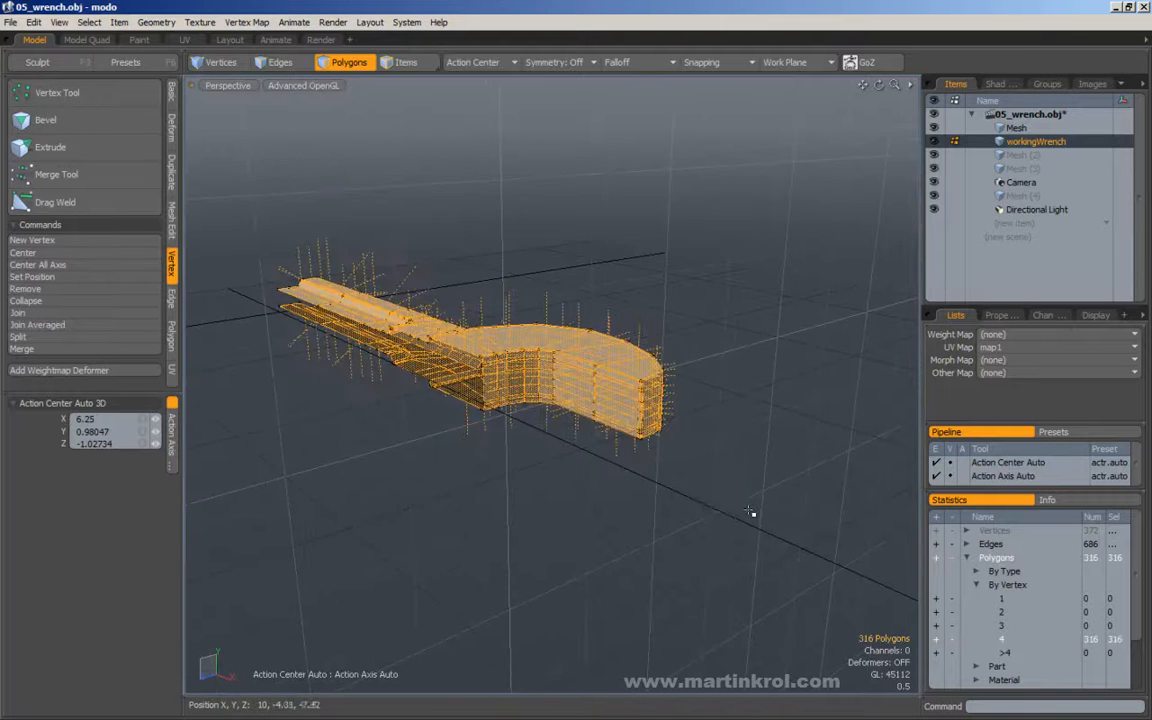
{"action": "right_click_drag", "start_coordinate": [684, 393], "coordinate": [690, 334], "text": "alt"}
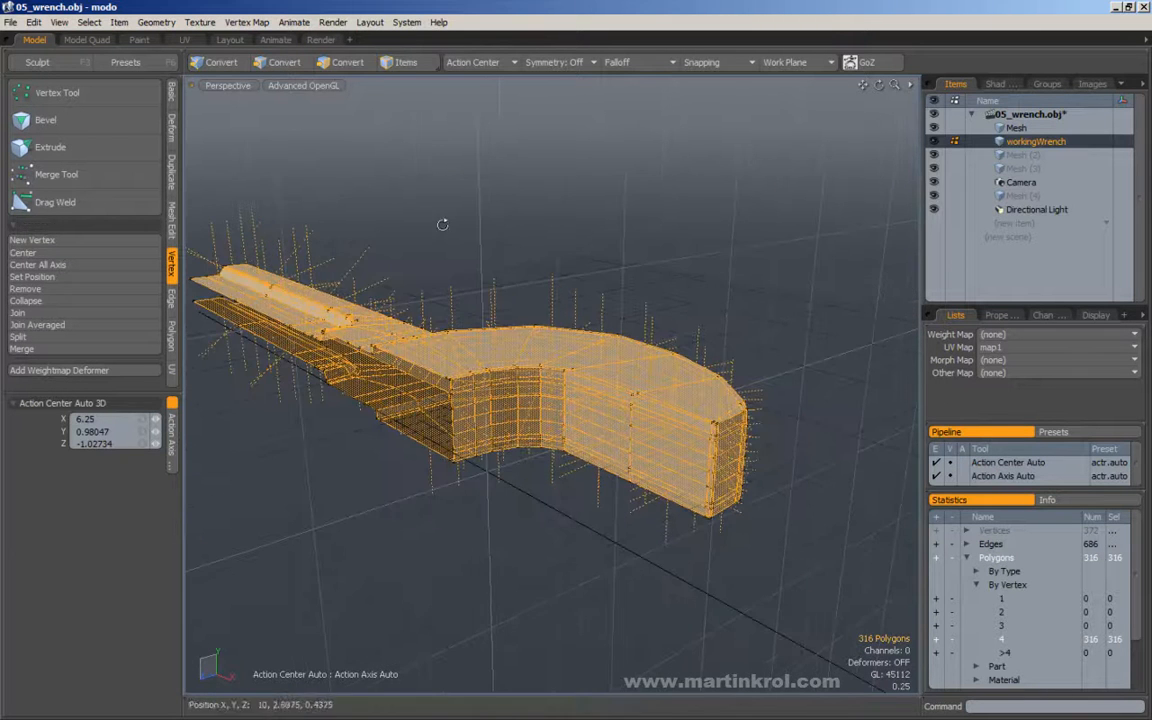
{"action": "right_click_drag", "start_coordinate": [455, 234], "coordinate": [298, 195], "text": "alt"}
{"action": "left_click_drag", "start_coordinate": [231, 154], "coordinate": [650, 330]}
{"action": "left_click", "coordinate": [54, 170]}
{"action": "left_click_drag", "start_coordinate": [605, 210], "coordinate": [480, 226], "text": "alt"}
{"action": "left_click", "coordinate": [580, 230]}
{"action": "left_click_drag", "start_coordinate": [604, 231], "coordinate": [566, 237], "text": "alt"}
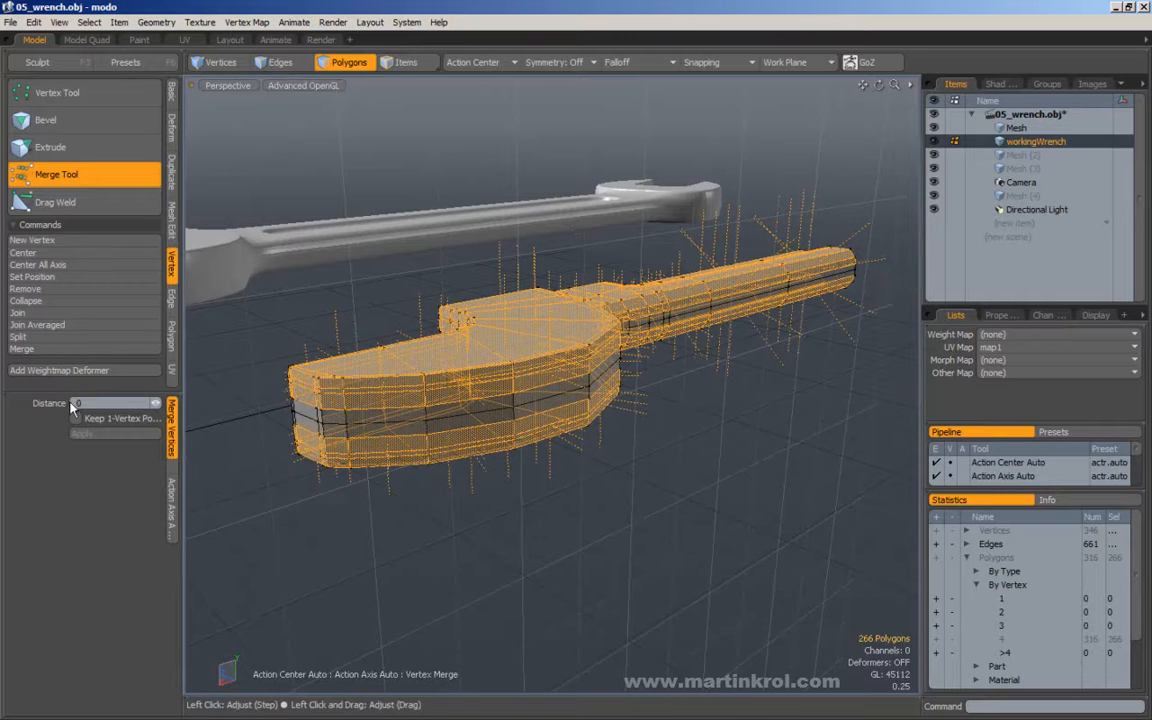
Inspect the seam around the jaw and handle, undo the vertex merge, and leave the Merge Tool.
{"action": "left_click_drag", "start_coordinate": [455, 318], "coordinate": [250, 305], "text": "alt"}
{"action": "left_click_drag", "start_coordinate": [846, 358], "coordinate": [740, 364], "text": "alt"}
{"action": "middle_click_drag", "start_coordinate": [366, 356], "coordinate": [598, 353], "text": "alt"}
{"action": "left_click_drag", "start_coordinate": [597, 352], "coordinate": [509, 324], "text": "alt"}
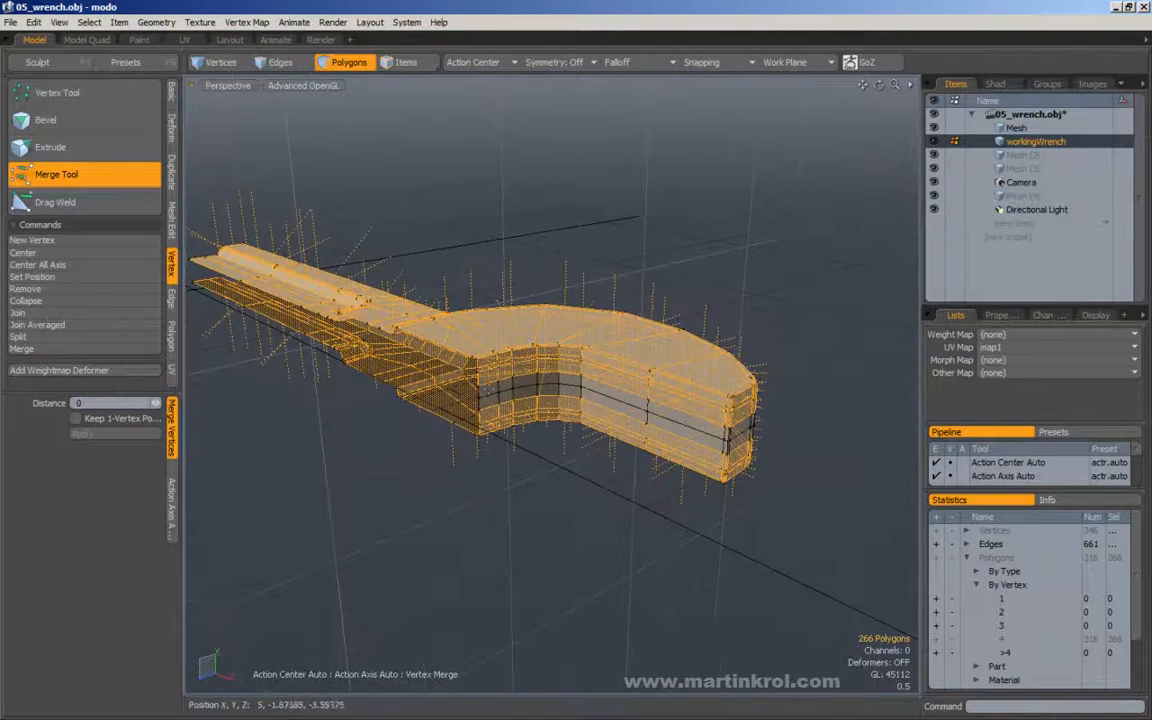
{"action": "left_click_drag", "start_coordinate": [637, 392], "coordinate": [416, 356], "text": "alt"}
{"action": "left_click_drag", "start_coordinate": [573, 316], "coordinate": [447, 364], "text": "alt"}
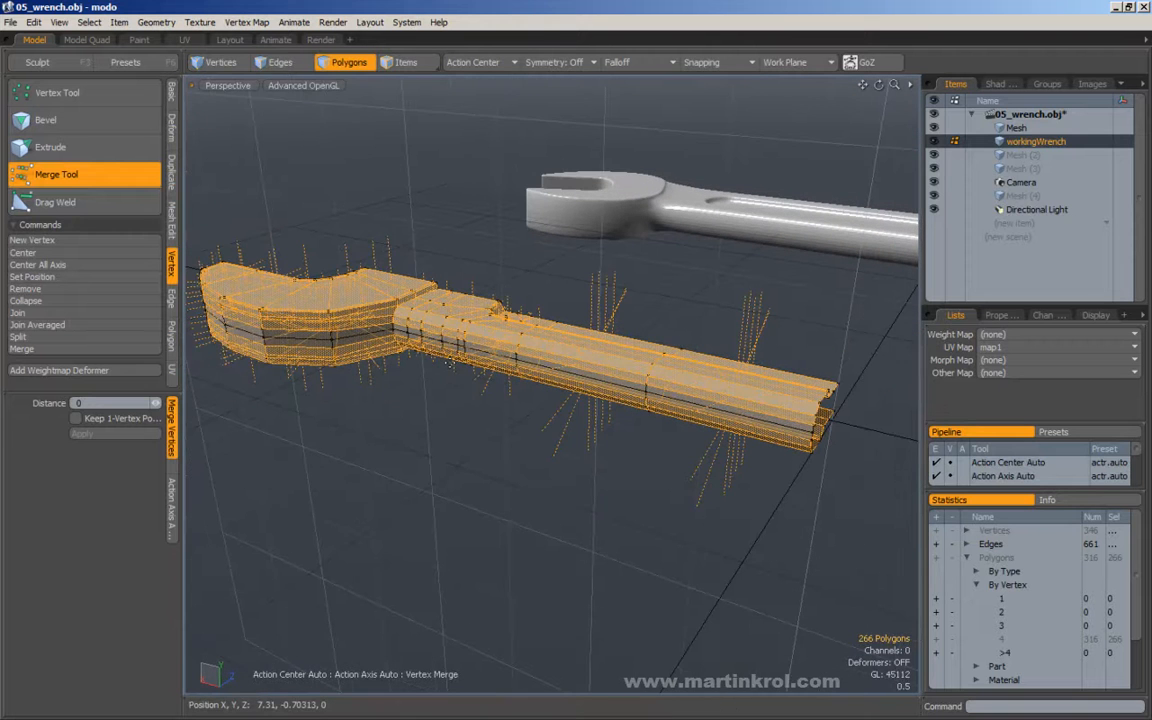
{"action": "key", "text": "ctrl+z"}
{"action": "key", "text": "q"}
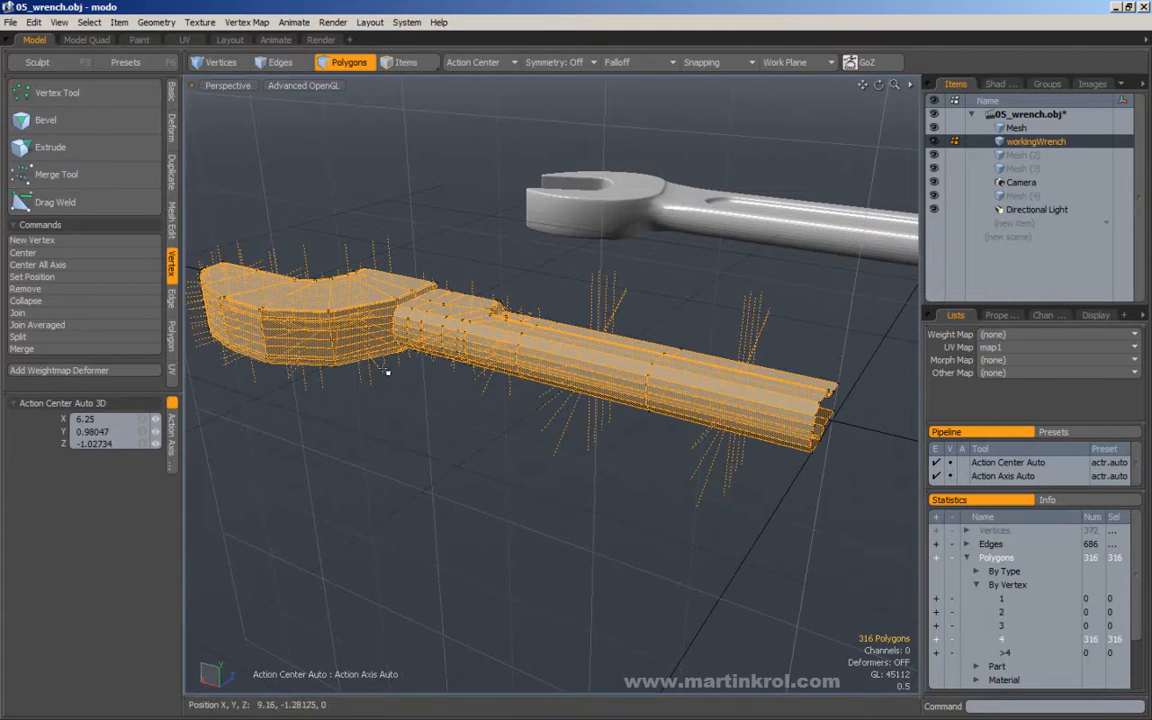
Clear the polygon selection and merge the half wrench's vertices at distance 0 with nothing selected.
{"action": "left_click", "coordinate": [418, 426]}
{"action": "left_click_drag", "start_coordinate": [420, 430], "coordinate": [575, 425], "text": "alt"}
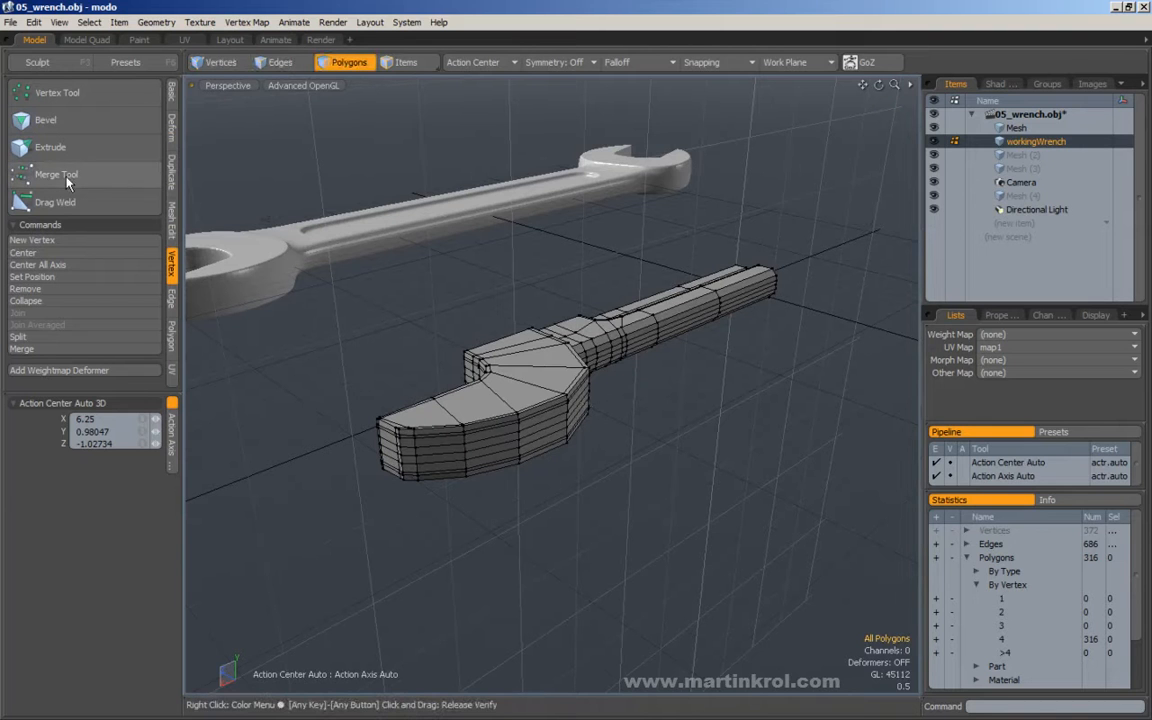
{"action": "left_click", "coordinate": [110, 174]}
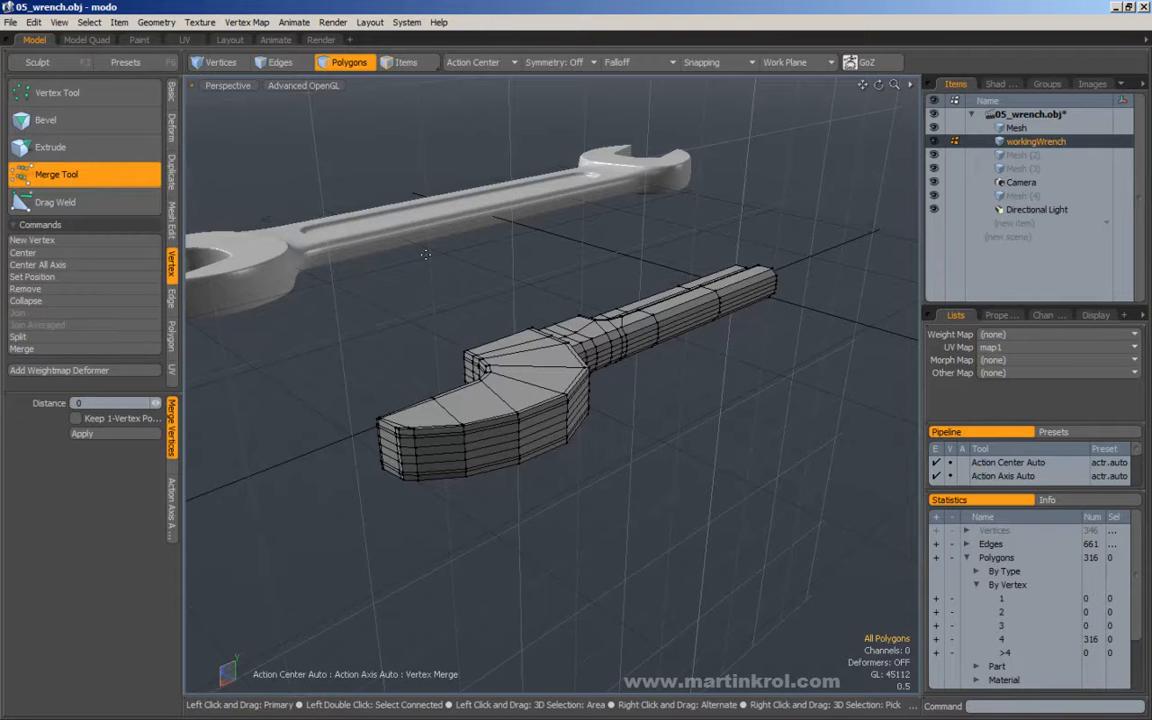
{"action": "left_click_drag", "start_coordinate": [586, 267], "coordinate": [406, 271], "text": "alt"}
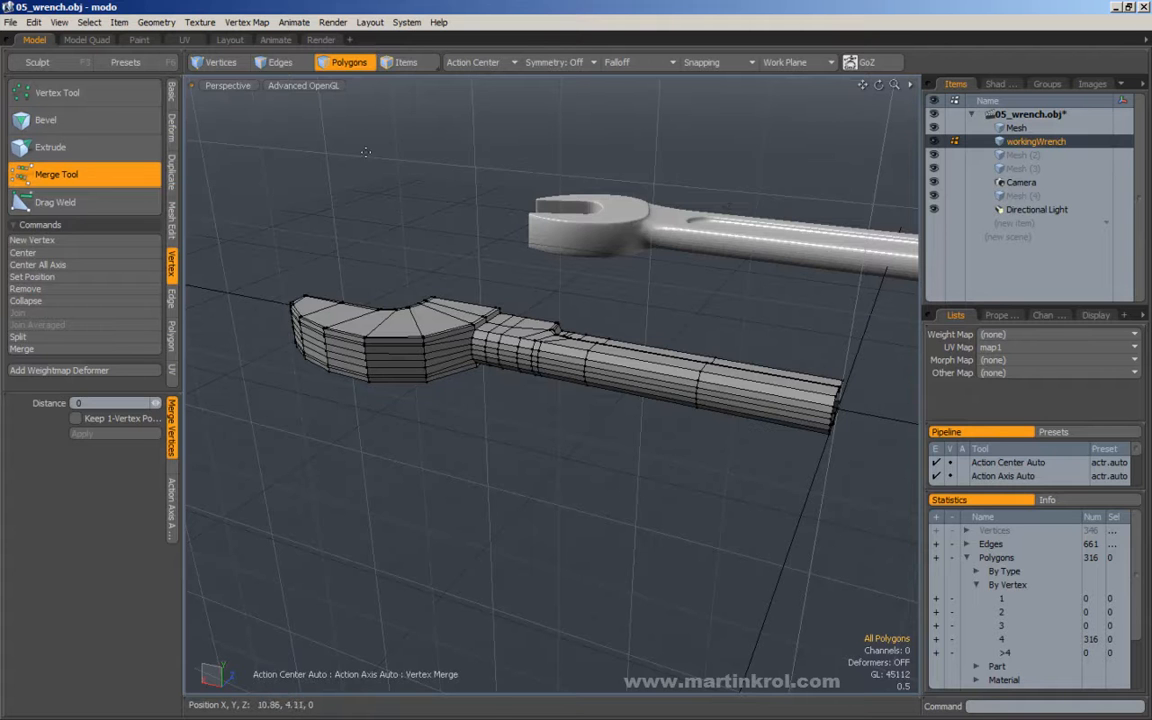
{"action": "left_click", "coordinate": [346, 64]}
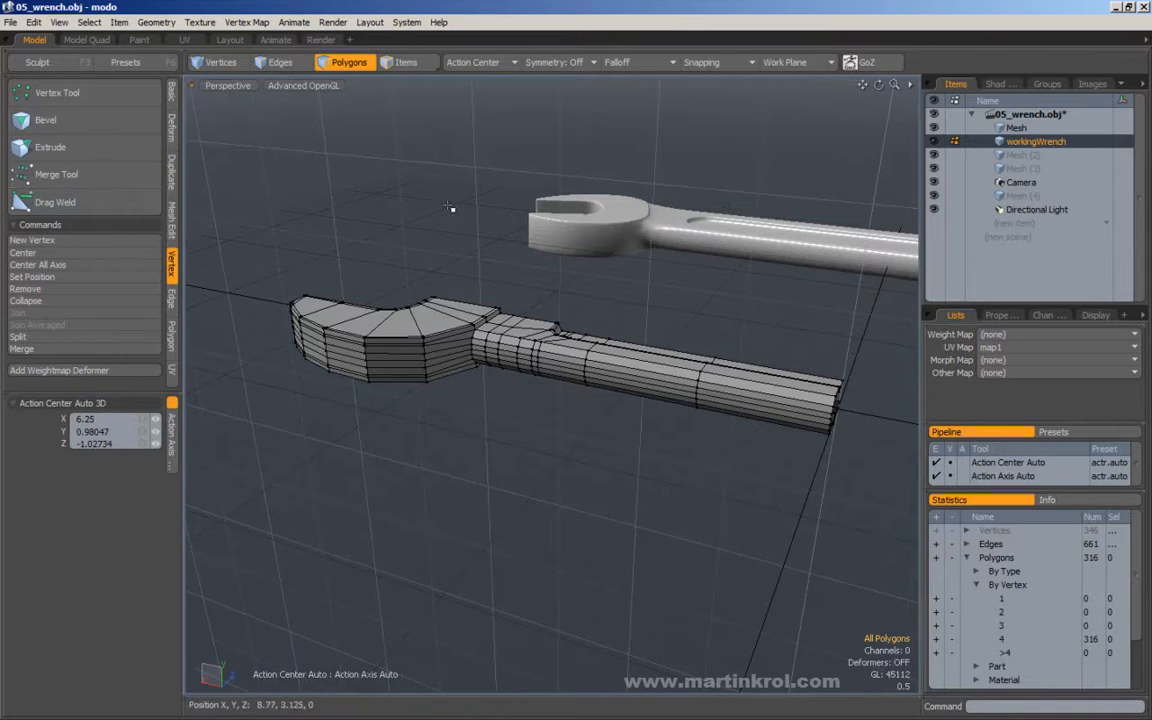
Select the polygons connected to the jaw to check whether the upper and lower halves are joined.
{"action": "left_click", "coordinate": [432, 328]}
{"action": "double_click", "coordinate": [432, 328]}
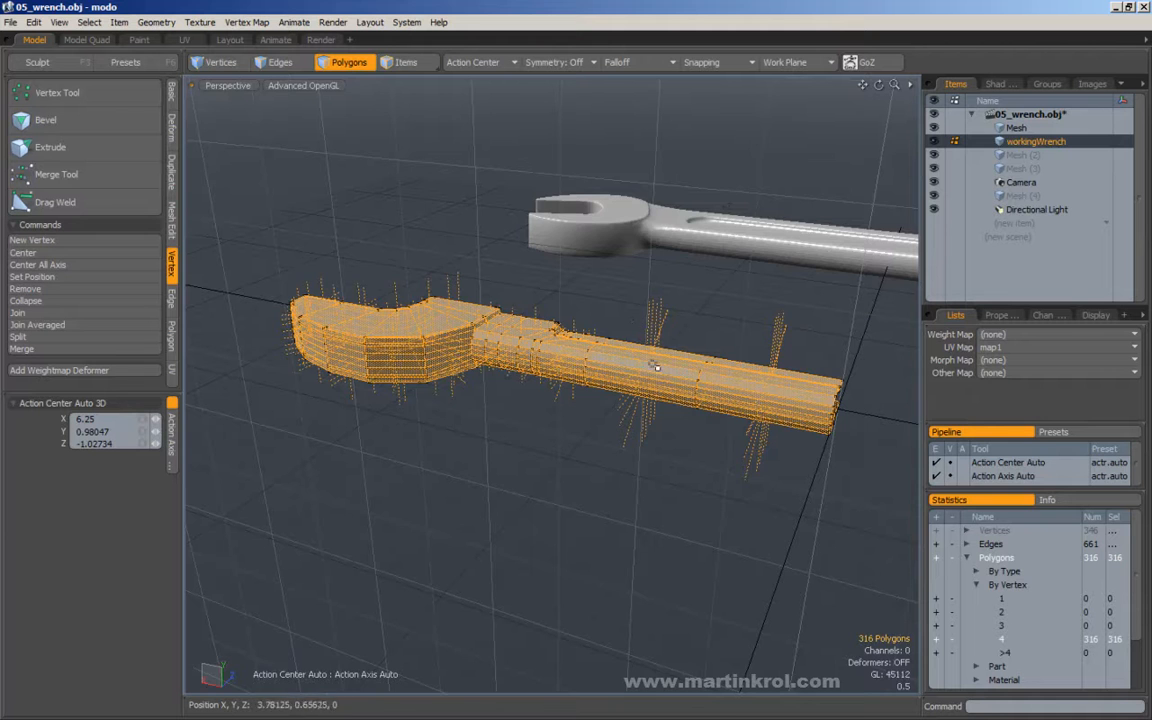
{"action": "left_click_drag", "start_coordinate": [466, 450], "coordinate": [578, 415], "text": "alt"}
{"action": "left_click", "coordinate": [560, 425]}
{"action": "left_click_drag", "start_coordinate": [437, 352], "coordinate": [494, 354], "text": "alt"}
{"action": "right_click_drag", "start_coordinate": [482, 397], "coordinate": [514, 412], "text": "alt"}
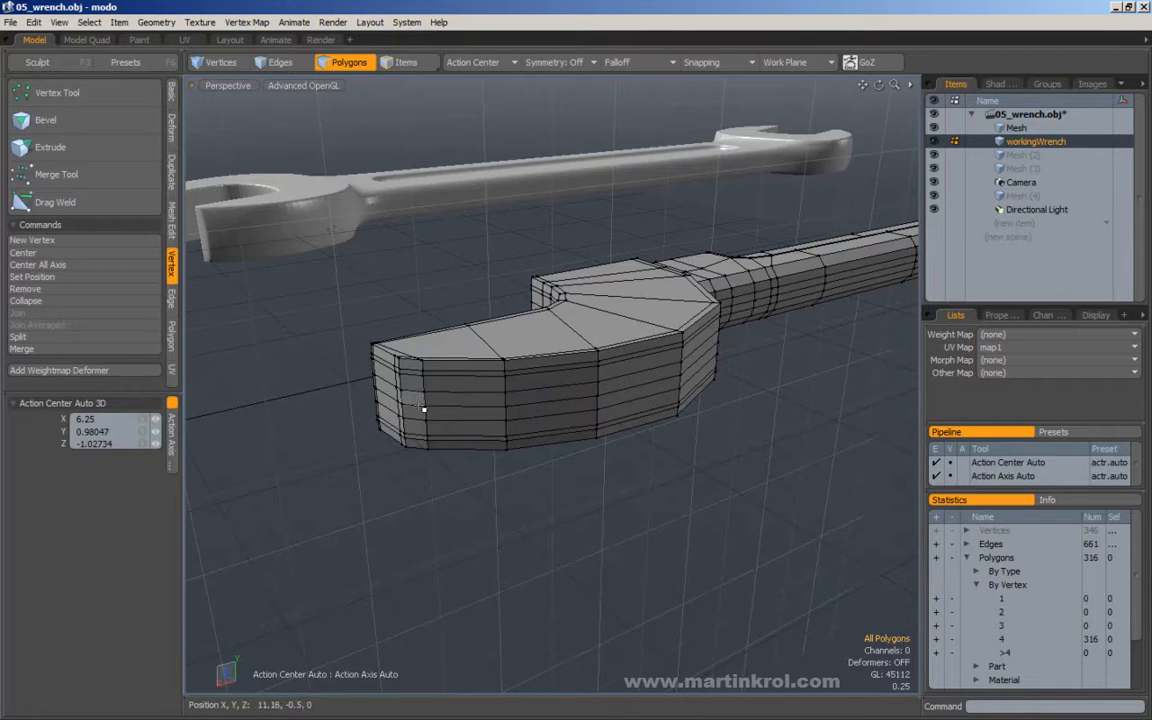
{"action": "right_click_drag", "start_coordinate": [392, 405], "coordinate": [450, 386], "text": "alt"}
{"action": "left_click_drag", "start_coordinate": [450, 386], "coordinate": [441, 349], "text": "alt"}
{"action": "double_click", "coordinate": [462, 346]}
Undo the vertex merge made without a selection and leave the Merge Tool.
{"action": "key", "text": "ctrl+z"}
{"action": "key", "text": "ctrl+z"}
{"action": "key", "text": "ctrl+z"}
{"action": "key", "text": "ctrl+z"}
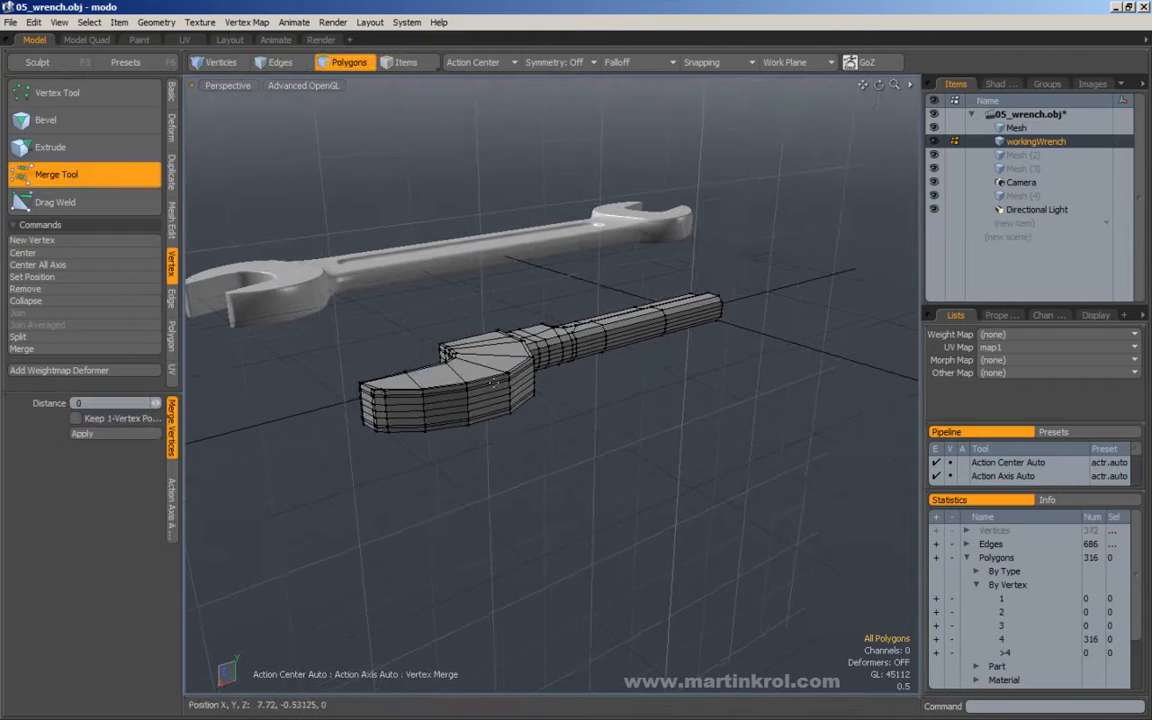
{"action": "key", "text": "q"}
Select all polygons of the half wrench, merge their coincident vertices at distance 0, and clear the selection.
{"action": "middle_click_drag", "start_coordinate": [326, 242], "coordinate": [800, 494]}
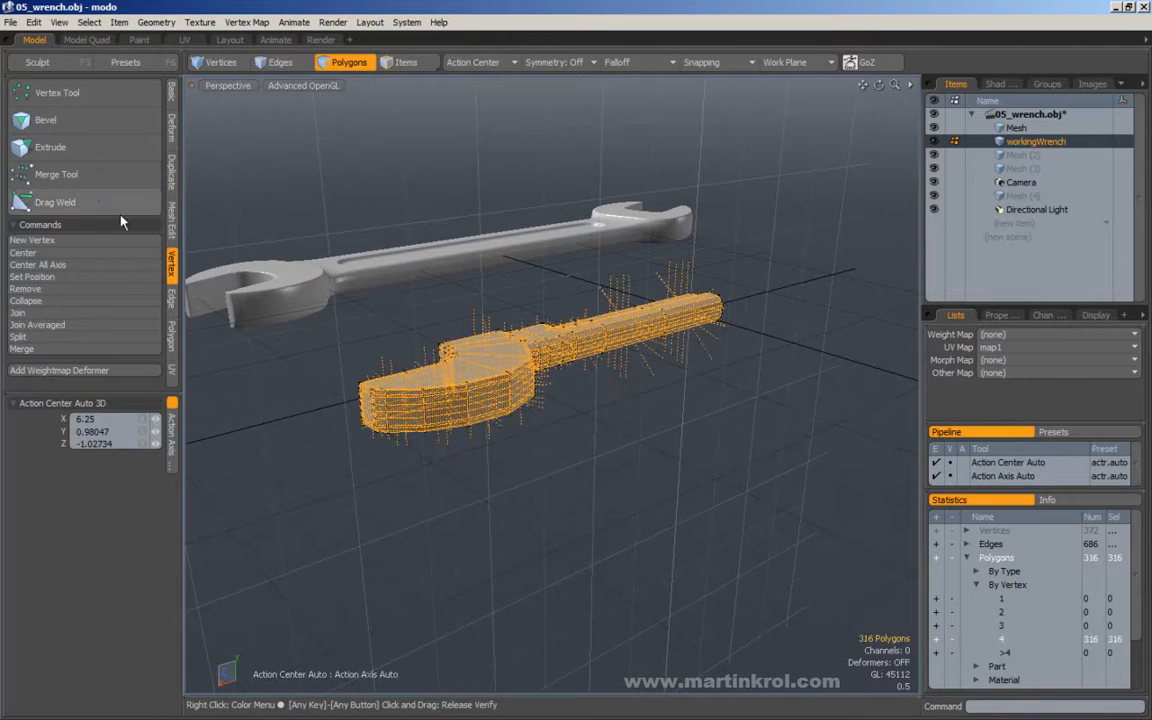
{"action": "left_click", "coordinate": [58, 174]}
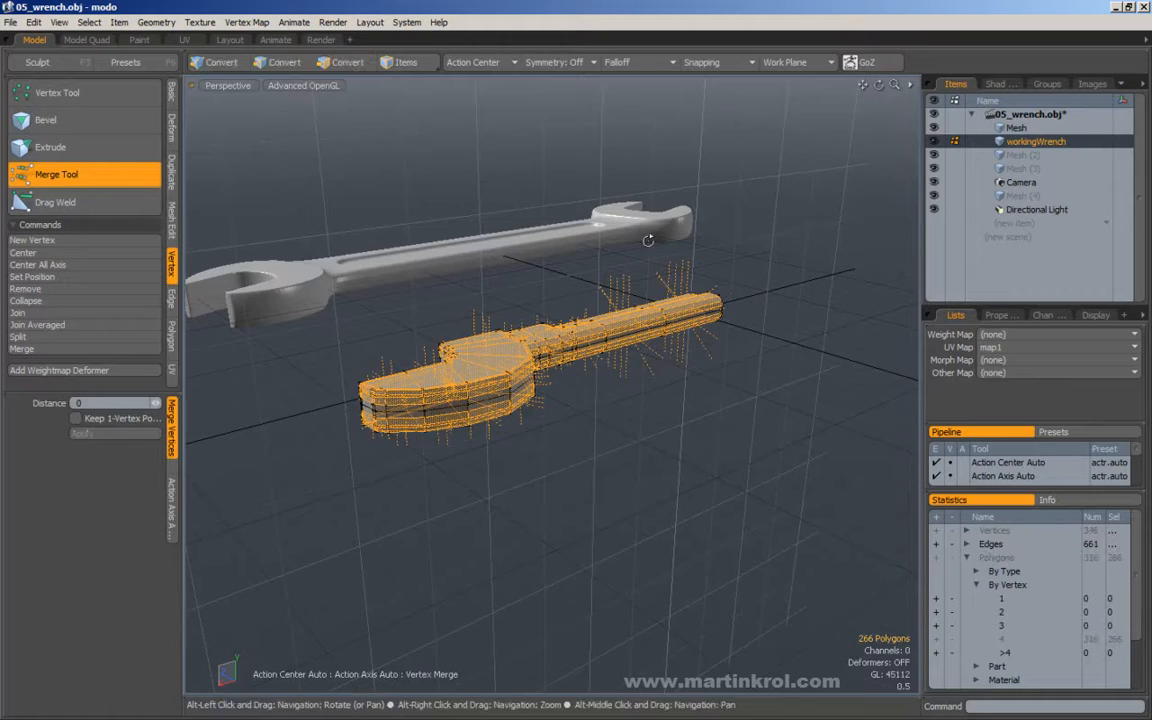
{"action": "left_click_drag", "start_coordinate": [631, 240], "coordinate": [527, 298], "text": "alt"}
{"action": "middle_click_drag", "start_coordinate": [715, 345], "coordinate": [632, 298], "text": "alt"}
{"action": "scroll", "coordinate": [632, 298], "scroll_direction": "up", "scroll_amount": 3}
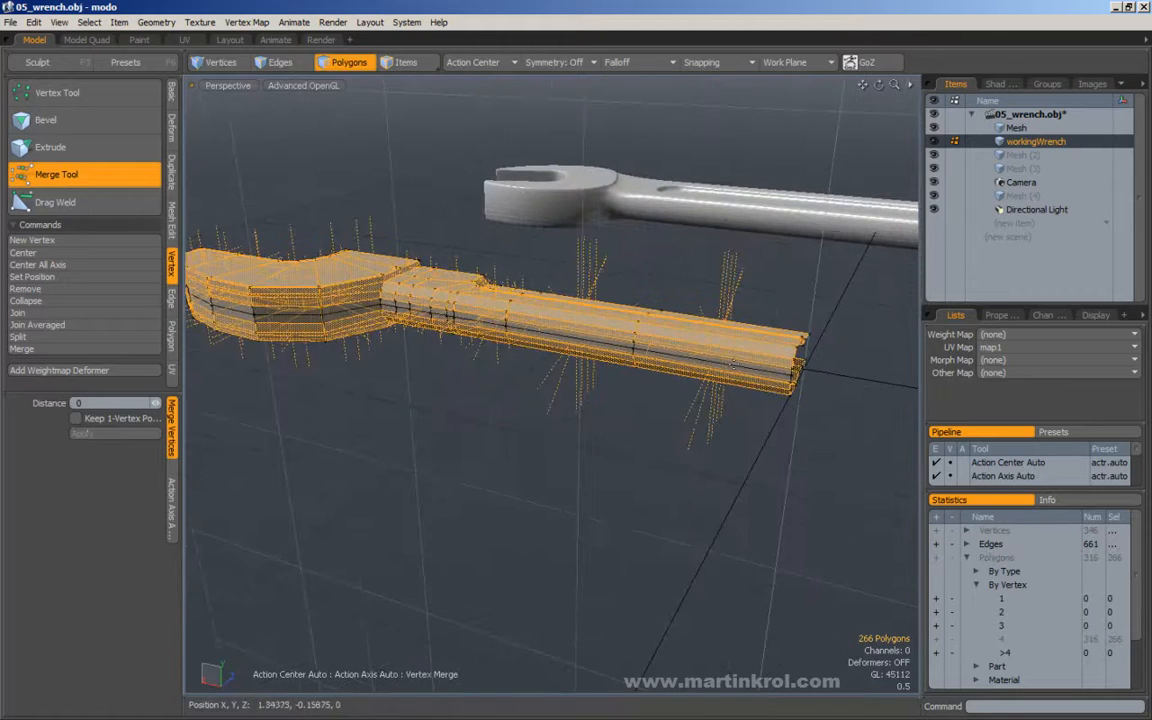
{"action": "left_click_drag", "start_coordinate": [472, 318], "coordinate": [626, 368], "text": "alt"}
{"action": "left_click_drag", "start_coordinate": [640, 294], "coordinate": [558, 270], "text": "alt"}
{"action": "key", "text": "Escape"}
{"action": "key", "text": "Escape"}
{"action": "left_click_drag", "start_coordinate": [496, 360], "coordinate": [497, 232], "text": "alt"}
{"action": "left_click_drag", "start_coordinate": [573, 311], "coordinate": [510, 190], "text": "alt"}
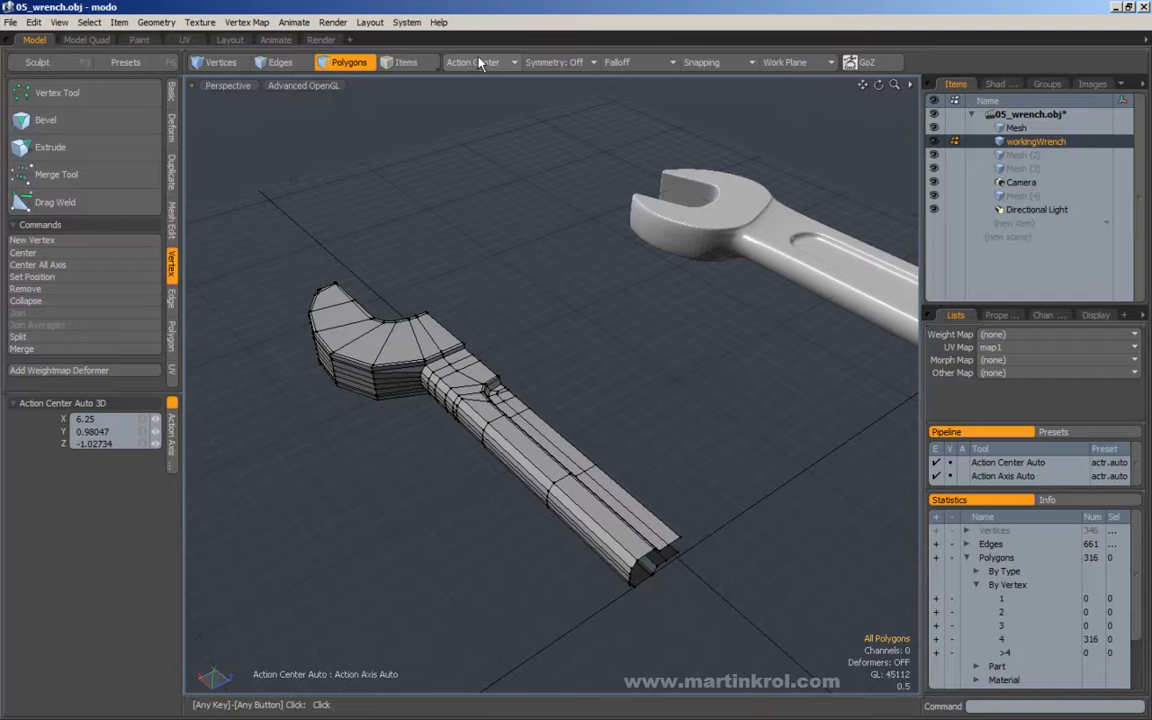
Set the action center to Origin and mirror the half wrench across the X axis to form its other end.
{"action": "left_click", "coordinate": [472, 66]}
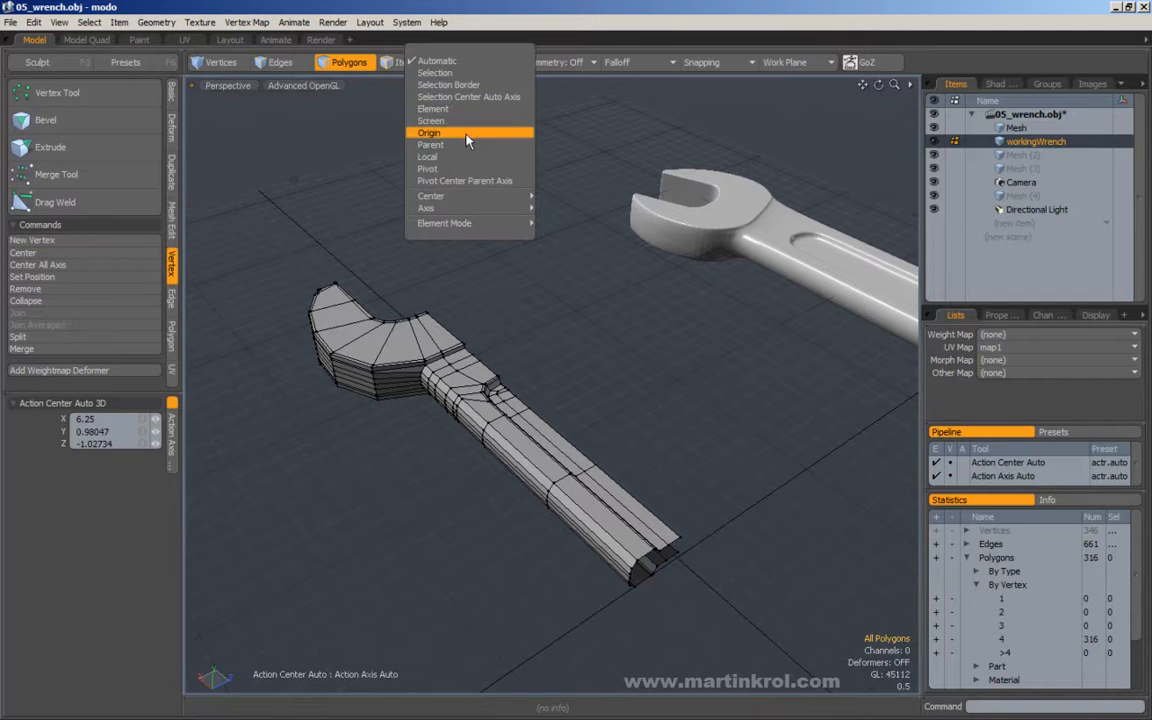
{"action": "left_click", "coordinate": [420, 130]}
{"action": "left_click_drag", "start_coordinate": [448, 172], "coordinate": [442, 255], "text": "alt"}
{"action": "key", "text": "3"}
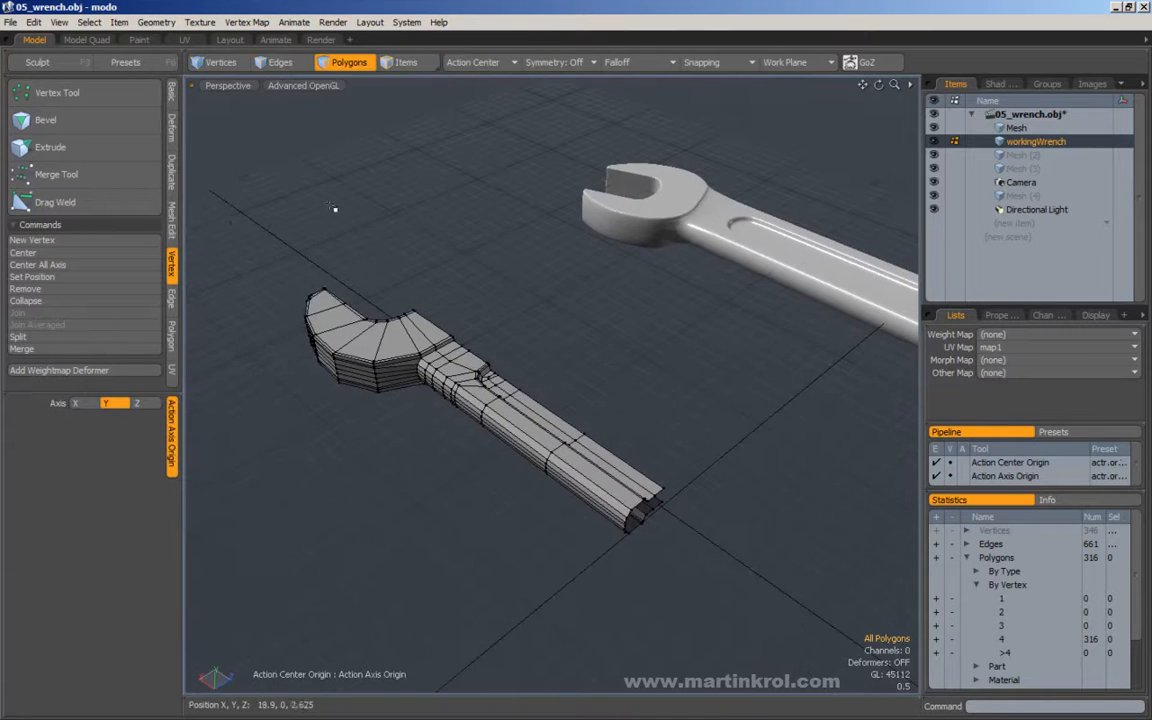
{"action": "left_click", "coordinate": [171, 168]}
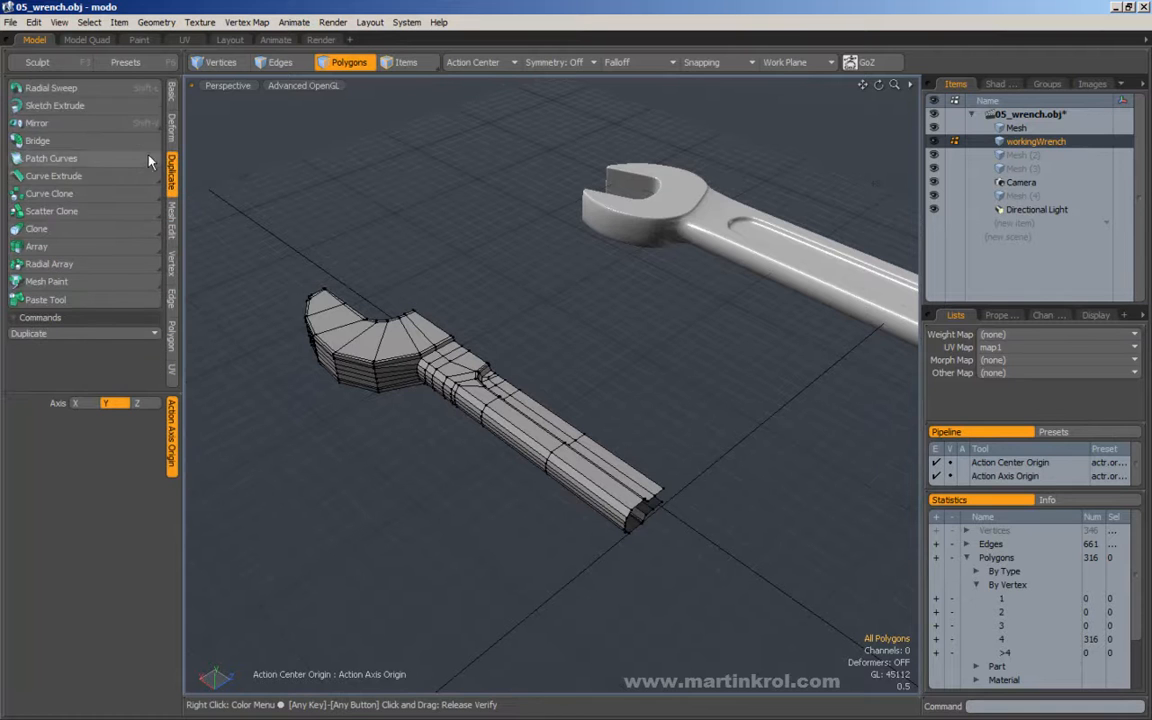
{"action": "left_click", "coordinate": [40, 123]}
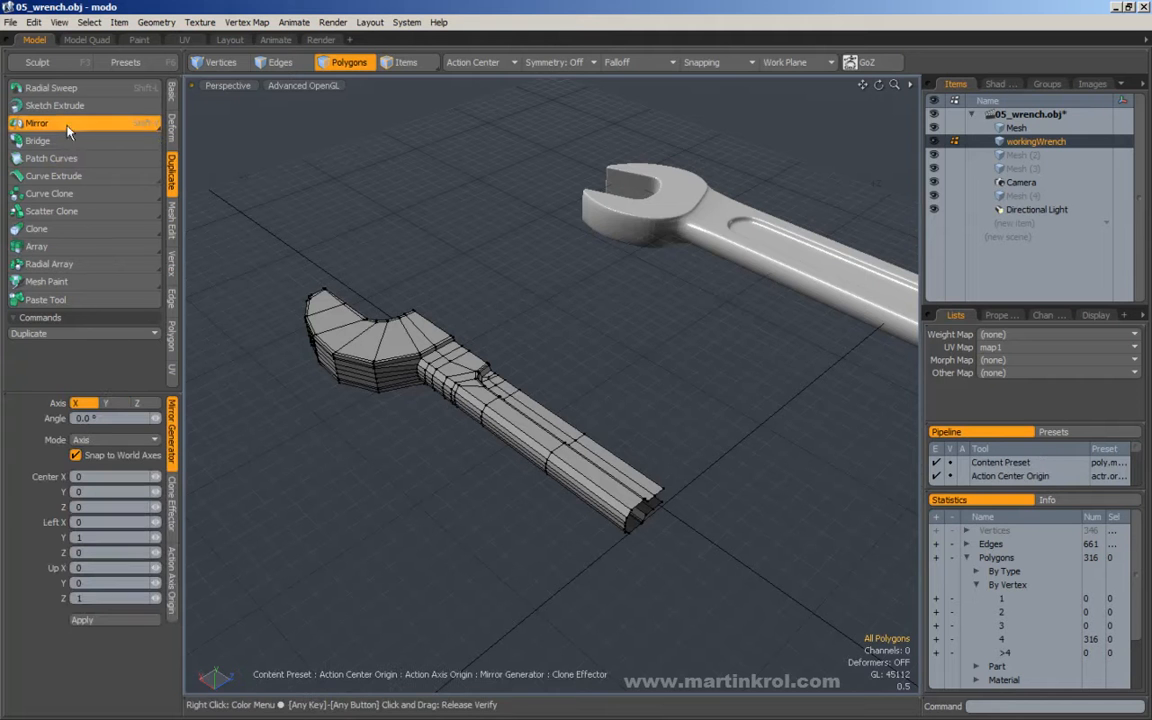
{"action": "left_click", "coordinate": [543, 323]}
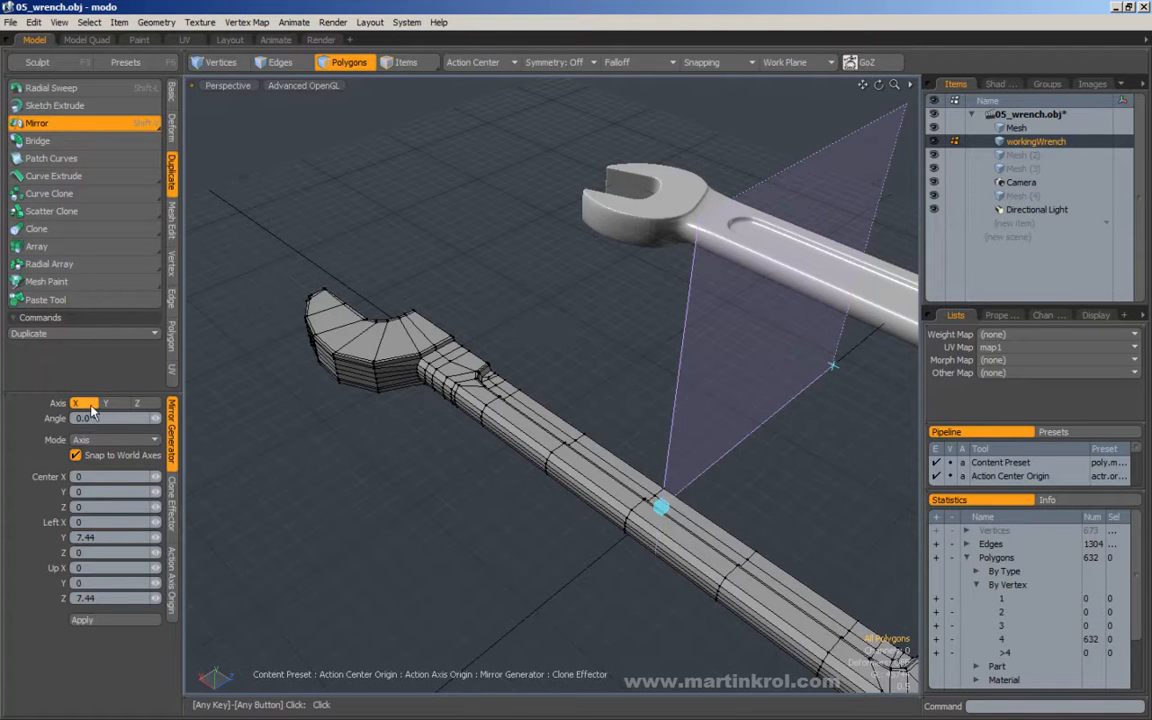
{"action": "left_click_drag", "start_coordinate": [248, 393], "coordinate": [511, 366], "text": "alt"}
{"action": "key", "text": "space"}
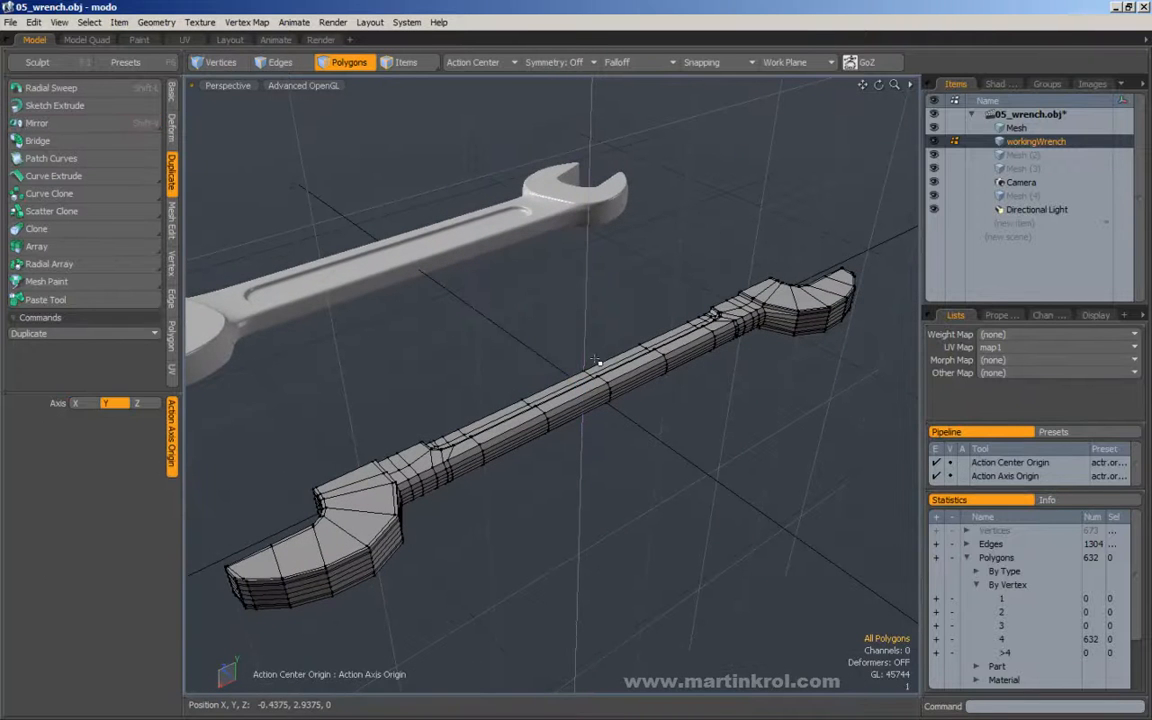
Inspect the centre joint of the mirrored handle and select all connected polygons of both ends.
{"action": "double_click", "coordinate": [654, 372]}
{"action": "left_click", "coordinate": [605, 310]}
{"action": "left_click_drag", "start_coordinate": [607, 315], "coordinate": [568, 368], "text": "alt"}
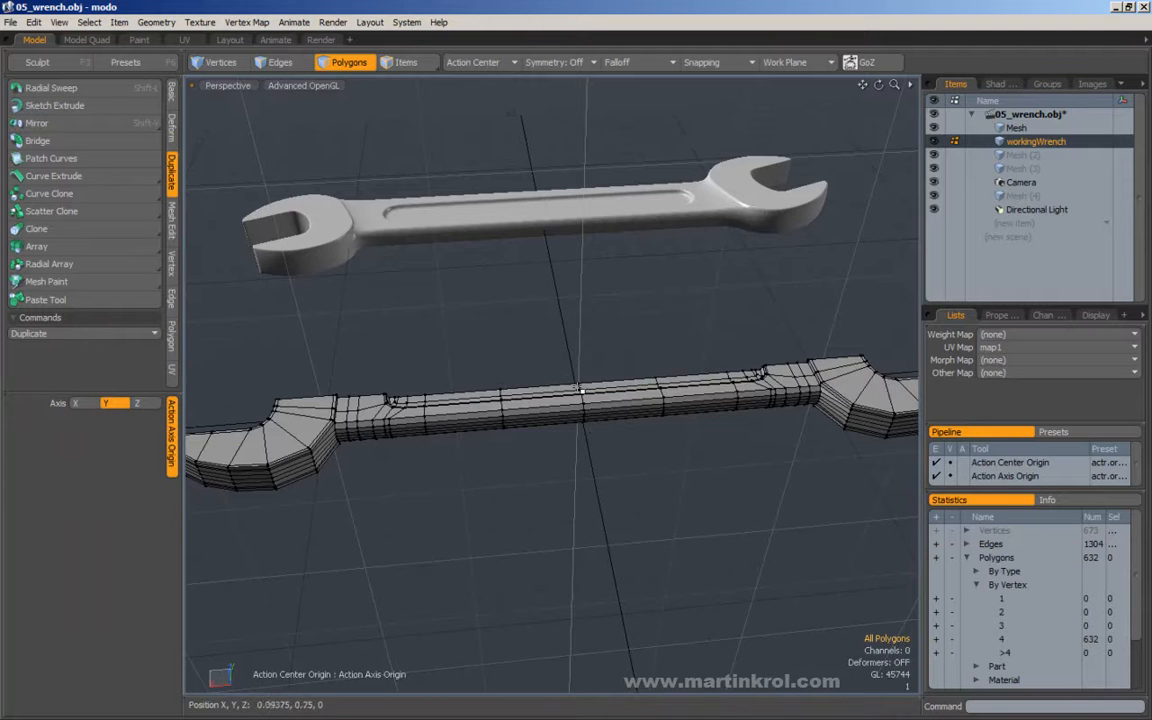
{"action": "left_click_drag", "start_coordinate": [590, 418], "coordinate": [570, 392], "text": "alt"}
{"action": "double_click", "coordinate": [593, 398]}
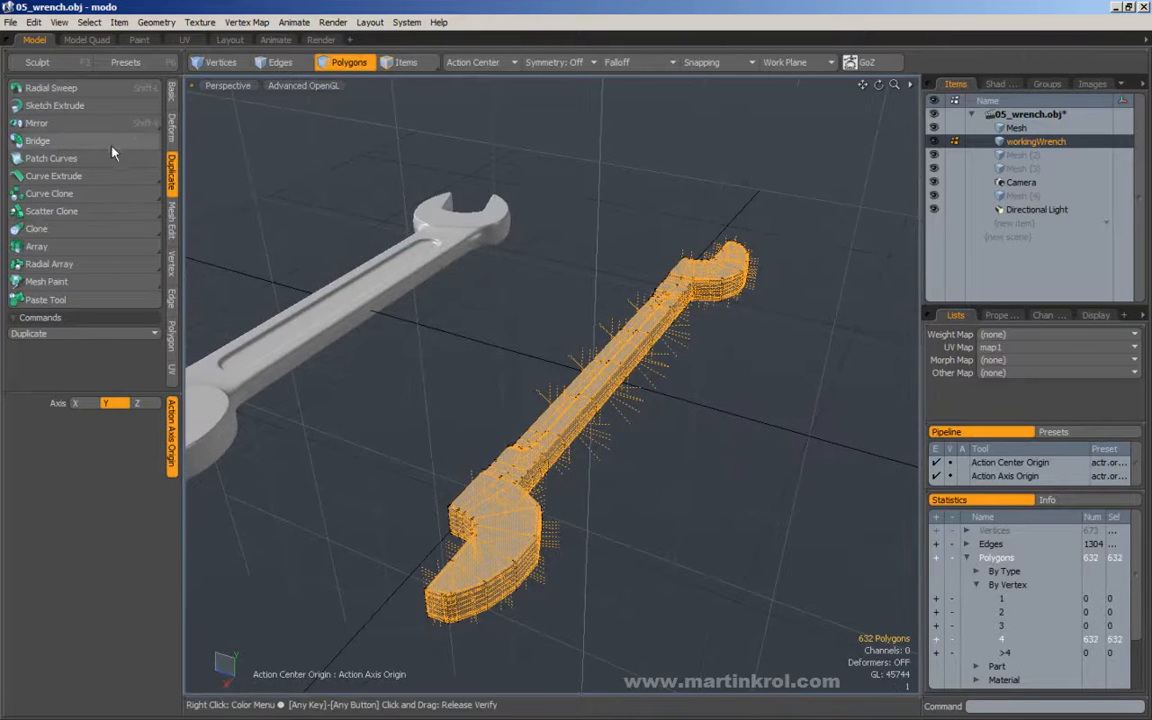
Mirror the selected polygons across the Z axis to complete the wrench's width, and clear the selection.
{"action": "left_click", "coordinate": [38, 123]}
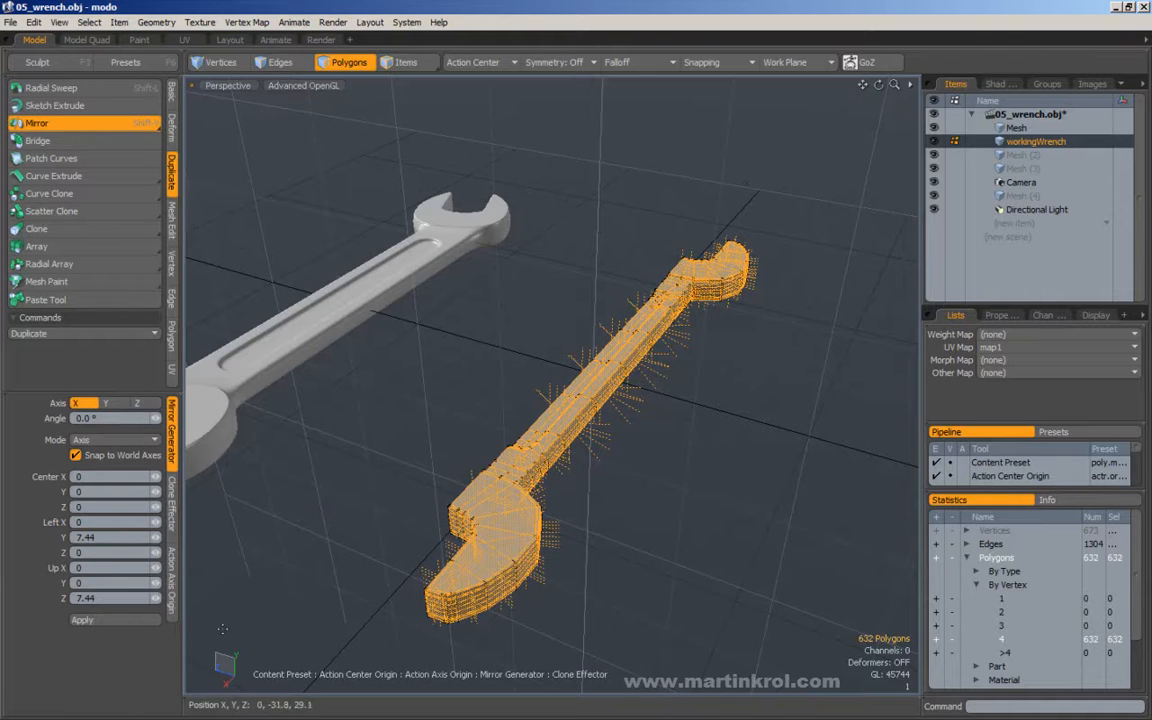
{"action": "left_click_drag", "start_coordinate": [588, 349], "coordinate": [622, 487], "text": "alt"}
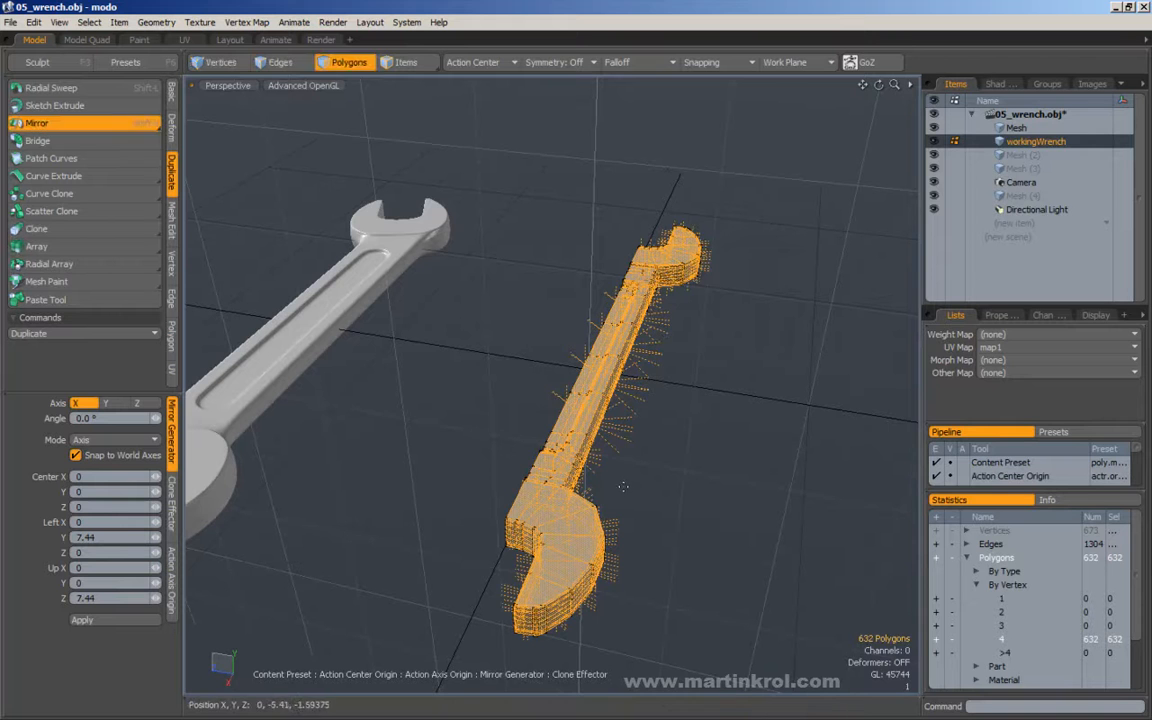
{"action": "left_click_drag", "start_coordinate": [467, 421], "coordinate": [512, 411], "text": "alt"}
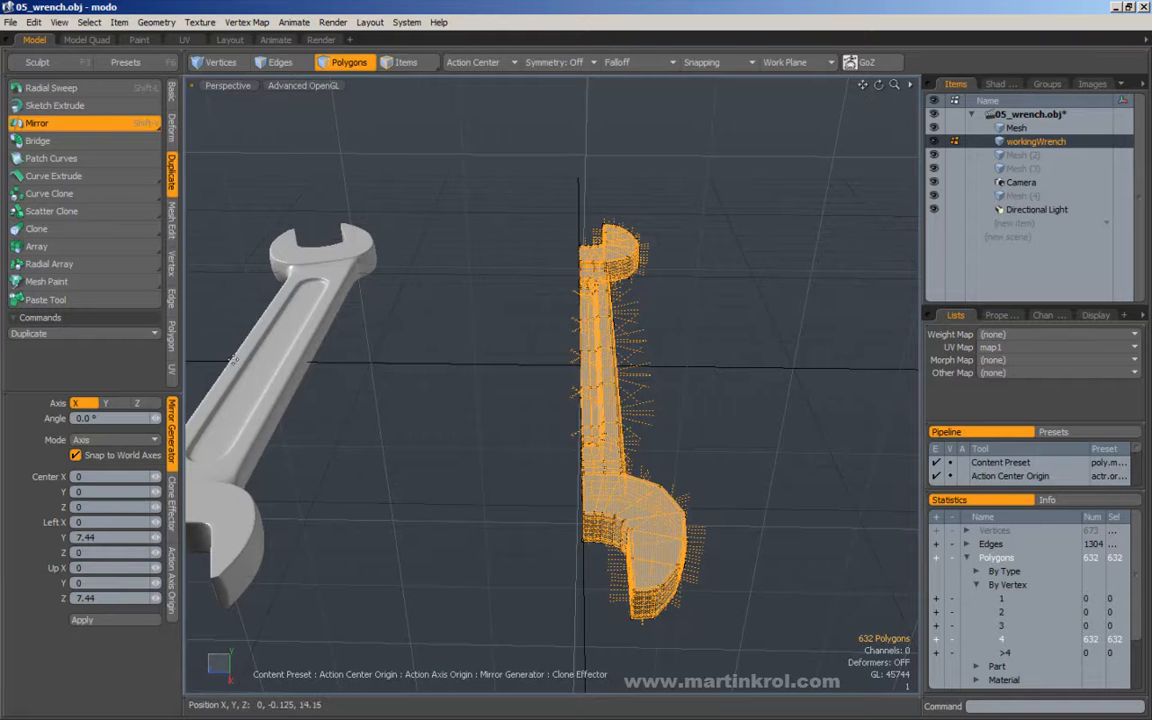
{"action": "left_click", "coordinate": [146, 405]}
{"action": "left_click", "coordinate": [463, 367]}
{"action": "key", "text": "q"}
{"action": "left_click_drag", "start_coordinate": [638, 345], "coordinate": [392, 259], "text": "alt"}
{"action": "left_click", "coordinate": [517, 330]}
Switch to the Top view and examine the jaw at the wrench's positive X end.
{"action": "key", "text": "3"}
{"action": "left_click_drag", "start_coordinate": [570, 350], "coordinate": [612, 365], "text": "alt"}
{"action": "key", "text": "KP_1"}
{"action": "right_click_drag", "start_coordinate": [612, 366], "coordinate": [638, 285], "text": "alt"}
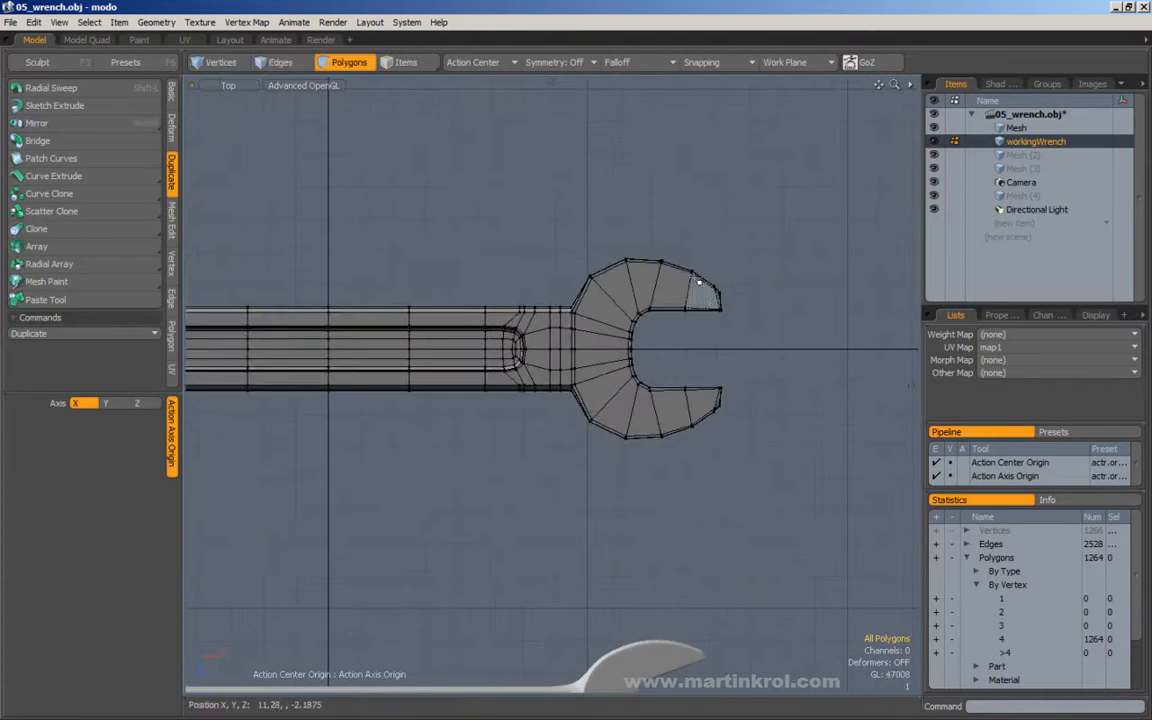
{"action": "key", "text": "Tab"}
{"action": "left_click_drag", "start_coordinate": [711, 262], "coordinate": [686, 280], "text": "alt"}
{"action": "right_click_drag", "start_coordinate": [686, 280], "coordinate": [728, 266], "text": "alt"}
{"action": "right_click_drag", "start_coordinate": [786, 207], "coordinate": [512, 512]}
{"action": "left_click_drag", "start_coordinate": [544, 420], "coordinate": [526, 432], "text": "alt"}
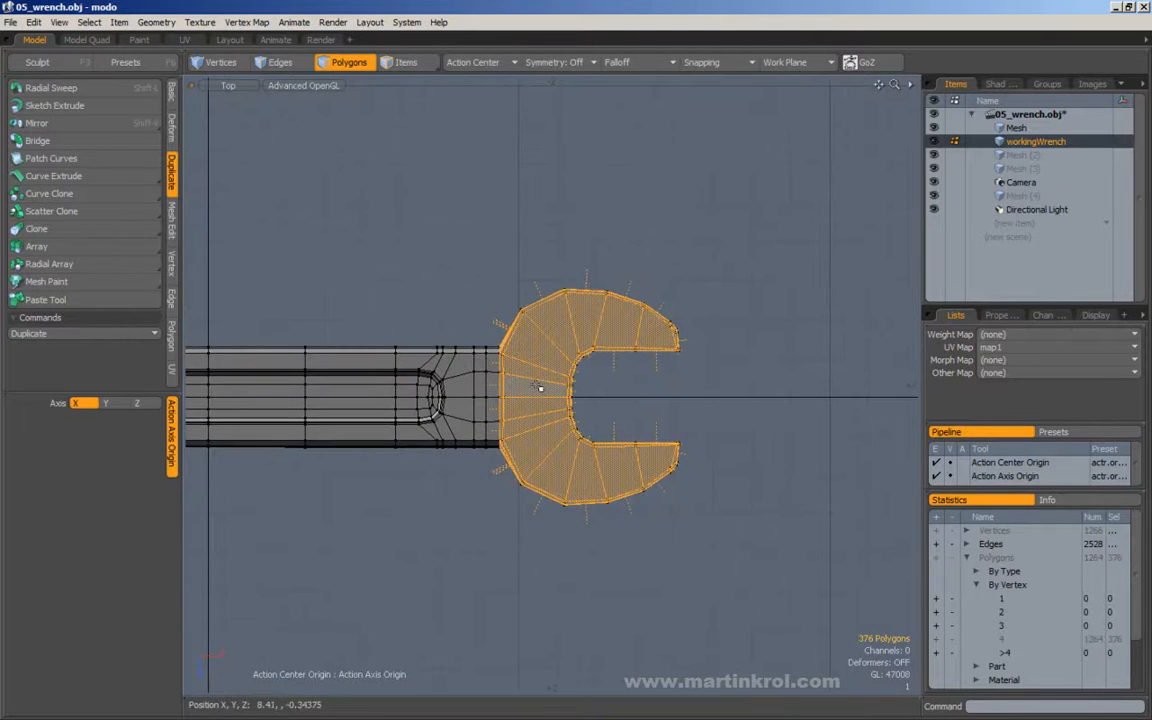
{"action": "key", "text": "e"}
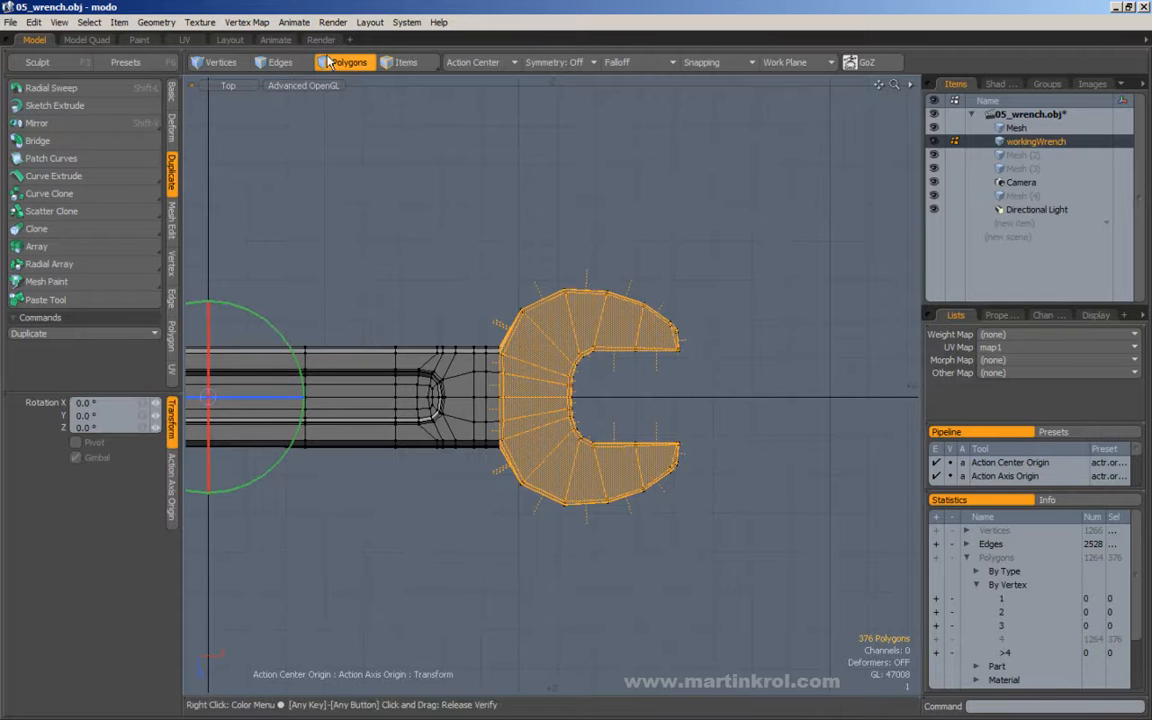
{"action": "left_click", "coordinate": [172, 97]}
{"action": "left_click", "coordinate": [457, 66]}
{"action": "left_click", "coordinate": [480, 37]}
{"action": "key", "text": "q"}
{"action": "left_click", "coordinate": [512, 121]}
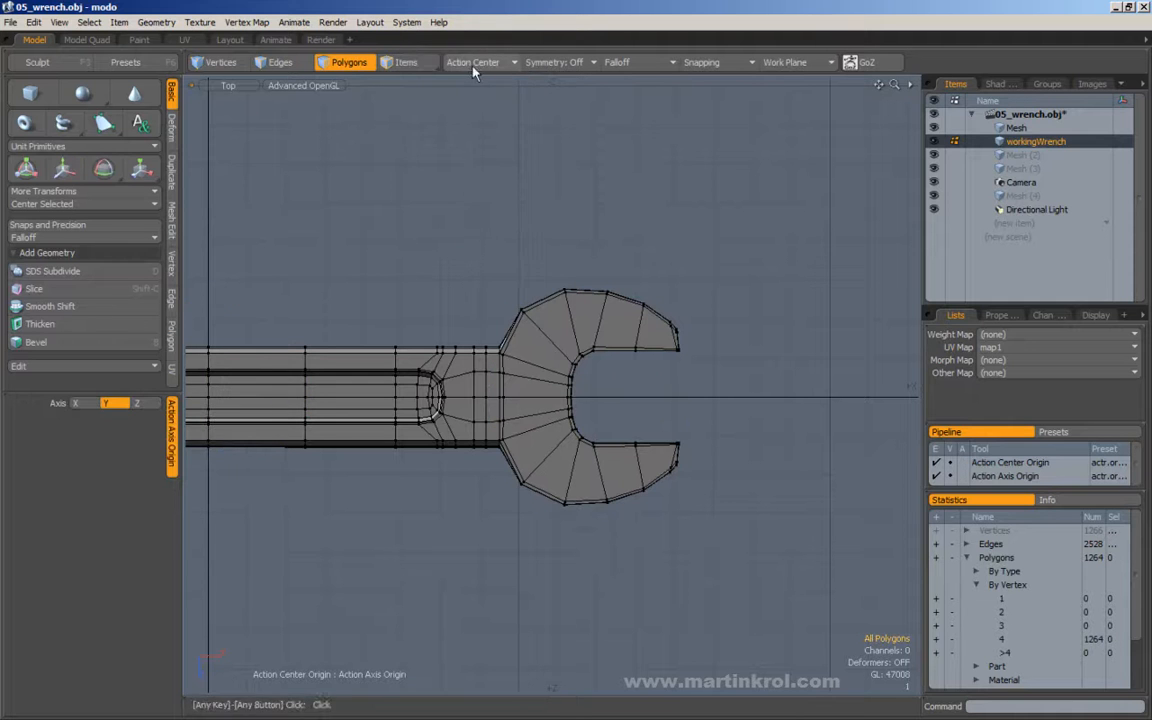
Set the action center to Automatic and select the polygons of the jaw at the positive X end.
{"action": "left_click", "coordinate": [462, 63]}
{"action": "left_click", "coordinate": [438, 62]}
{"action": "left_click_drag", "start_coordinate": [845, 240], "coordinate": [507, 548]}
{"action": "left_click_drag", "start_coordinate": [509, 399], "coordinate": [503, 408], "text": "alt+shift"}
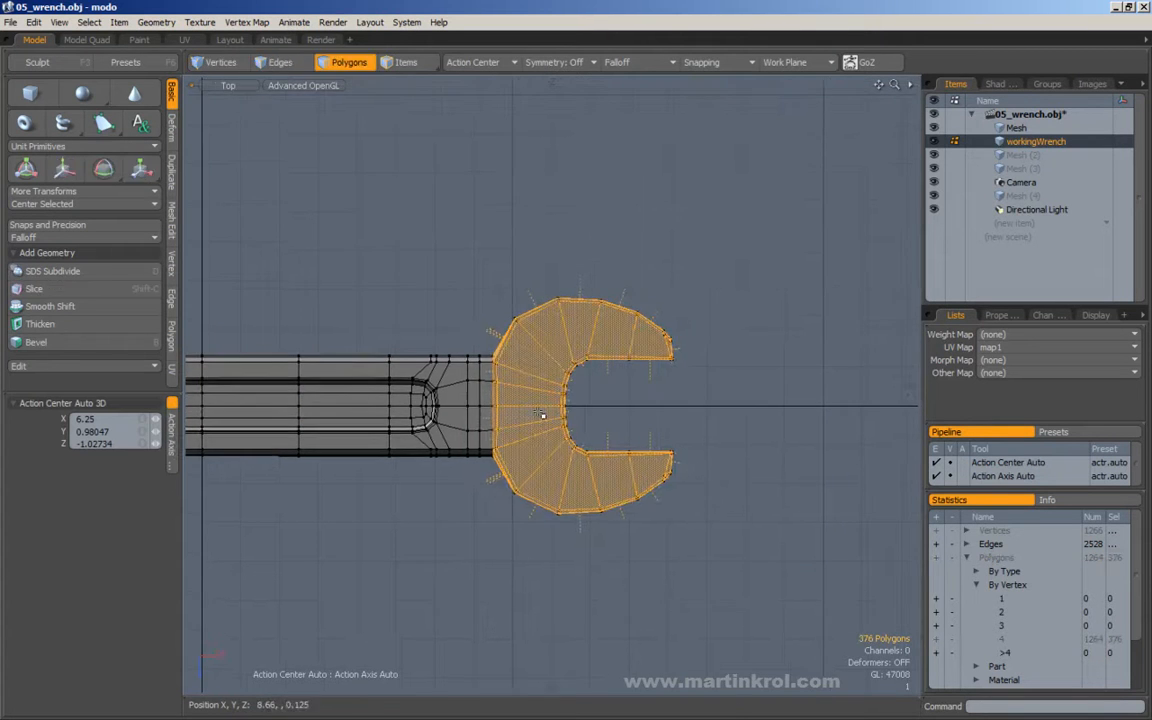
Rotate the selected jaw slightly counter-clockwise in the Top view about the middle of its joint with the handle.
{"action": "key", "text": "e"}
{"action": "left_click", "coordinate": [452, 404]}
{"action": "left_click", "coordinate": [504, 384]}
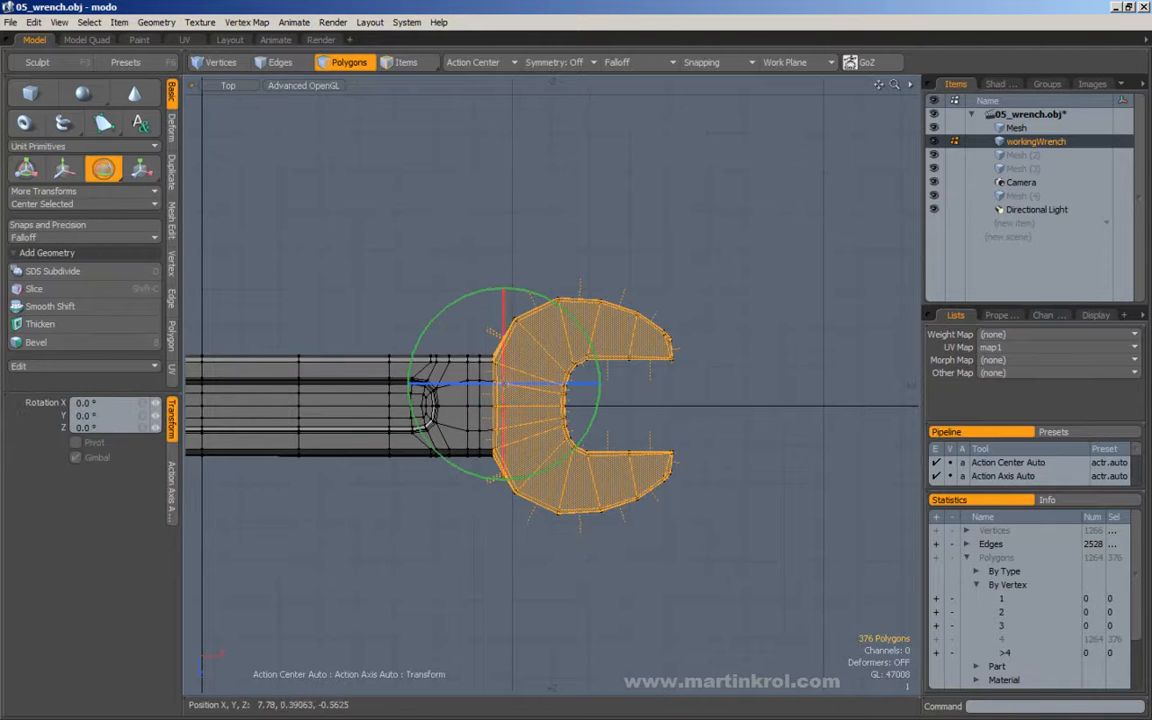
{"action": "left_click", "coordinate": [494, 406]}
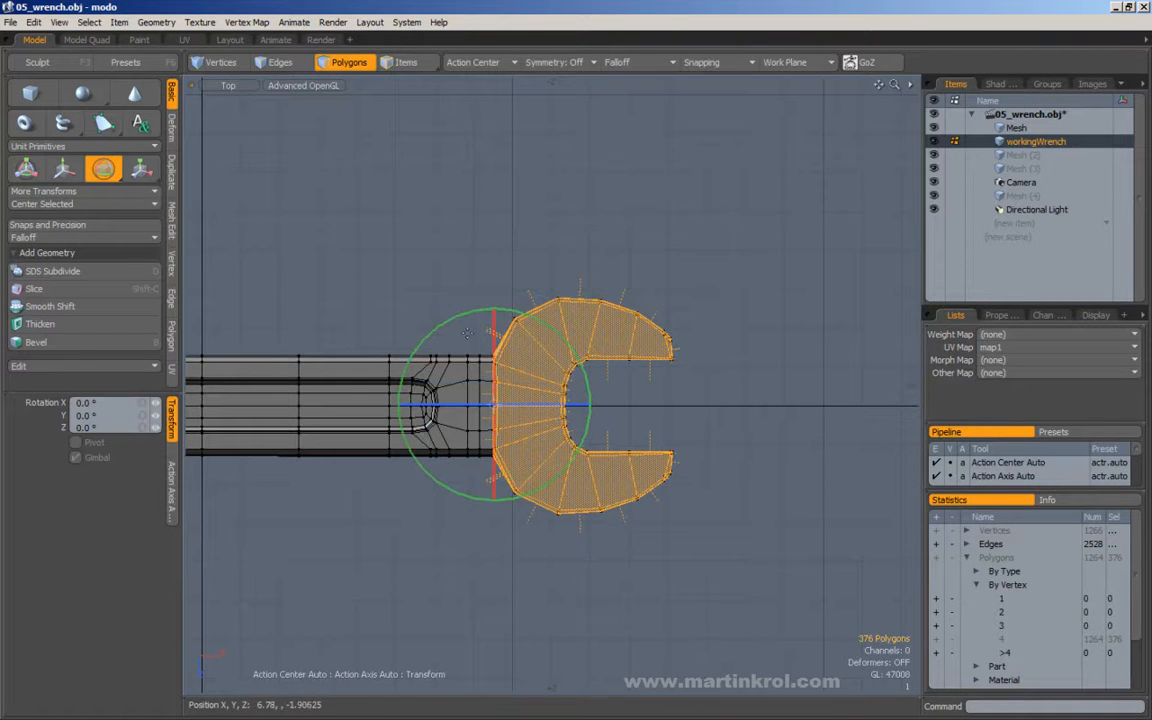
{"action": "left_click_drag", "start_coordinate": [471, 337], "coordinate": [458, 348]}
Move the rotated jaw about 0.16 in X and -0.03 in Z, and clear the selection.
{"action": "key", "text": "w"}
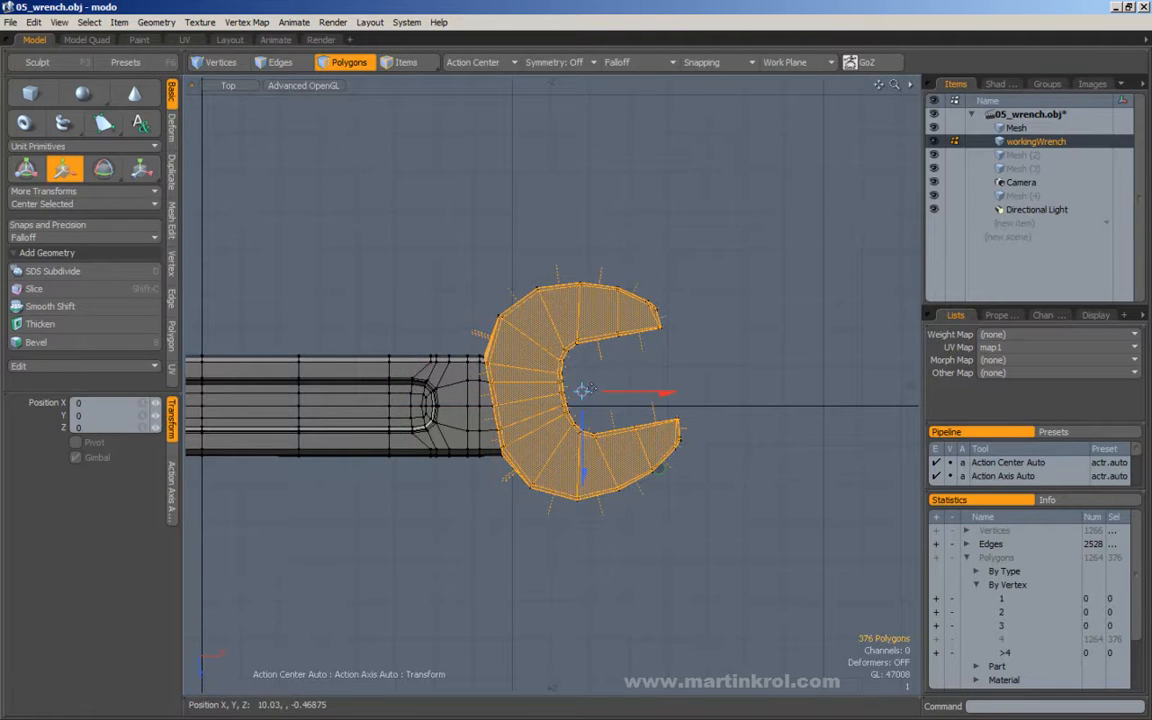
{"action": "left_click_drag", "start_coordinate": [606, 395], "coordinate": [586, 392]}
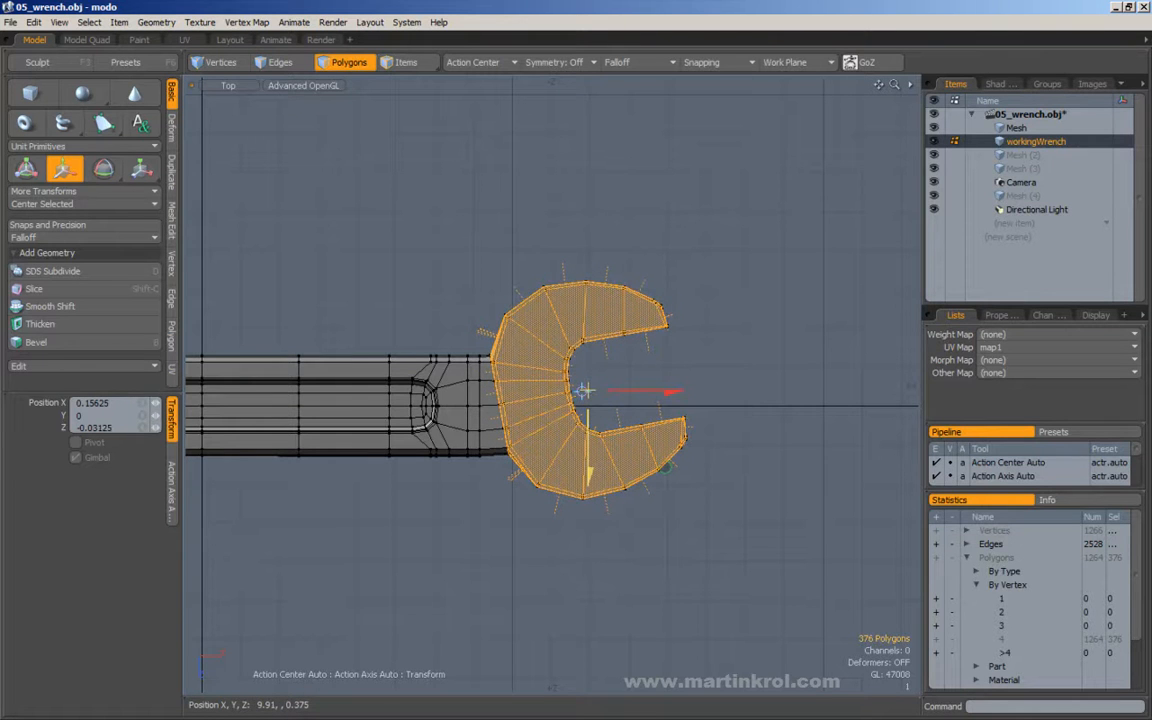
{"action": "key", "text": "space"}
{"action": "left_click", "coordinate": [478, 329]}
{"action": "left_click_drag", "start_coordinate": [468, 337], "coordinate": [455, 291], "text": "alt"}
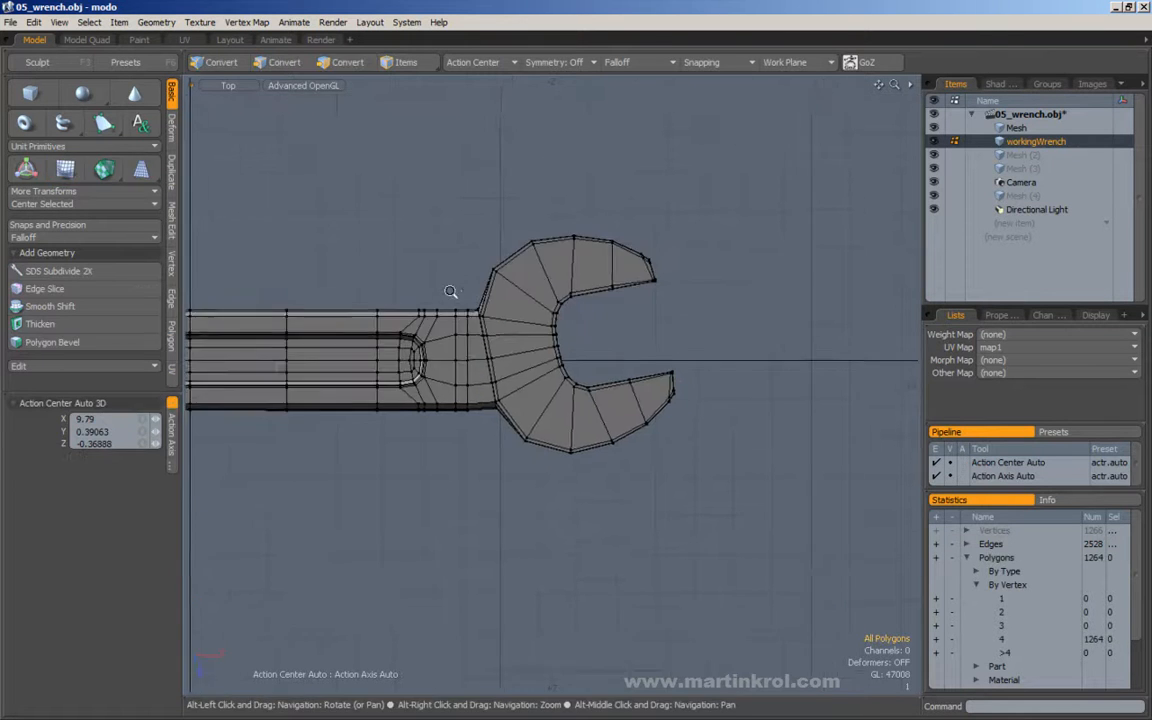
Select the edges at the lower corner between jaw and handle and move them about -0.11 in X and 0.14 in Z.
{"action": "scroll", "coordinate": [455, 290], "scroll_direction": "up", "scroll_amount": 2}
{"action": "left_click", "coordinate": [280, 64]}
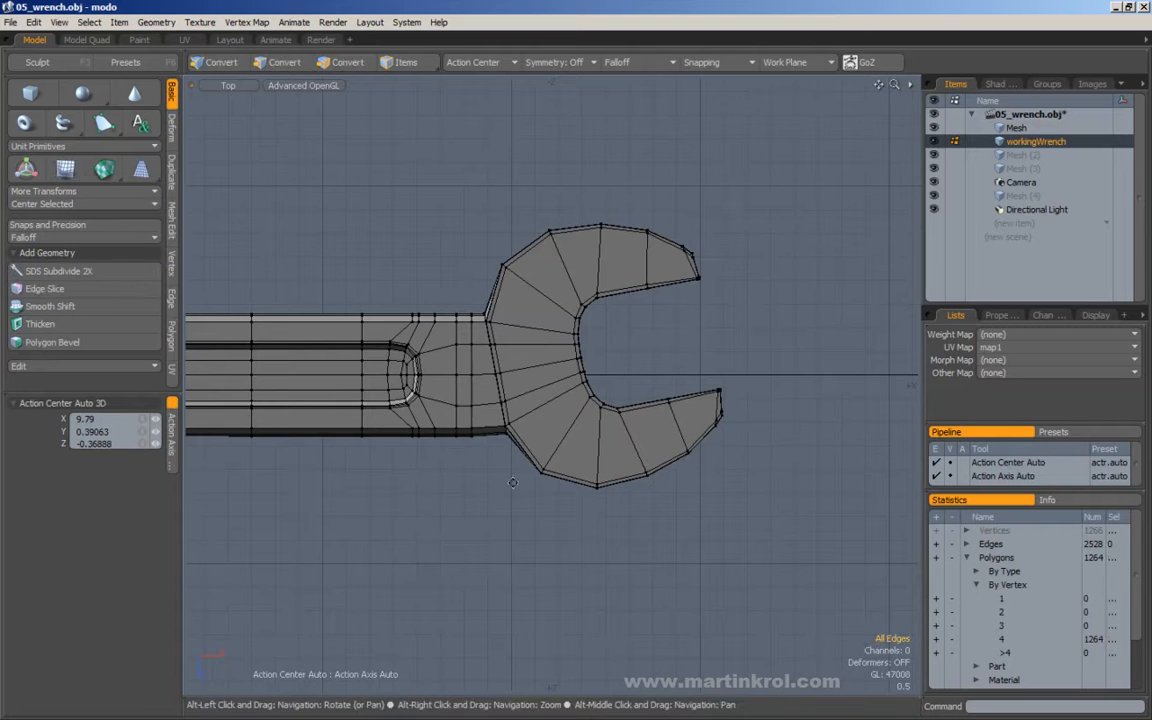
{"action": "scroll", "coordinate": [514, 418], "scroll_direction": "up", "scroll_amount": 2}
{"action": "middle_click_drag", "start_coordinate": [532, 433], "coordinate": [533, 434]}
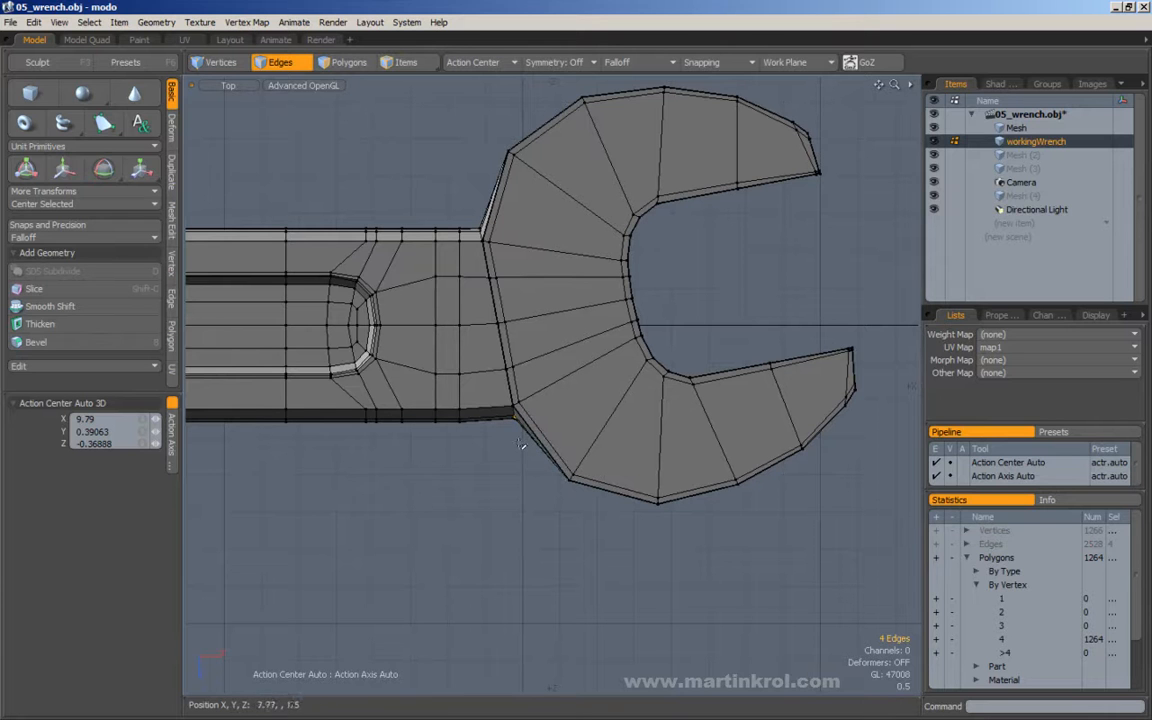
{"action": "key", "text": "w"}
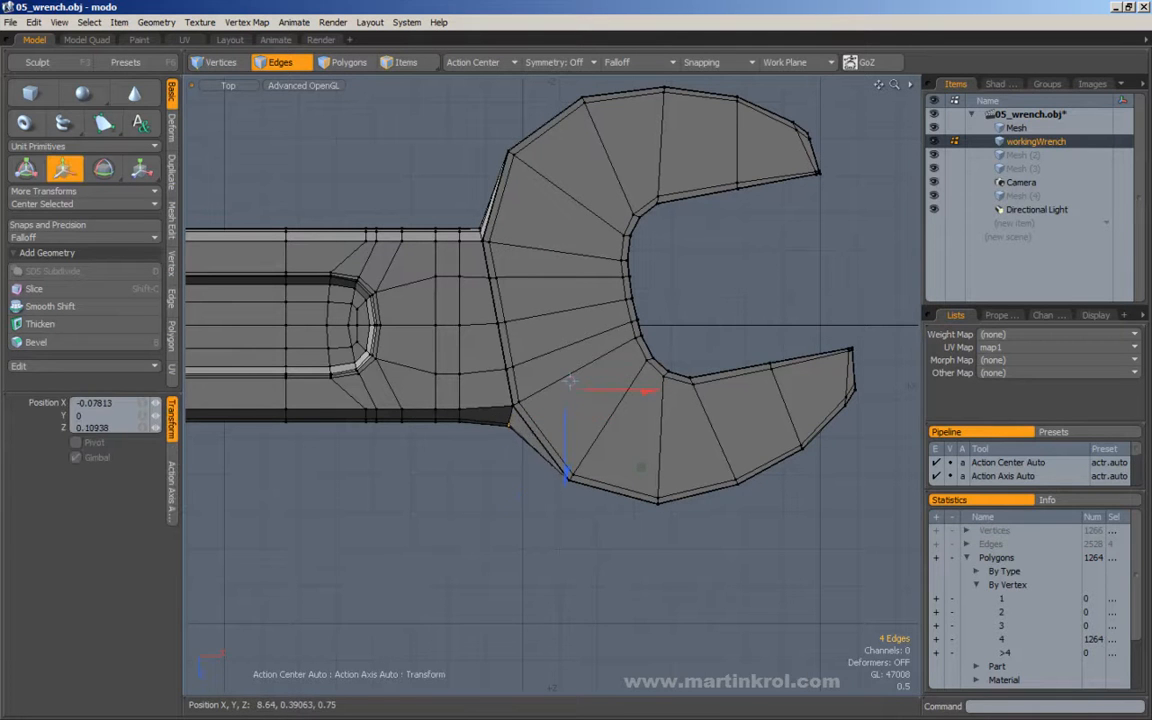
{"action": "left_click_drag", "start_coordinate": [570, 381], "coordinate": [661, 509], "text": "alt"}
{"action": "scroll", "coordinate": [661, 509], "scroll_direction": "up", "scroll_amount": 2, "text": "alt"}
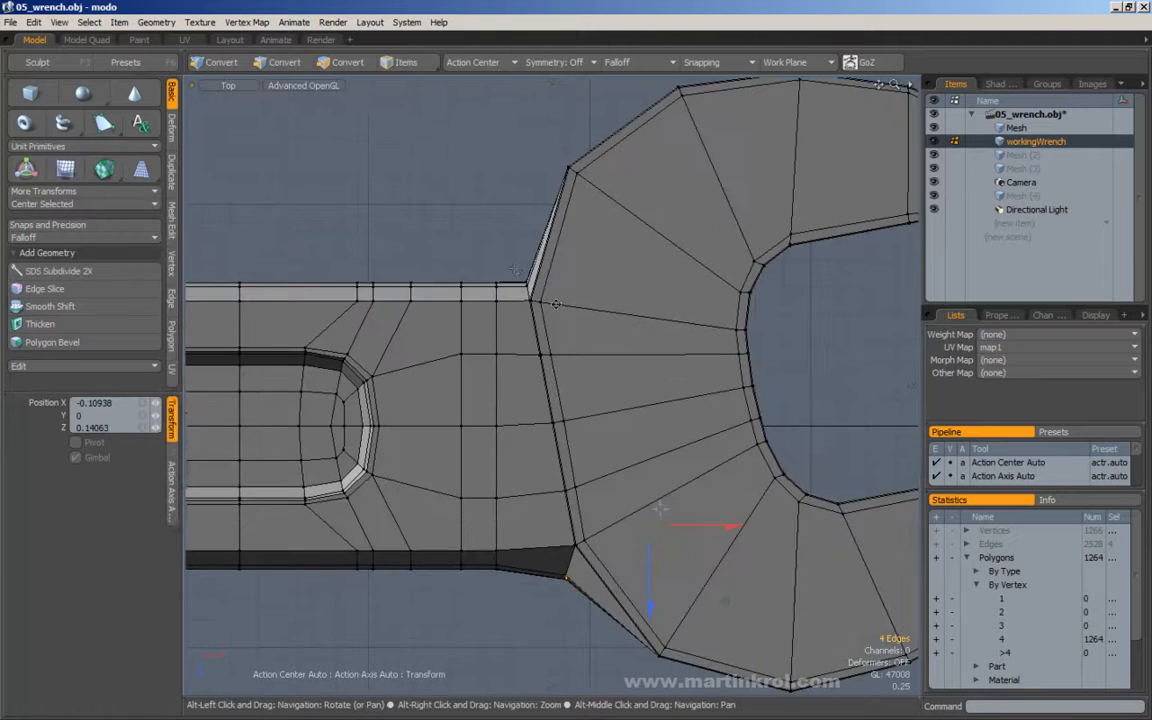
{"action": "key", "text": "space"}
Move the edges at the upper corner between jaw and handle about -0.02 in X and -0.08 in Z.
{"action": "middle_click_drag", "start_coordinate": [509, 262], "coordinate": [525, 281]}
{"action": "key", "text": "w"}
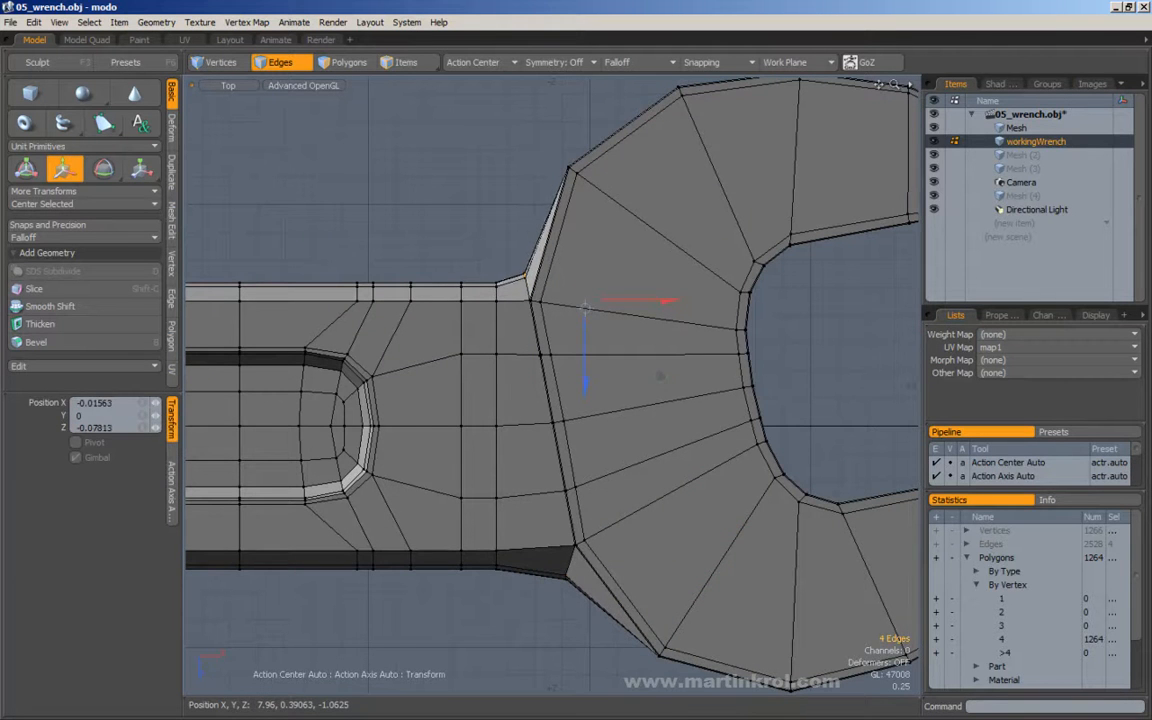
{"action": "key", "text": "space"}
{"action": "left_click", "coordinate": [462, 220]}
{"action": "right_click_drag", "start_coordinate": [499, 237], "coordinate": [390, 251], "text": "alt"}
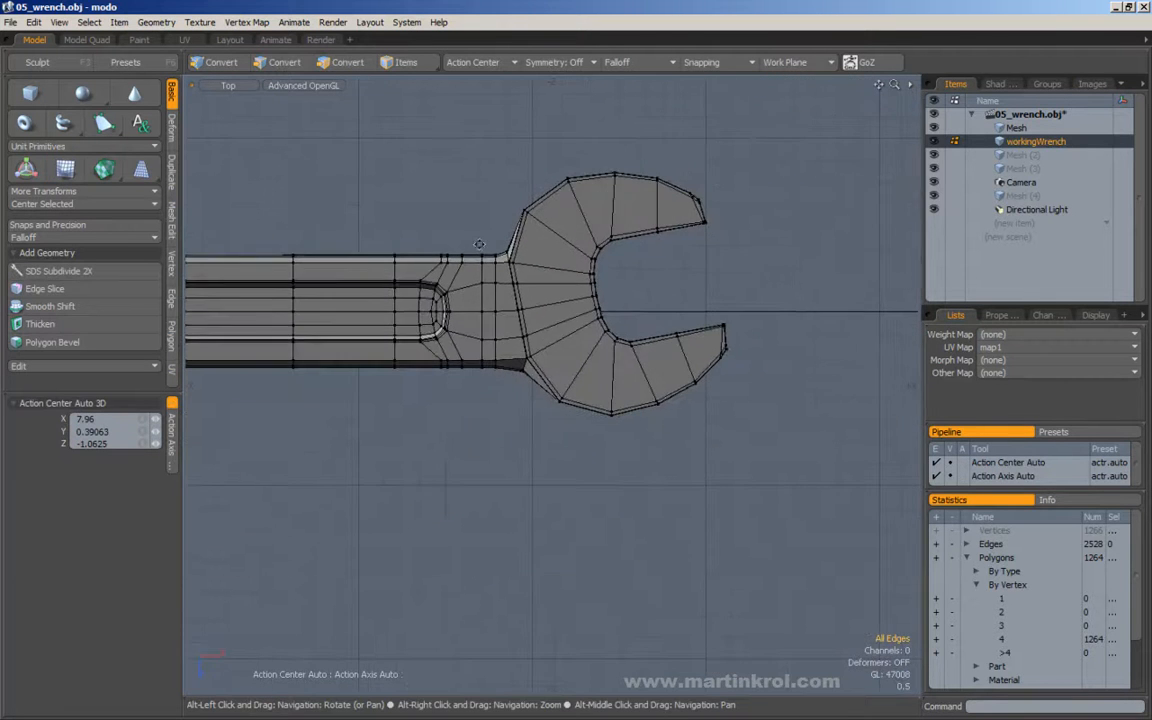
Shift the upper corner edges between jaw and handle about another -0.04 in X and clear the edge selection.
{"action": "right_click_drag", "start_coordinate": [479, 249], "coordinate": [561, 246], "text": "alt"}
{"action": "middle_click_drag", "start_coordinate": [558, 247], "coordinate": [593, 296]}
{"action": "key", "text": "w"}
{"action": "scroll", "coordinate": [604, 283], "scroll_direction": "up", "scroll_amount": 2}
{"action": "left_click_drag", "start_coordinate": [658, 265], "coordinate": [652, 264]}
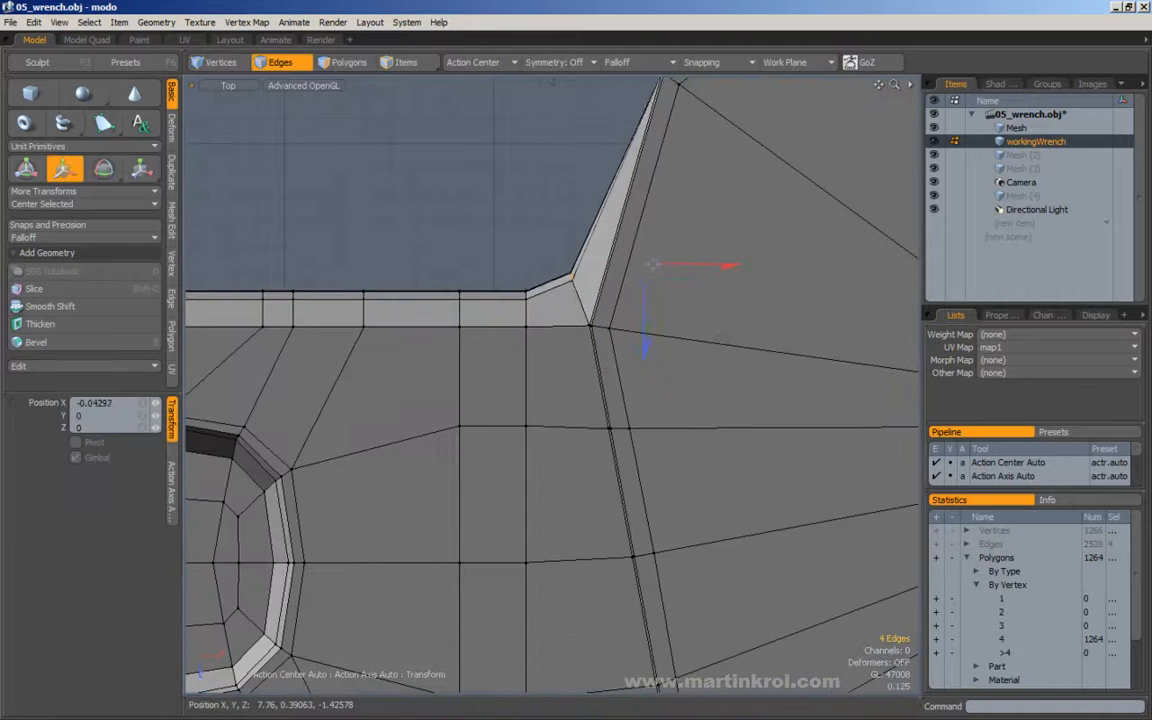
{"action": "right_click_drag", "start_coordinate": [652, 264], "coordinate": [514, 257], "text": "alt"}
{"action": "key", "text": "space"}
{"action": "left_click", "coordinate": [517, 207]}
Compare the wrench with the reference model and select only the polygons of the tilted jaw.
{"action": "right_click_drag", "start_coordinate": [517, 207], "coordinate": [511, 316], "text": "alt"}
{"action": "right_click_drag", "start_coordinate": [646, 316], "coordinate": [488, 322], "text": "alt"}
{"action": "middle_click_drag", "start_coordinate": [488, 322], "coordinate": [558, 325], "text": "alt"}
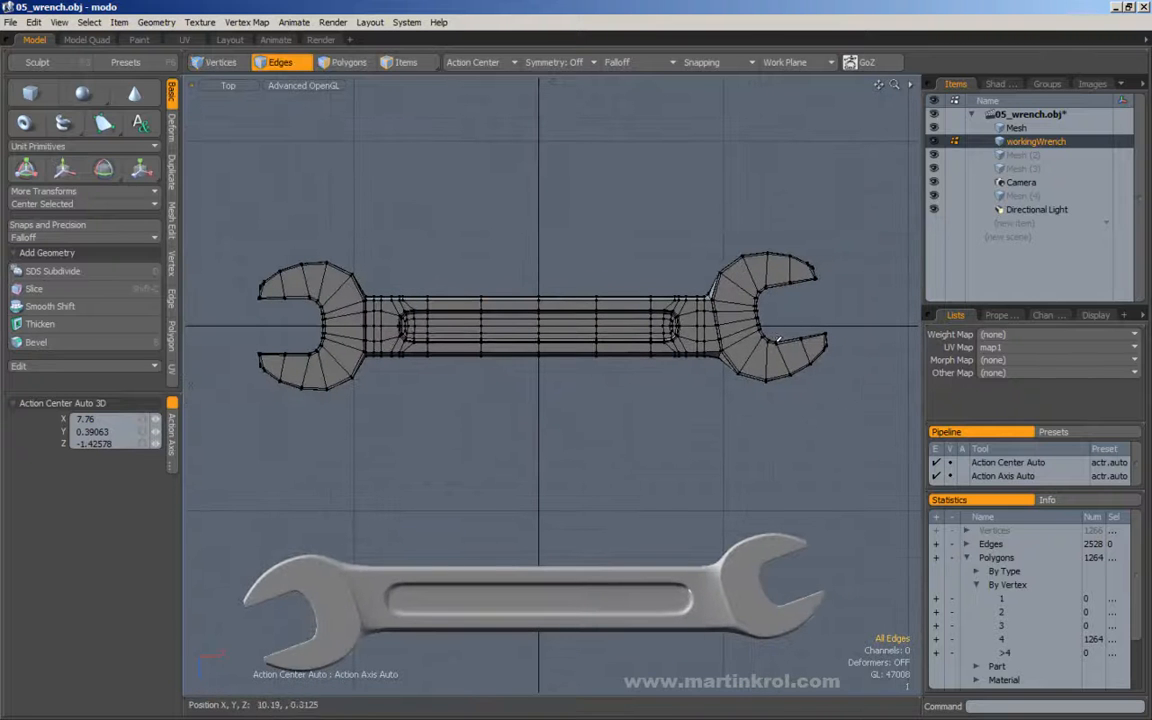
{"action": "left_click", "coordinate": [343, 62]}
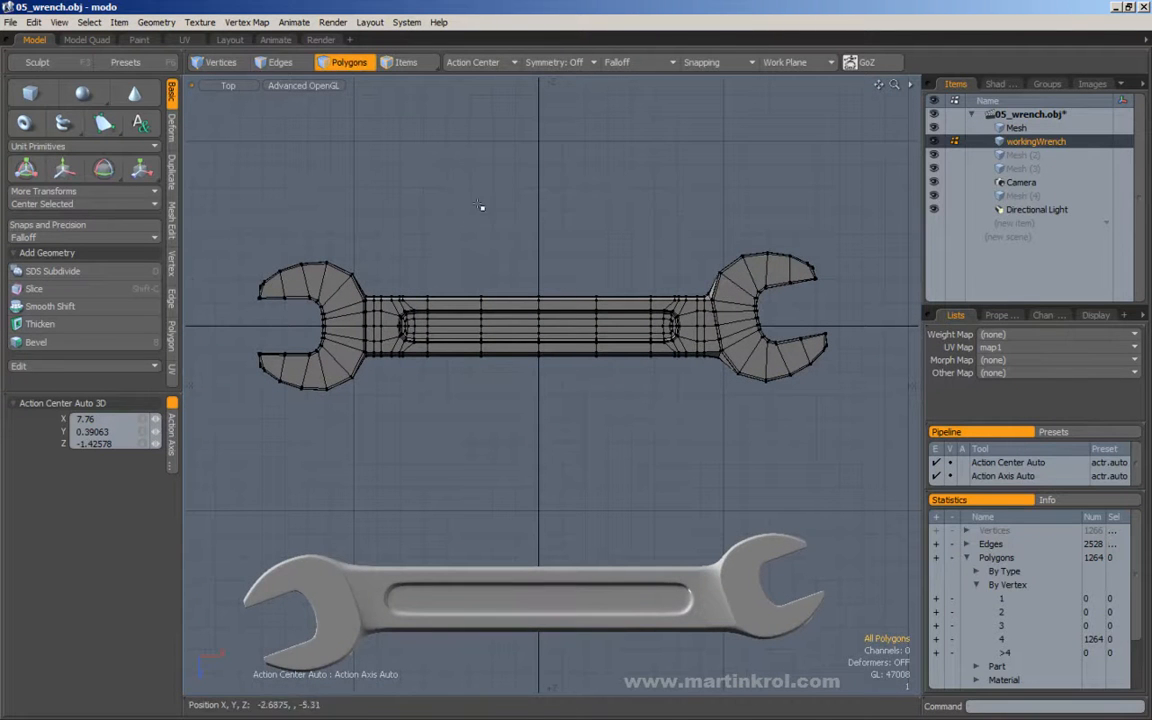
{"action": "right_click_drag", "start_coordinate": [437, 236], "coordinate": [430, 237], "text": "alt"}
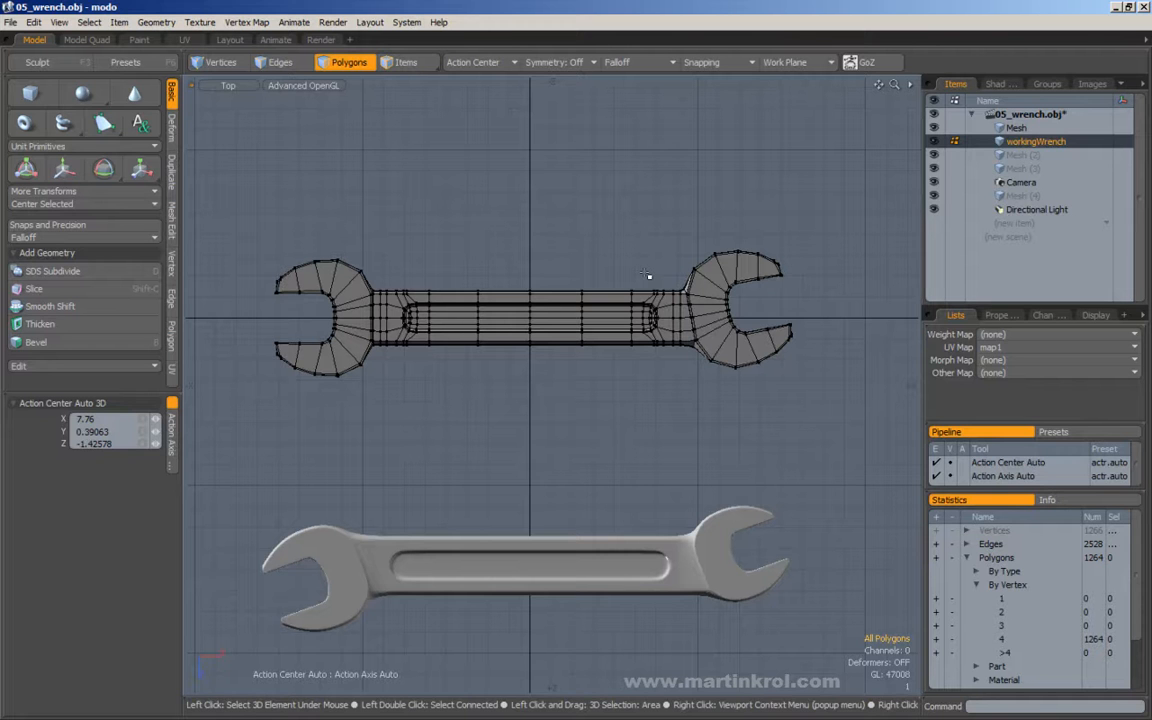
{"action": "right_click_drag", "start_coordinate": [838, 213], "coordinate": [610, 424]}
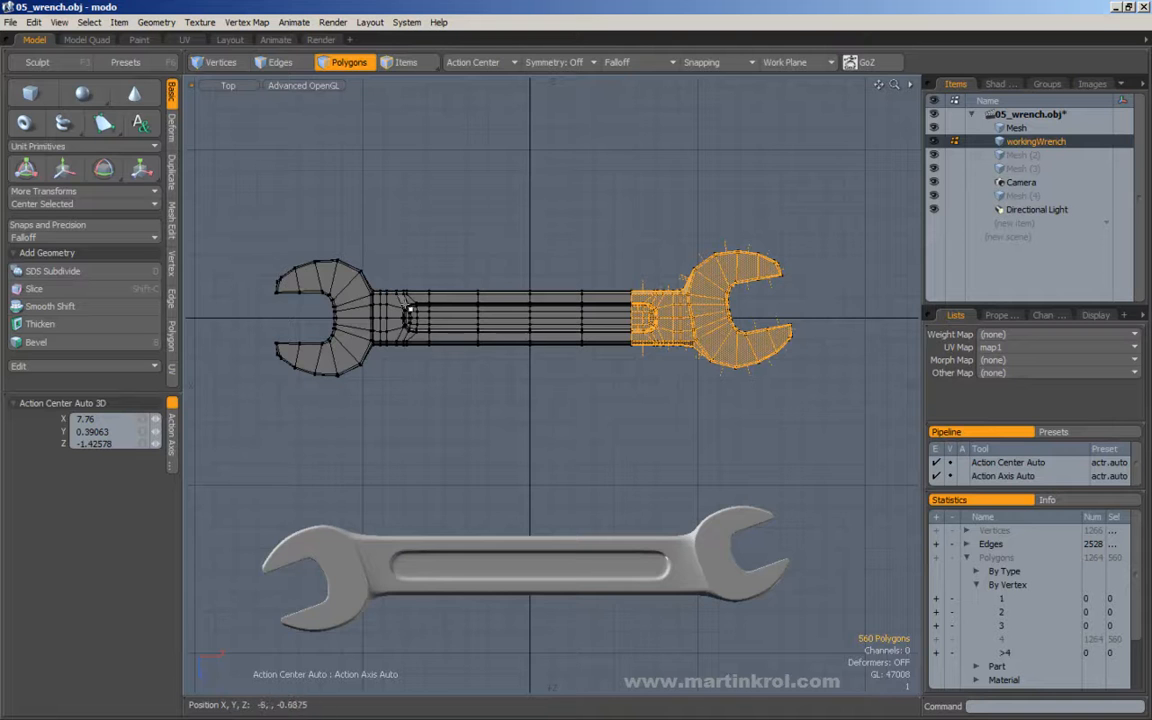
{"action": "left_click_drag", "start_coordinate": [728, 280], "coordinate": [675, 280], "text": "alt"}
{"action": "scroll", "coordinate": [675, 276], "scroll_direction": "up", "scroll_amount": 3}
{"action": "right_click_drag", "start_coordinate": [880, 190], "coordinate": [608, 474]}
{"action": "left_click_drag", "start_coordinate": [664, 310], "coordinate": [584, 326], "text": "alt"}
{"action": "scroll", "coordinate": [584, 326], "scroll_direction": "up", "scroll_amount": 3}
Rotate the jaw slightly further counter-clockwise about its joint and move it about 0.11 in X and 0.02 in Z.
{"action": "key", "text": "e"}
{"action": "left_click", "coordinate": [530, 324]}
{"action": "left_click_drag", "start_coordinate": [502, 236], "coordinate": [490, 236]}
{"action": "key", "text": "w"}
{"action": "left_click_drag", "start_coordinate": [558, 290], "coordinate": [565, 291]}
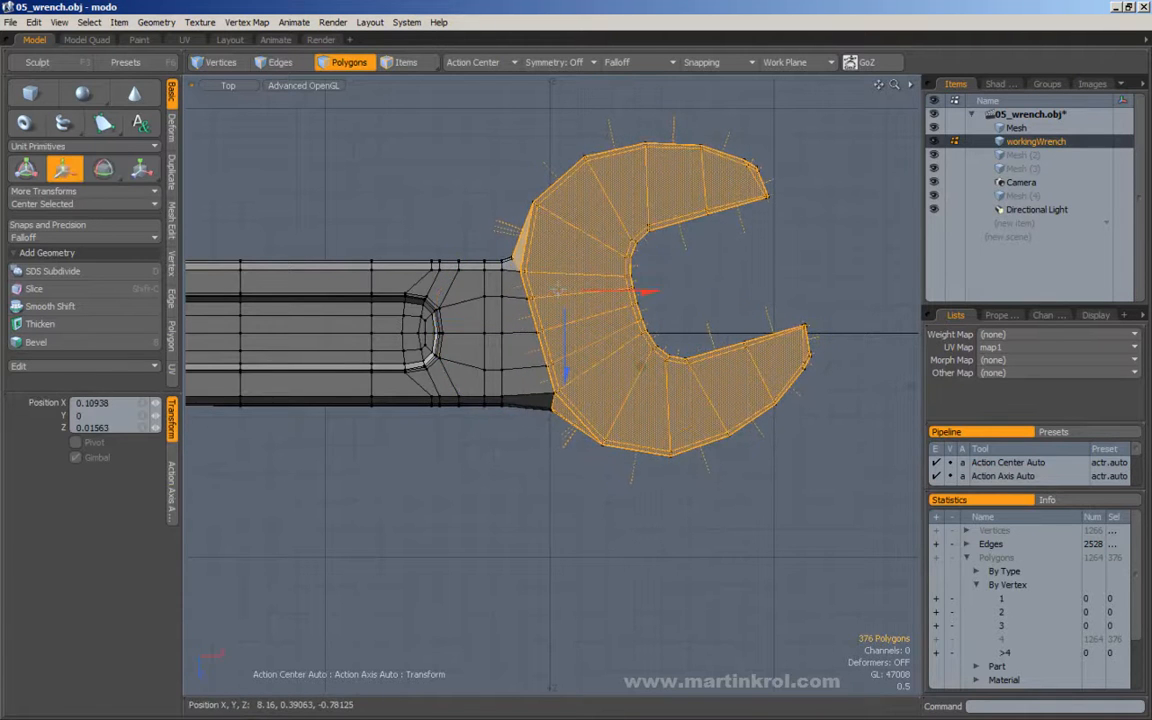
{"action": "right_click_drag", "start_coordinate": [560, 290], "coordinate": [457, 292], "text": "alt"}
{"action": "key", "text": "space"}
{"action": "left_click", "coordinate": [440, 208]}
Select the half of the wrench on the negative X side, with the untilted jaw, and delete its polygons.
{"action": "left_click_drag", "start_coordinate": [439, 260], "coordinate": [555, 265], "text": "alt"}
{"action": "scroll", "coordinate": [484, 189], "scroll_direction": "down", "scroll_amount": 1}
{"action": "scroll", "coordinate": [513, 223], "scroll_direction": "down", "scroll_amount": 1}
{"action": "left_click_drag", "start_coordinate": [513, 223], "coordinate": [593, 246], "text": "alt"}
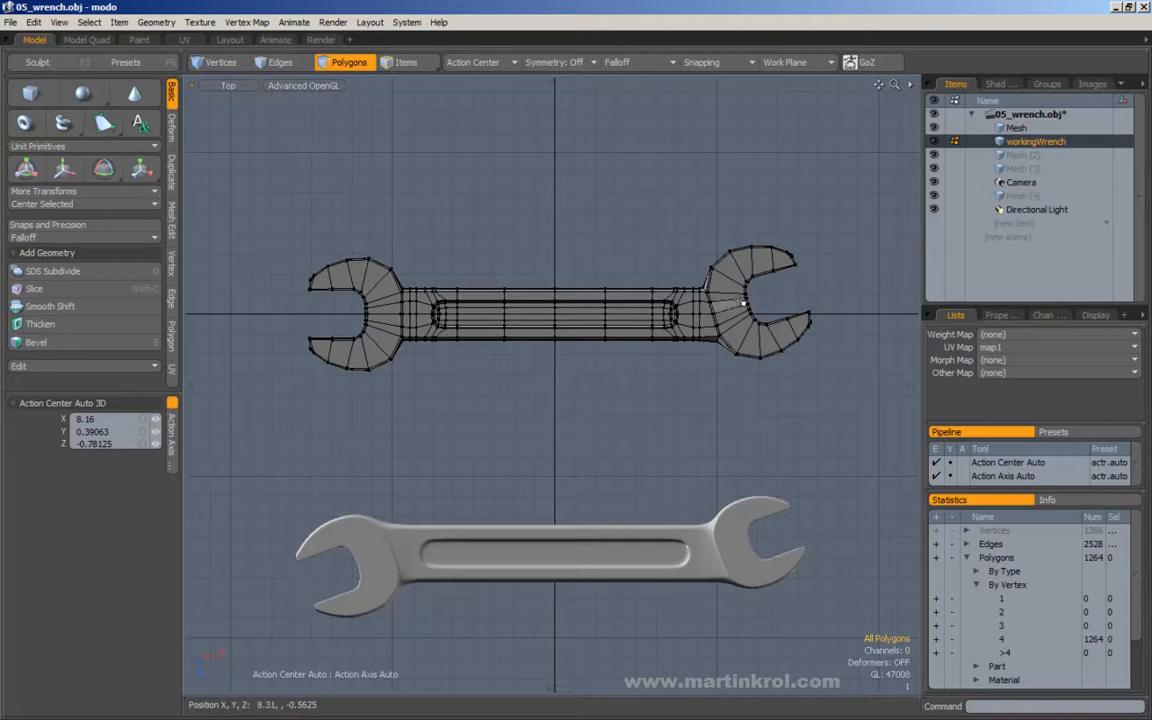
{"action": "left_click_drag", "start_coordinate": [229, 197], "coordinate": [580, 419]}
{"action": "key", "text": "Delete"}
Select the remaining half of the wrench and mirror it across X, with the mirror center at X -1.3125, Y 0 and Z 0.
{"action": "left_click_drag", "start_coordinate": [631, 327], "coordinate": [598, 345], "text": "alt"}
{"action": "double_click", "coordinate": [599, 330]}
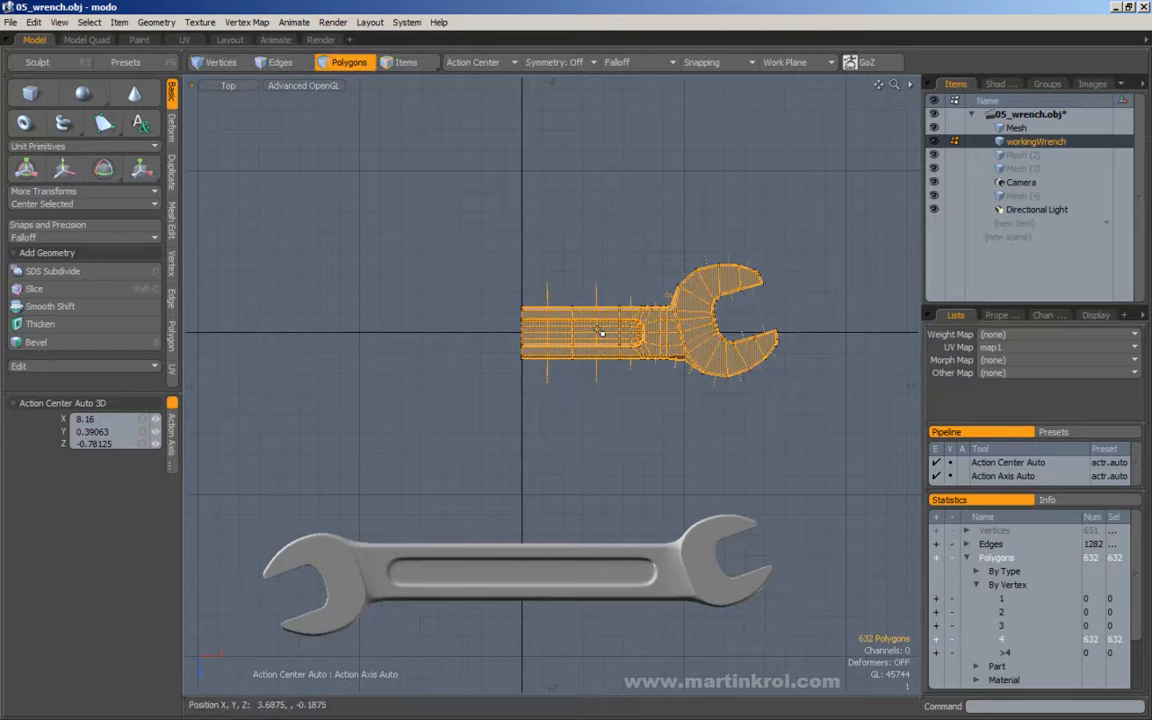
{"action": "key", "text": "ctrl+1"}
{"action": "left_click", "coordinate": [581, 297]}
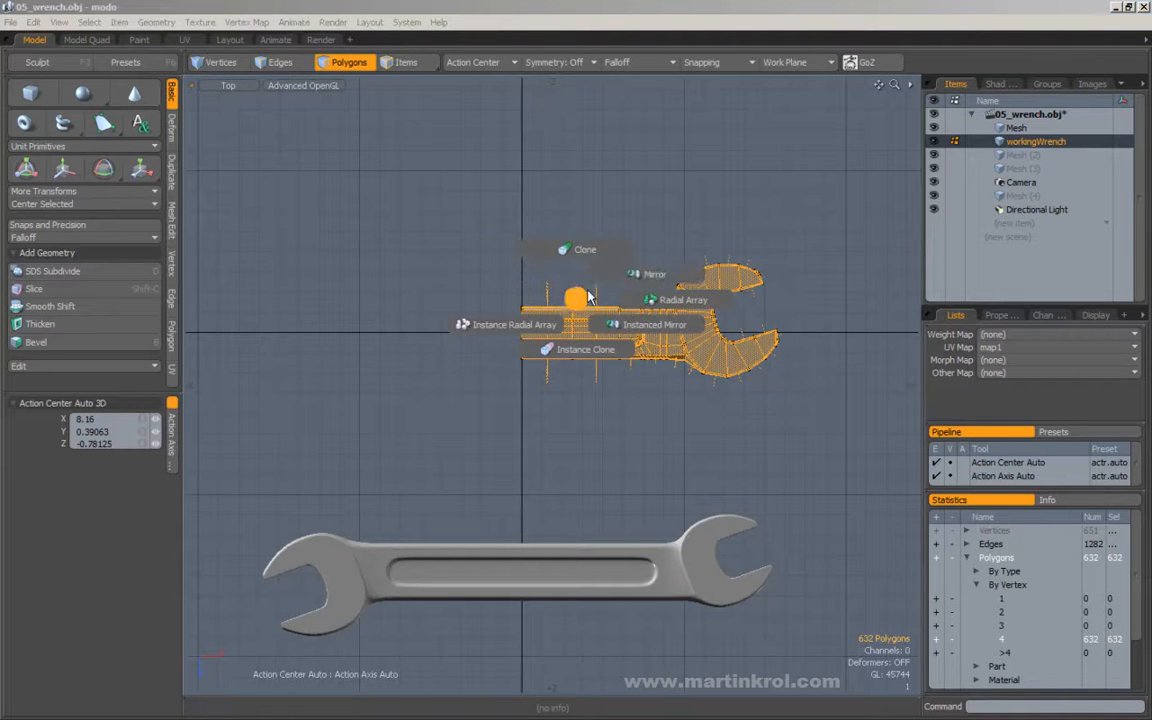
{"action": "left_click", "coordinate": [613, 282]}
{"action": "left_click", "coordinate": [495, 332]}
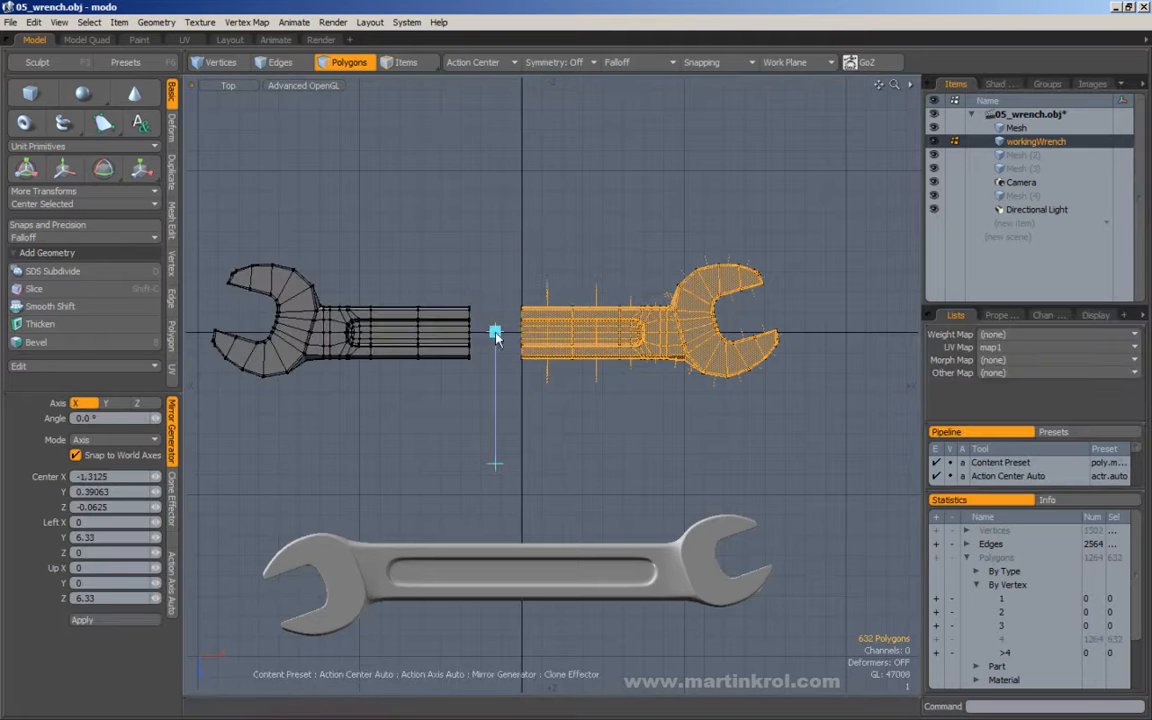
{"action": "mouse_move", "coordinate": [495, 333]}
{"action": "left_mouse_down"}
{"action": "mouse_move", "coordinate": [521, 332]}
{"action": "mouse_move", "coordinate": [495, 332]}
{"action": "left_mouse_up"}
{"action": "left_click_drag", "start_coordinate": [443, 286], "coordinate": [489, 290], "text": "alt+shift"}
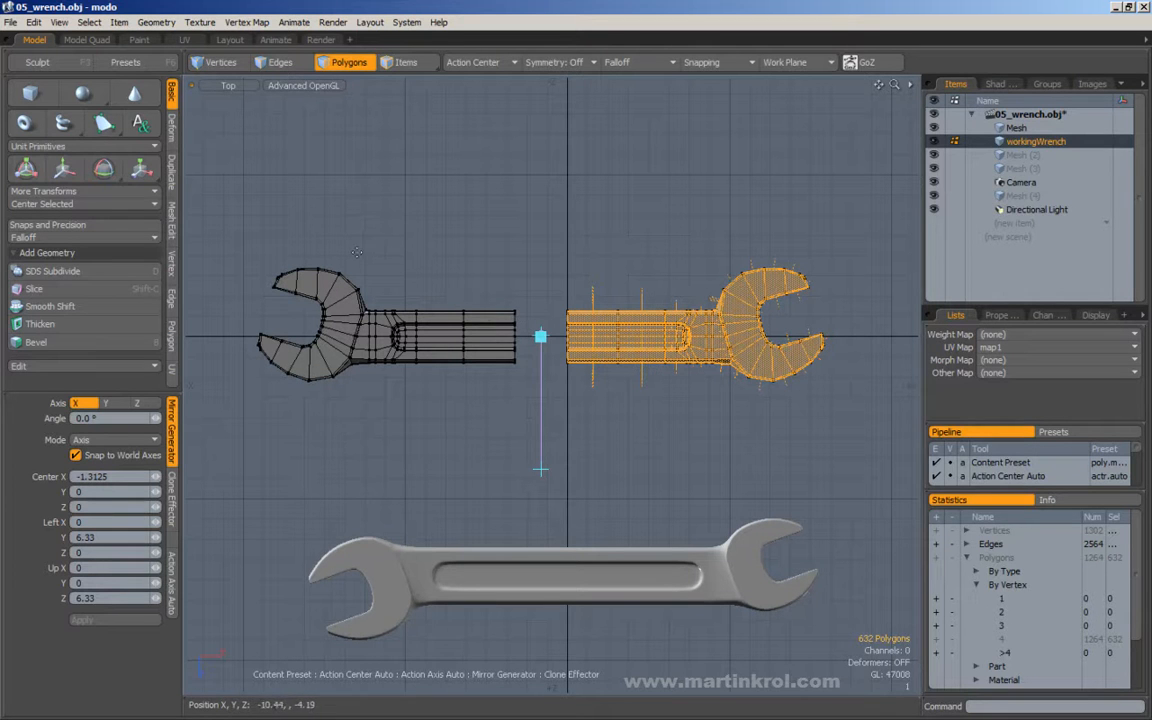
{"action": "key", "text": "space"}
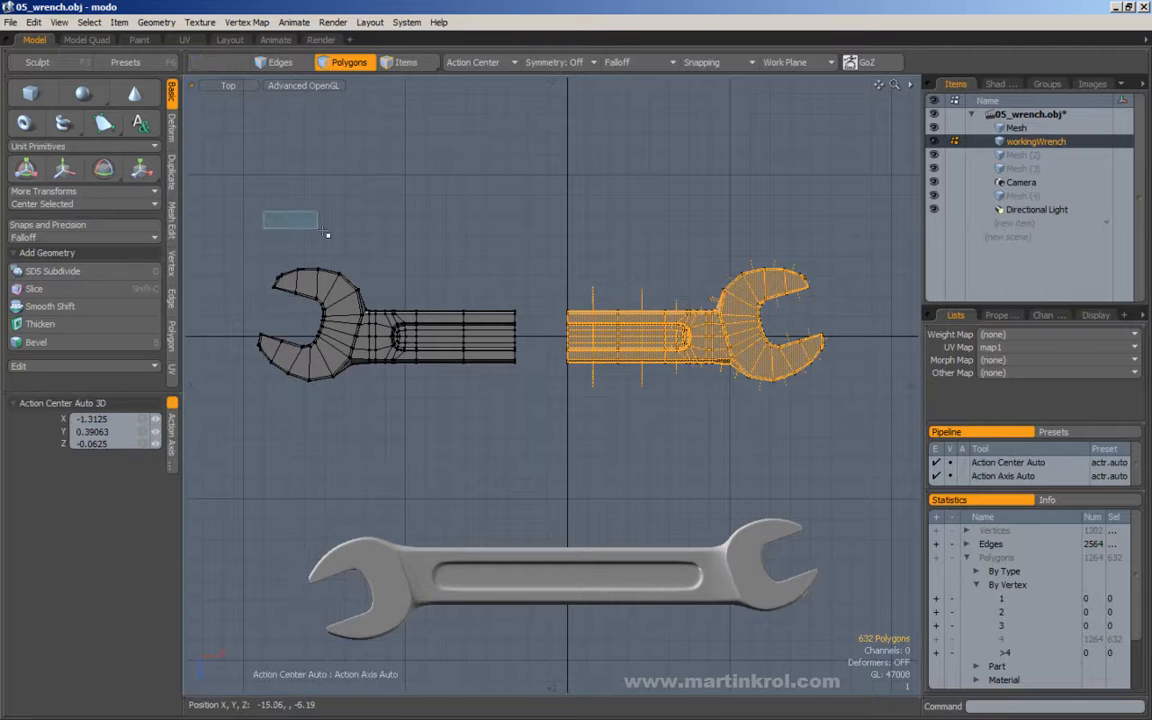
Clear the polygon selection and set the action center to Origin.
{"action": "left_click_drag", "start_coordinate": [284, 217], "coordinate": [290, 220]}
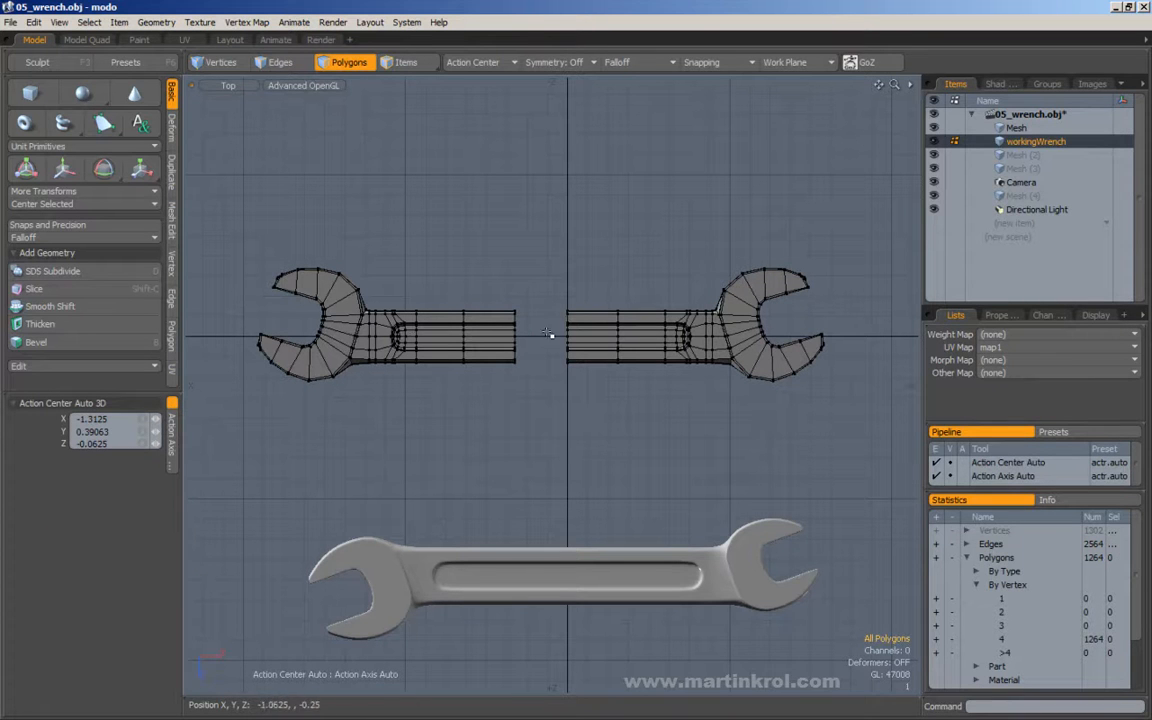
{"action": "left_click_drag", "start_coordinate": [243, 211], "coordinate": [593, 434]}
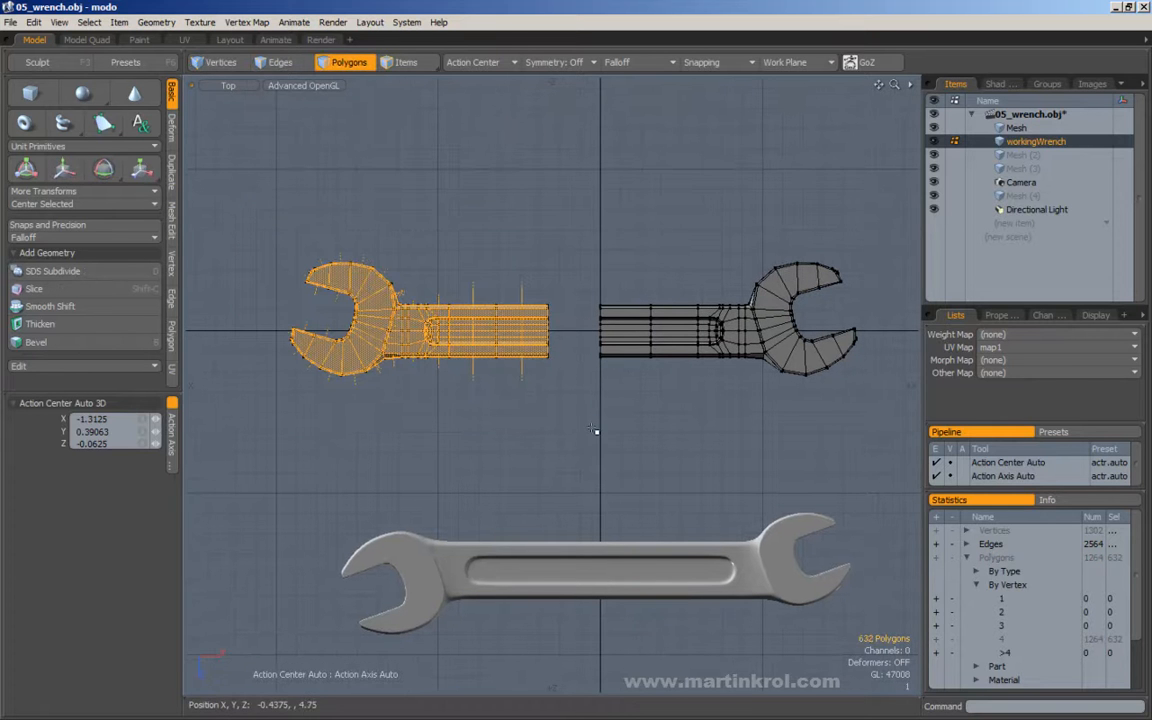
{"action": "left_click", "coordinate": [498, 84]}
{"action": "left_click", "coordinate": [472, 62]}
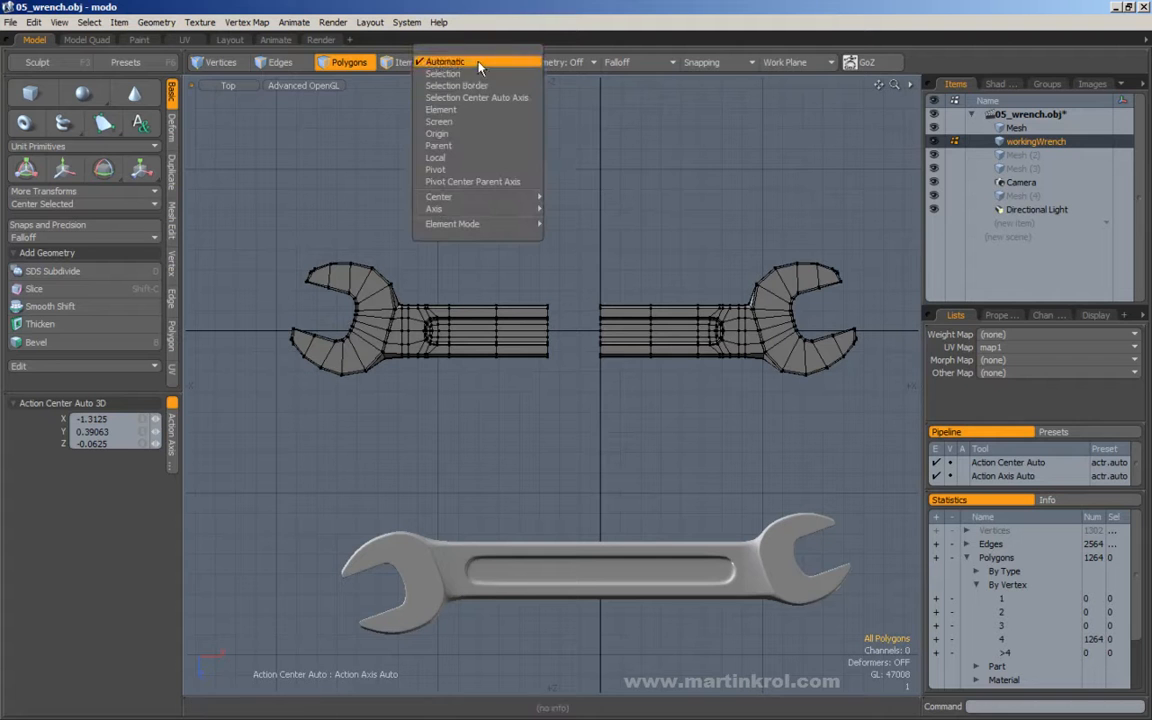
{"action": "left_click", "coordinate": [465, 143]}
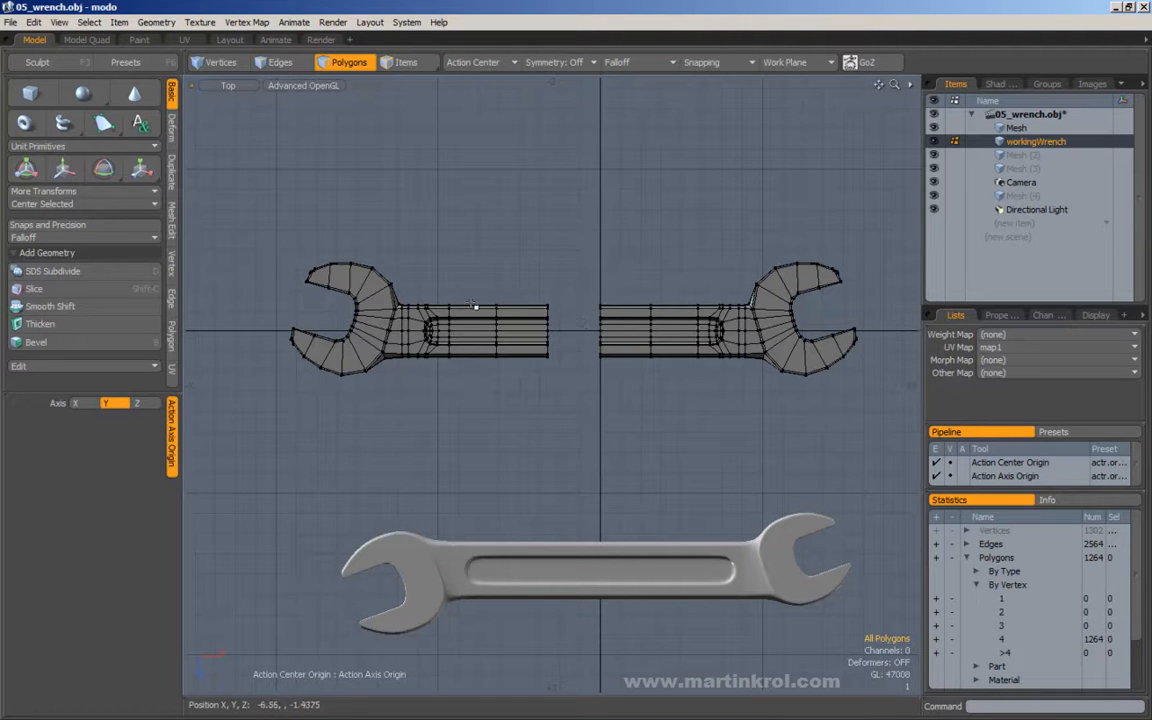
Select the mirrored half of the wrench and scale it to -100% in Z.
{"action": "left_click_drag", "start_coordinate": [233, 177], "coordinate": [553, 367]}
{"action": "key", "text": "y"}
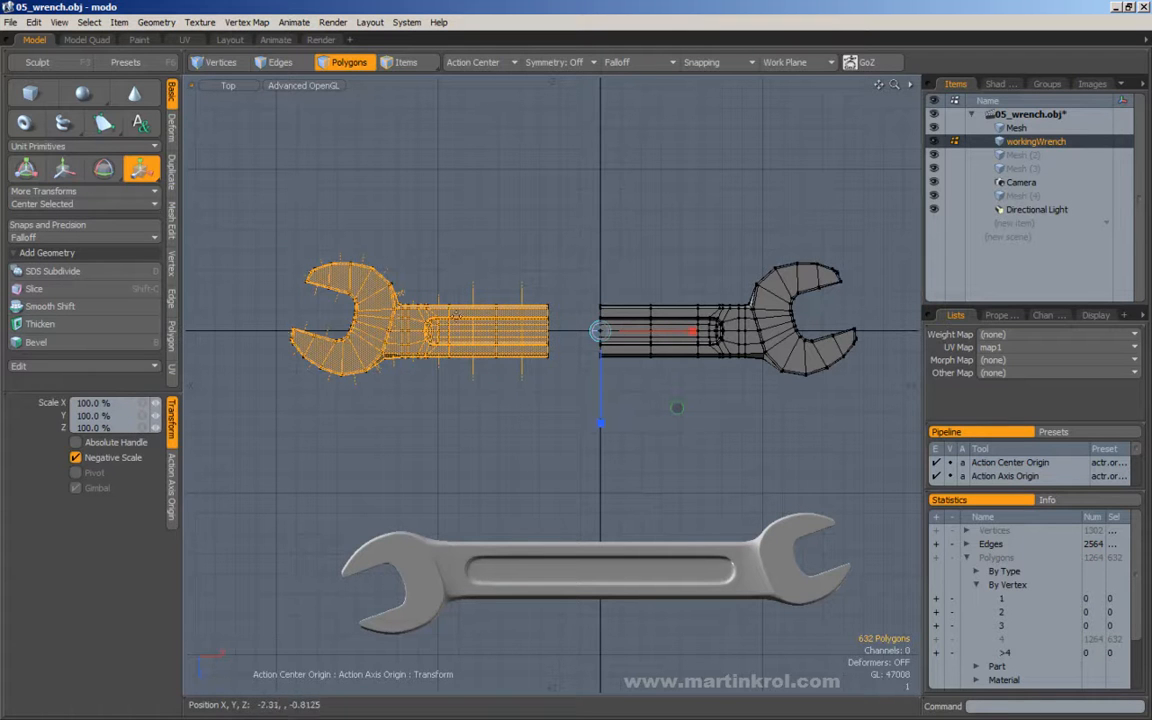
{"action": "left_click_drag", "start_coordinate": [599, 424], "coordinate": [600, 236]}
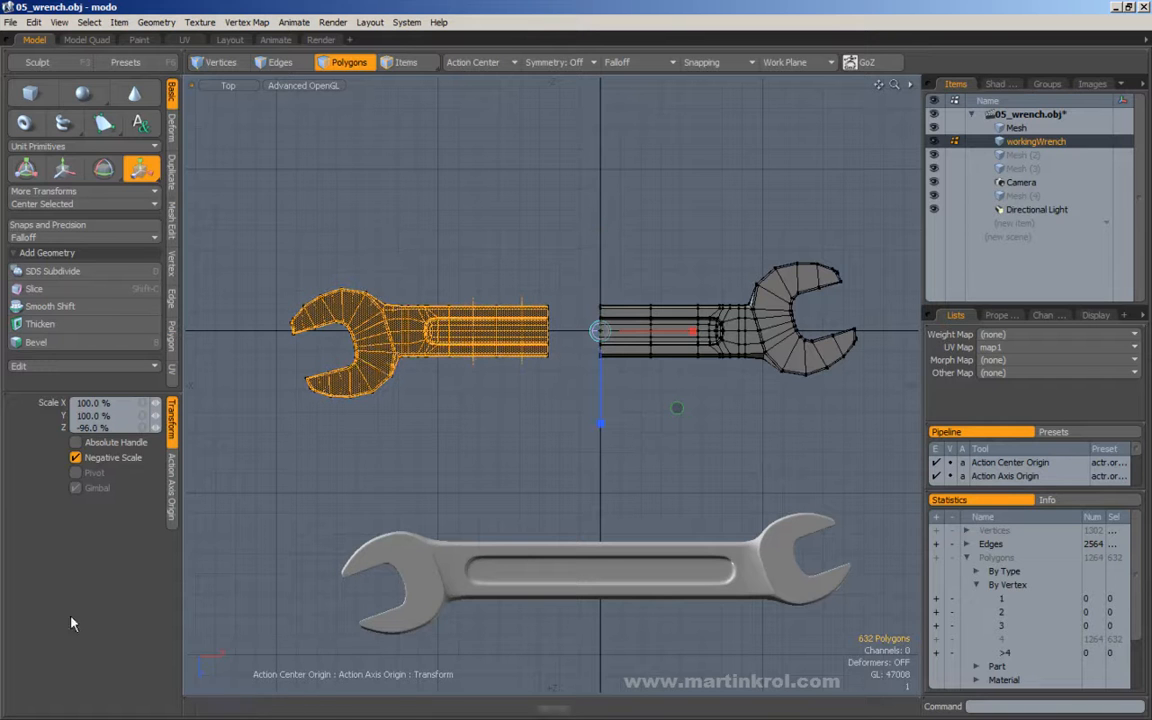
{"action": "left_click_drag", "start_coordinate": [125, 430], "coordinate": [58, 431]}
{"action": "type", "text": "-100"}
{"action": "key", "text": "Return"}
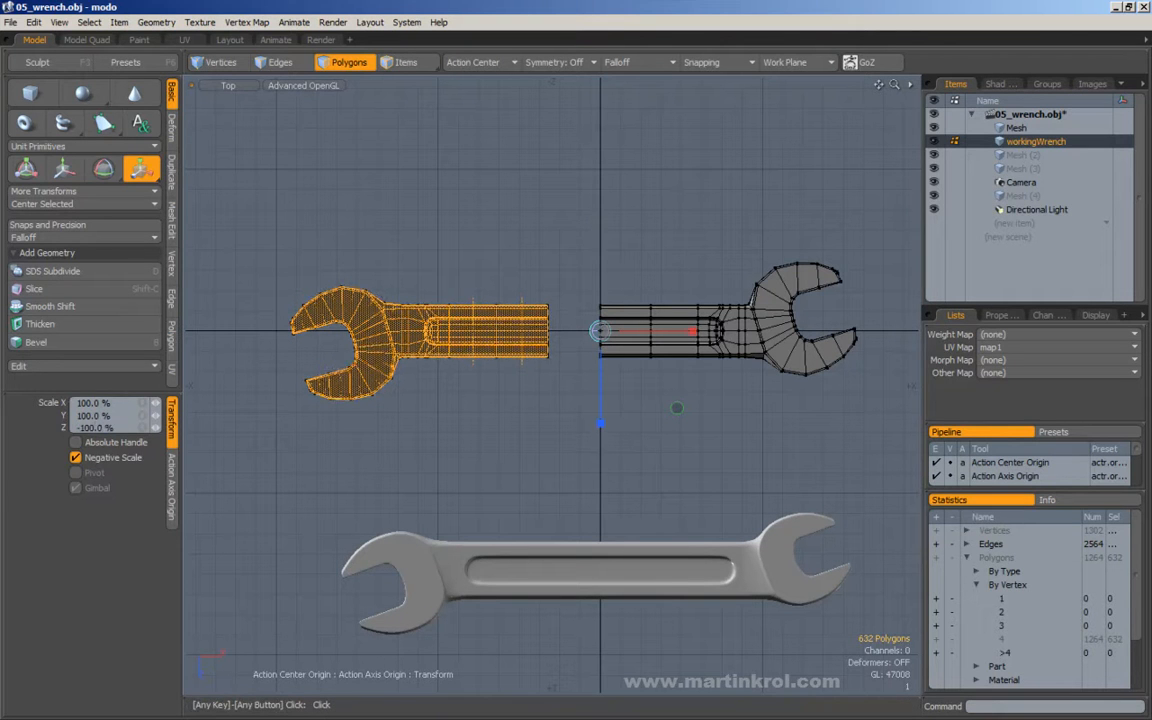
{"action": "key", "text": "space"}
Examine the polygon shading of the scaled half around its slot end and jaw joint, and compare it with the other half.
{"action": "left_click_drag", "start_coordinate": [437, 290], "coordinate": [469, 320]}
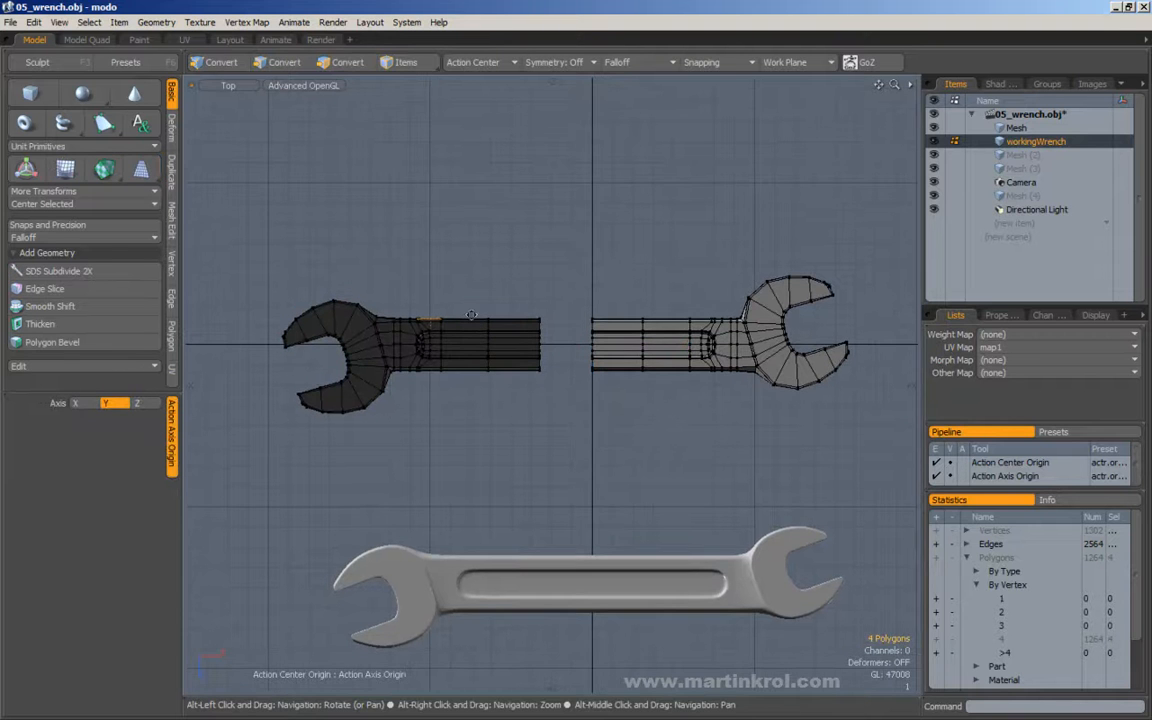
{"action": "left_click_drag", "start_coordinate": [415, 230], "coordinate": [404, 263], "text": "alt"}
{"action": "middle_click_drag", "start_coordinate": [404, 263], "coordinate": [438, 300]}
{"action": "middle_click_drag", "start_coordinate": [252, 271], "coordinate": [560, 488]}
{"action": "scroll", "coordinate": [414, 369], "scroll_direction": "up", "scroll_amount": 5, "text": "alt"}
{"action": "left_click", "coordinate": [489, 283]}
{"action": "middle_click_drag", "start_coordinate": [289, 236], "coordinate": [490, 572]}
{"action": "left_click_drag", "start_coordinate": [356, 436], "coordinate": [421, 438], "text": "ctrl+alt"}
{"action": "left_click_drag", "start_coordinate": [369, 505], "coordinate": [298, 530], "text": "ctrl+alt"}
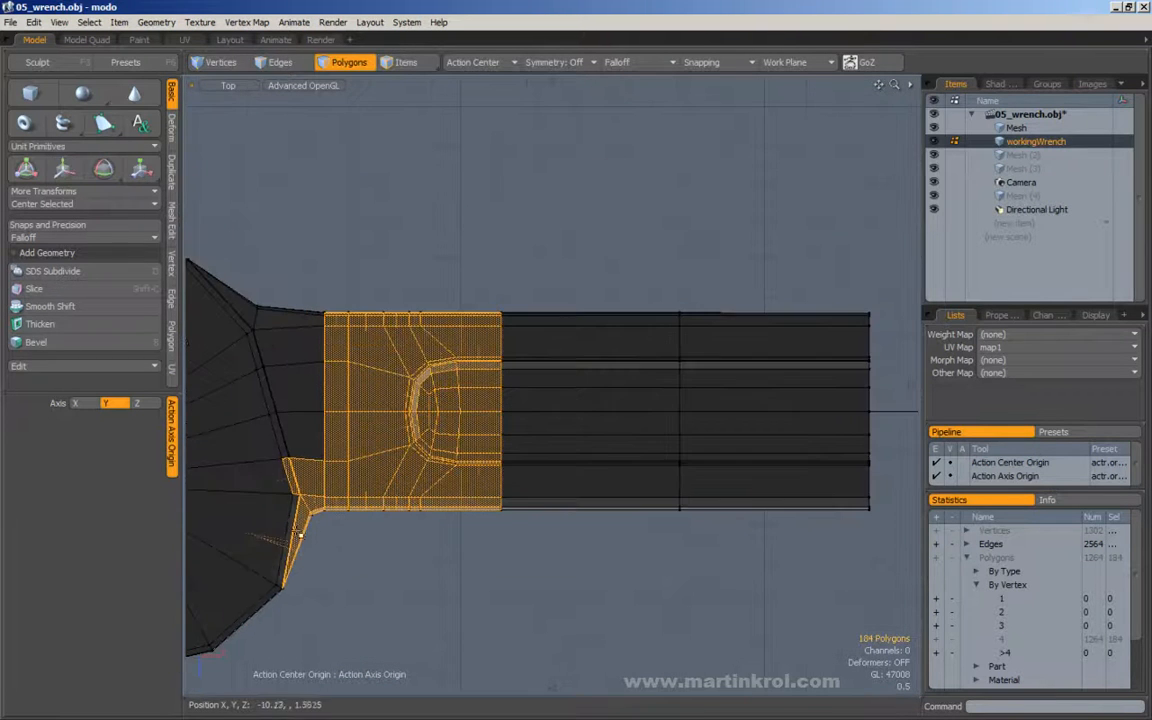
{"action": "left_click_drag", "start_coordinate": [437, 516], "coordinate": [337, 522], "text": "ctrl+alt"}
{"action": "left_click_drag", "start_coordinate": [800, 450], "coordinate": [564, 405], "text": "alt"}
{"action": "key", "text": "1"}
{"action": "middle_click_drag", "start_coordinate": [545, 284], "coordinate": [815, 505]}
{"action": "left_click", "coordinate": [345, 62]}
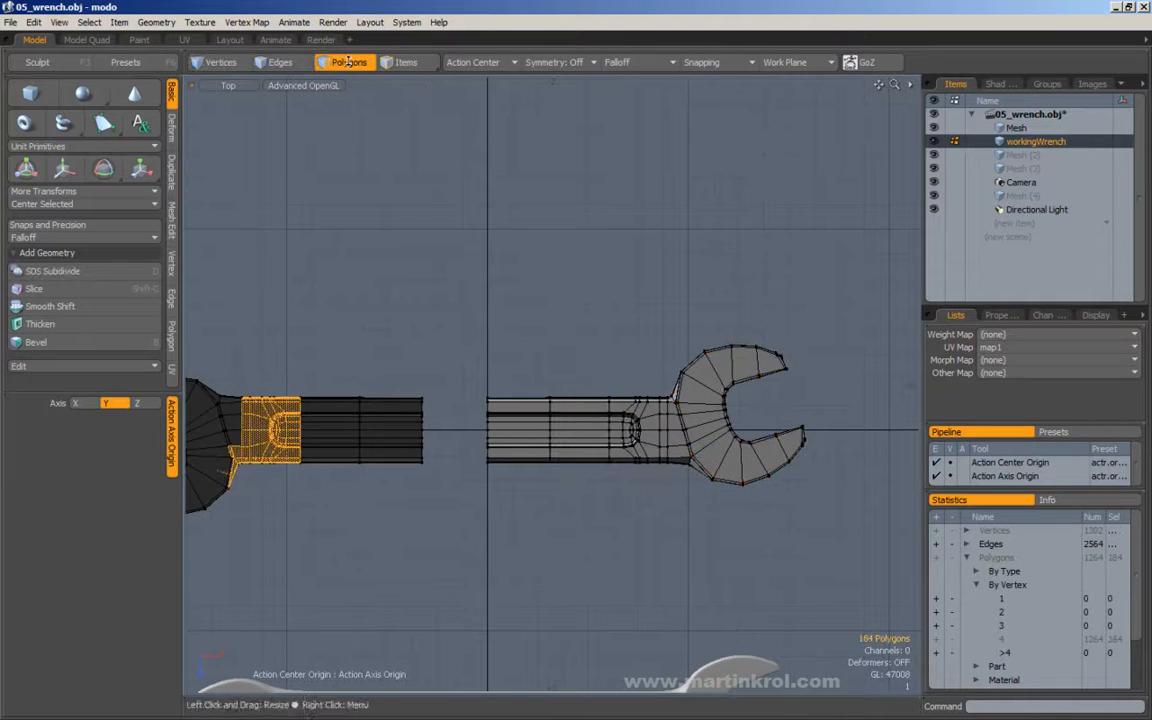
Select all polygons of the scaled half, flip them and clear the selection.
{"action": "middle_click_drag", "start_coordinate": [580, 283], "coordinate": [745, 462], "text": "shift"}
{"action": "left_click_drag", "start_coordinate": [555, 329], "coordinate": [704, 332], "text": "alt"}
{"action": "left_click_drag", "start_coordinate": [704, 332], "coordinate": [680, 331], "text": "ctrl+alt"}
{"action": "middle_click_drag", "start_coordinate": [278, 286], "coordinate": [617, 535]}
{"action": "key", "text": "f"}
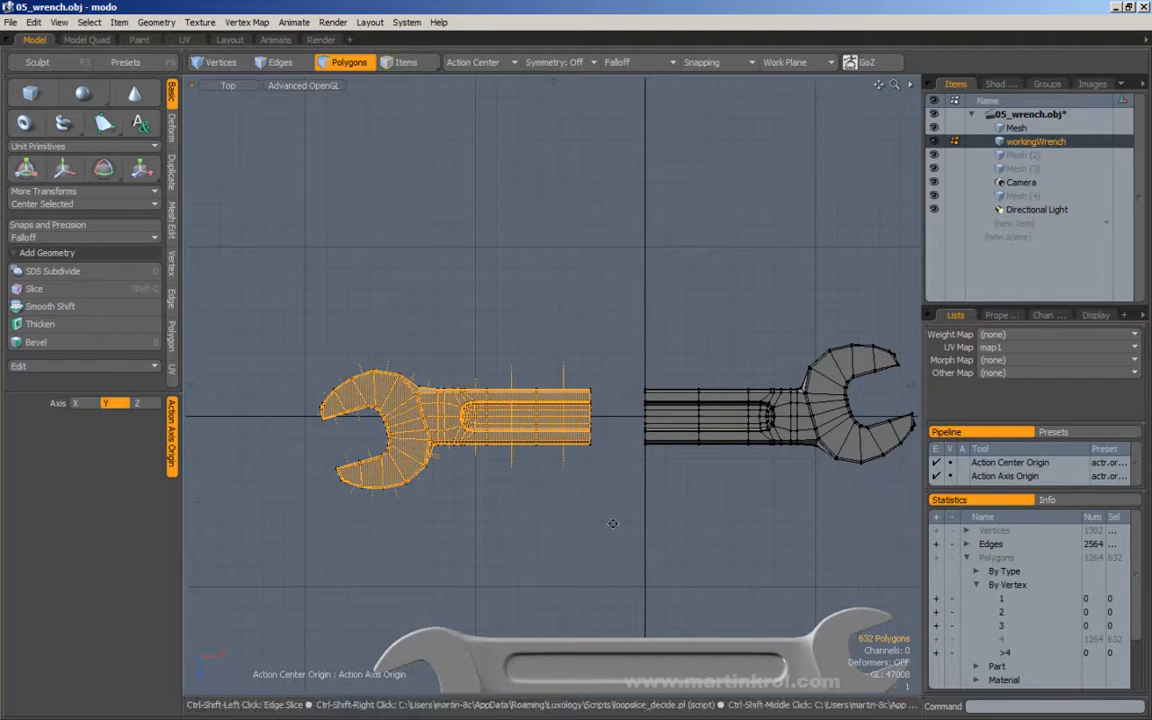
{"action": "left_click", "coordinate": [630, 532]}
Select the mirrored half, move it in X until its open end almost meets the other half, and clear the selection.
{"action": "left_click_drag", "start_coordinate": [503, 442], "coordinate": [467, 413], "text": "alt"}
{"action": "double_click", "coordinate": [465, 412]}
{"action": "left_click_drag", "start_coordinate": [537, 424], "coordinate": [566, 436], "text": "ctrl+alt"}
{"action": "left_click_drag", "start_coordinate": [566, 436], "coordinate": [612, 422], "text": "alt"}
{"action": "key", "text": "w"}
{"action": "right_click_drag", "start_coordinate": [535, 361], "coordinate": [608, 390], "text": "alt"}
{"action": "key", "text": "Escape"}
{"action": "key", "text": "Escape"}
{"action": "right_click_drag", "start_coordinate": [542, 408], "coordinate": [510, 376], "text": "alt"}
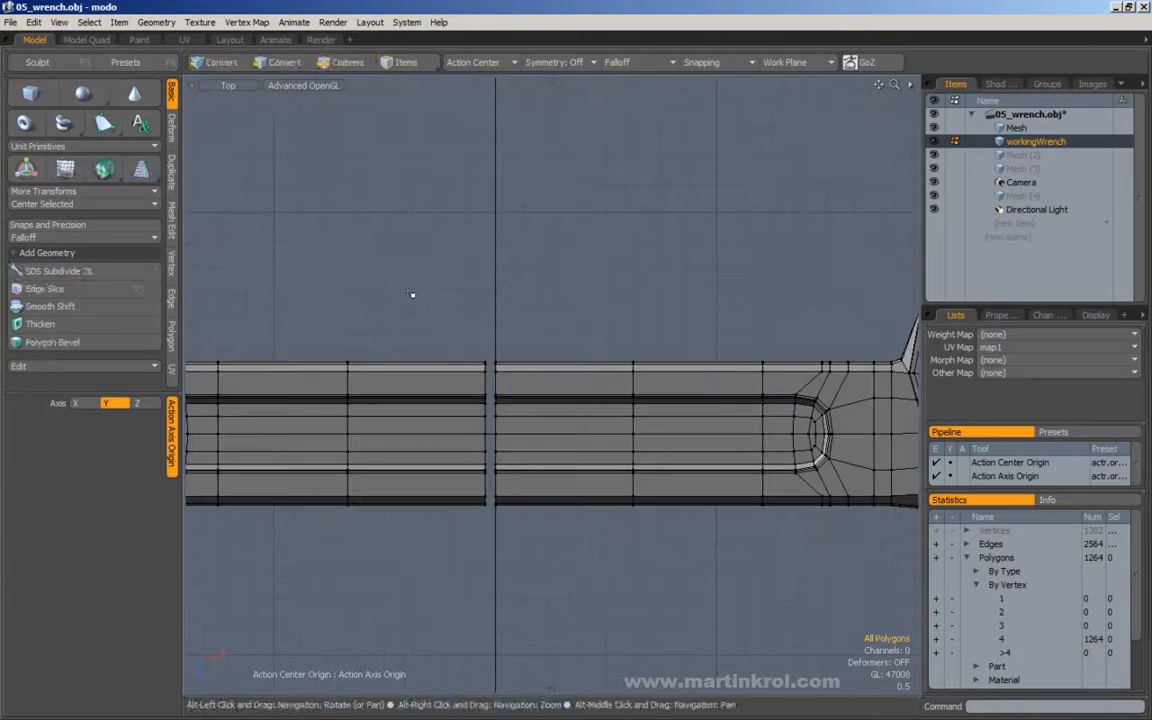
Try to close the gap between the two handle ends with the Drag Snap Rigid preset.
{"action": "left_click", "coordinate": [48, 226]}
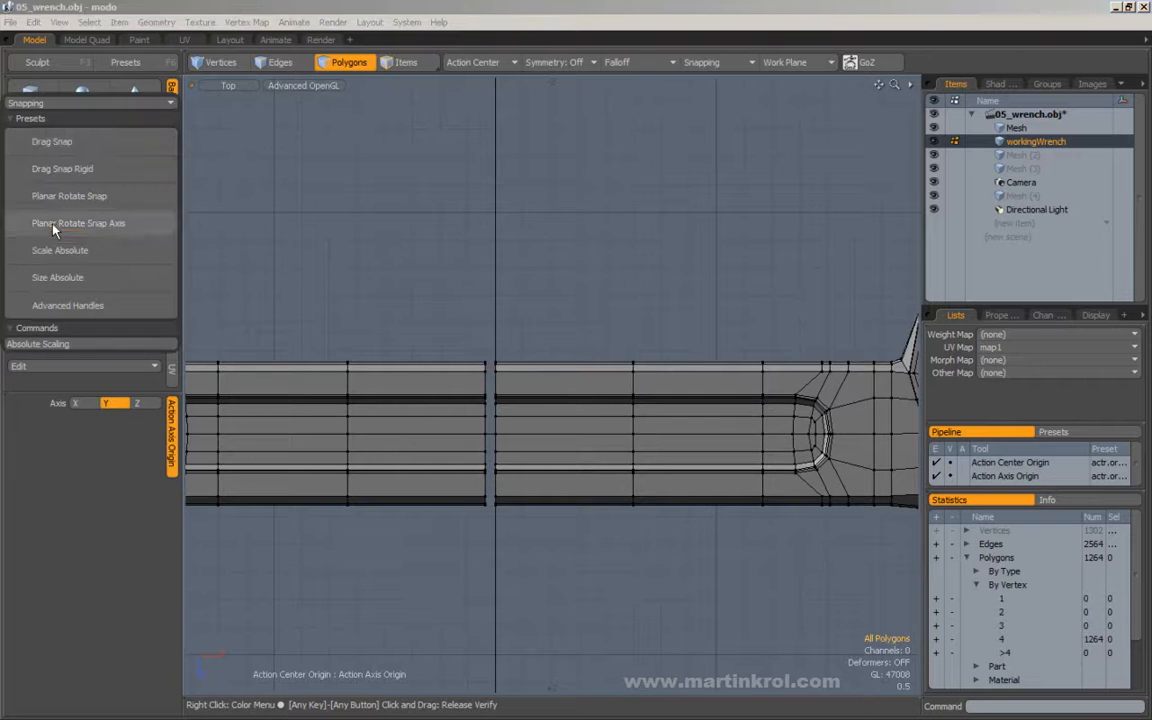
{"action": "left_click", "coordinate": [62, 169]}
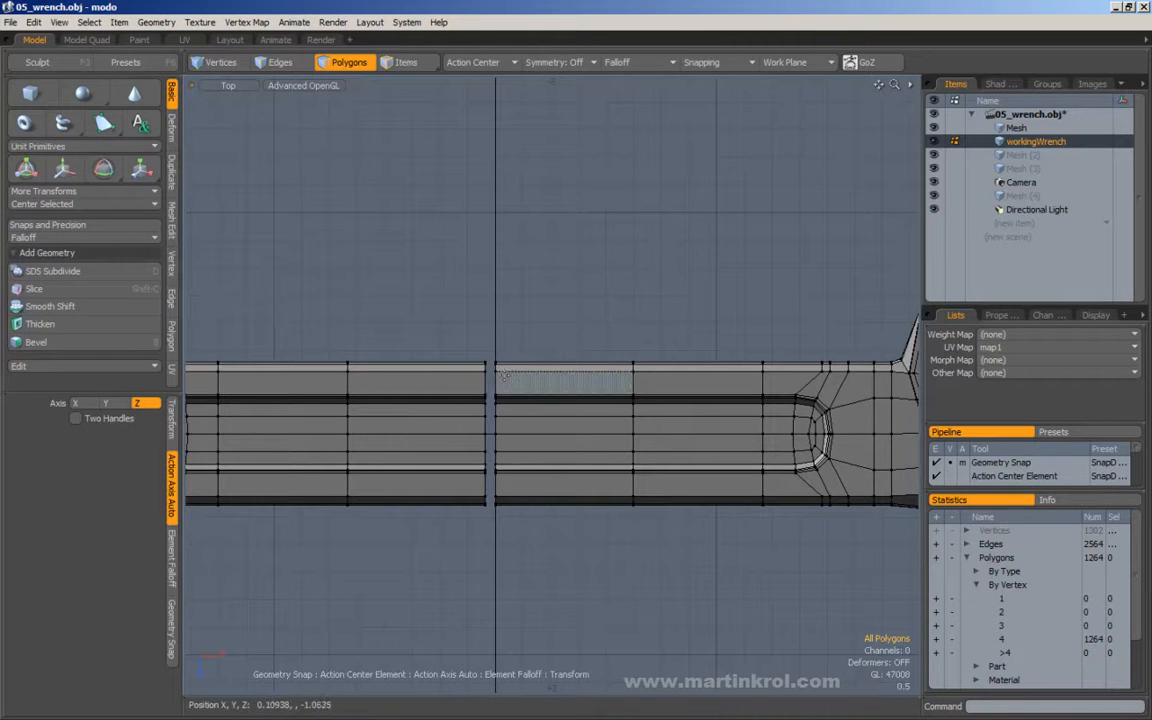
{"action": "left_click_drag", "start_coordinate": [485, 371], "coordinate": [543, 426]}
{"action": "key", "text": "space"}
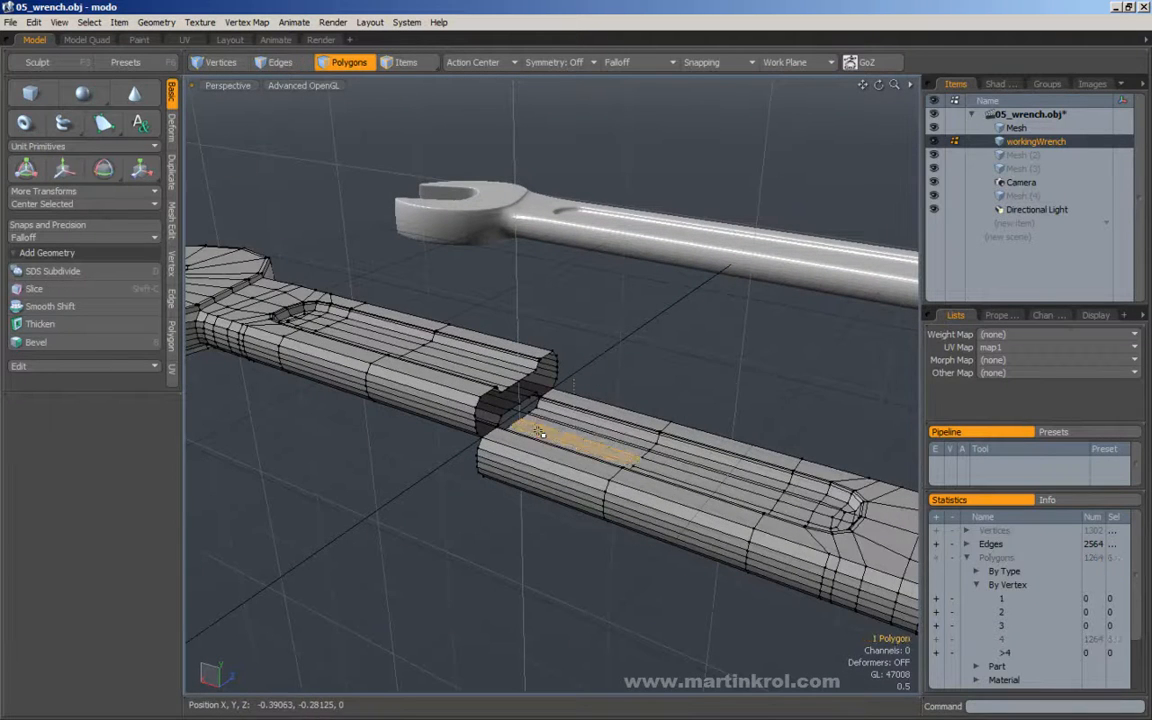
Move the mirrored half about -0.22 in X, then snap its open end onto the other half with Drag Snap Rigid.
{"action": "double_click", "coordinate": [538, 437]}
{"action": "left_click_drag", "start_coordinate": [538, 437], "coordinate": [517, 462], "text": "alt"}
{"action": "key", "text": "w"}
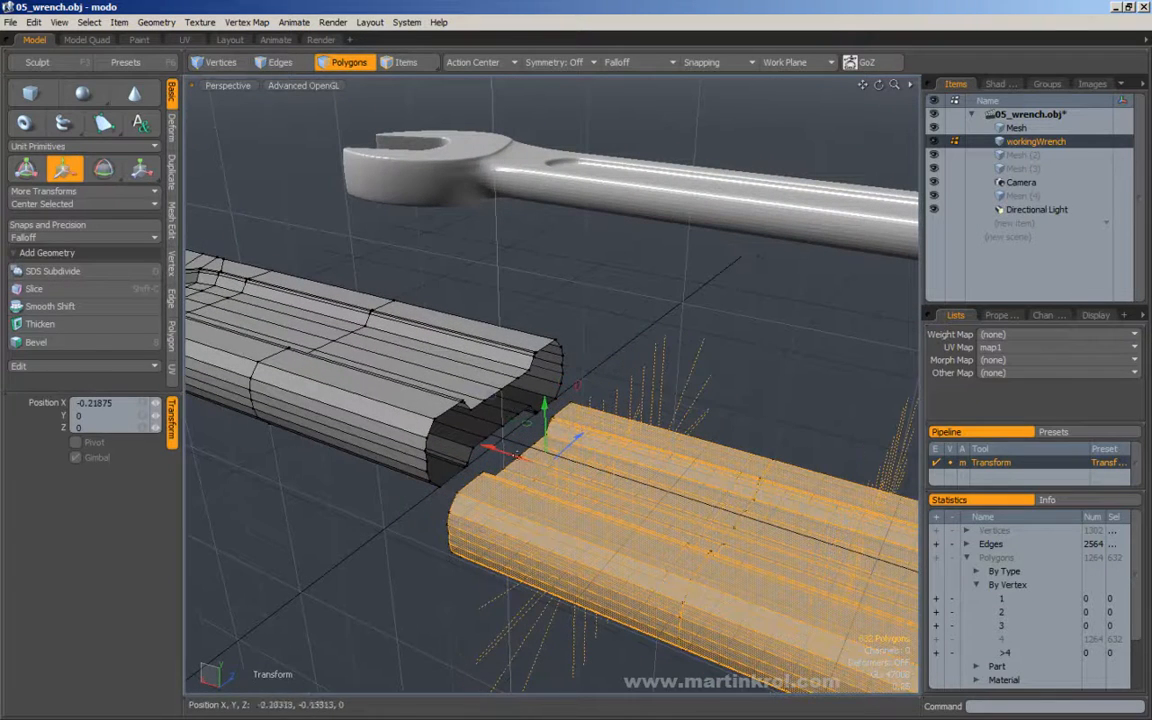
{"action": "left_click", "coordinate": [40, 229]}
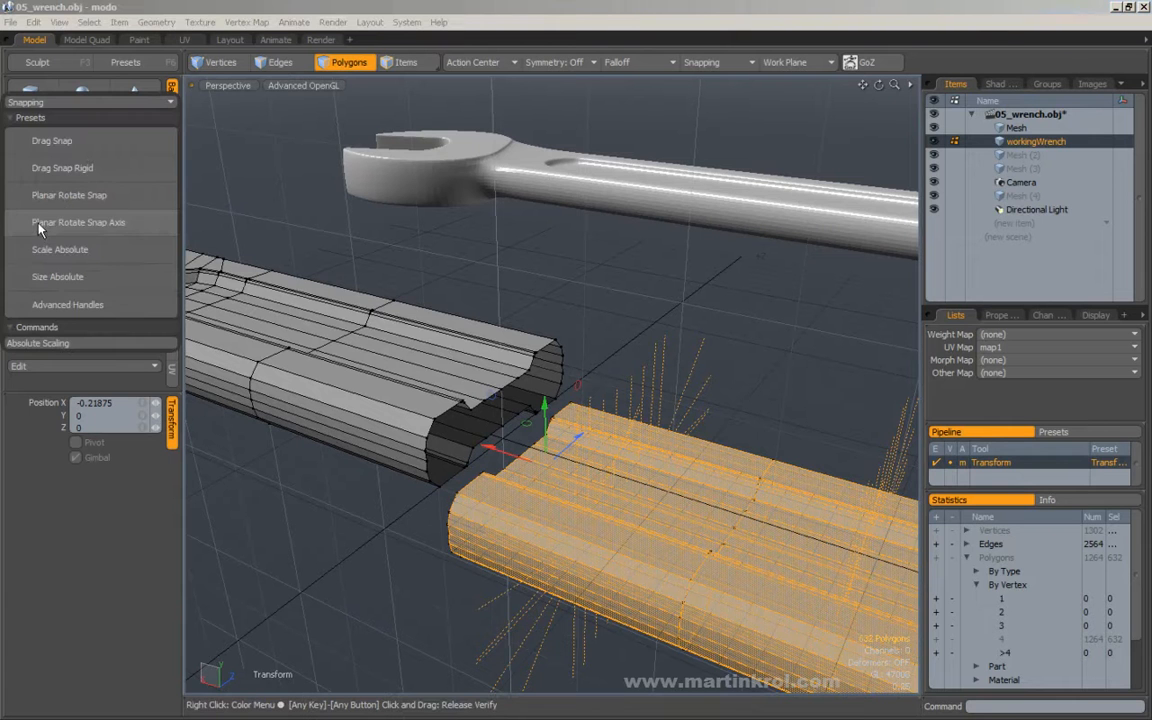
{"action": "left_click", "coordinate": [55, 156]}
{"action": "left_click_drag", "start_coordinate": [434, 441], "coordinate": [617, 378], "text": "alt"}
{"action": "key", "text": "q"}
{"action": "left_click", "coordinate": [504, 239]}
{"action": "scroll", "coordinate": [645, 288], "scroll_direction": "down", "scroll_amount": 4}
{"action": "scroll", "coordinate": [617, 378], "scroll_direction": "down", "scroll_amount": 3}
Select both halves of the wrench, merge their coincident vertices at a distance of 0 and clear the selection.
{"action": "double_click", "coordinate": [617, 378]}
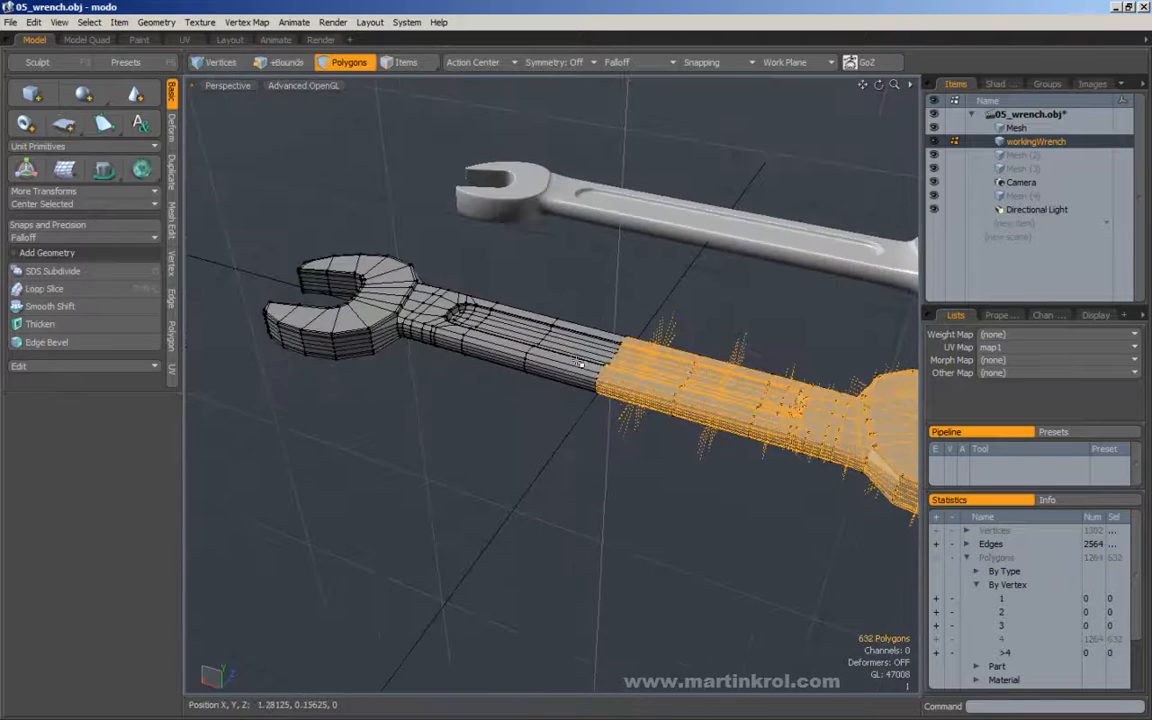
{"action": "double_click", "coordinate": [566, 352], "text": "shift"}
{"action": "left_click_drag", "start_coordinate": [692, 369], "coordinate": [197, 261], "text": "alt"}
{"action": "left_click", "coordinate": [172, 262]}
{"action": "left_click", "coordinate": [60, 174]}
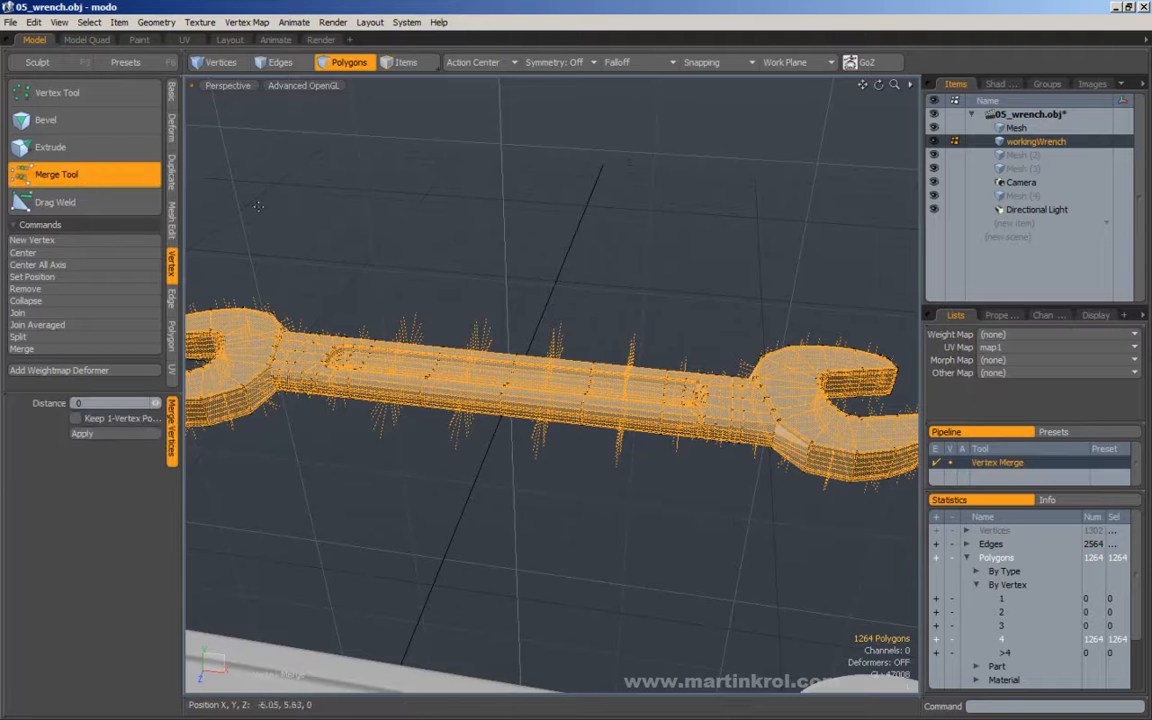
{"action": "key", "text": "q"}
{"action": "left_click", "coordinate": [630, 278]}
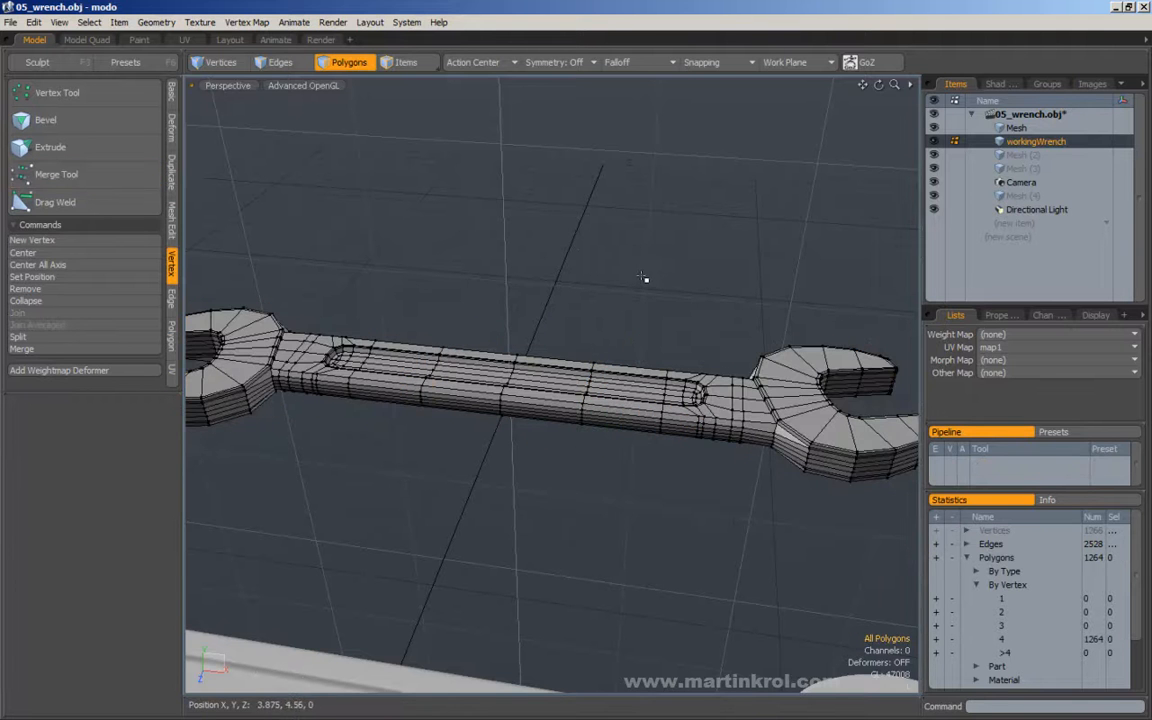
Compare the merged wrench as a smooth subdivision surface with the reference wrench from several angles.
{"action": "left_click_drag", "start_coordinate": [632, 278], "coordinate": [667, 293], "text": "alt"}
{"action": "left_click_drag", "start_coordinate": [569, 275], "coordinate": [395, 307], "text": "alt"}
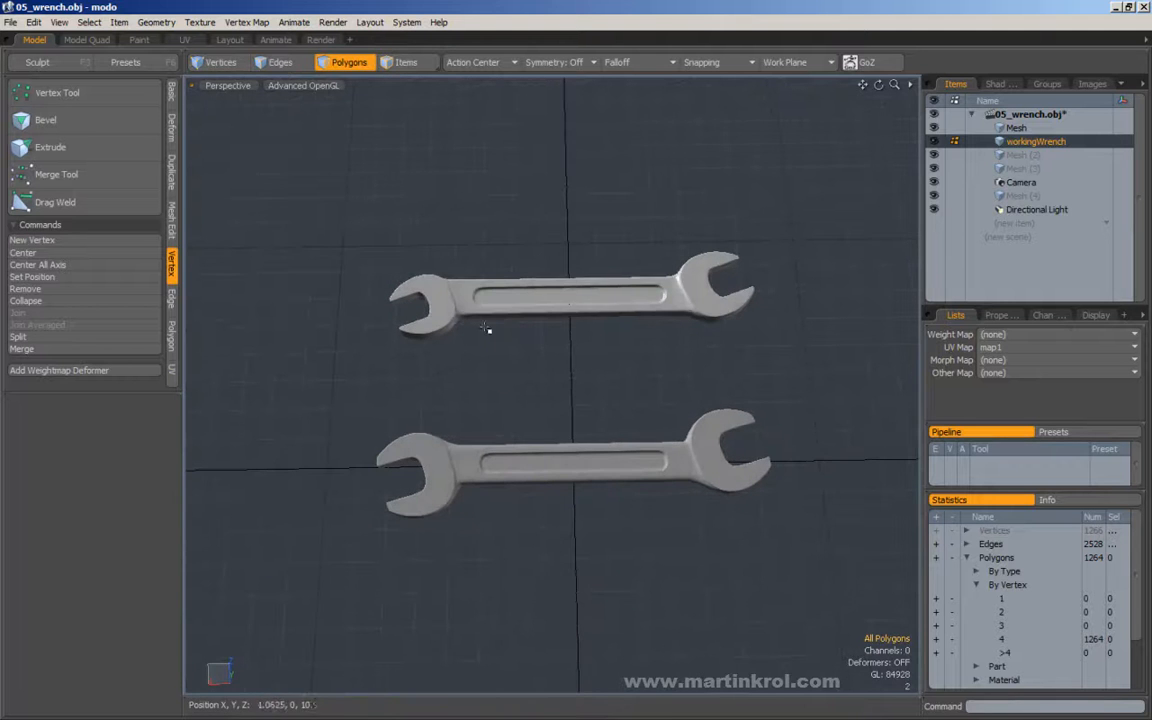
{"action": "left_click_drag", "start_coordinate": [720, 321], "coordinate": [599, 378], "text": "alt"}
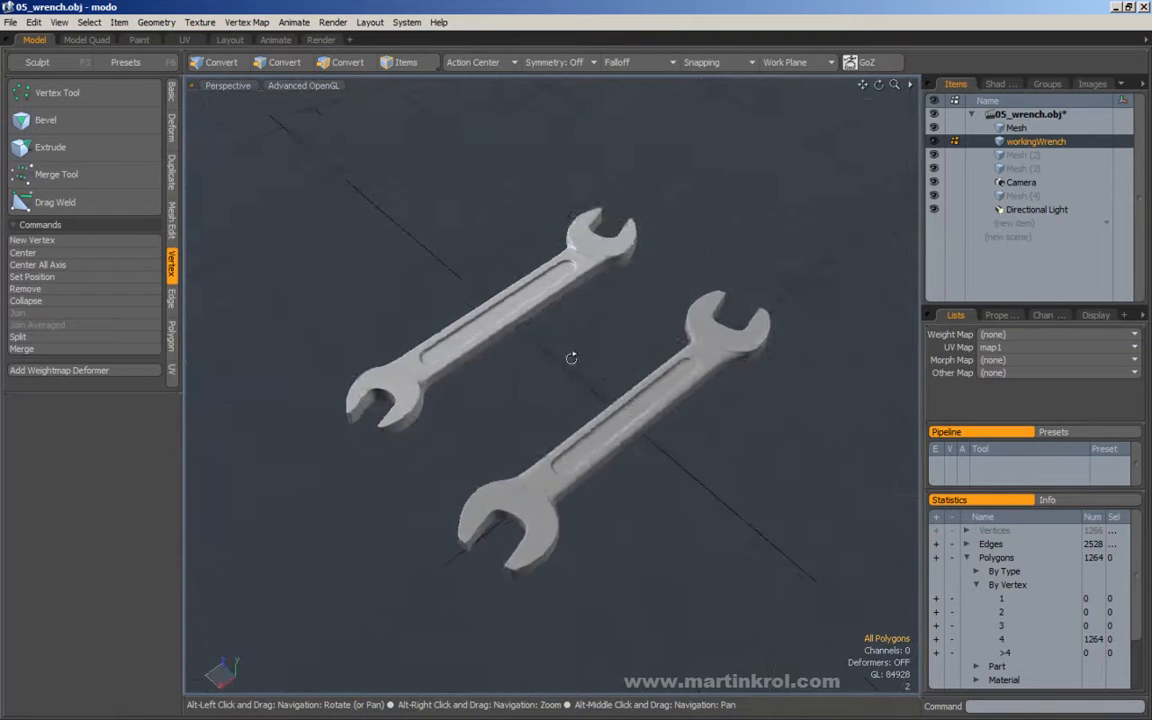
{"action": "right_click_drag", "start_coordinate": [599, 378], "coordinate": [604, 355], "text": "alt"}
{"action": "left_click_drag", "start_coordinate": [604, 355], "coordinate": [581, 329], "text": "alt"}
{"action": "right_click_drag", "start_coordinate": [586, 337], "coordinate": [564, 347], "text": "alt"}
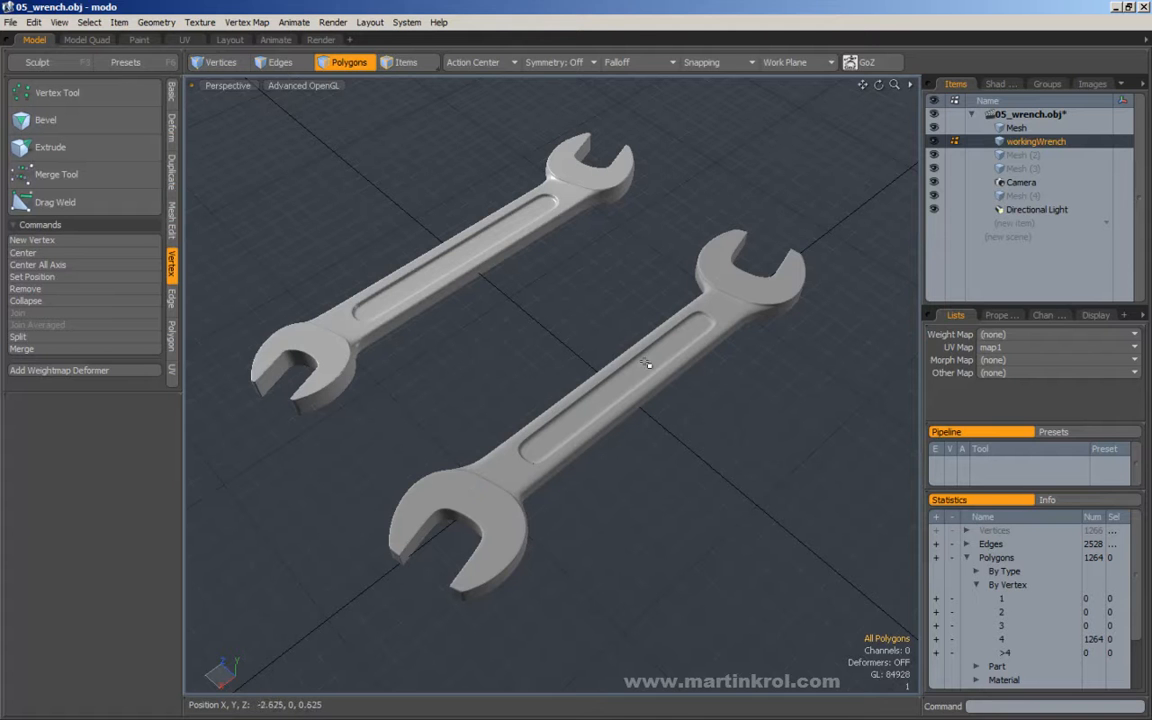
{"action": "left_click_drag", "start_coordinate": [565, 461], "coordinate": [625, 434], "text": "alt"}
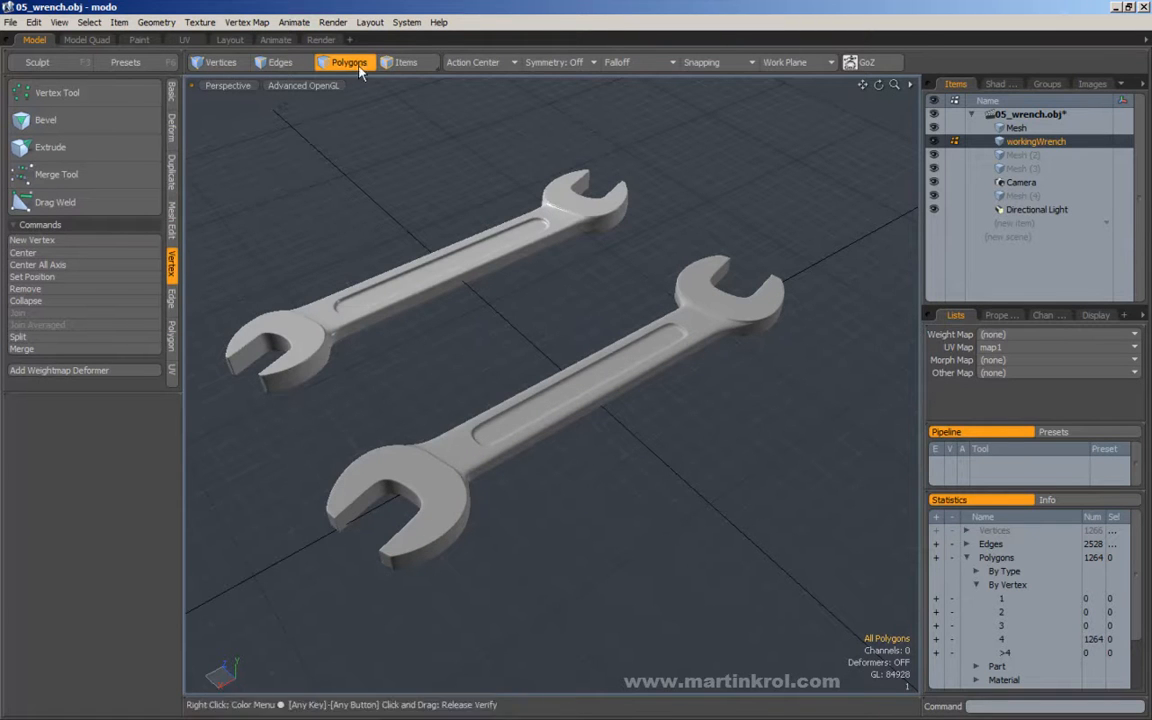
Select the whole wrench to check its polygon statistics by vertex count, then clear the selection.
{"action": "left_click_drag", "start_coordinate": [527, 318], "coordinate": [548, 301], "text": "alt"}
{"action": "double_click", "coordinate": [589, 357]}
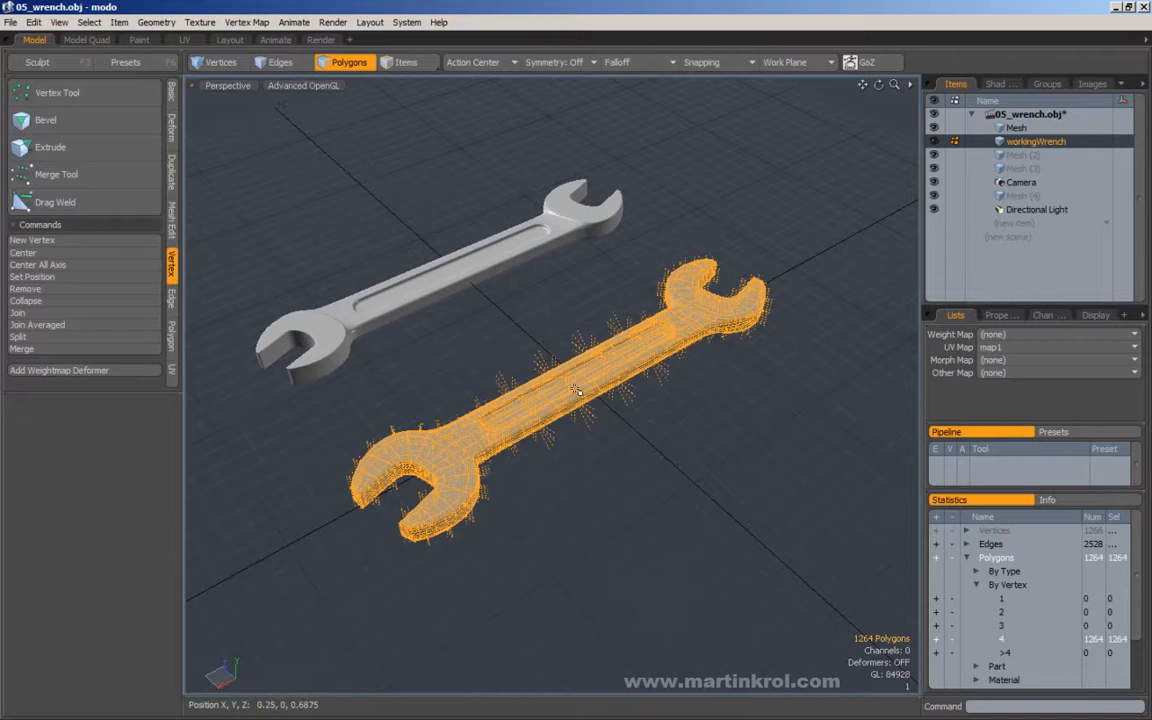
{"action": "left_click_drag", "start_coordinate": [566, 417], "coordinate": [784, 310], "text": "alt"}
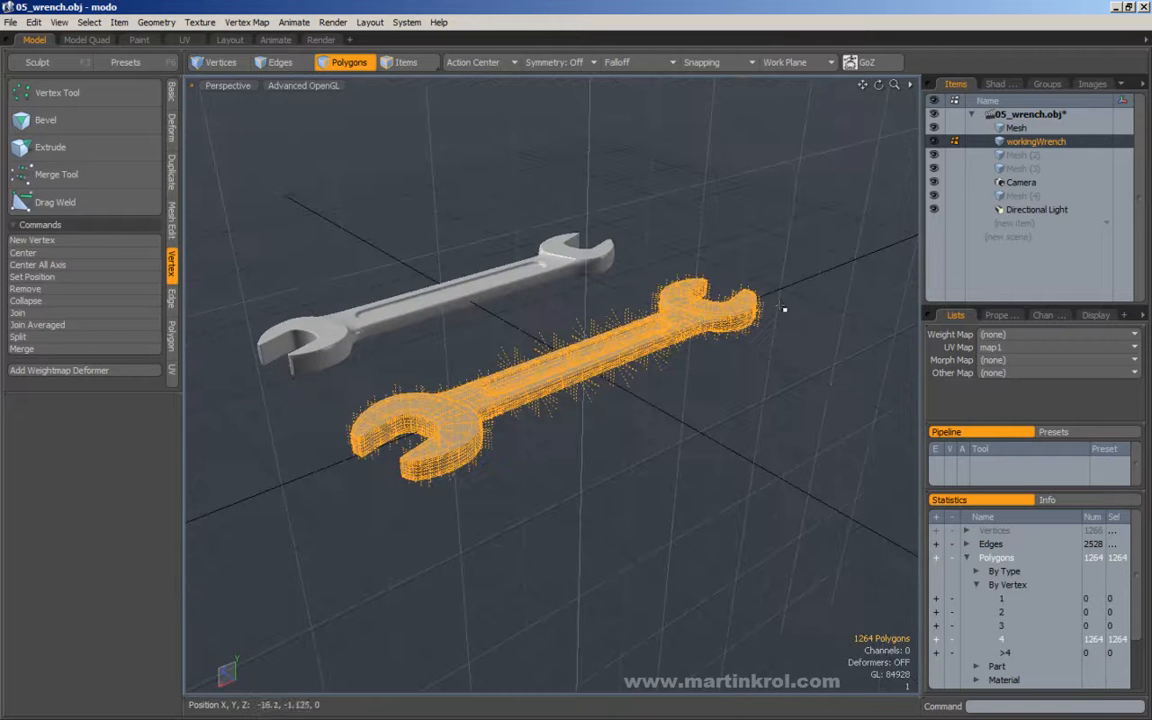
{"action": "left_click", "coordinate": [815, 411]}
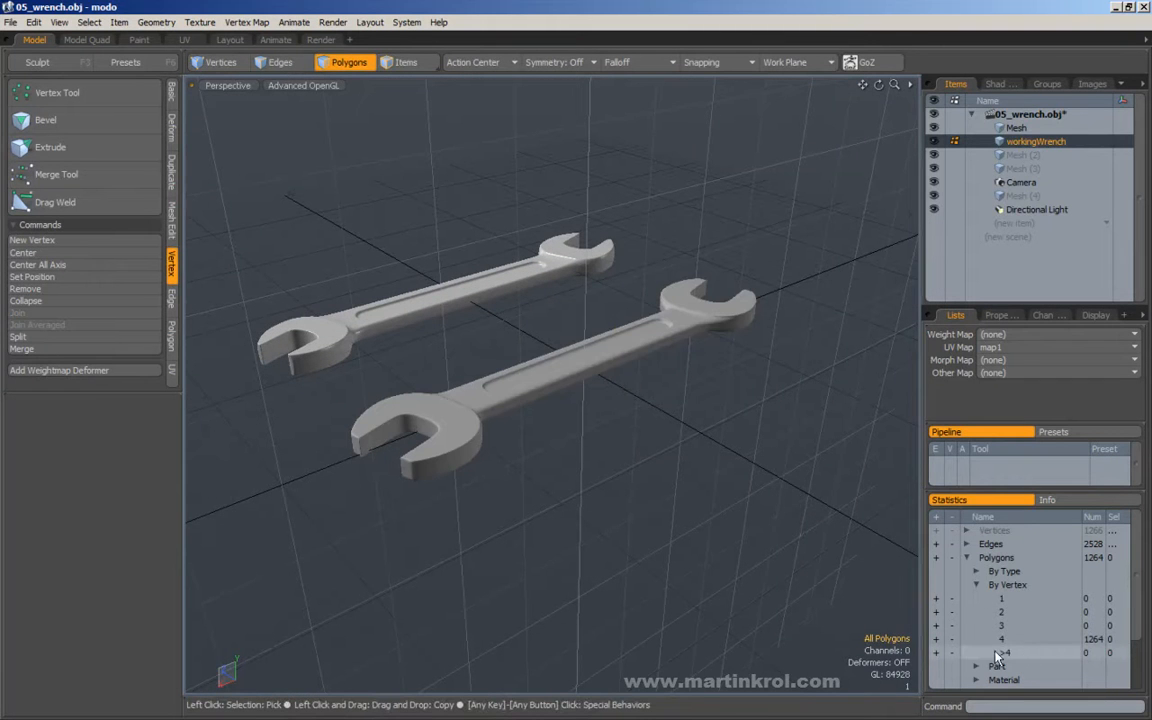